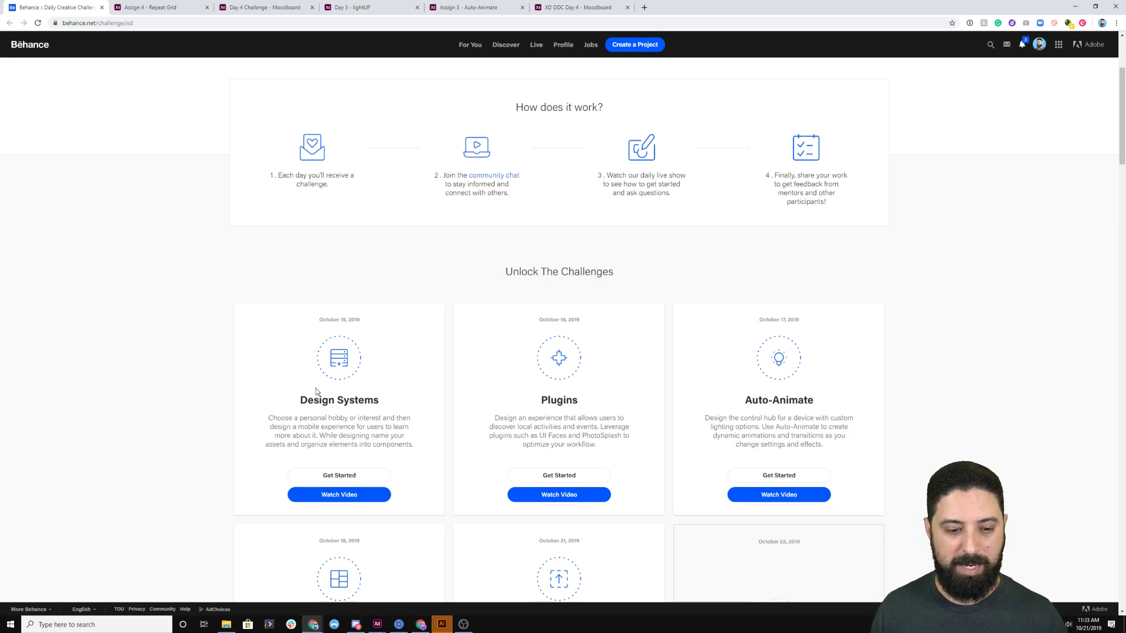
# Look over the unlocked daily challenges and switch to the XD DDC Day 5 document in Adobe XD.
pyautogui.scroll(-1, 315, 388)
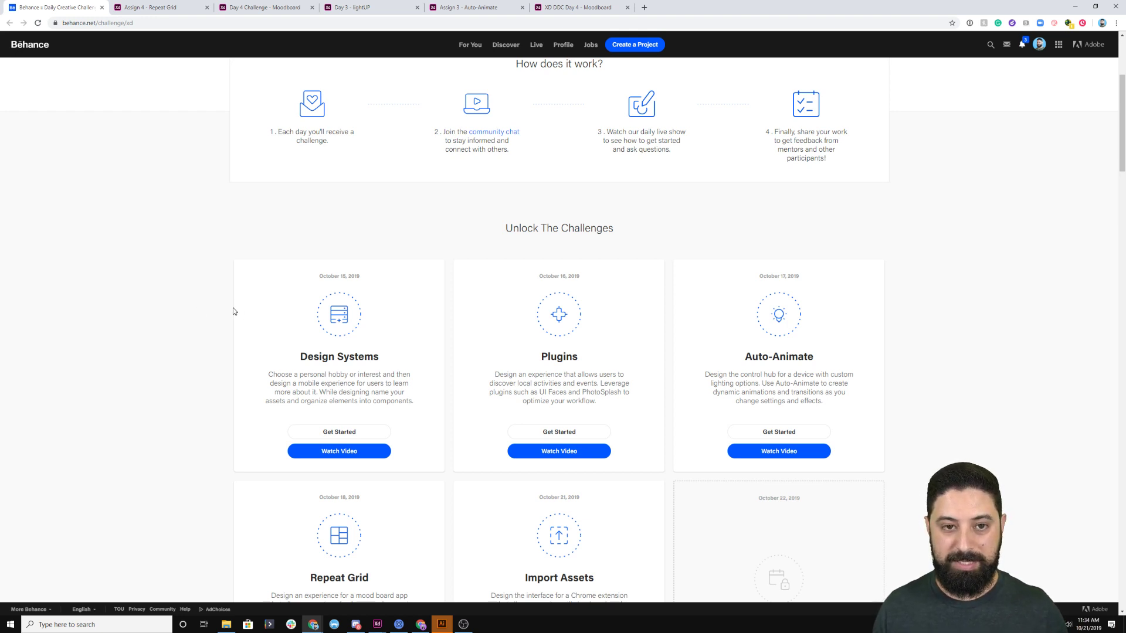
pyautogui.scroll(-5, 254, 326)
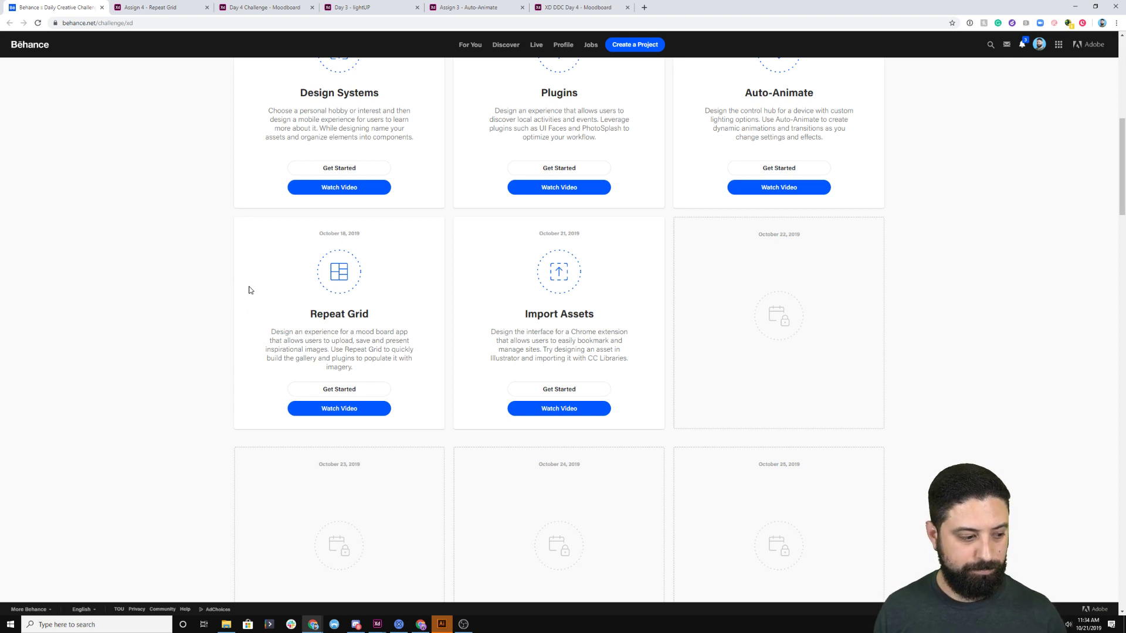
pyautogui.click(359, 626)
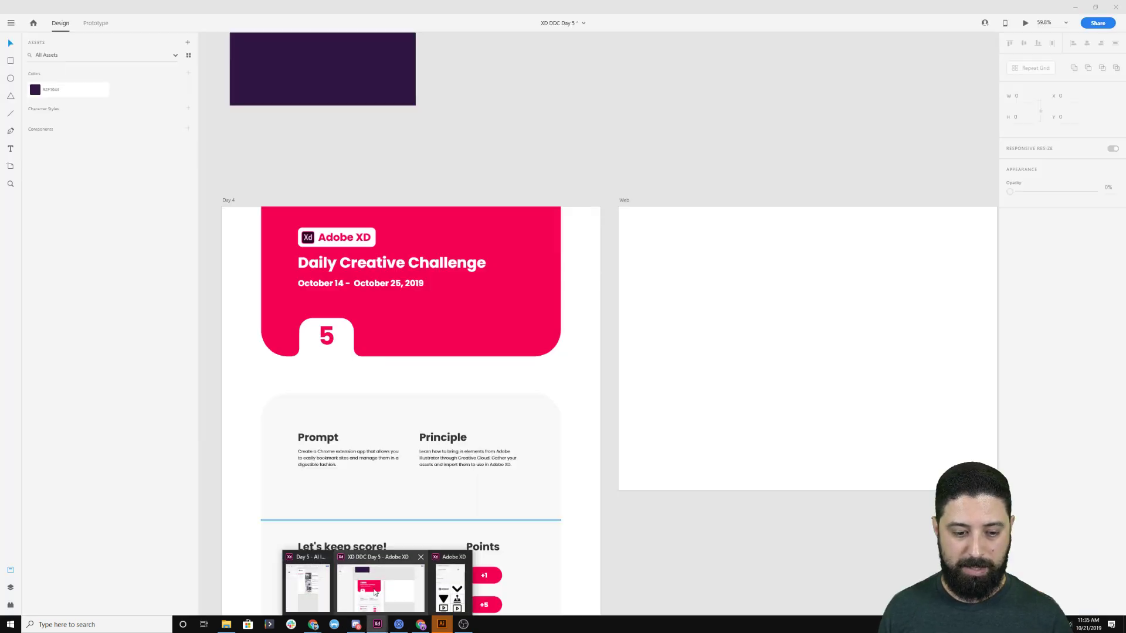
pyautogui.click(380, 583)
# Check the document's sharing options and read the Prompt and Principle sections of the challenge brief.
pyautogui.click(1104, 24)
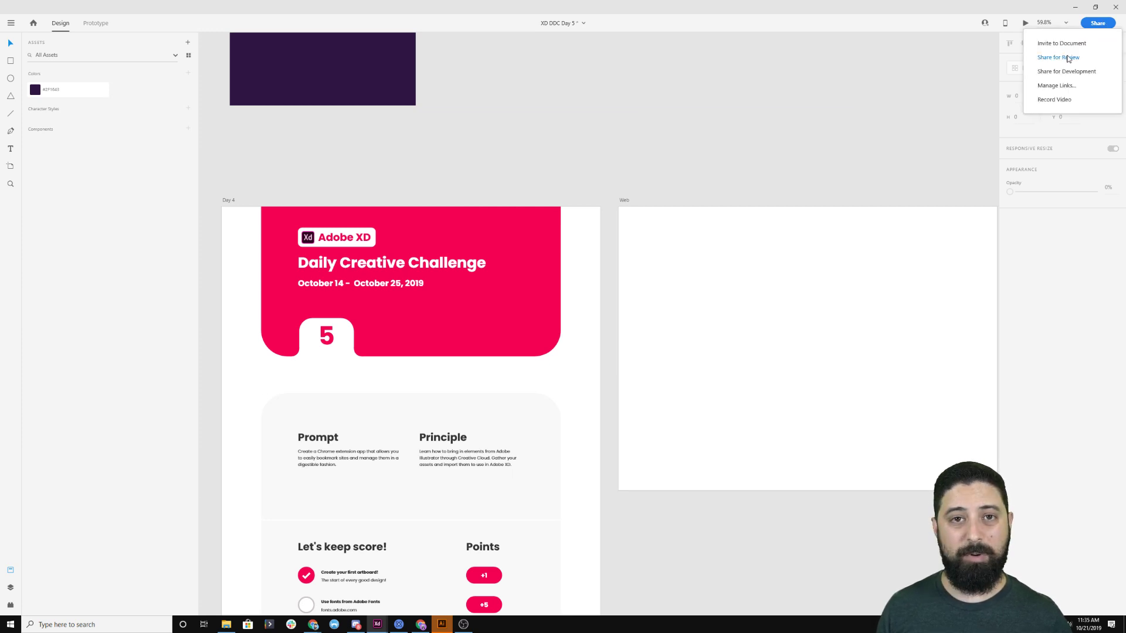
pyautogui.click(791, 76)
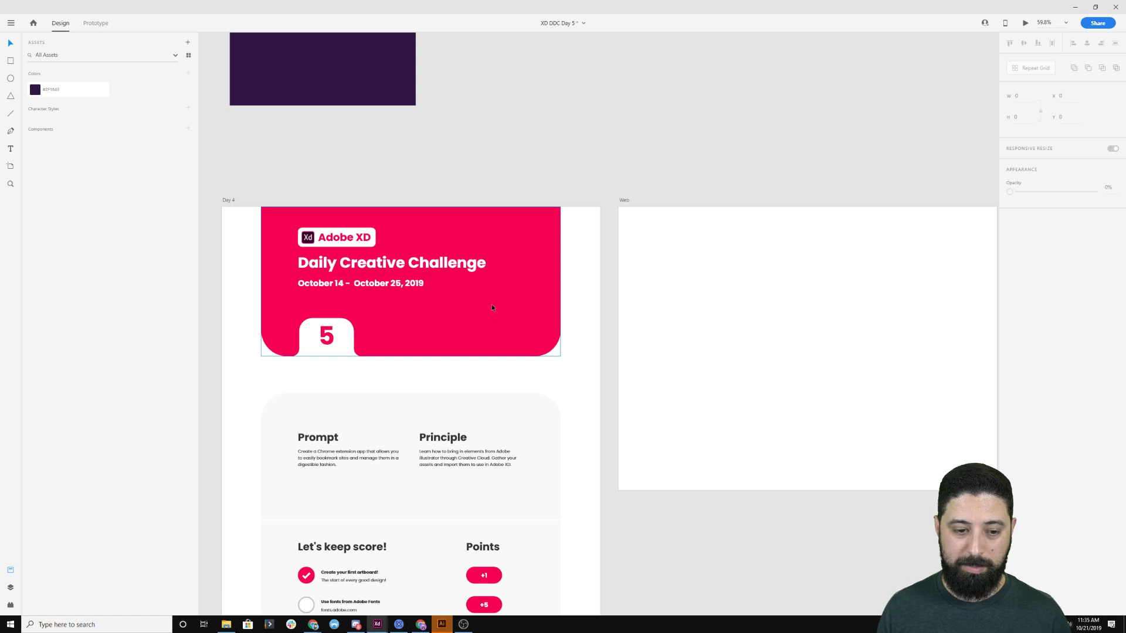
pyautogui.scroll(-2, 492, 307)
pyautogui.keyDown('ctrl'); pyautogui.scroll(5, 480, 319); pyautogui.keyUp('ctrl')
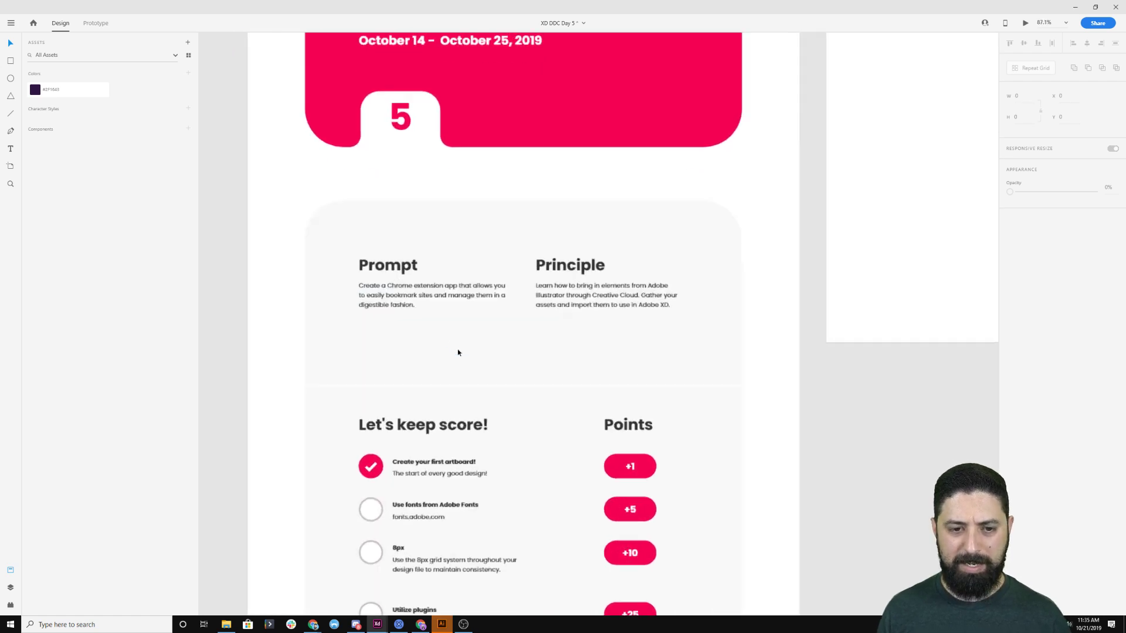
pyautogui.keyDown('ctrl'); pyautogui.scroll(6, 458, 352); pyautogui.keyUp('ctrl')
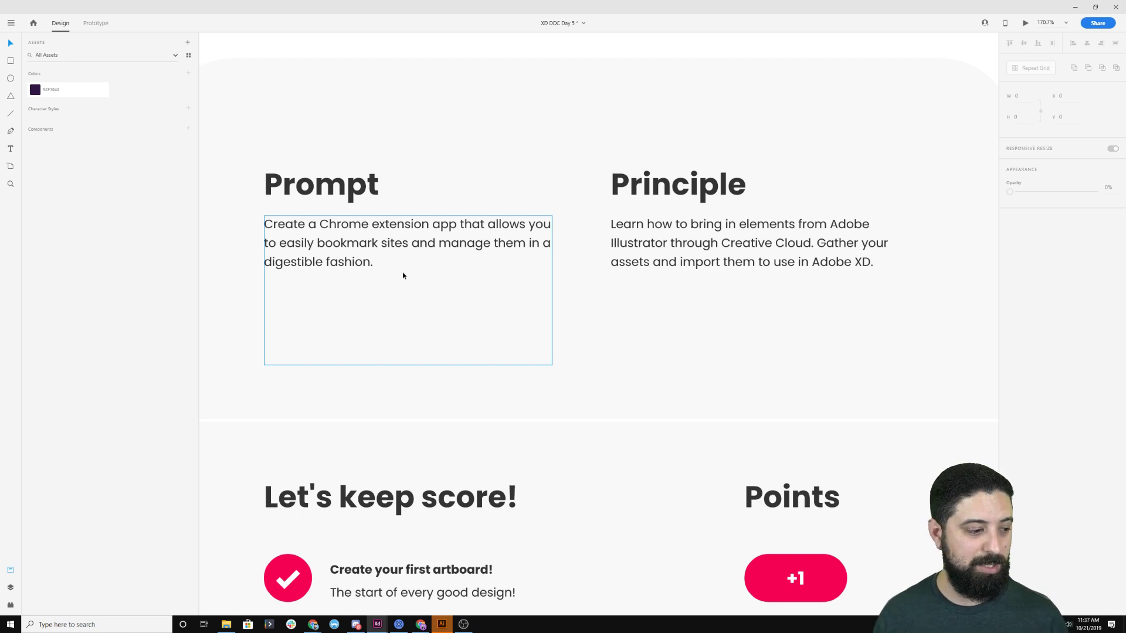
# Examine the Inspiration designs on the challenge artboard and the blank Web artboard beside it.
pyautogui.scroll(-5, 393, 282)
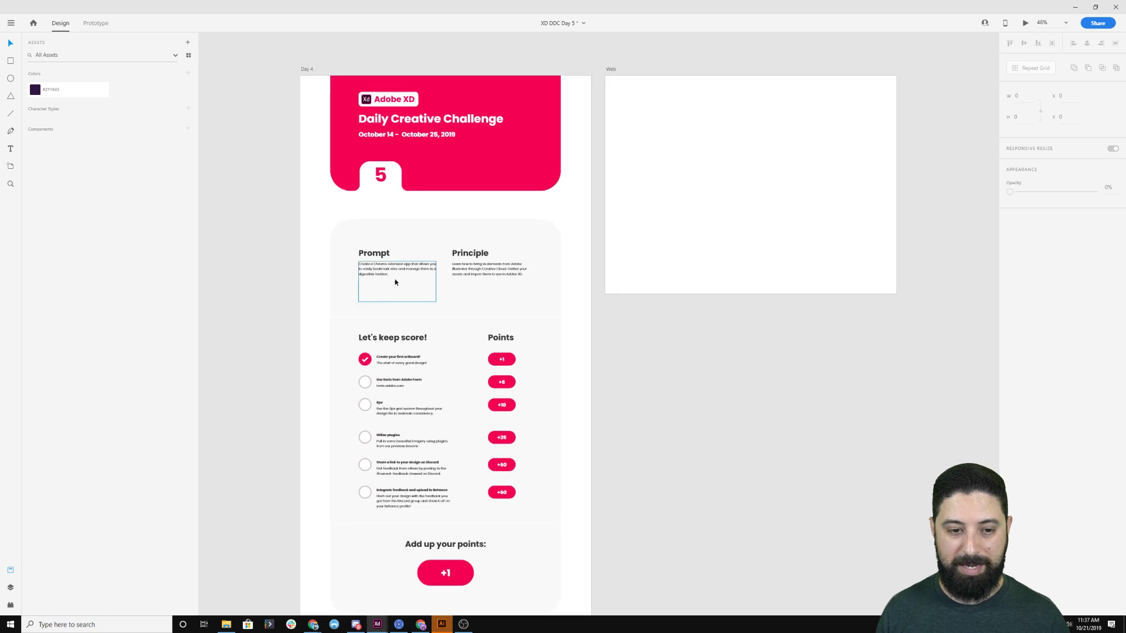
pyautogui.scroll(-2, 396, 283)
pyautogui.scroll(-5, 395, 282)
pyautogui.scroll(6, 397, 375)
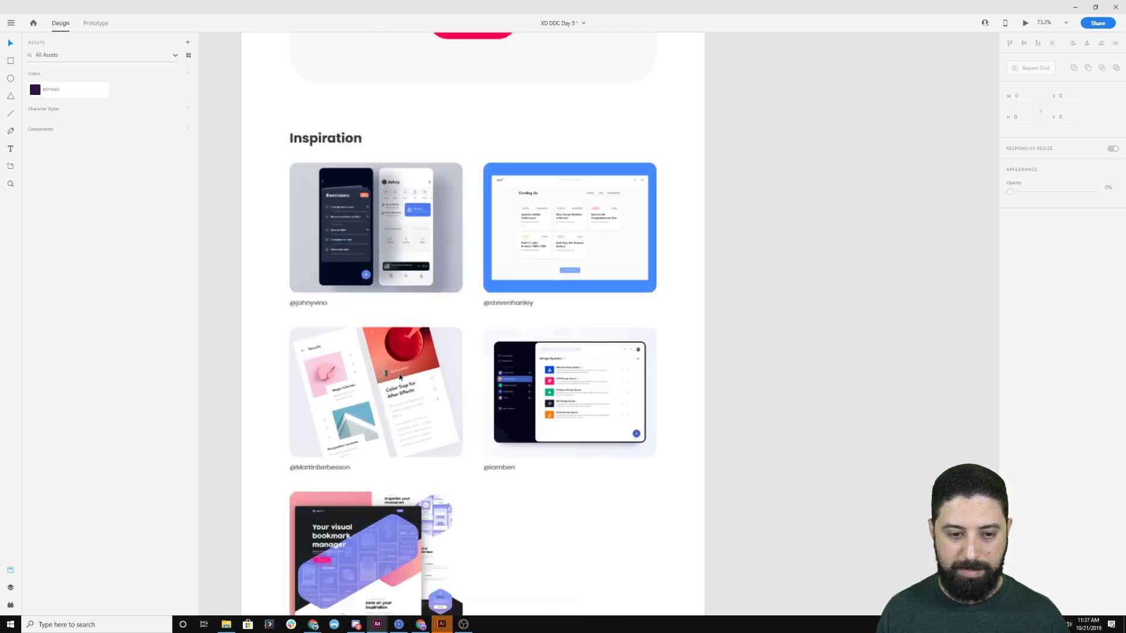
pyautogui.scroll(-4, 398, 374)
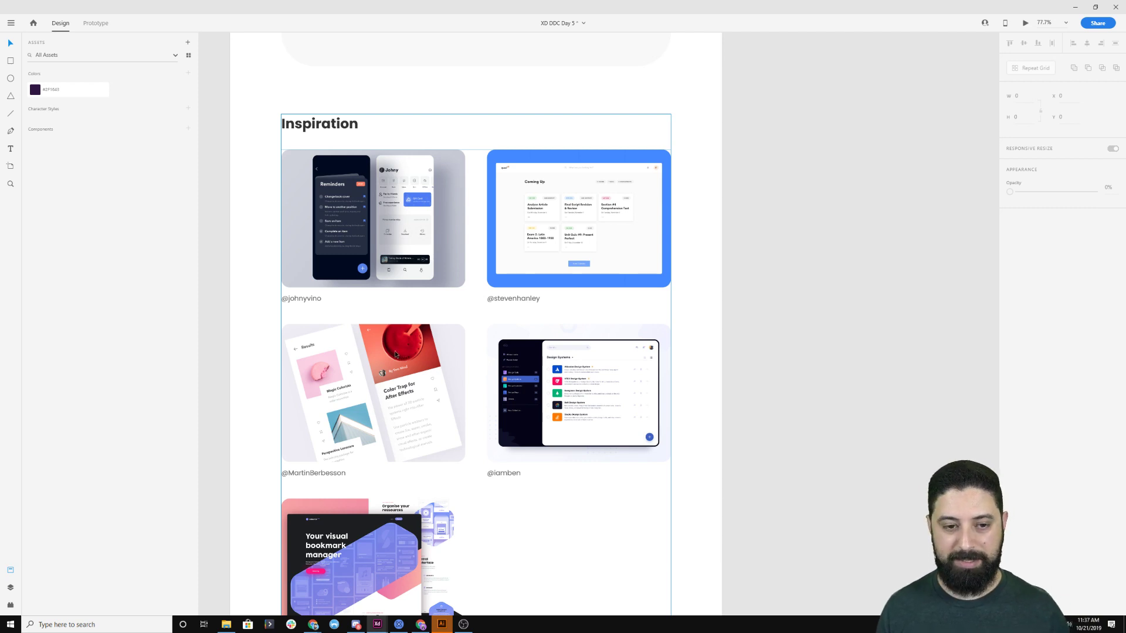
pyautogui.scroll(-1, 396, 353)
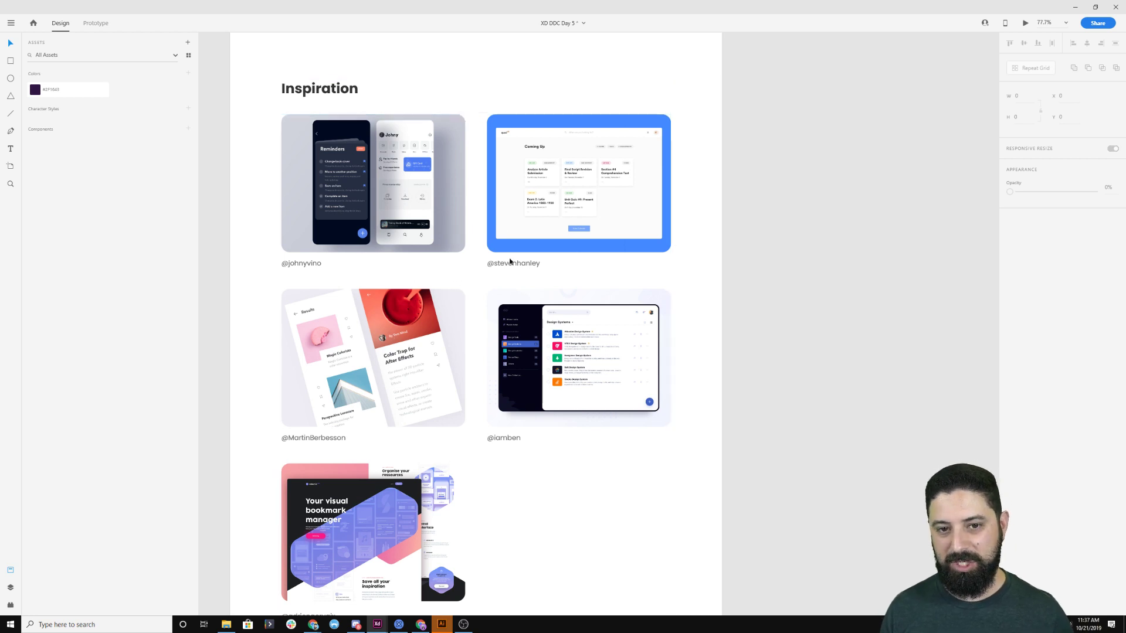
pyautogui.scroll(-1, 466, 323)
pyautogui.scroll(-1, 466, 323)
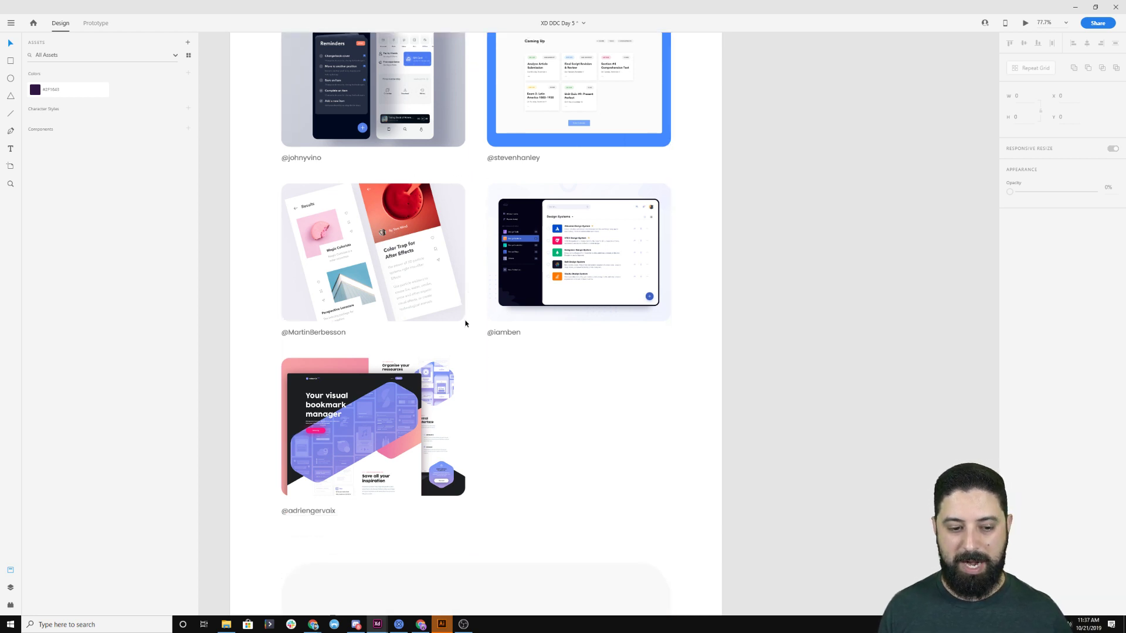
pyautogui.scroll(1, 467, 323)
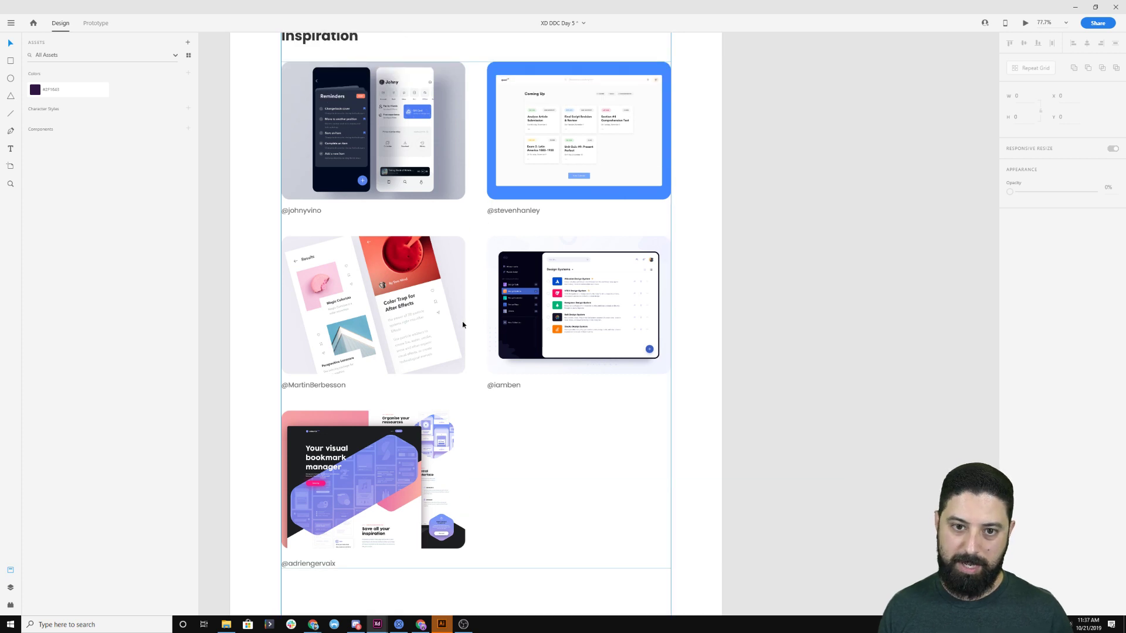
pyautogui.scroll(-4, 463, 325)
pyautogui.moveTo(658, 201); pyautogui.dragTo(465, 587)
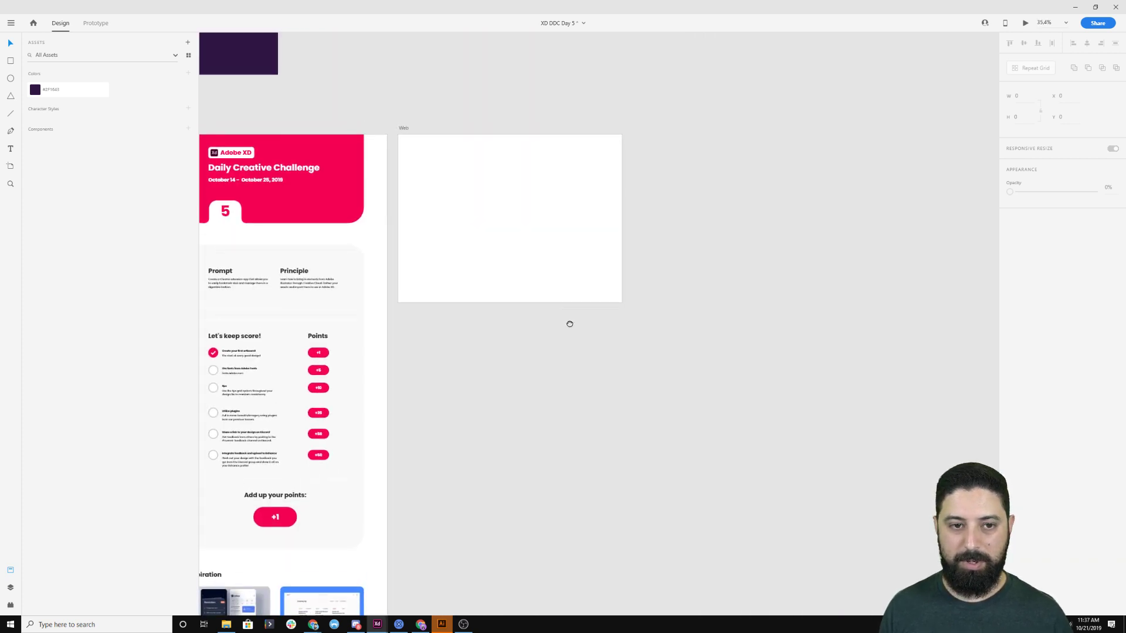
pyautogui.scroll(1, 569, 324)
pyautogui.scroll(4, 518, 317)
pyautogui.scroll(1, 516, 314)
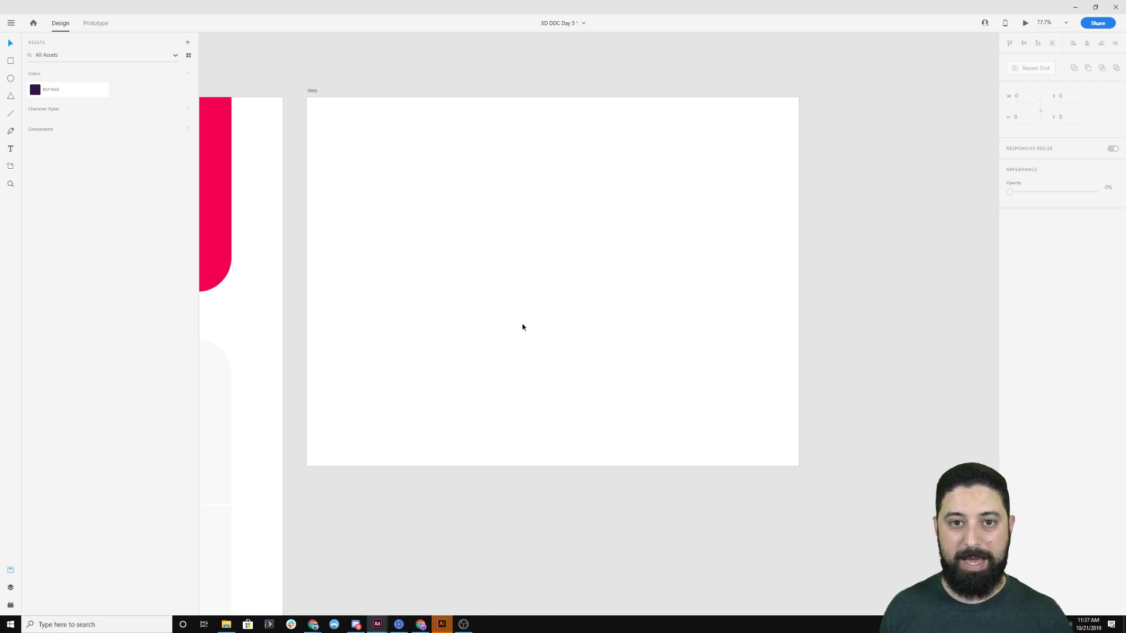
# Switch to Illustrator and close the floating Color panel covering the arcade artwork.
pyautogui.click(441, 624)
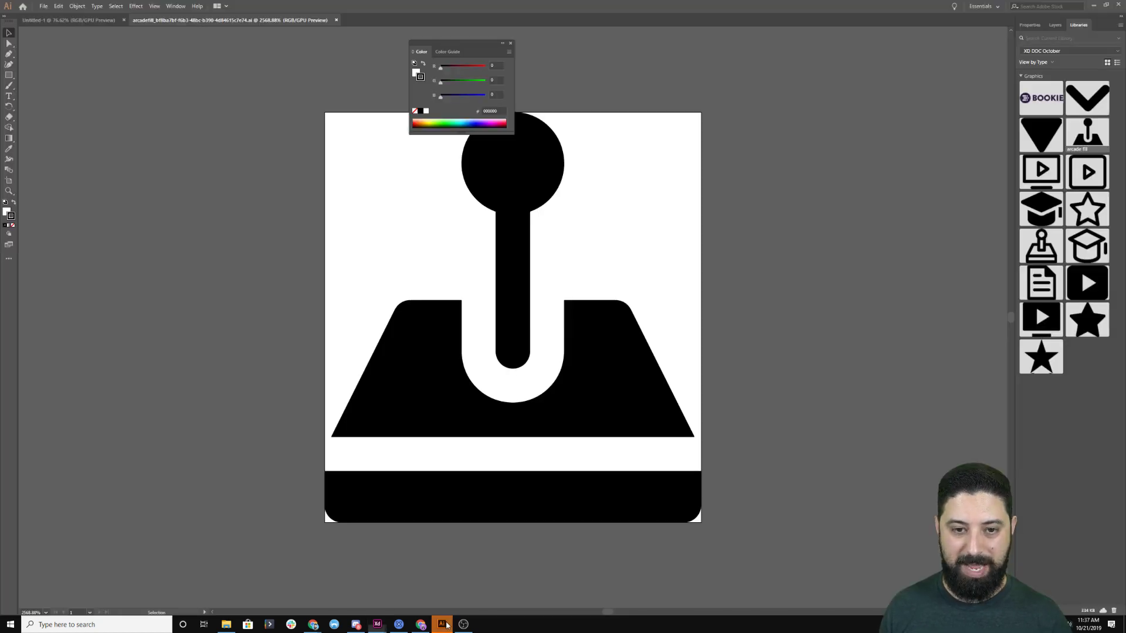
pyautogui.hscroll(1, 590, 353)
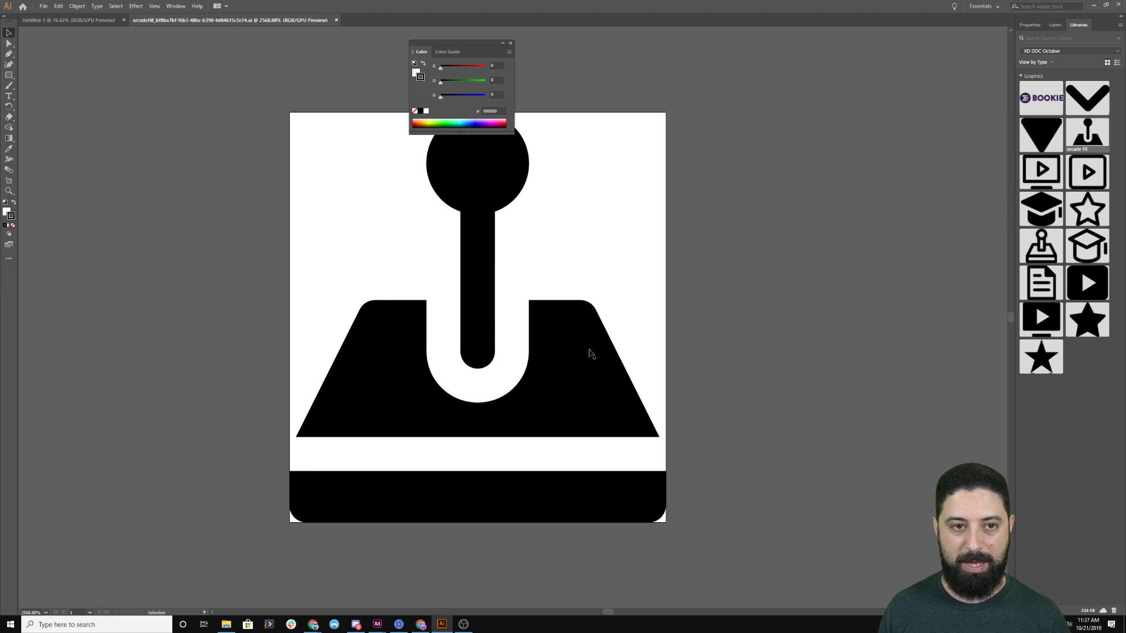
pyautogui.click(509, 44)
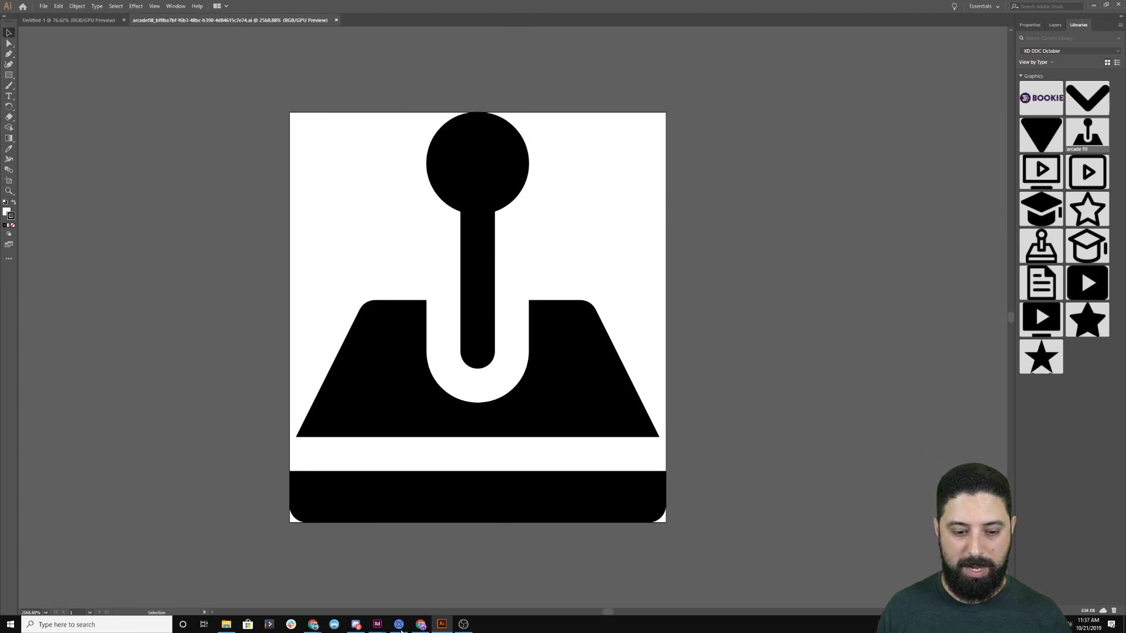
# Bring the 24px books glyph from the Nucleo icon app into Illustrator as its own document.
pyautogui.click(399, 624)
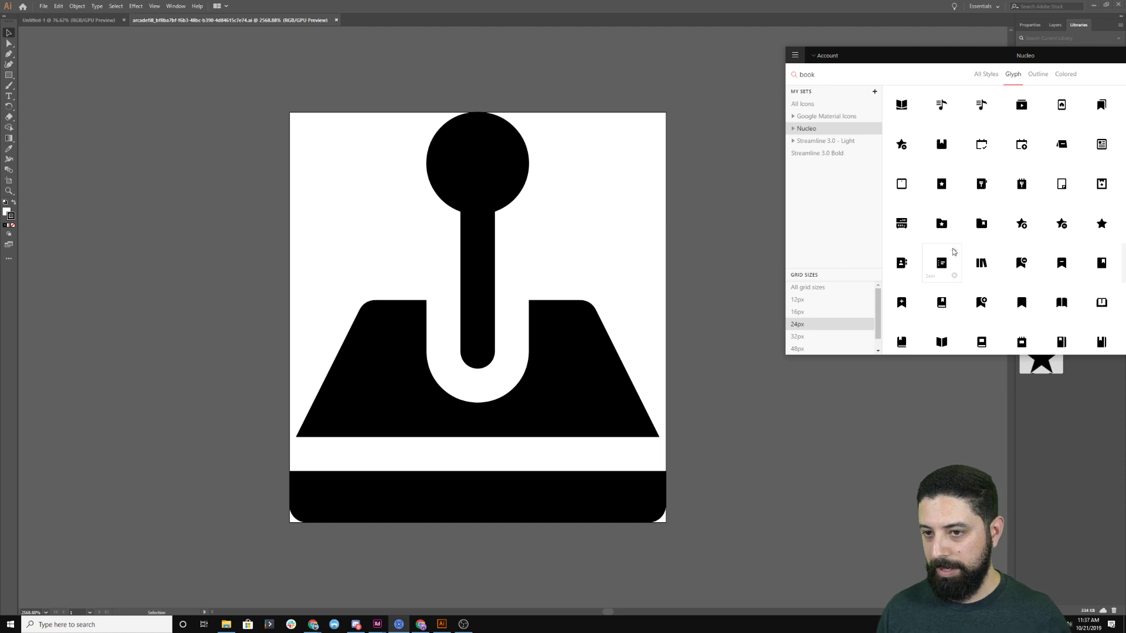
pyautogui.scroll(-1, 947, 215)
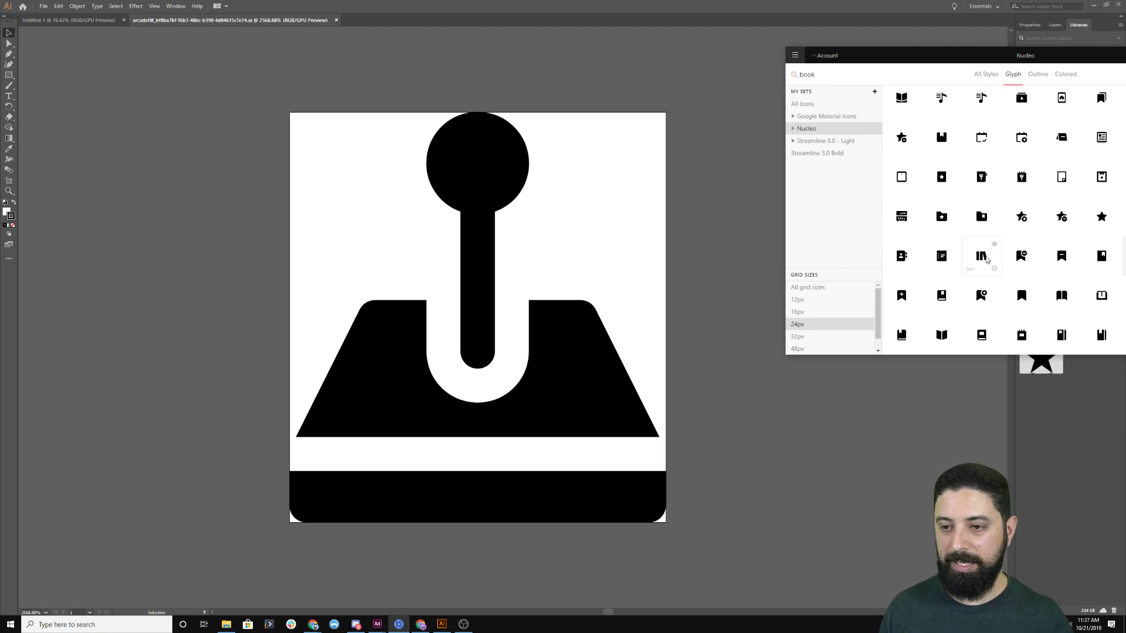
pyautogui.moveTo(987, 259); pyautogui.dragTo(469, 23)
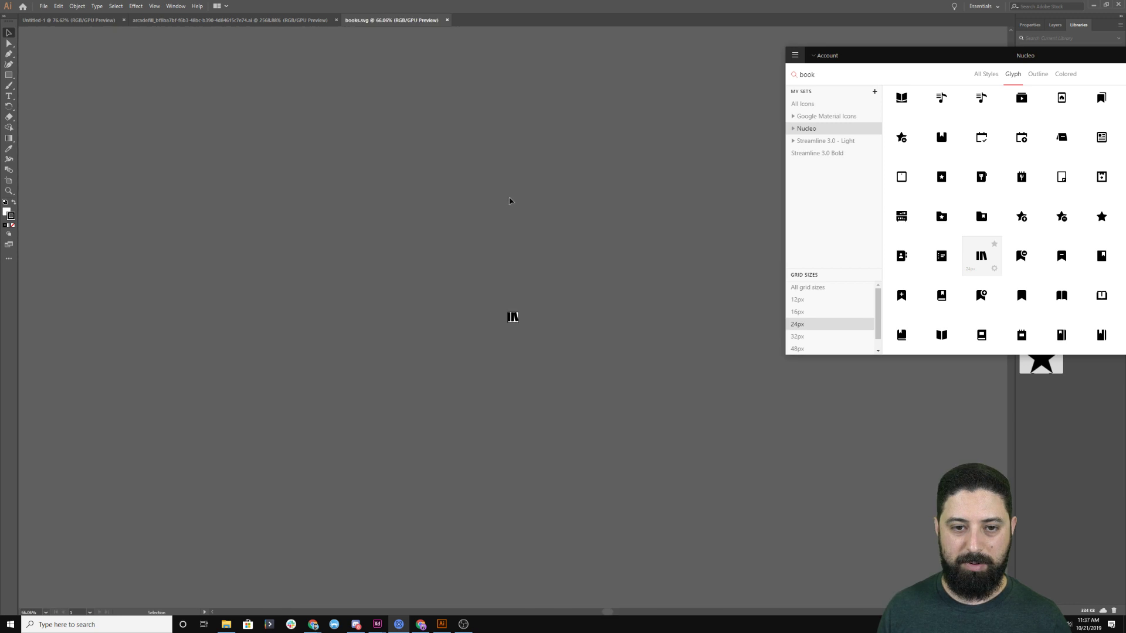
pyautogui.click(538, 297)
pyautogui.hotkey('ctrl', '=')
pyautogui.hotkey('ctrl', '=')
pyautogui.hotkey('ctrl', '=')
pyautogui.hotkey('ctrl', '=')
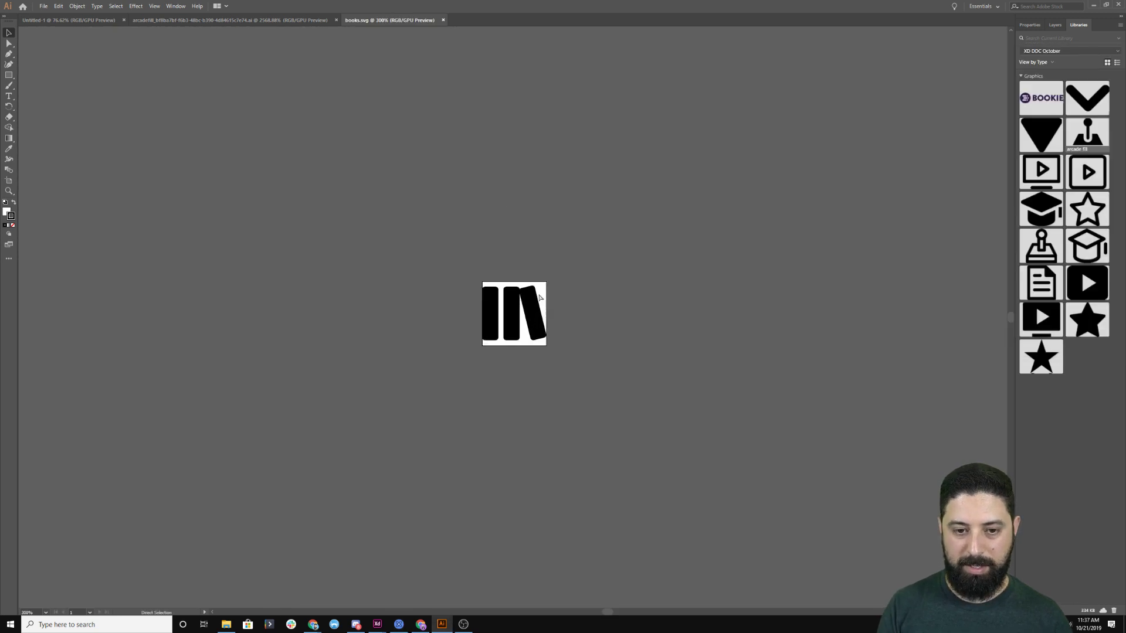
pyautogui.hotkey('ctrl', '=')
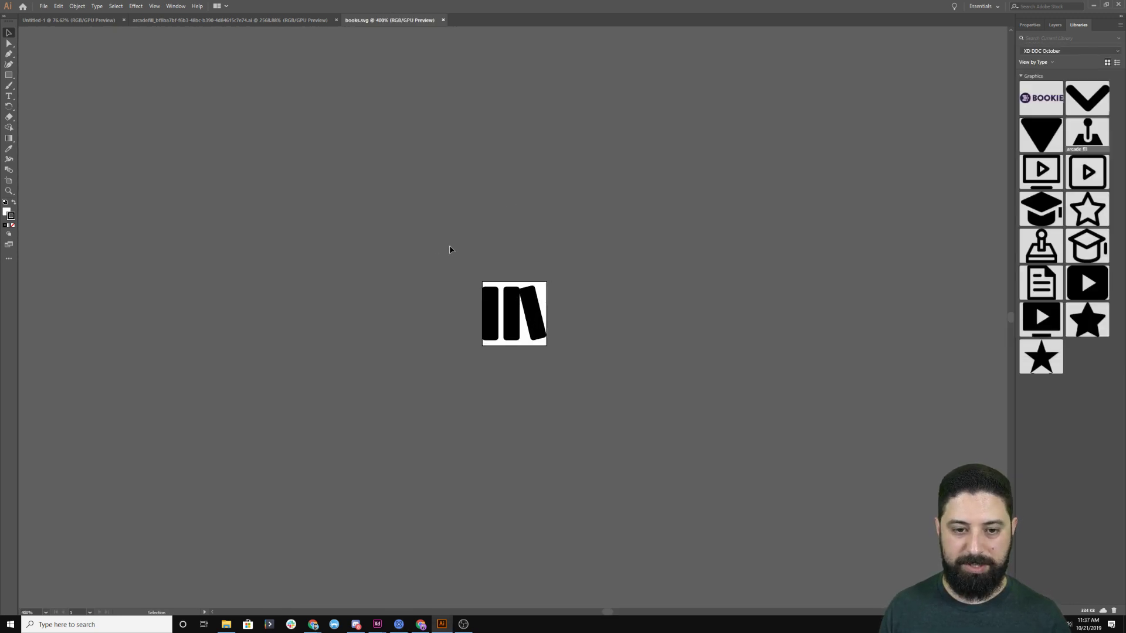
# Add the books icon to the XD DDC October library's graphics and name it Books.
pyautogui.click(513, 313)
pyautogui.moveTo(513, 313); pyautogui.dragTo(1078, 426)
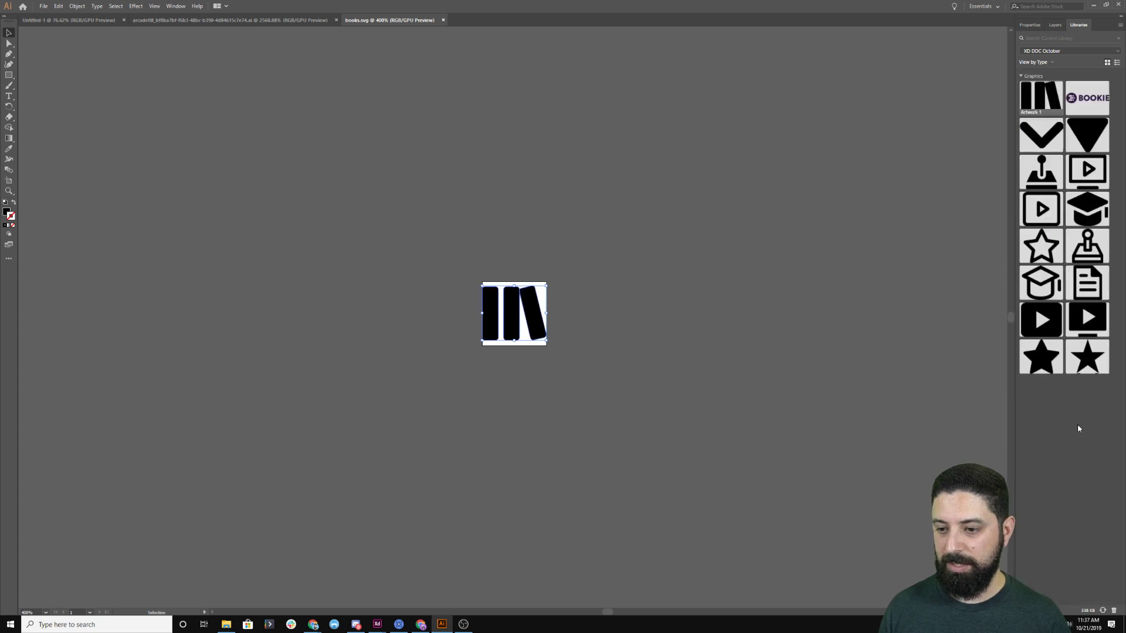
pyautogui.doubleClick(1032, 112)
pyautogui.write('Books')
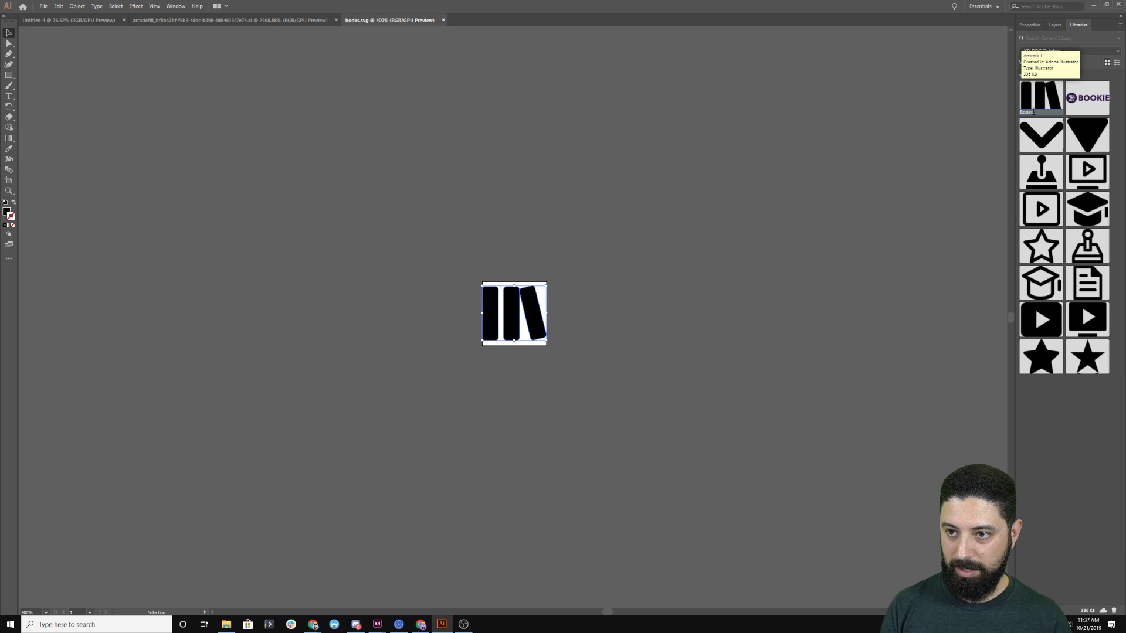
pyautogui.press('Return')
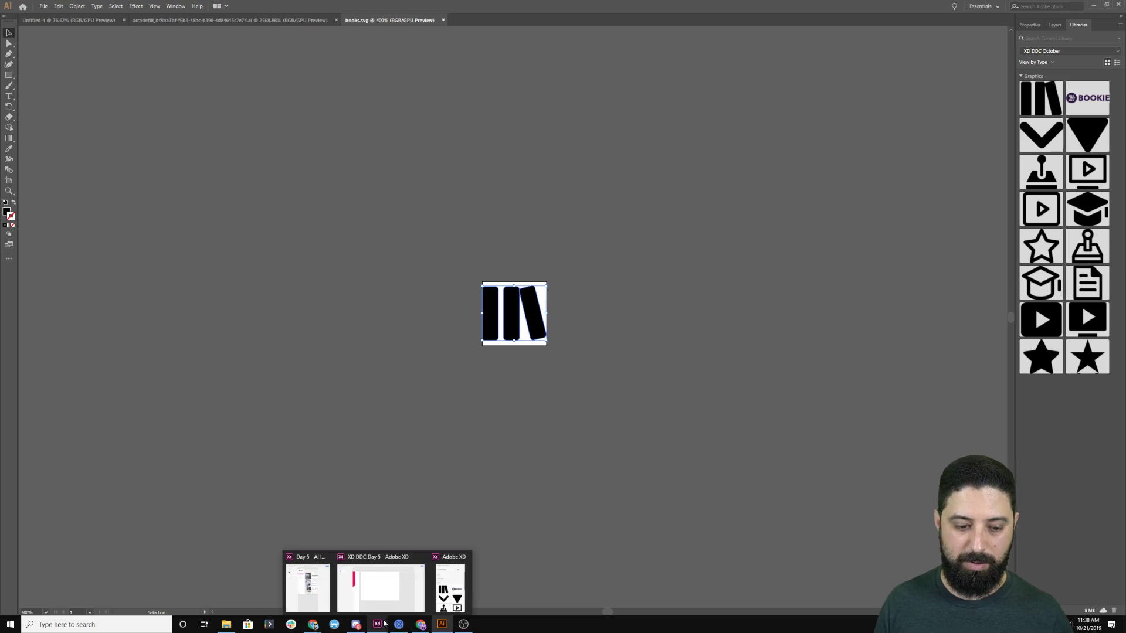
# Switch to the XD DDC Day 5 document in Adobe XD and show the Creative Cloud Libraries.
pyautogui.click(392, 603)
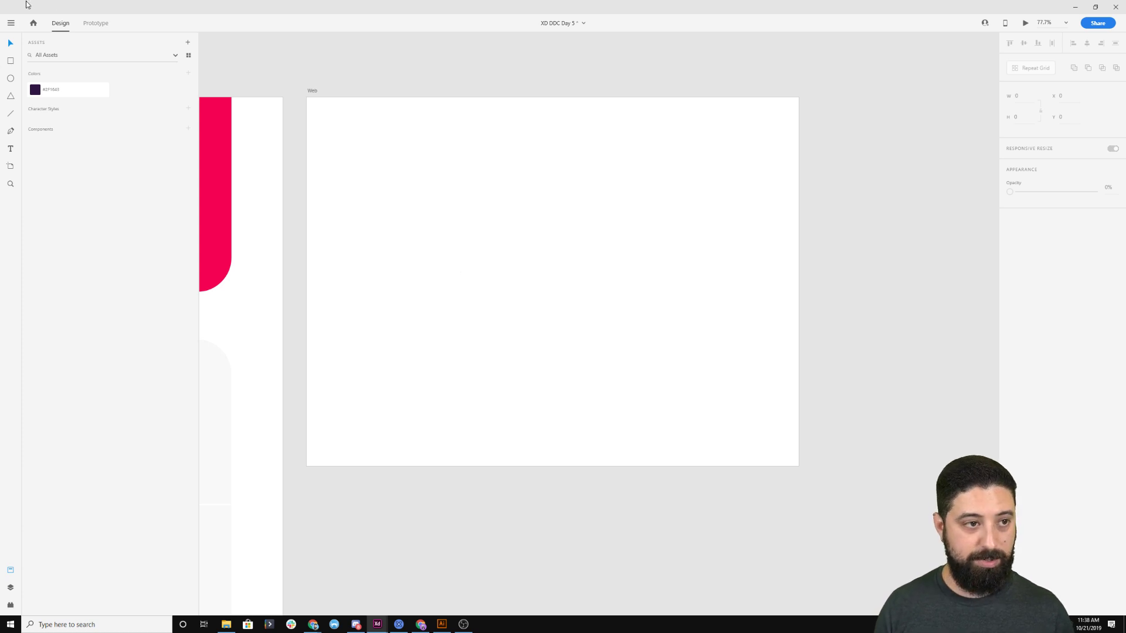
pyautogui.click(11, 22)
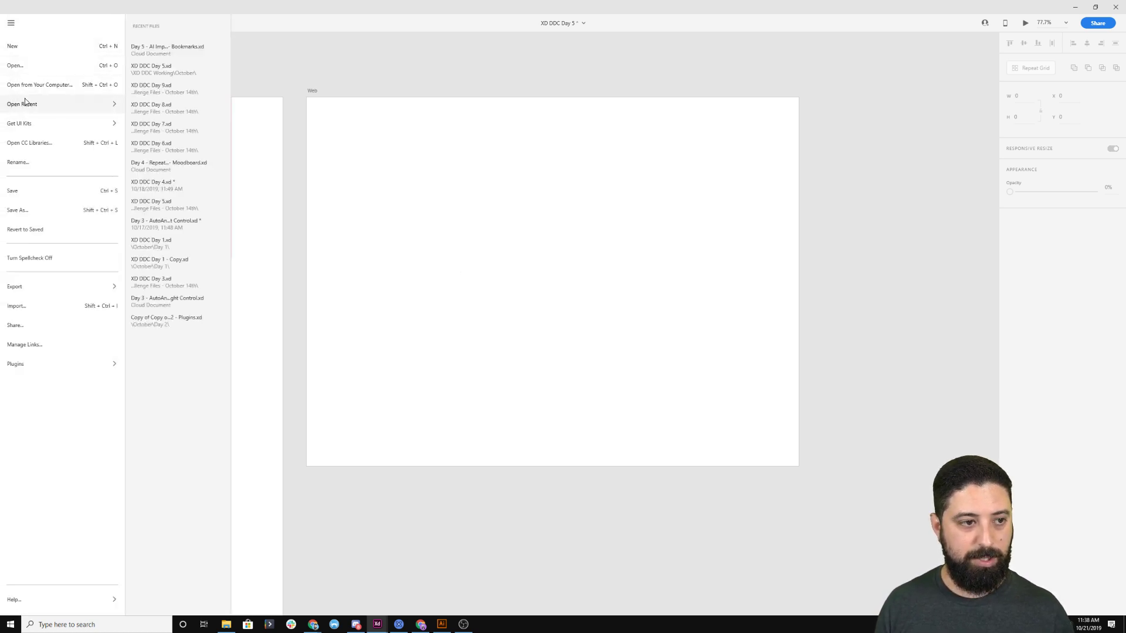
pyautogui.click(375, 79)
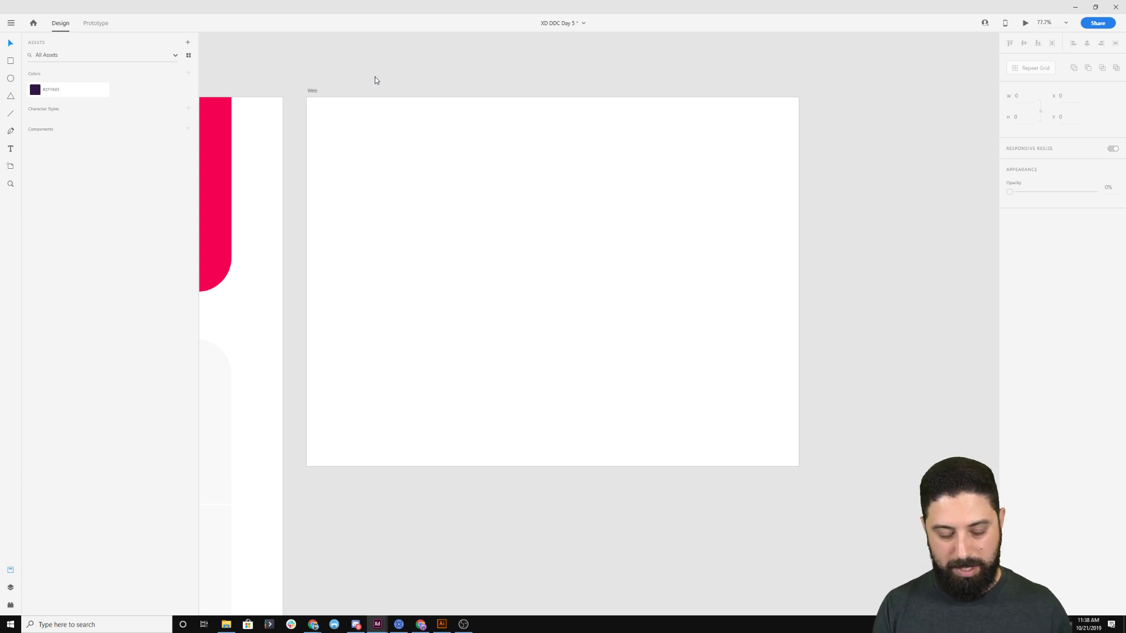
pyautogui.hotkey('ctrl', 'shift', 'l')
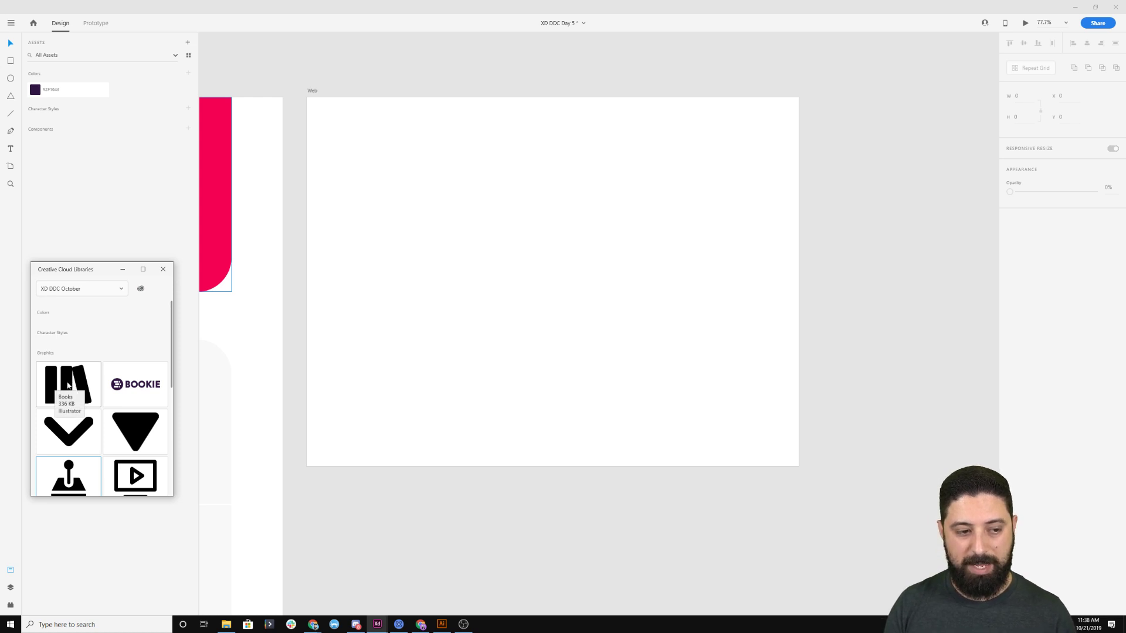
# Open the library's Books graphic for editing in Illustrator and set its fill color to F40F25.
pyautogui.doubleClick(83, 391)
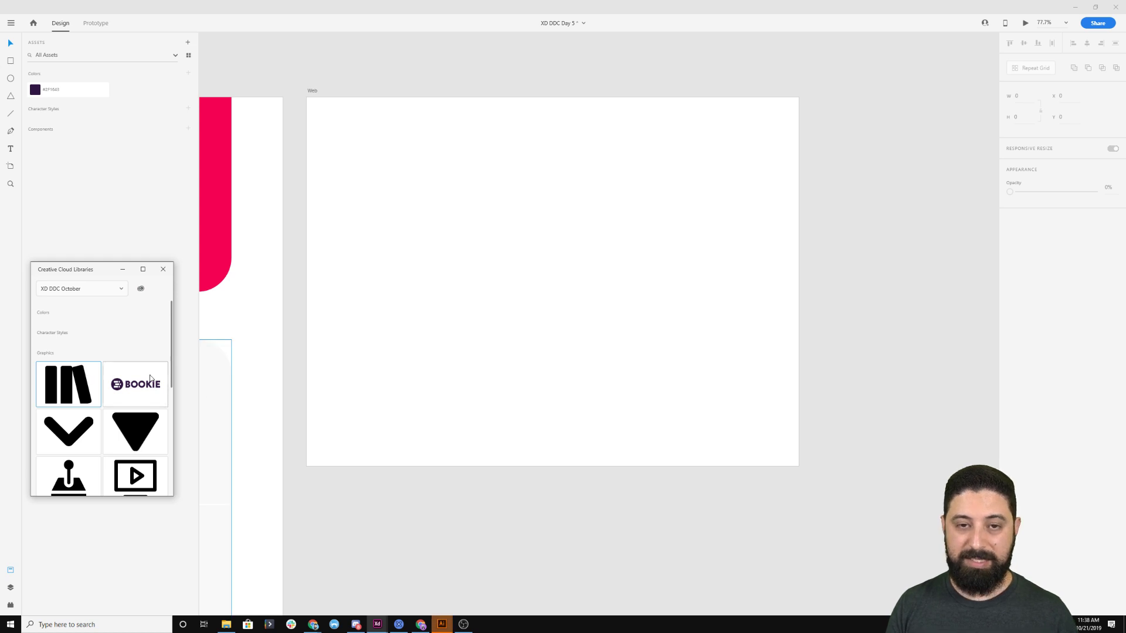
pyautogui.click(446, 626)
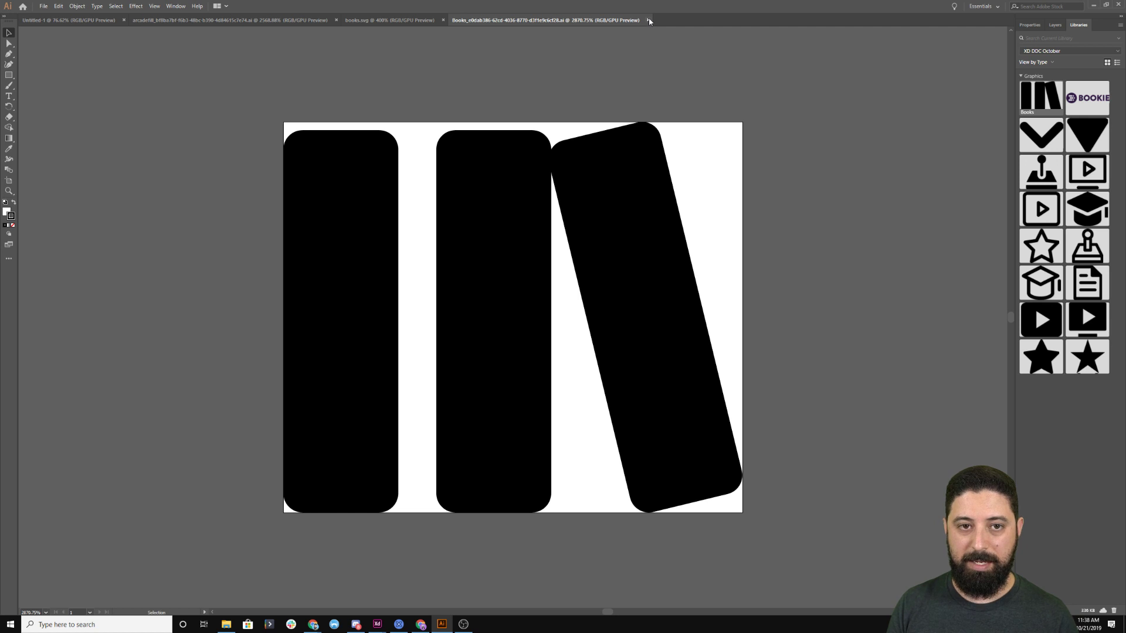
pyautogui.click(529, 219)
pyautogui.click(7, 213)
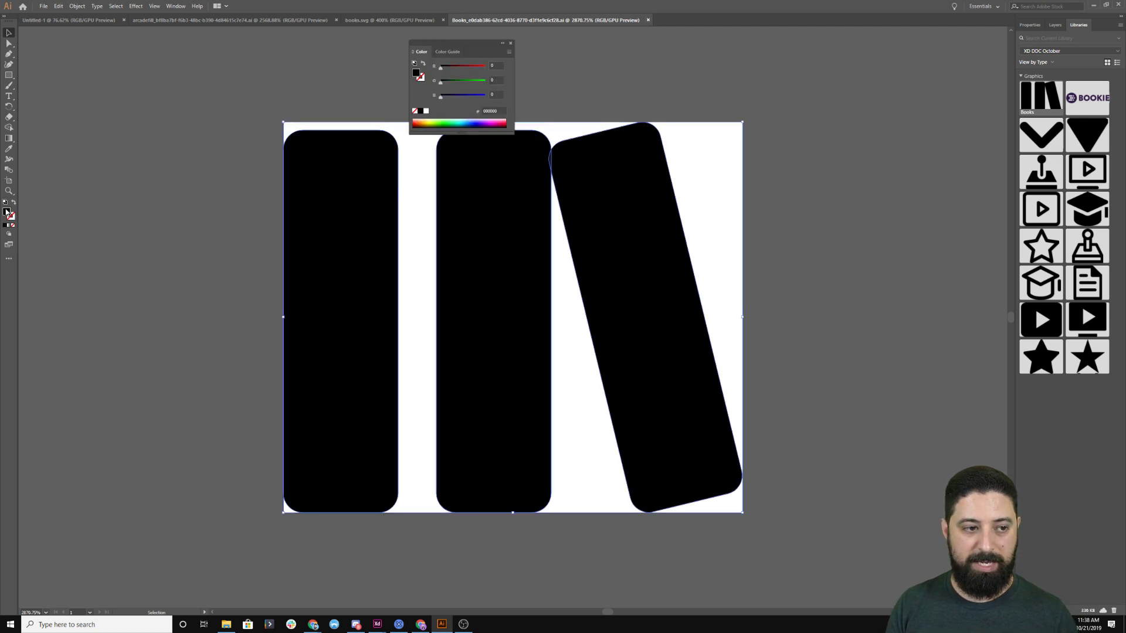
pyautogui.write('F40F25')
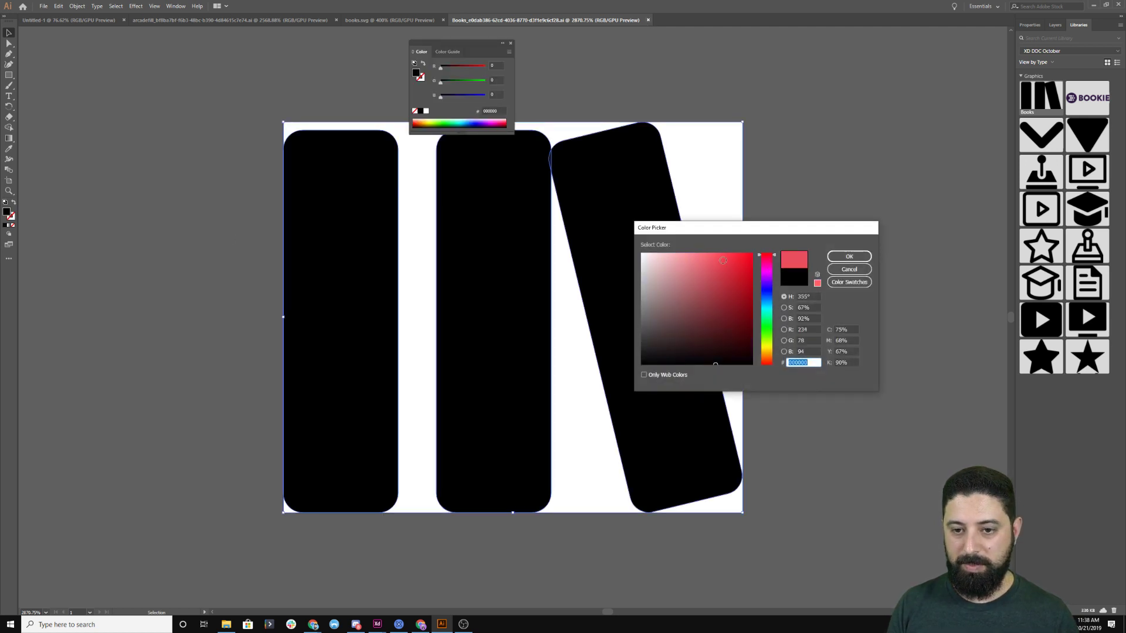
pyautogui.click(849, 257)
pyautogui.click(847, 168)
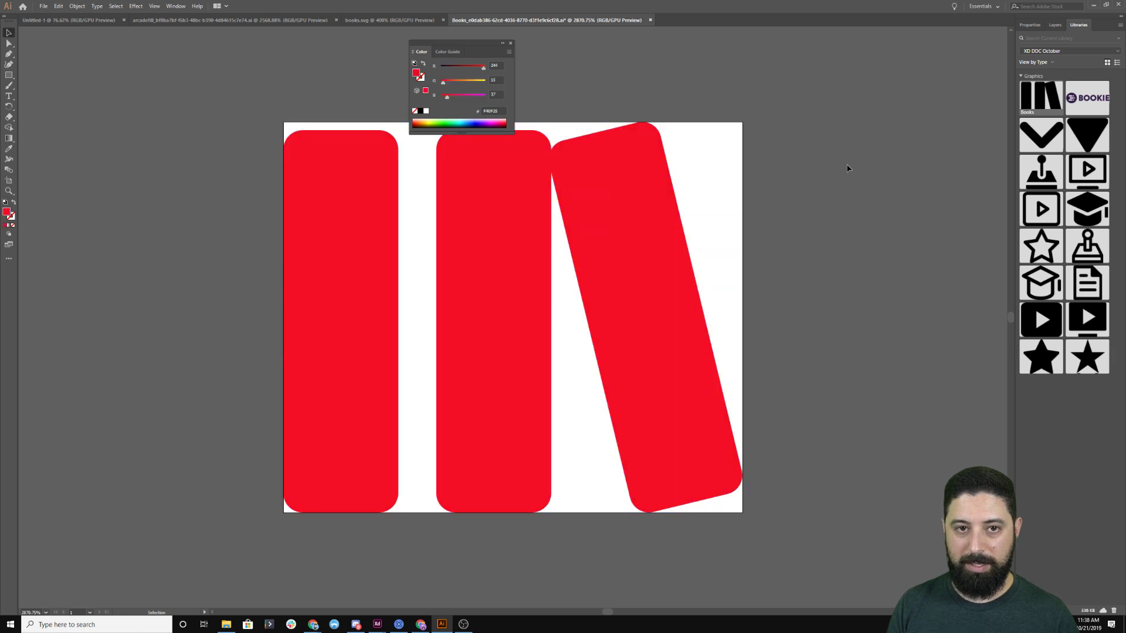
# Save and close the edited Books graphic, and return to the XD DDC Day 5 document in Adobe XD.
pyautogui.hotkey('ctrl', 's')
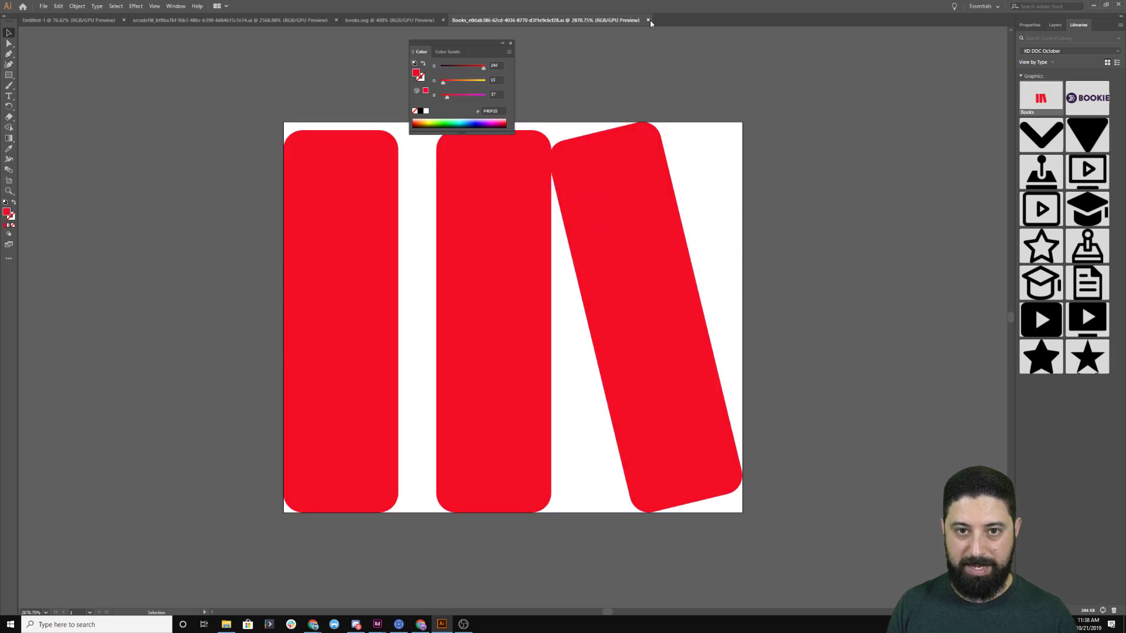
pyautogui.click(648, 21)
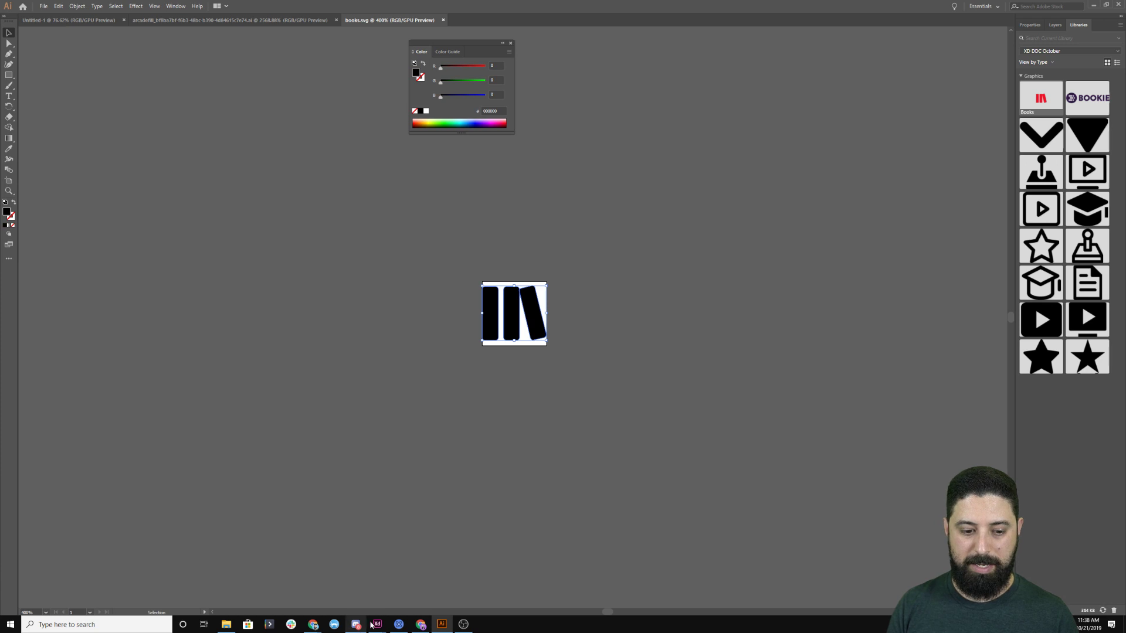
pyautogui.moveTo(370, 625)
pyautogui.click(368, 593)
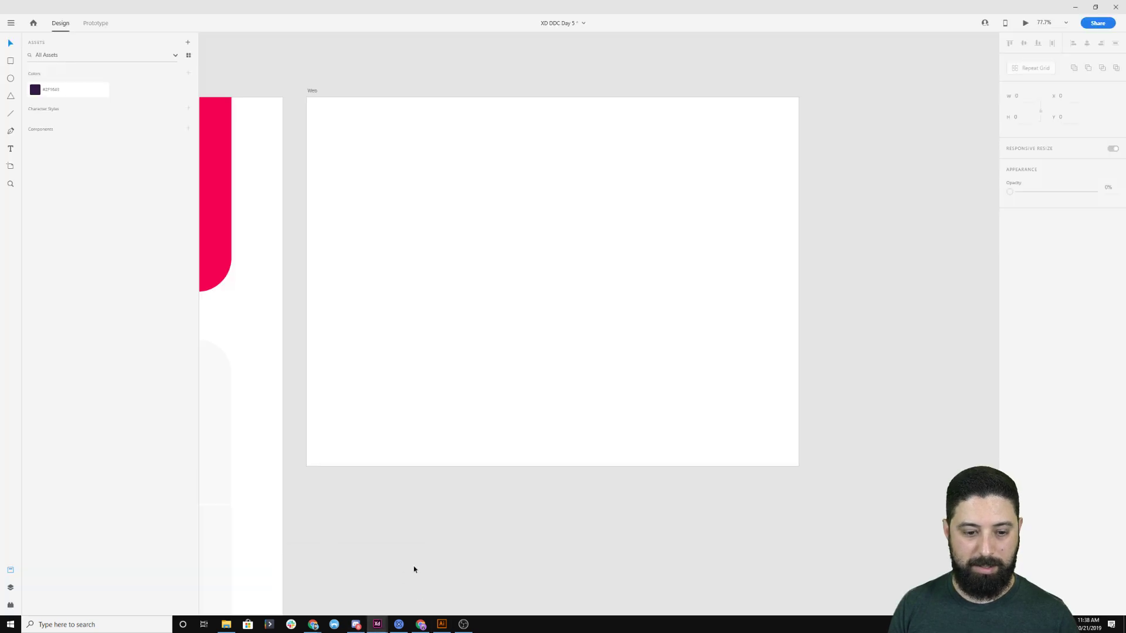
# Place the Bookie logo from the XD DDC October library near the upper-left corner of the Web artboard.
pyautogui.hotkey('shift', 'ctrl', 'y')
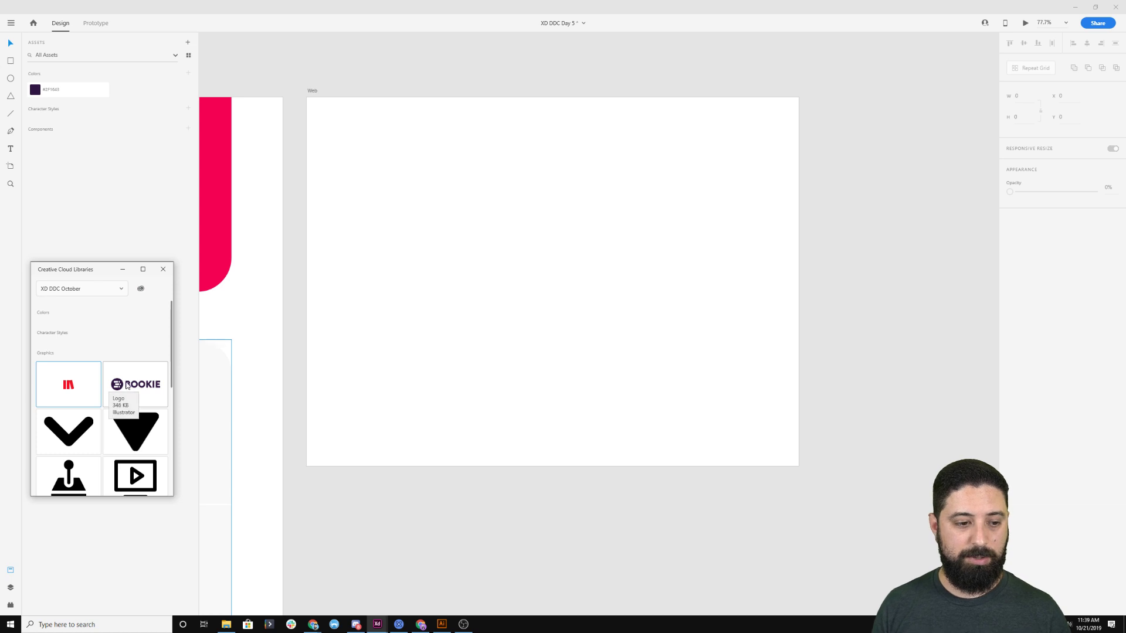
pyautogui.moveTo(126, 384); pyautogui.dragTo(362, 117)
pyautogui.click(390, 201)
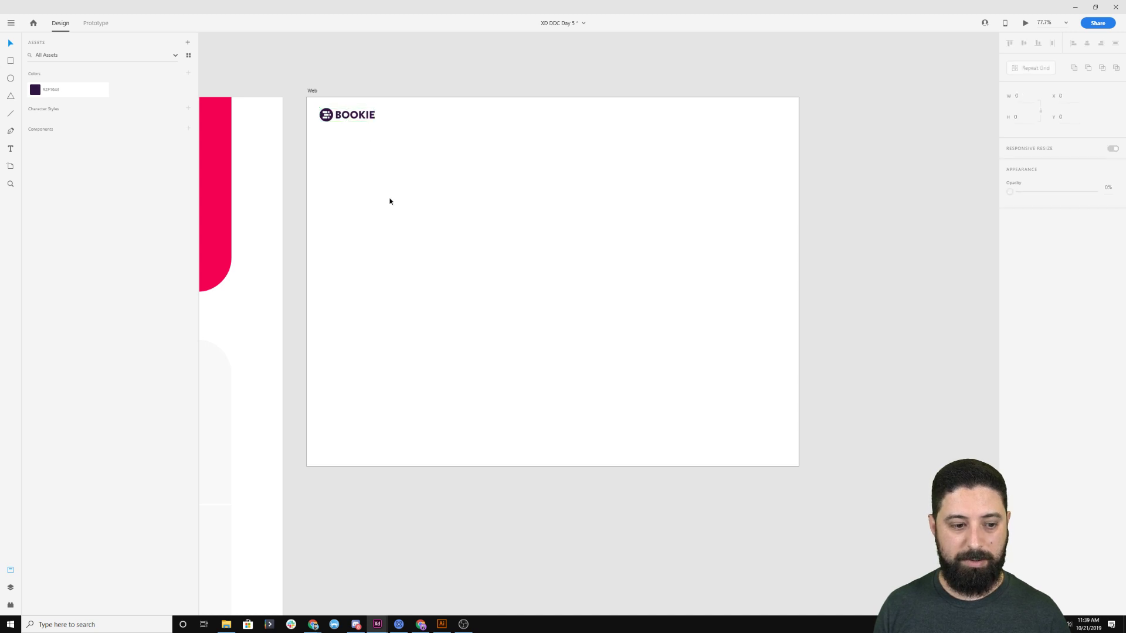
pyautogui.hotkey('ctrl', 'shift', 'l')
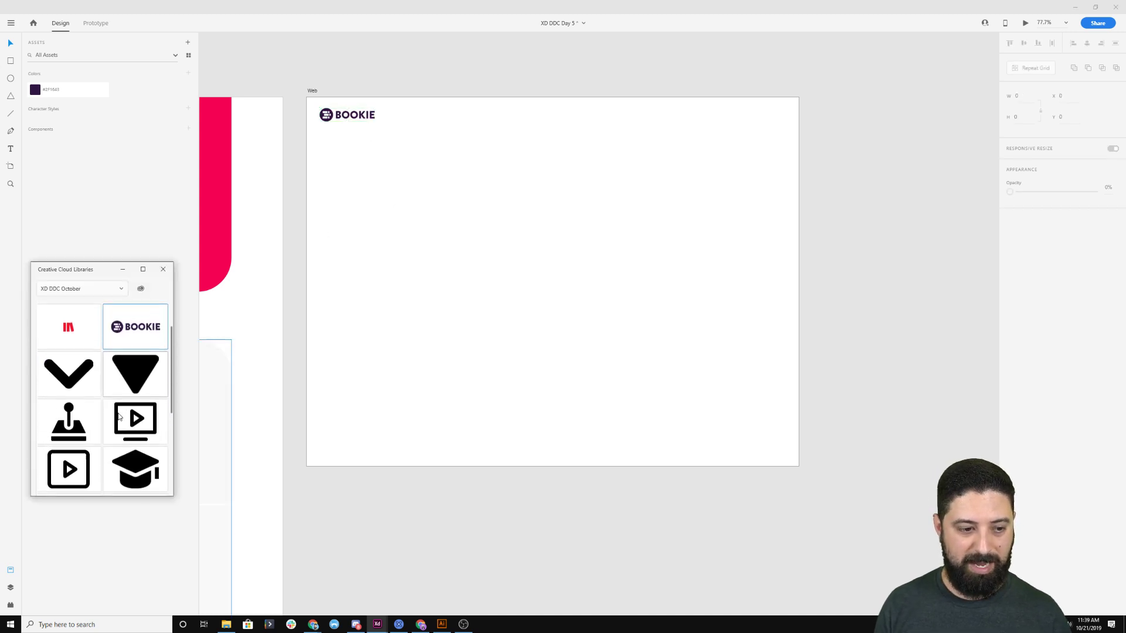
pyautogui.click(476, 216)
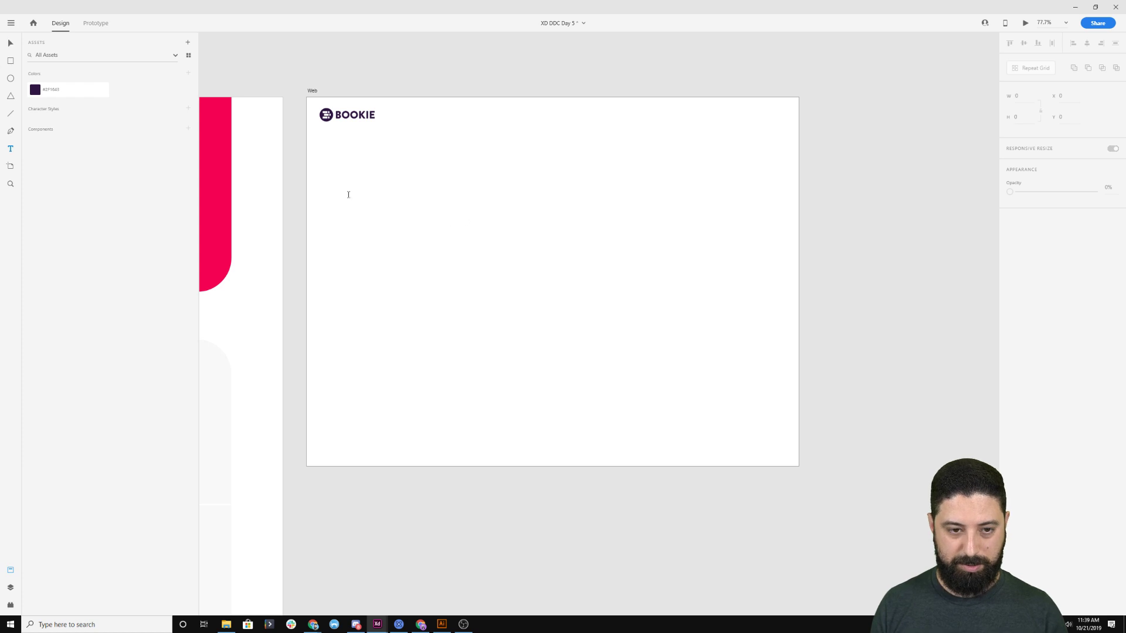
# Add a text object reading "asd" below the Bookie logo.
pyautogui.click(344, 174)
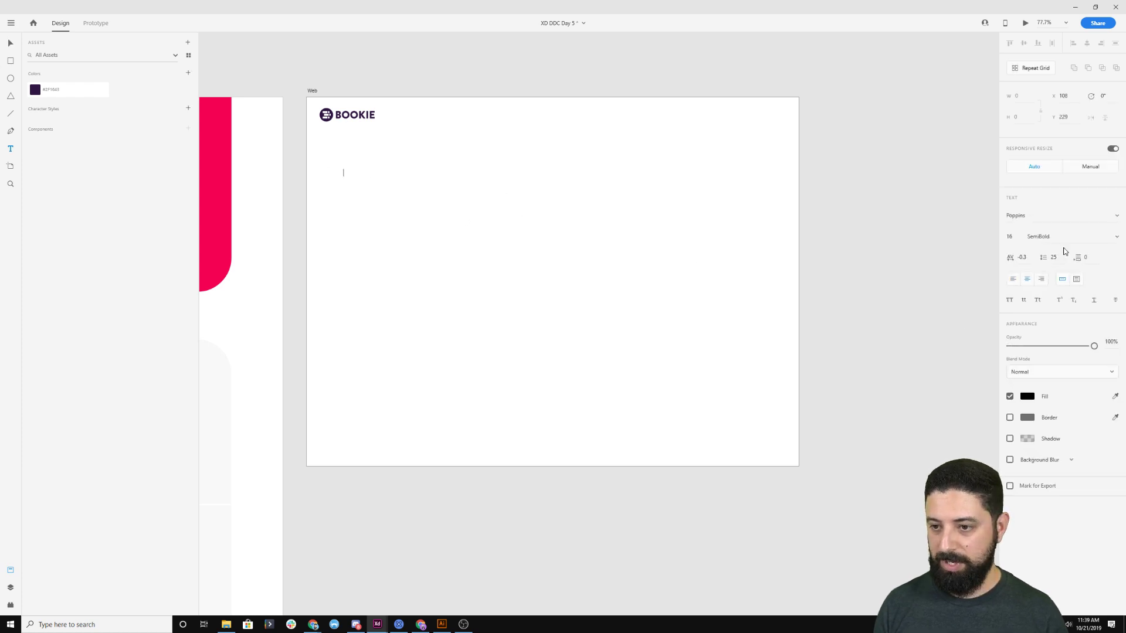
pyautogui.write('asd')
pyautogui.click(1074, 212)
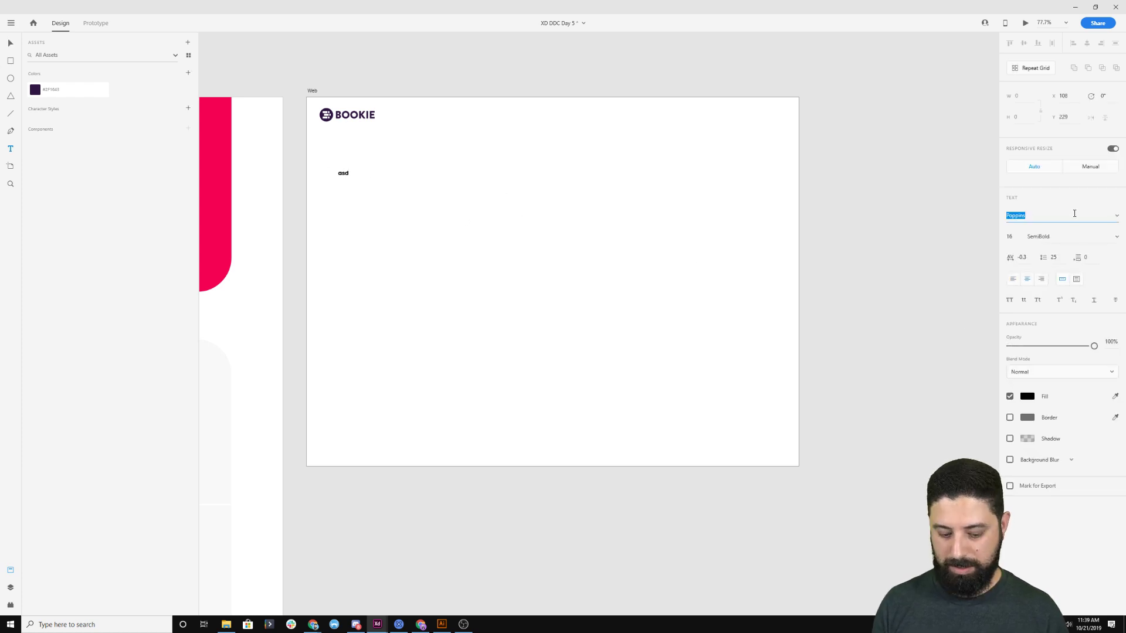
pyautogui.write('Brandon Grotesque')
pyautogui.press('Return')
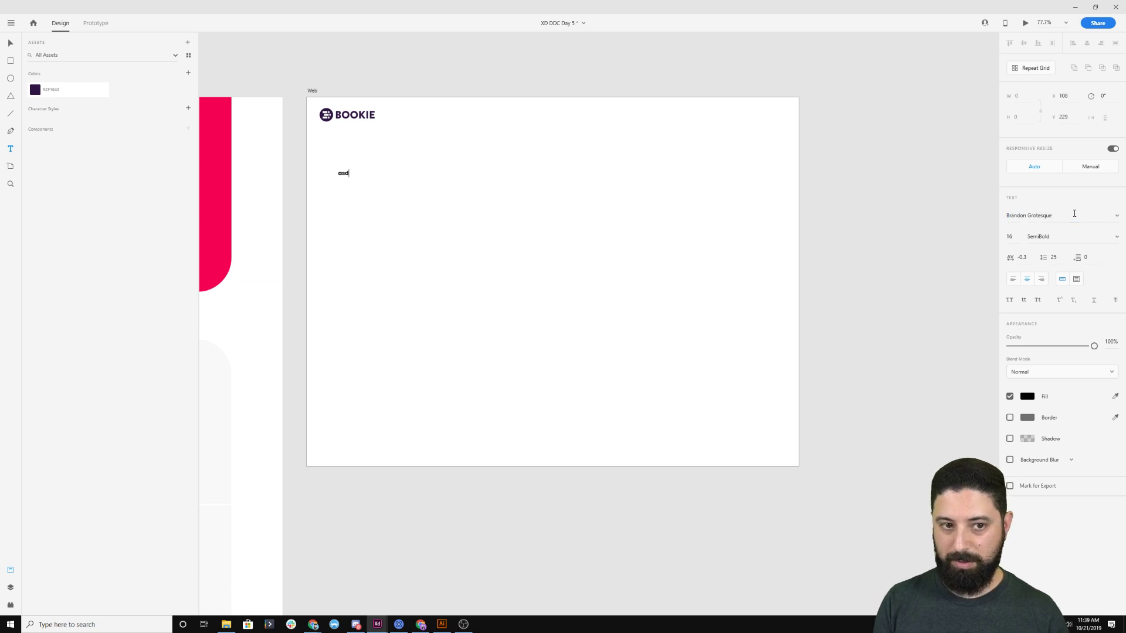
pyautogui.hotkey('ctrl', 'z')
# Set the font of the "asd" text to Brandon Grotesque in the Bold weight.
pyautogui.scroll(5, 347, 199)
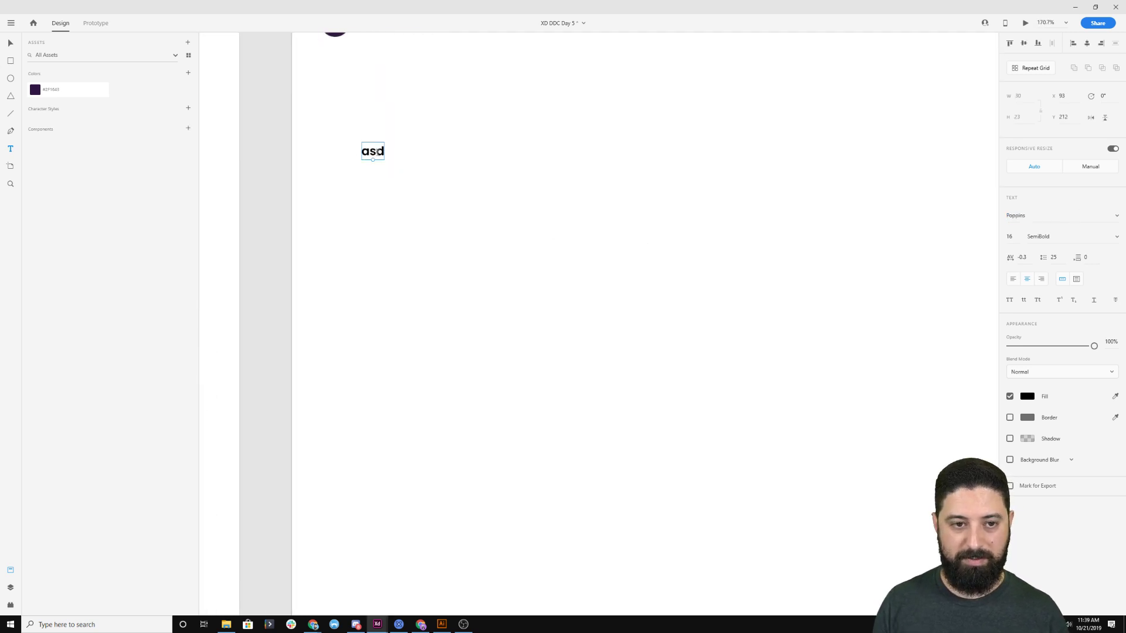
pyautogui.doubleClick(377, 151)
pyautogui.press('Escape')
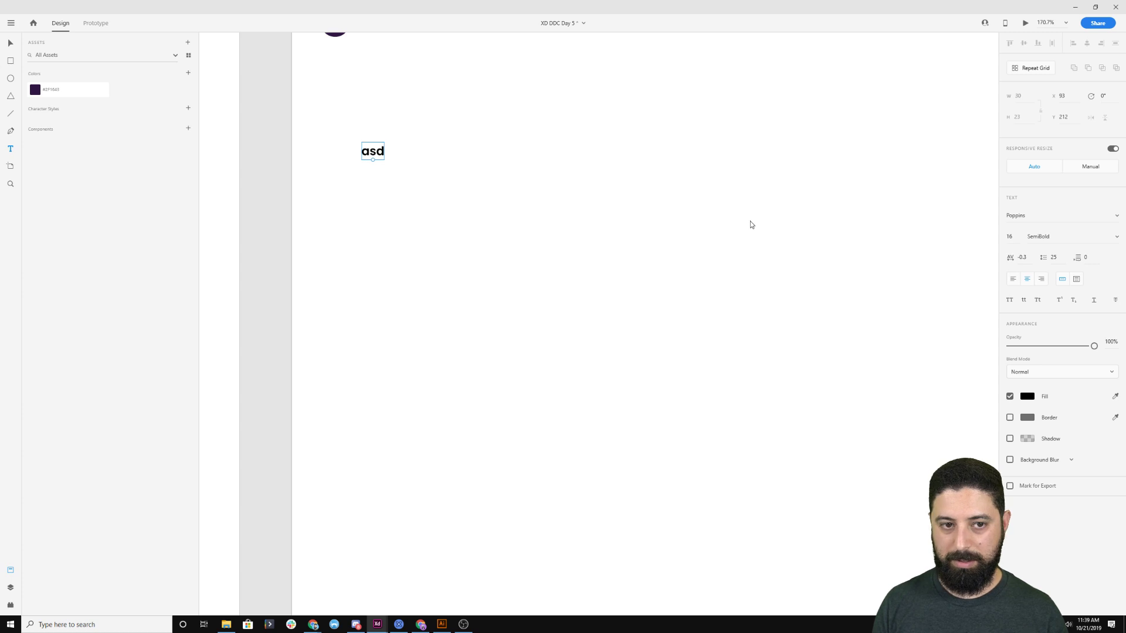
pyautogui.click(1043, 220)
pyautogui.write('Branbo')
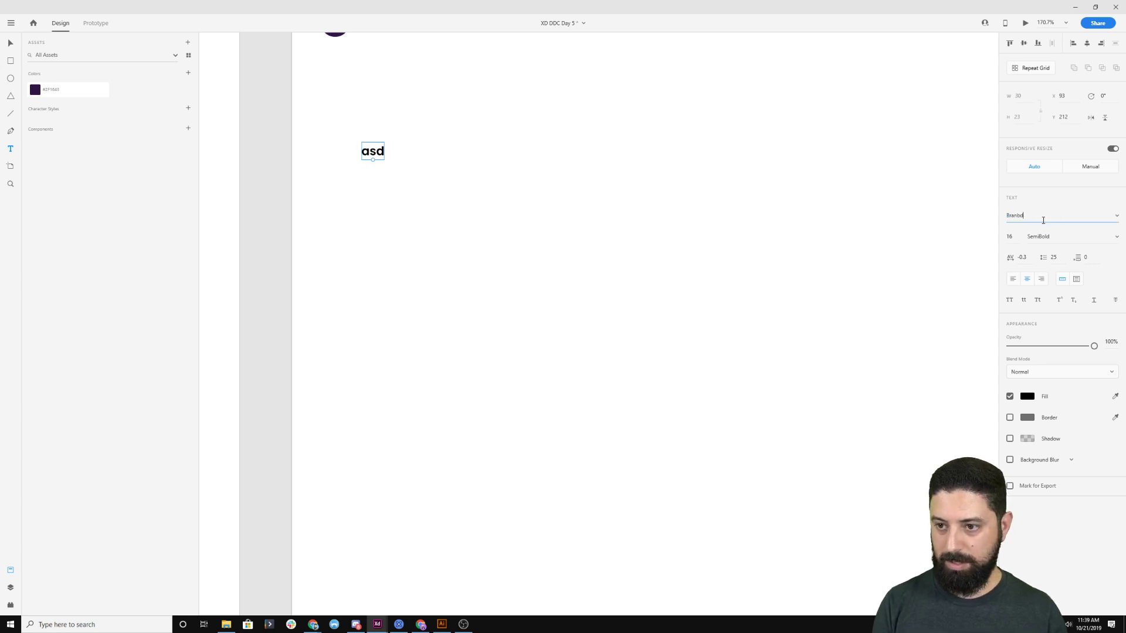
pyautogui.write('don Grotesque')
pyautogui.press('Return')
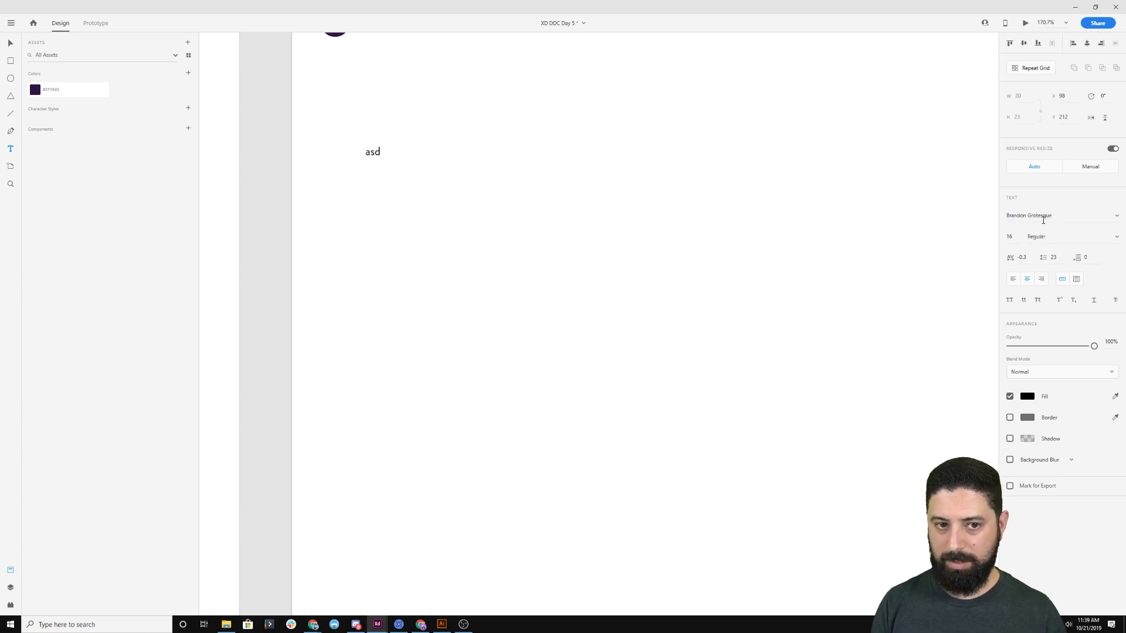
pyautogui.click(1114, 238)
pyautogui.click(1057, 304)
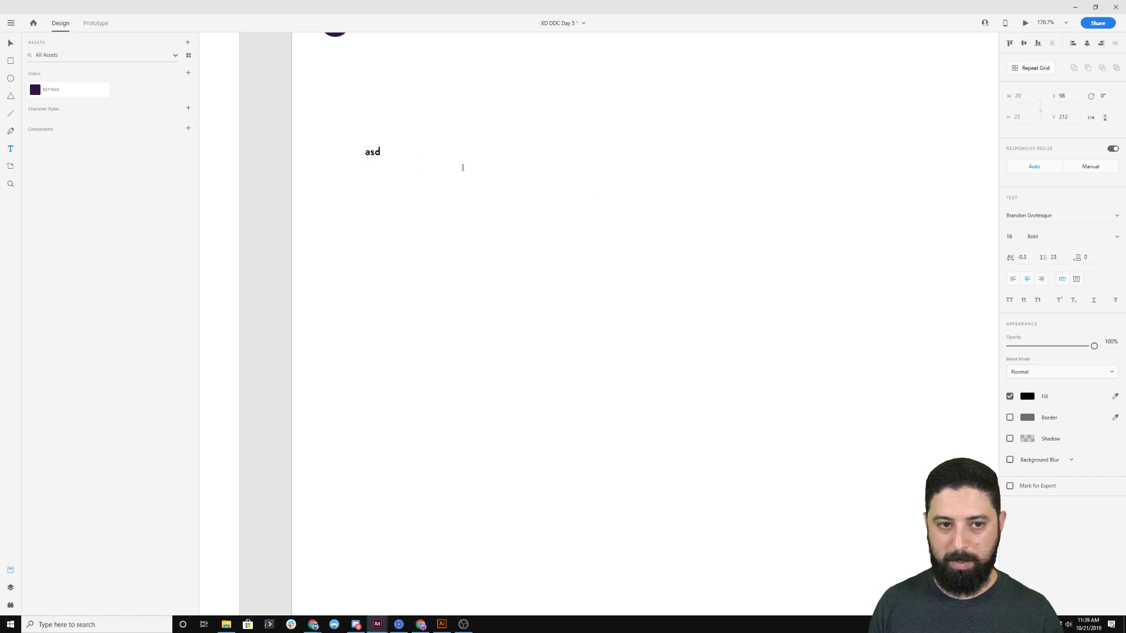
# Replace the "asd" placeholder text with "All Bookmarks".
pyautogui.doubleClick(373, 153)
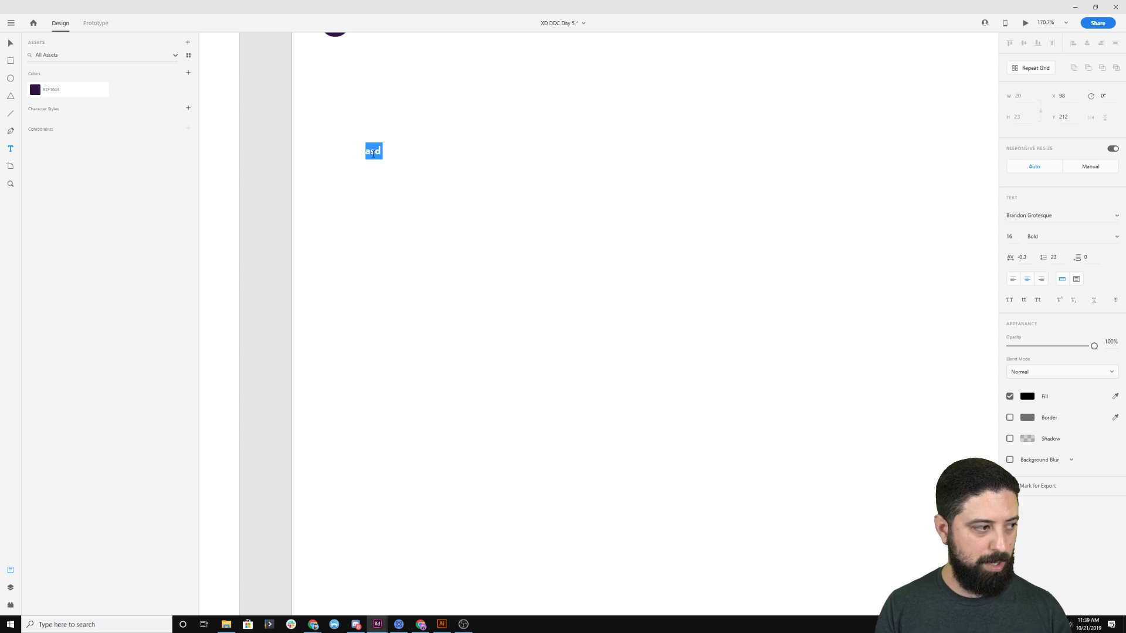
pyautogui.write('All Book')
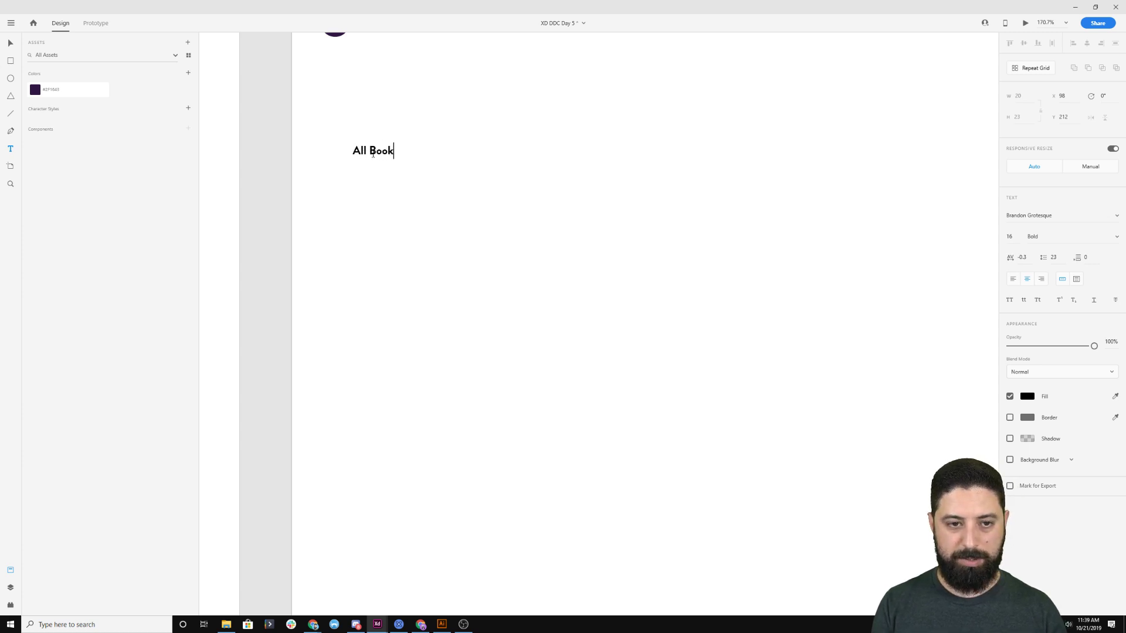
pyautogui.write('marks')
pyautogui.press('Escape')
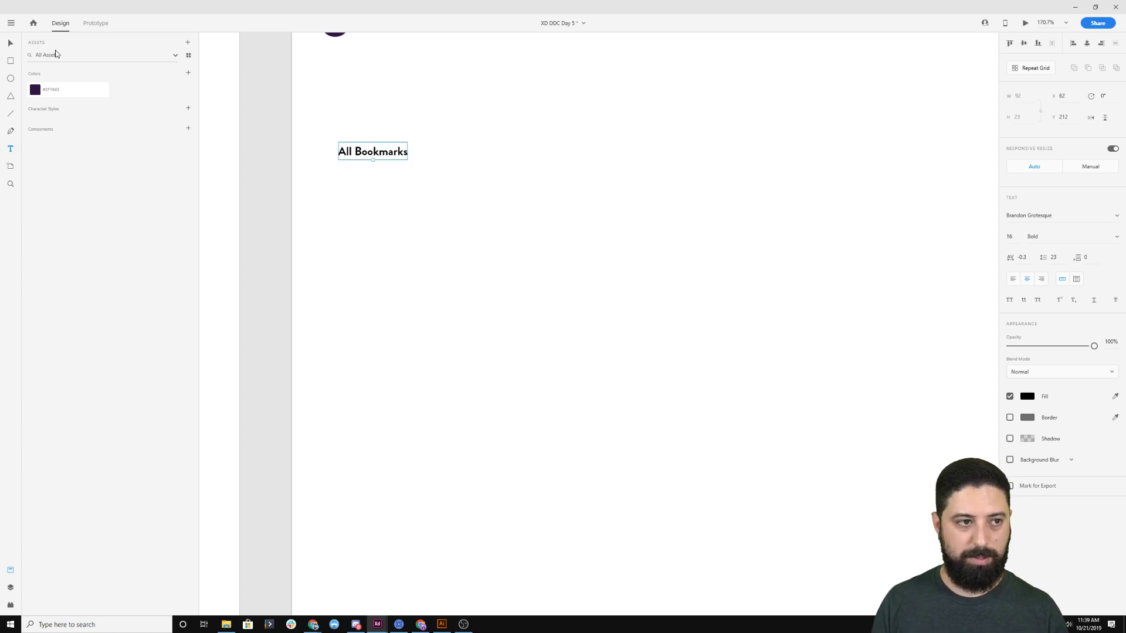
# Draw a sidebar rectangle about 194 by 360 px in the artboard's upper-left corner and send it behind the logo and text.
pyautogui.click(10, 43)
pyautogui.scroll(3, 299, 139)
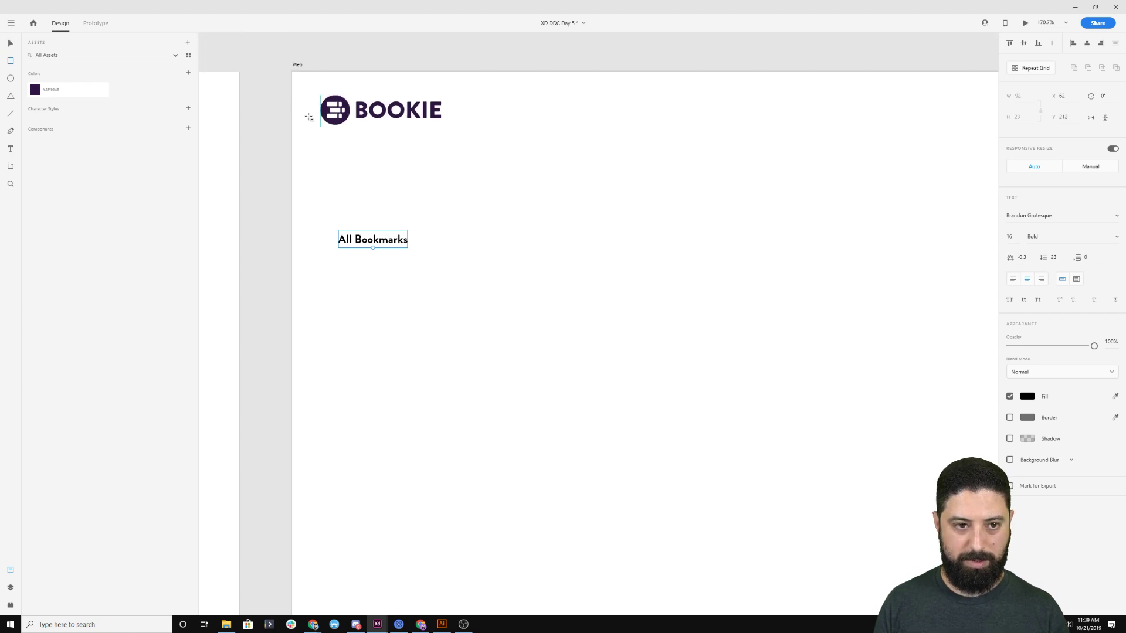
pyautogui.moveTo(292, 77); pyautogui.dragTo(434, 341)
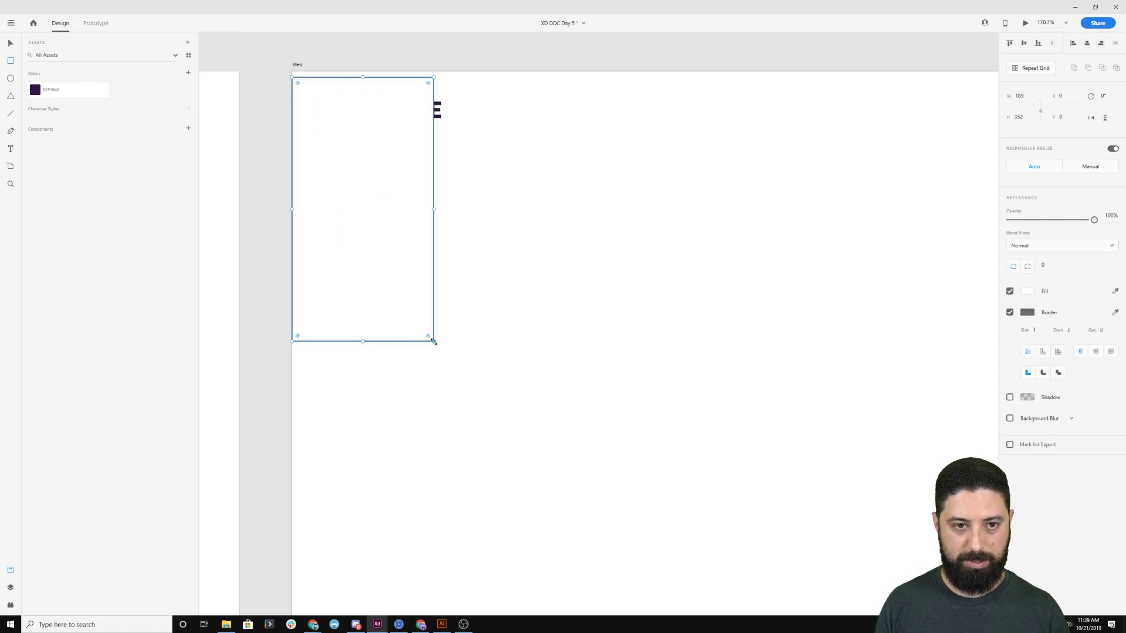
pyautogui.rightClick(374, 205)
pyautogui.moveTo(448, 439)
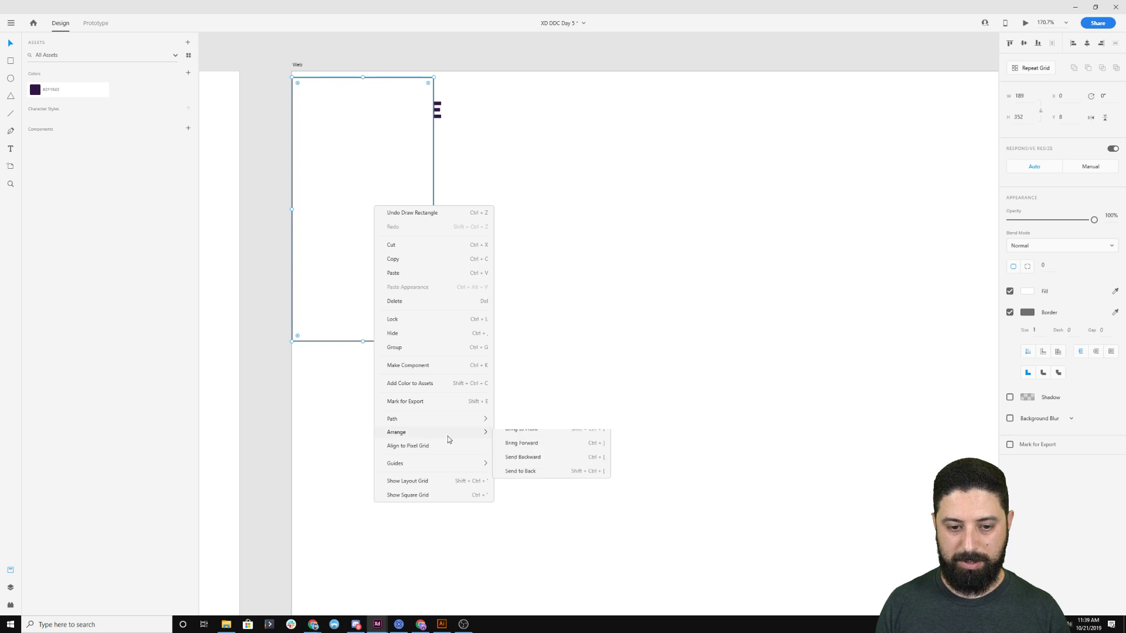
pyautogui.click(544, 471)
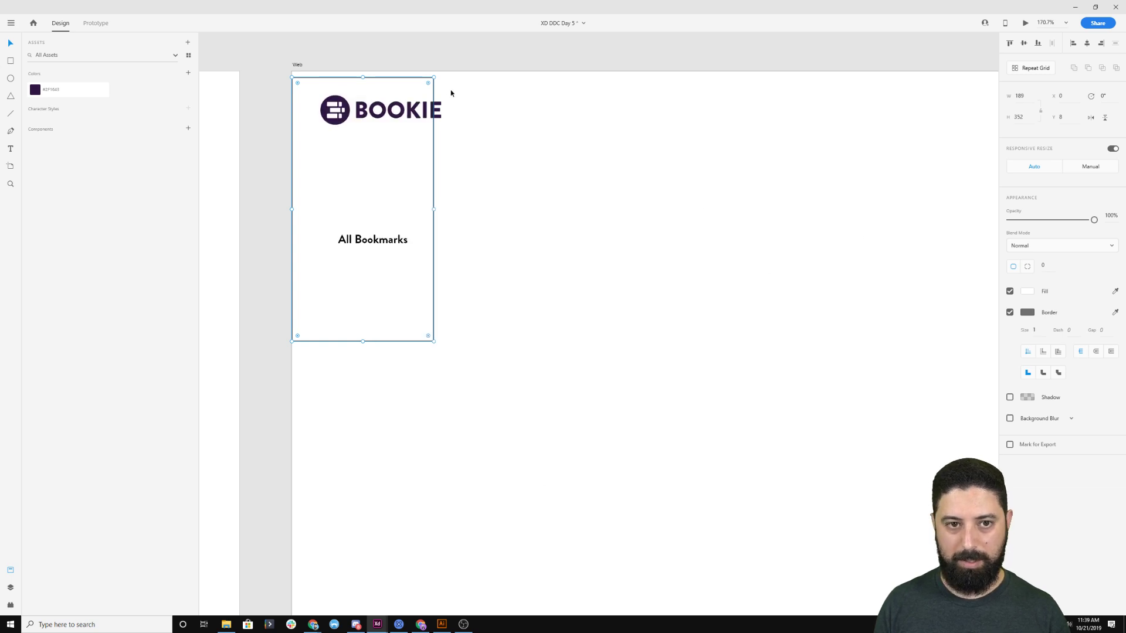
pyautogui.moveTo(434, 77); pyautogui.dragTo(438, 71)
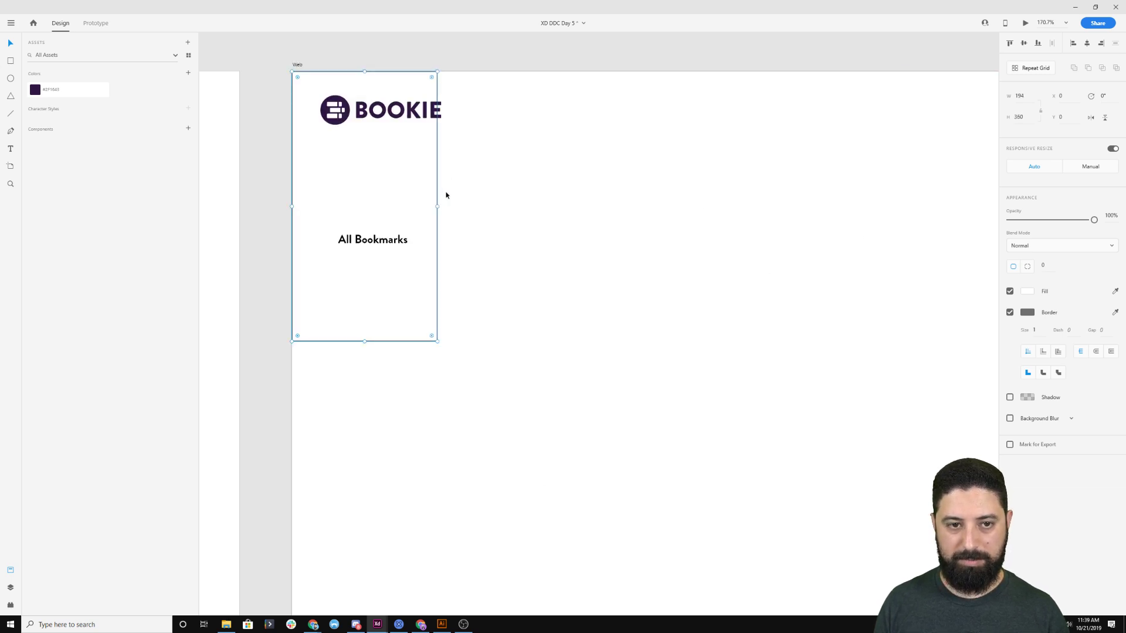
# Move the Bookie logo inside the sidebar rectangle and scale it down proportionally to fit.
pyautogui.moveTo(361, 112); pyautogui.dragTo(350, 110)
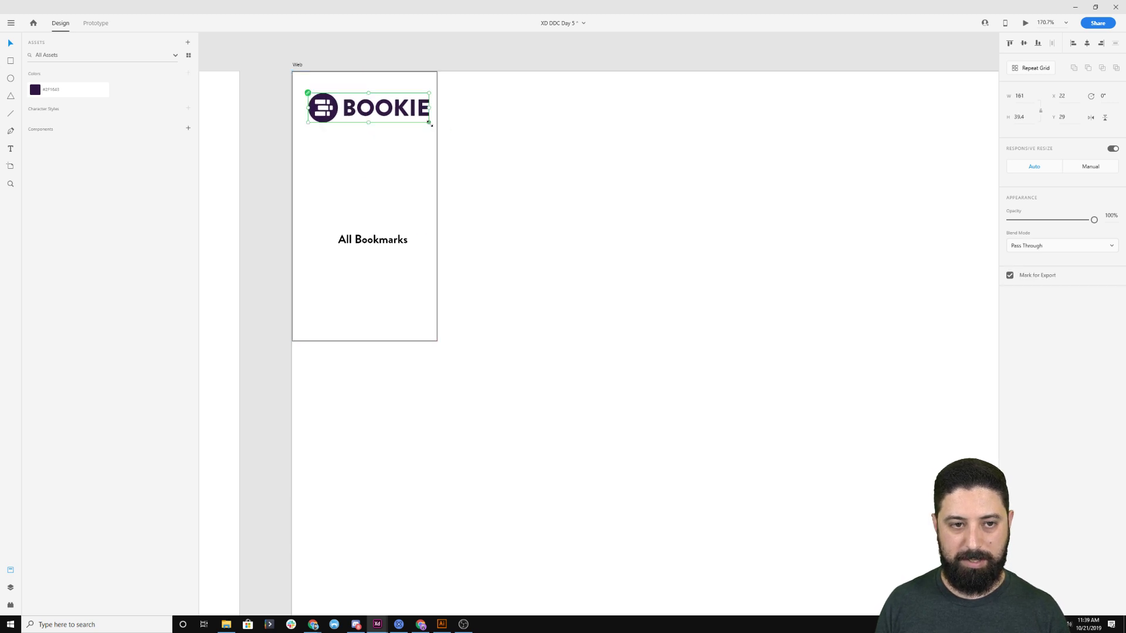
pyautogui.moveTo(431, 119); pyautogui.dragTo(395, 111)
# Narrow the sidebar rectangle to about 171 px and stretch it down to the artboard's lower edge.
pyautogui.click(411, 117)
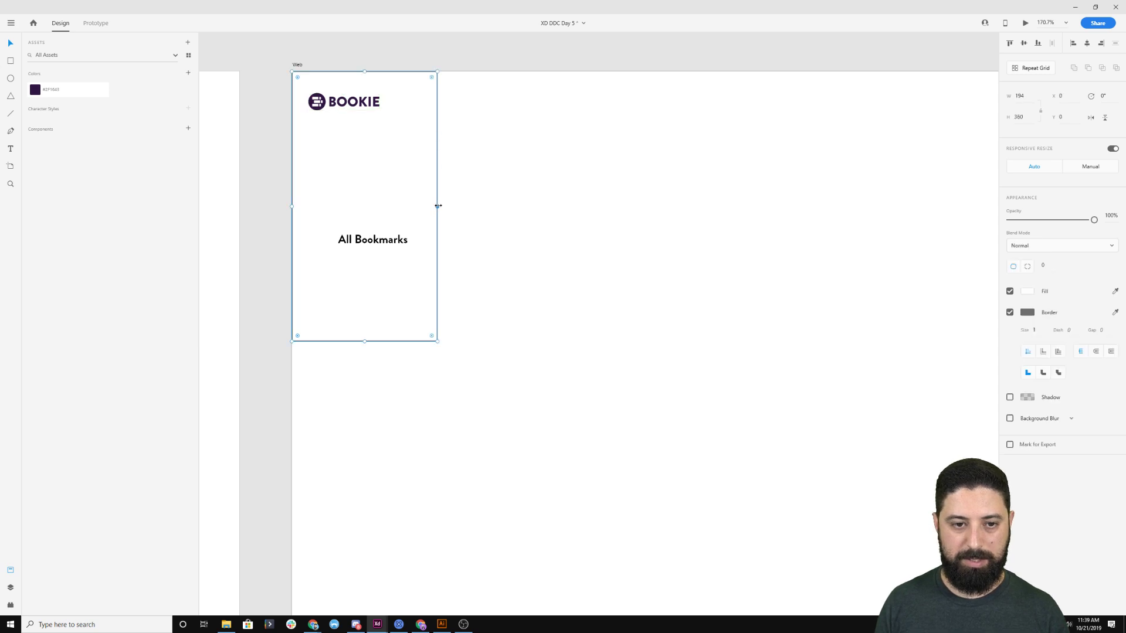
pyautogui.moveTo(438, 205); pyautogui.dragTo(420, 206)
pyautogui.moveTo(361, 347); pyautogui.dragTo(362, 553)
pyautogui.scroll(-2, 382, 465)
pyautogui.keyDown('ctrl'); pyautogui.scroll(-5, 375, 464); pyautogui.keyUp('ctrl')
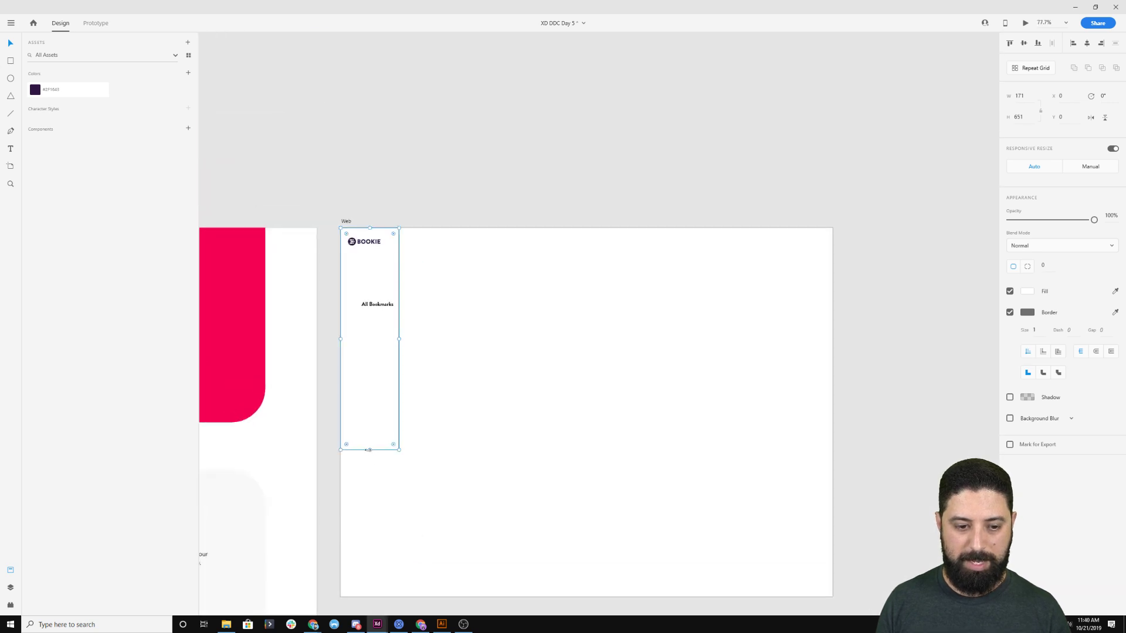
pyautogui.moveTo(368, 450); pyautogui.dragTo(371, 594)
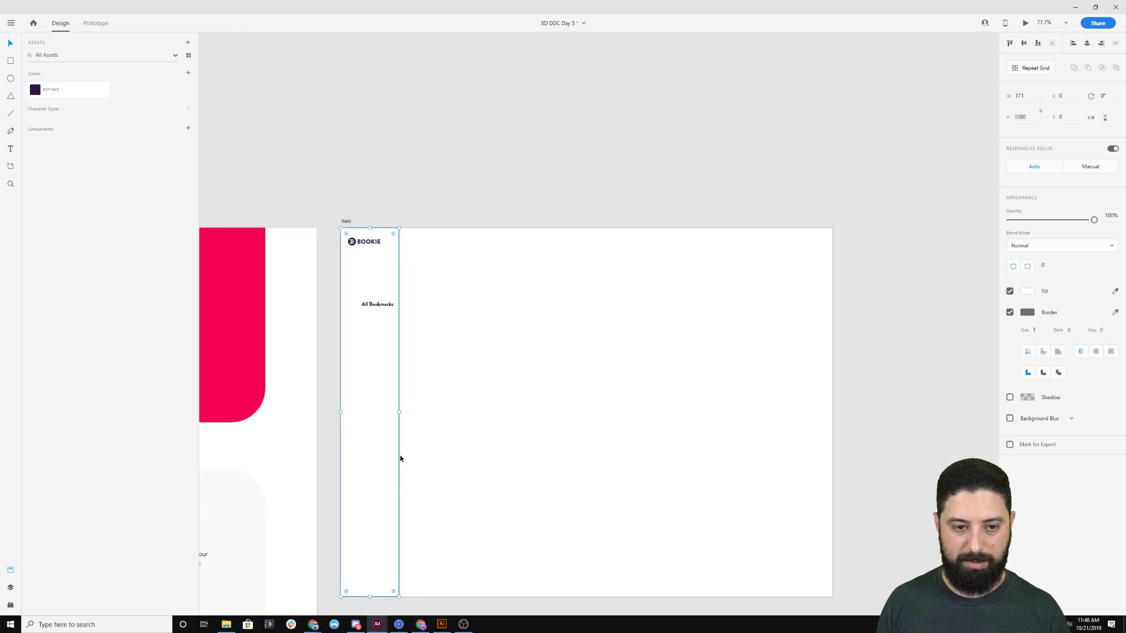
# Set the sidebar rectangle's height to 800 and shorten the Web artboard to about 799 px to match.
pyautogui.click(1020, 117)
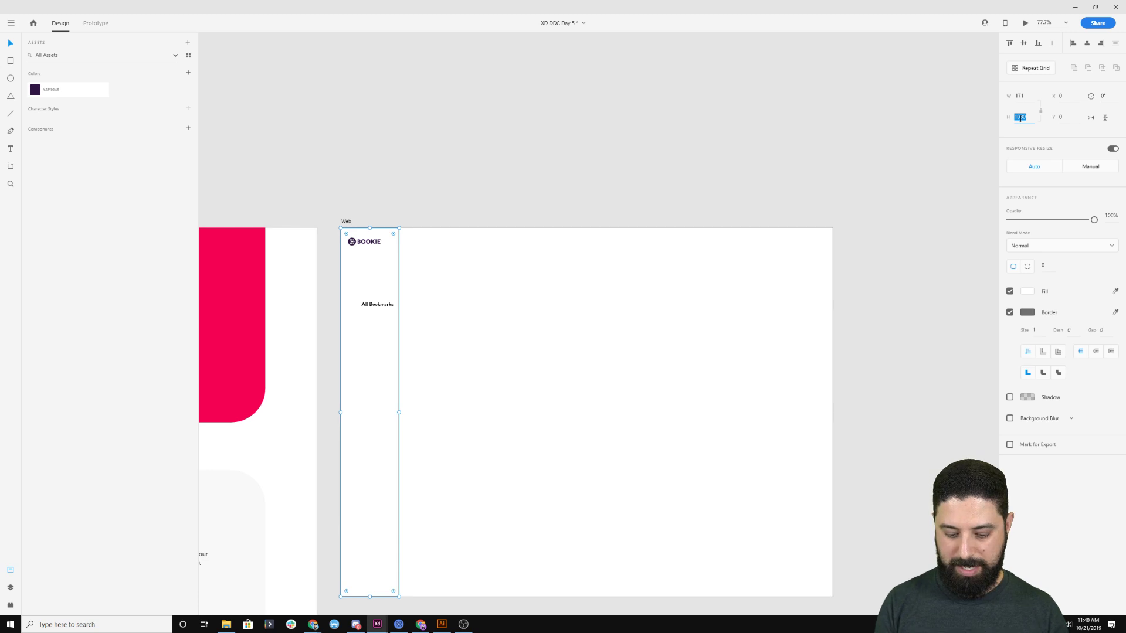
pyautogui.write('800')
pyautogui.press('Return')
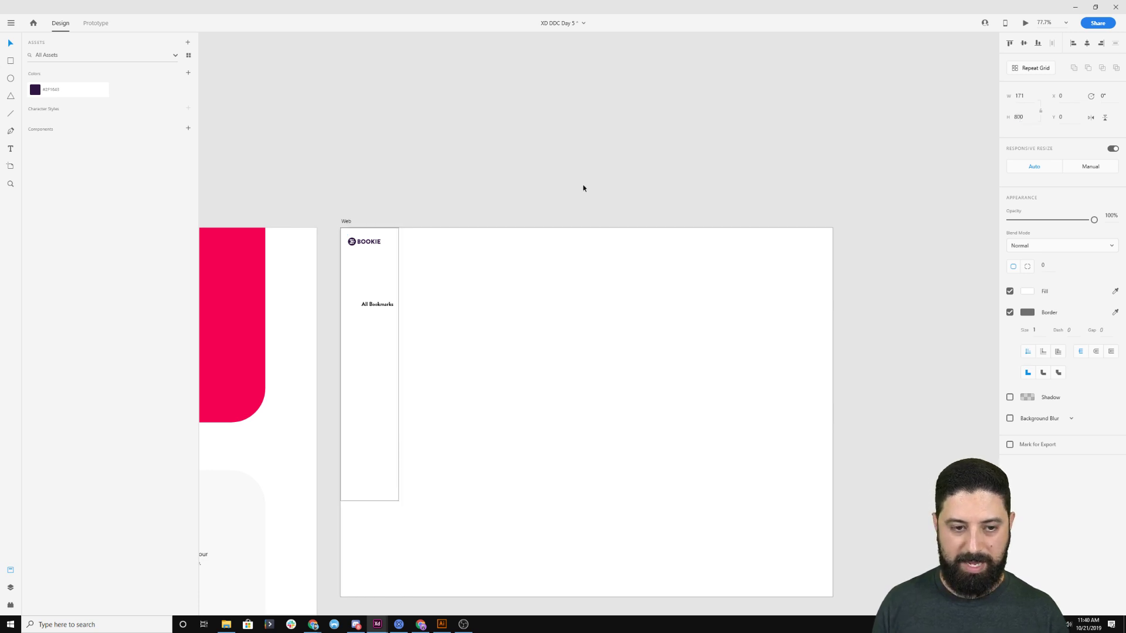
pyautogui.click(345, 221)
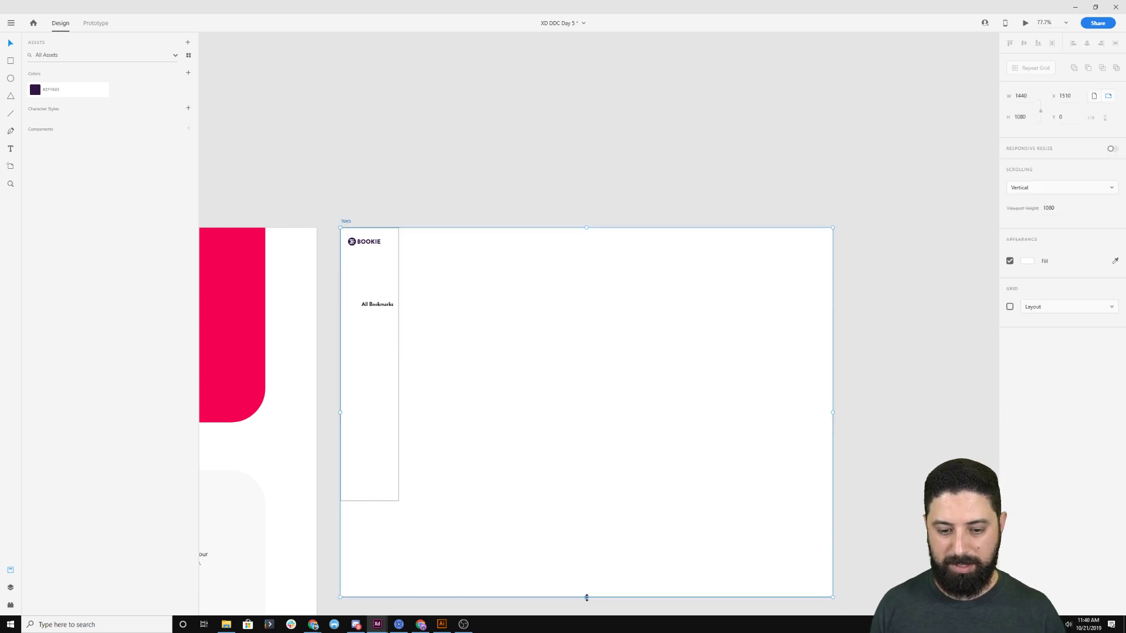
pyautogui.moveTo(586, 597); pyautogui.dragTo(580, 501)
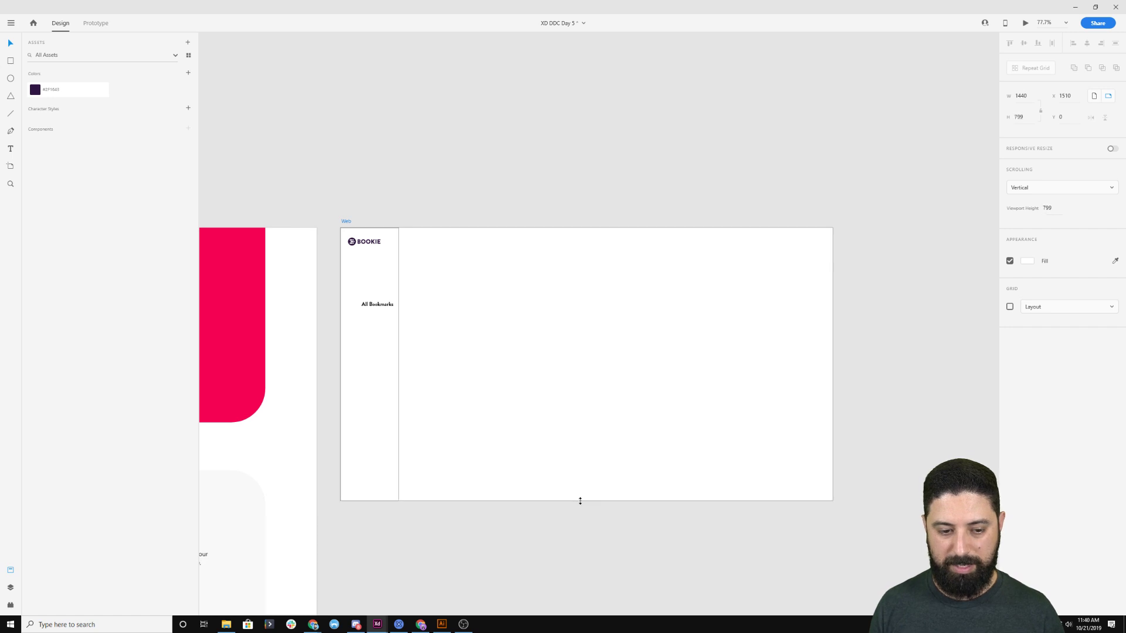
# Center the Bookie logo horizontally within the sidebar rectangle.
pyautogui.scroll(3, 342, 297)
pyautogui.click(404, 205)
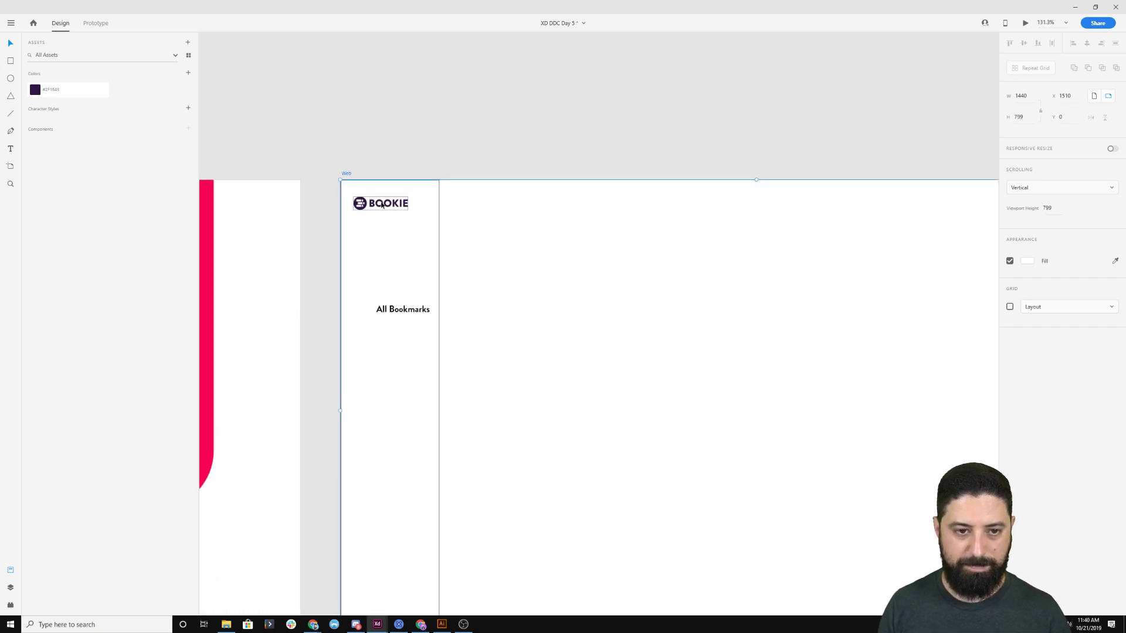
pyautogui.keyDown('shift'); pyautogui.click(409, 226); pyautogui.keyUp('shift')
pyautogui.click(885, 92)
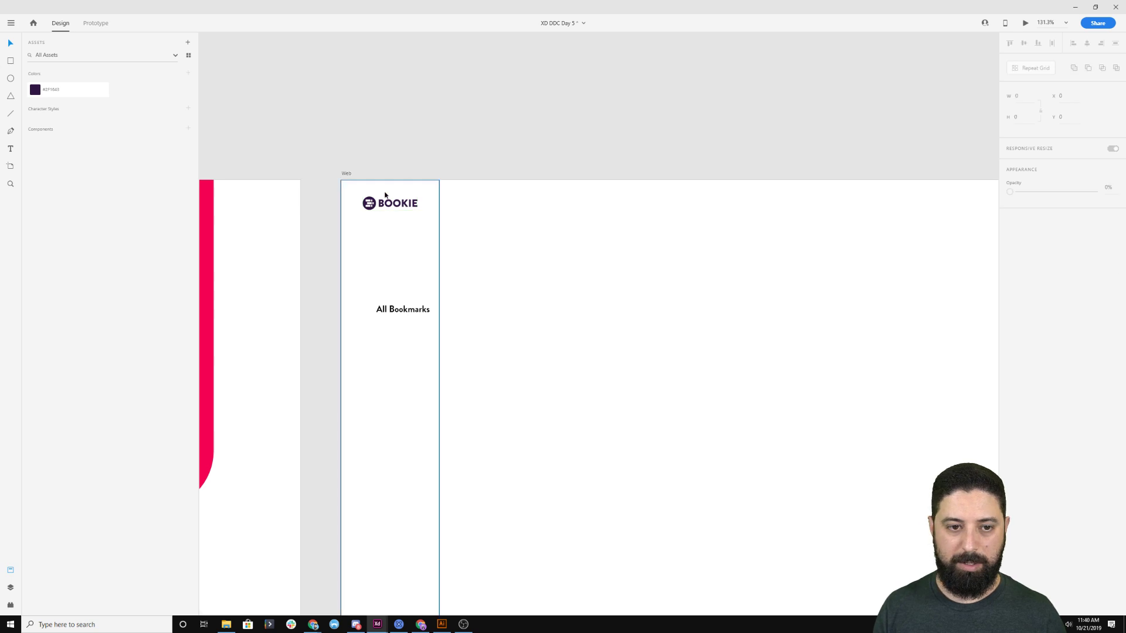
# Duplicate the All Bookmarks label just below itself in the sidebar and change the copy's text to Articles.
pyautogui.scroll(3, 385, 194)
pyautogui.moveTo(442, 454); pyautogui.dragTo(429, 368)
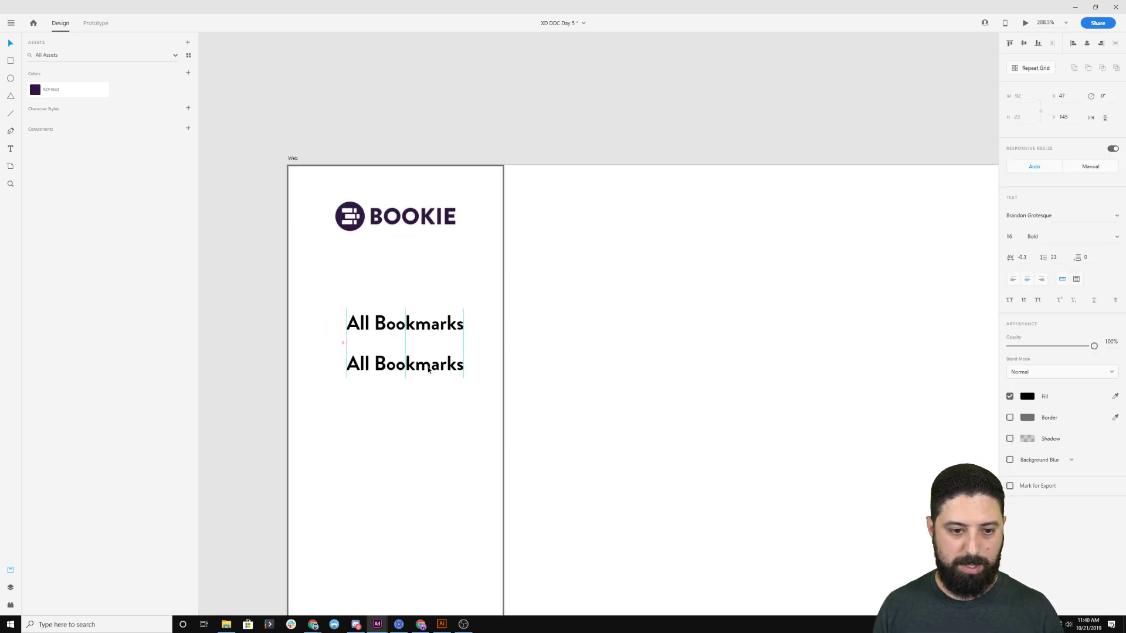
pyautogui.doubleClick(429, 368)
pyautogui.hotkey('ctrl', 'a')
pyautogui.write('B')
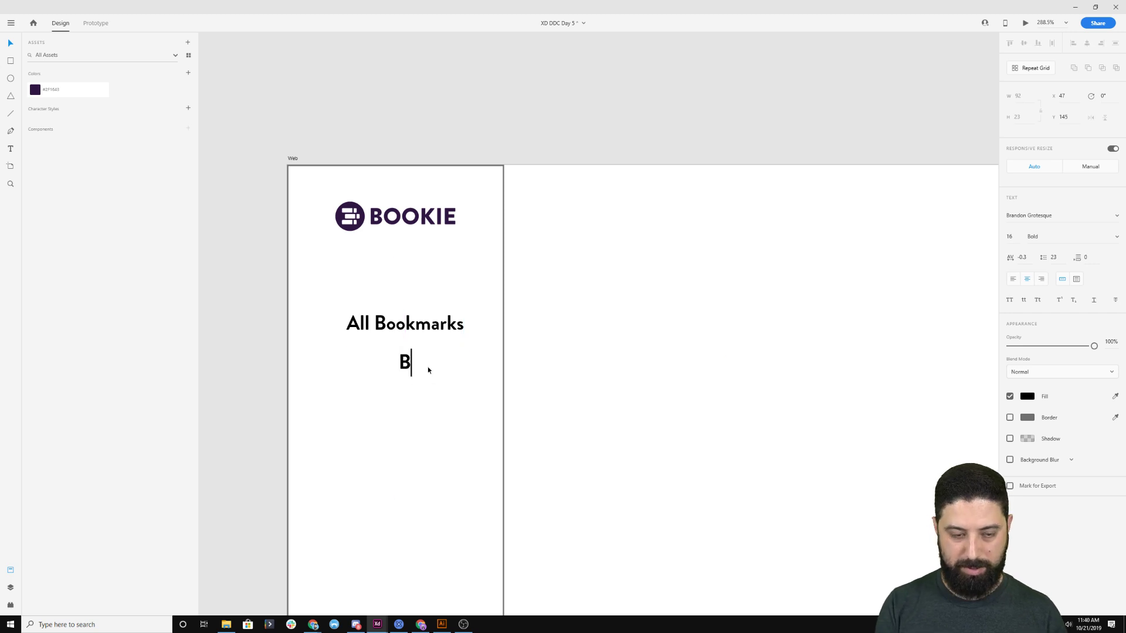
pyautogui.write('rticles')
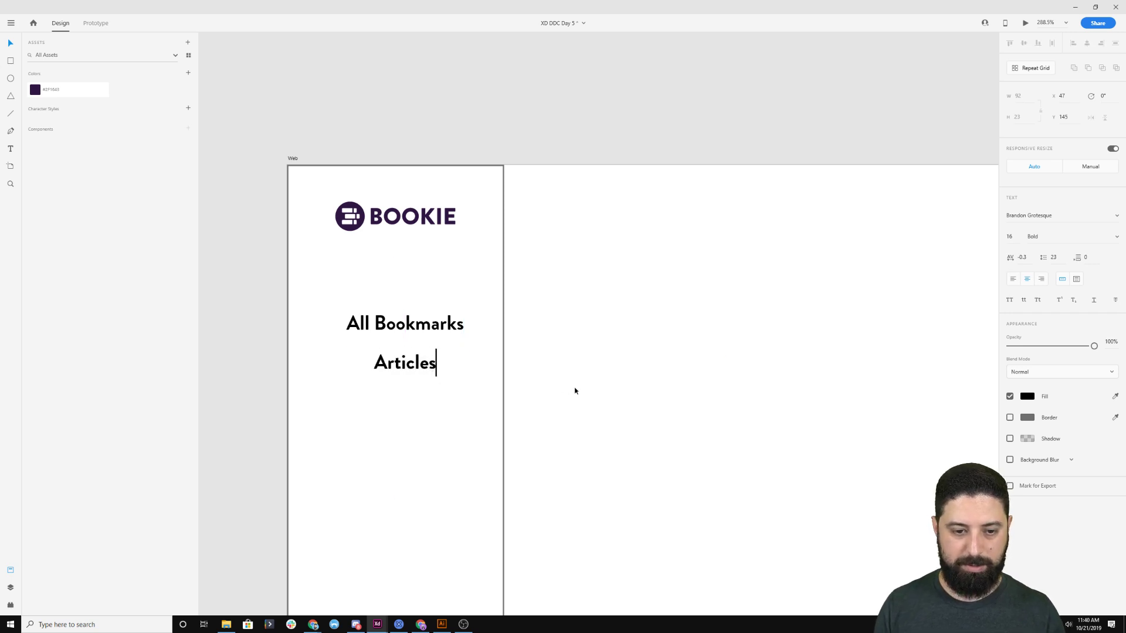
pyautogui.press('Escape')
# Duplicate the Articles label below it with matching spacing and change the copy's text to Videos.
pyautogui.moveTo(409, 367); pyautogui.dragTo(408, 413)
pyautogui.doubleClick(409, 412)
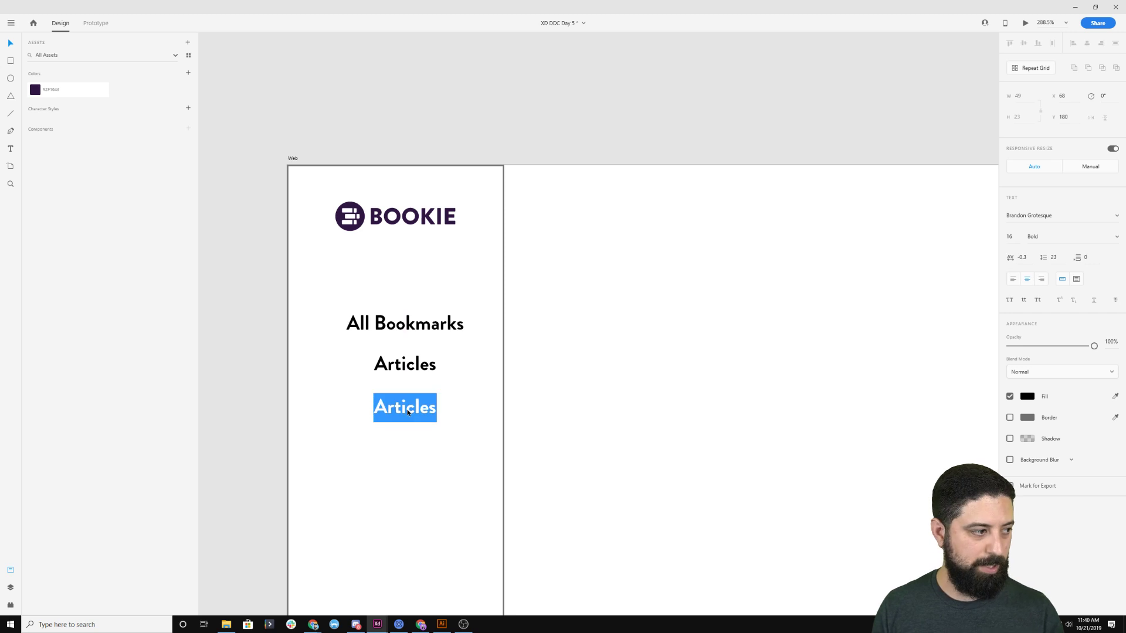
pyautogui.write('Videos')
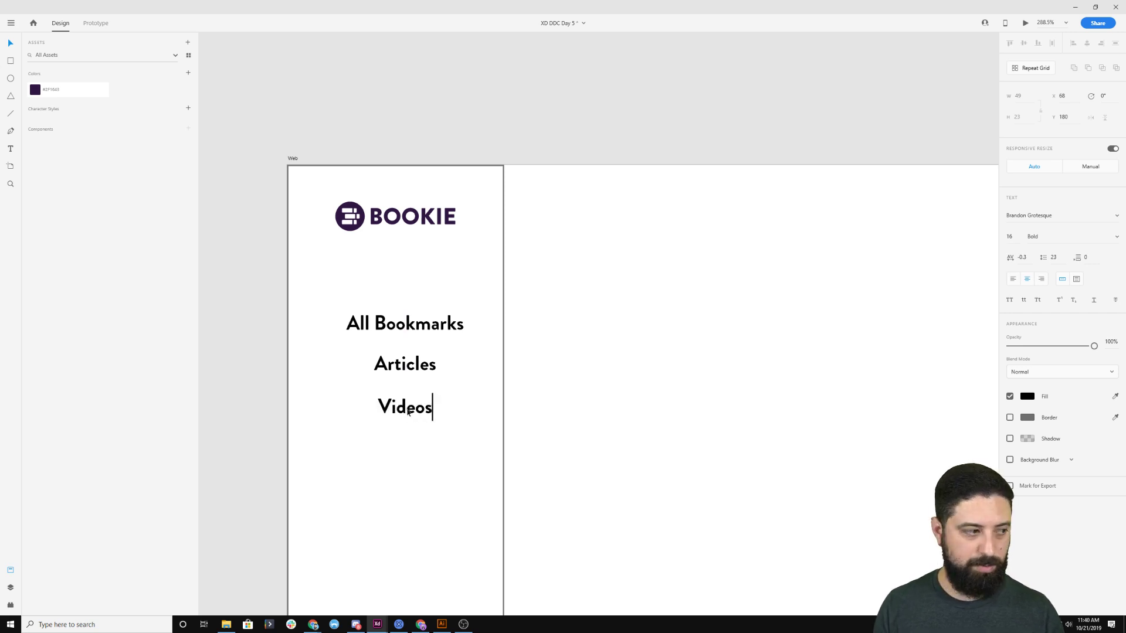
pyautogui.press('Escape')
# Duplicate the Videos label below it and change the copy's text to Tutorials.
pyautogui.moveTo(405, 408); pyautogui.dragTo(405, 452)
pyautogui.doubleClick(405, 452)
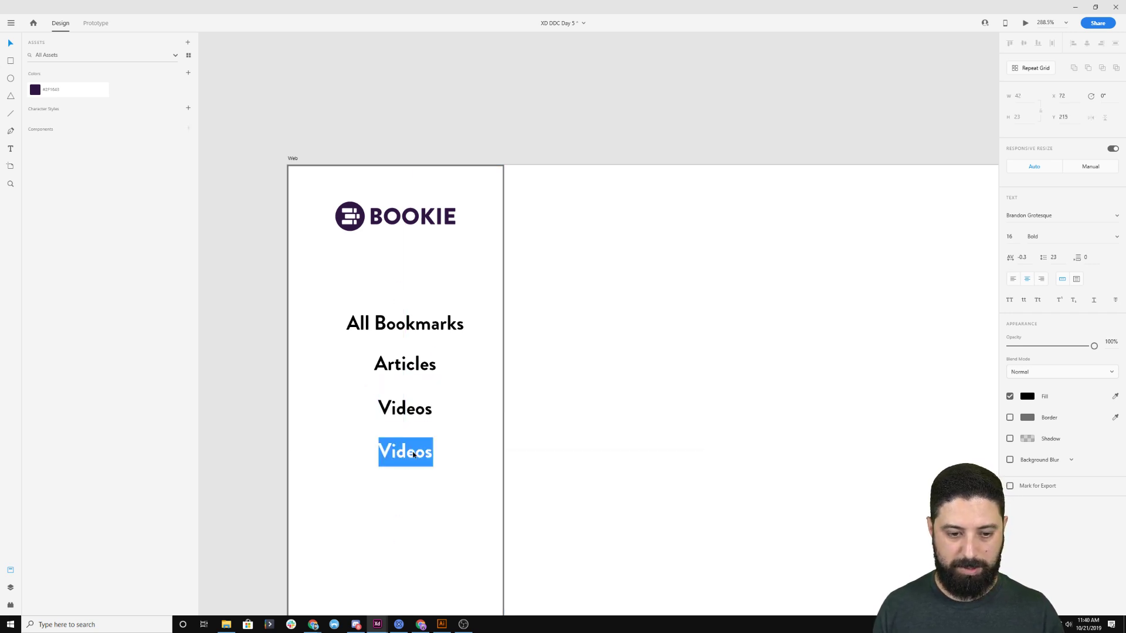
pyautogui.write('Torit')
pyautogui.press('BackSpace')
pyautogui.press('BackSpace')
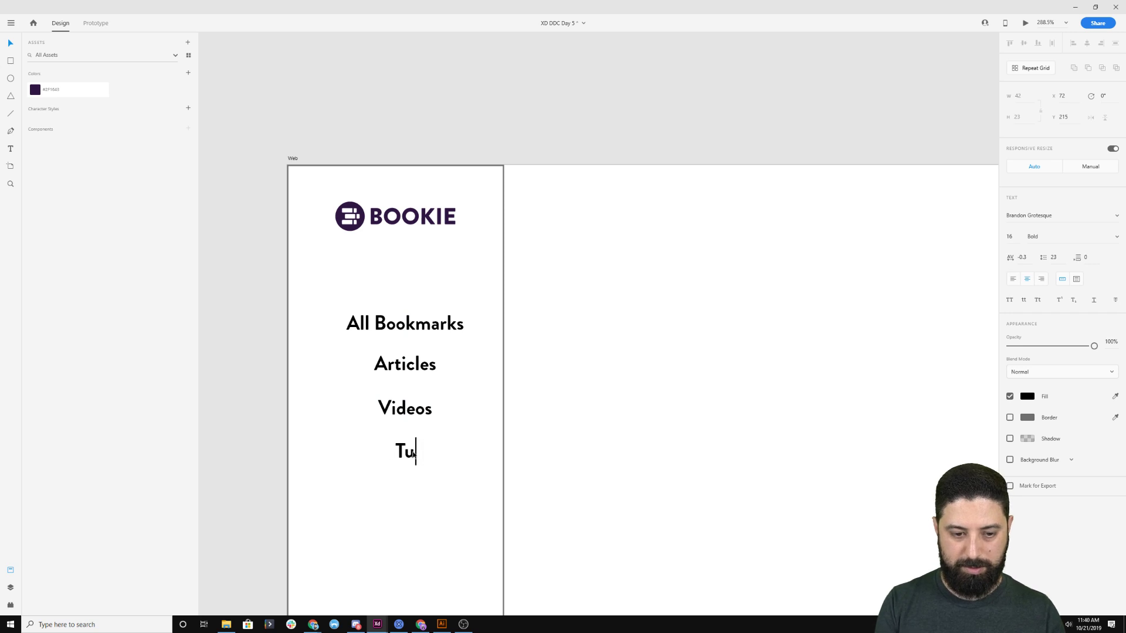
pyautogui.write('torials')
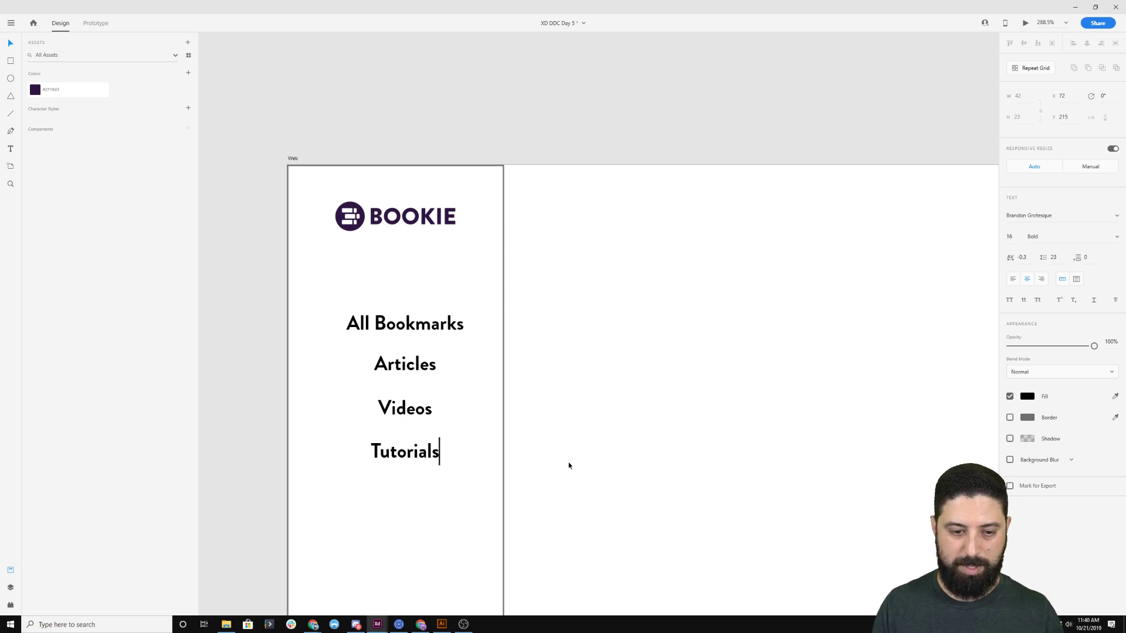
pyautogui.press('Escape')
# Duplicate the Tutorials label below it and change the copy's text to Games.
pyautogui.moveTo(412, 454); pyautogui.dragTo(412, 500)
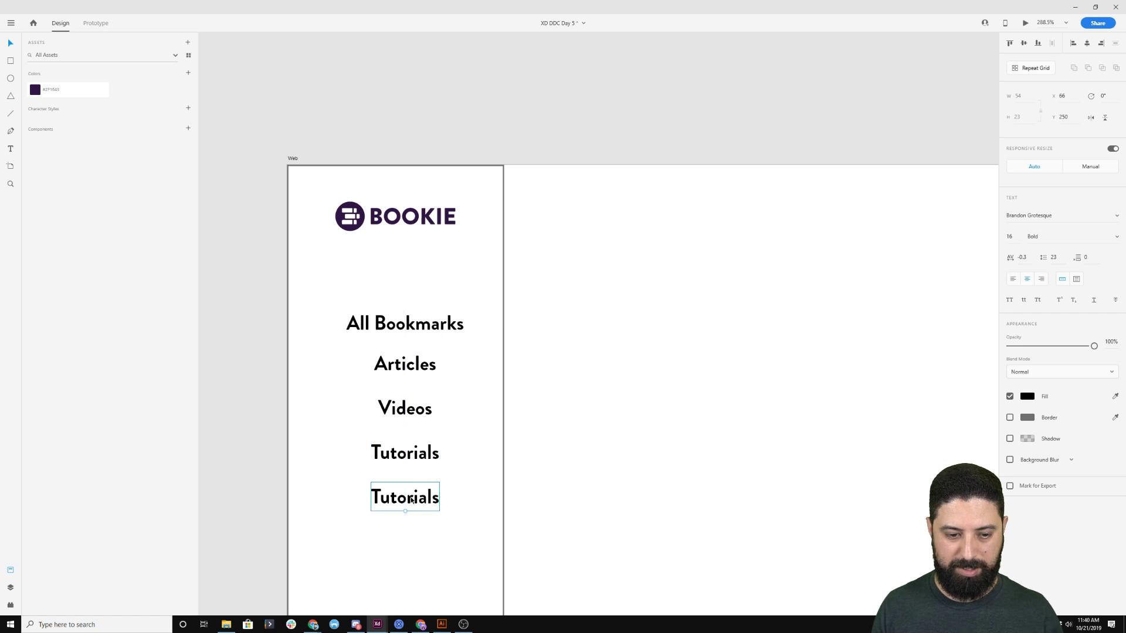
pyautogui.doubleClick(412, 499)
pyautogui.write('Games')
pyautogui.press('Escape')
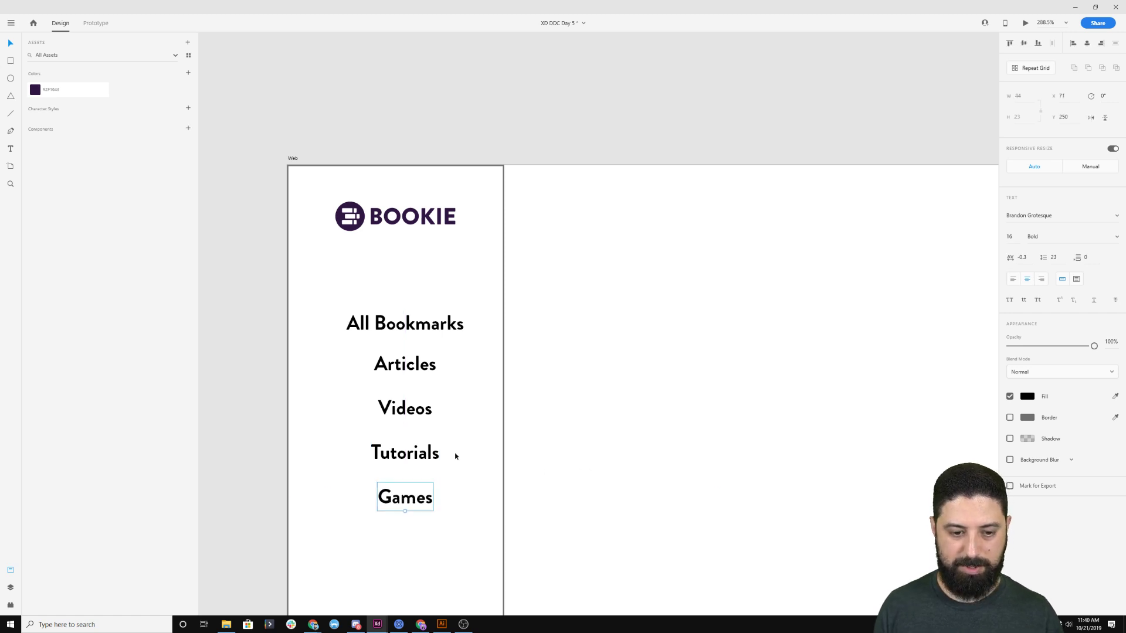
# Set all five navigation labels to left-aligned text and line up their left edges.
pyautogui.keyDown('shift'); pyautogui.click(411, 452); pyautogui.keyUp('shift')
pyautogui.keyDown('shift'); pyautogui.click(404, 409); pyautogui.keyUp('shift')
pyautogui.keyDown('shift'); pyautogui.click(405, 364); pyautogui.keyUp('shift')
pyautogui.keyDown('shift'); pyautogui.click(424, 328); pyautogui.keyUp('shift')
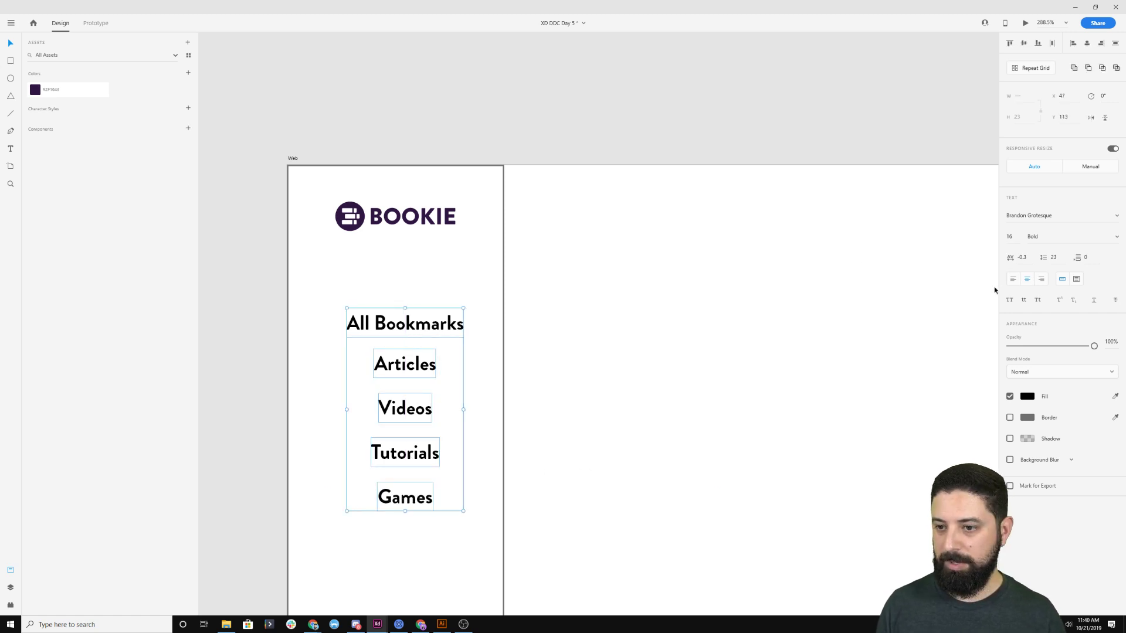
pyautogui.click(1014, 280)
pyautogui.click(1075, 44)
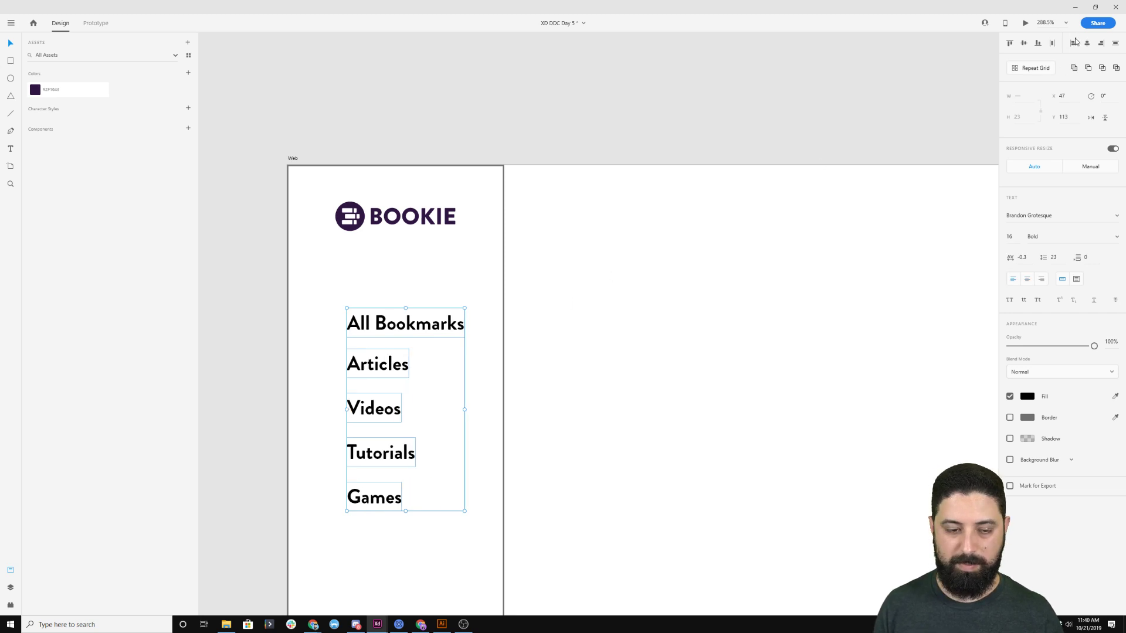
# Align the navigation labels with the logo's left edge and shift logo and labels slightly up and left.
pyautogui.hotkey('ctrl', 'a')
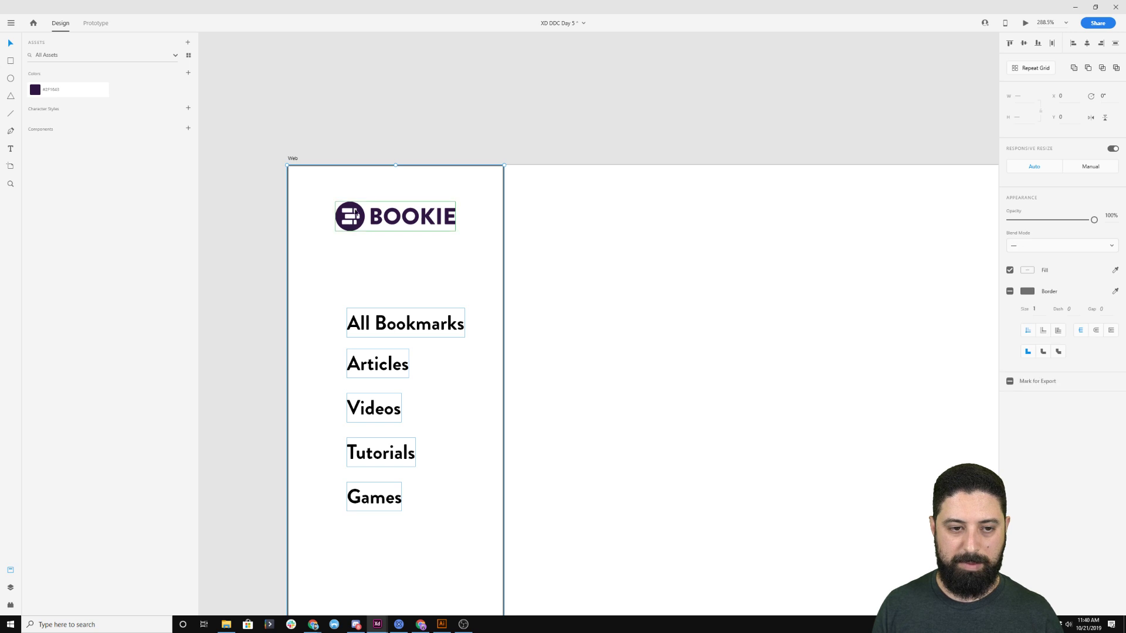
pyautogui.keyDown('shift'); pyautogui.click(477, 187); pyautogui.keyUp('shift')
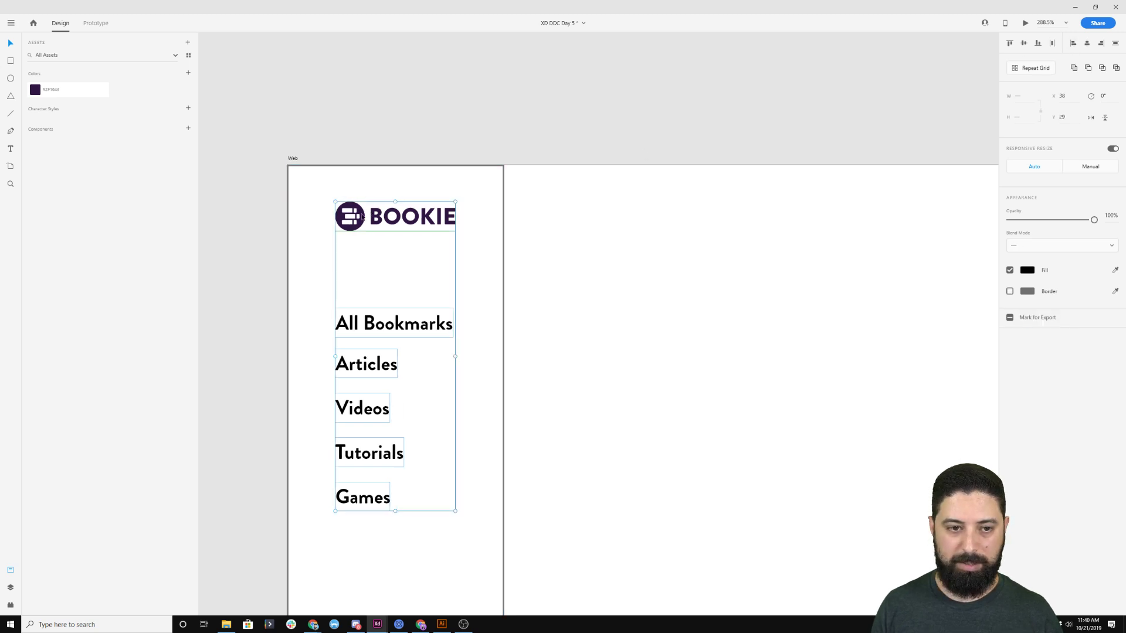
pyautogui.moveTo(360, 217)
pyautogui.mouseDown()
pyautogui.moveTo(338, 205)
pyautogui.moveTo(369, 211)
pyautogui.moveTo(355, 210)
pyautogui.mouseUp()
# Move the five navigation labels right together to about X 62, leaving room for icons beside them.
pyautogui.moveTo(352, 276); pyautogui.dragTo(356, 495)
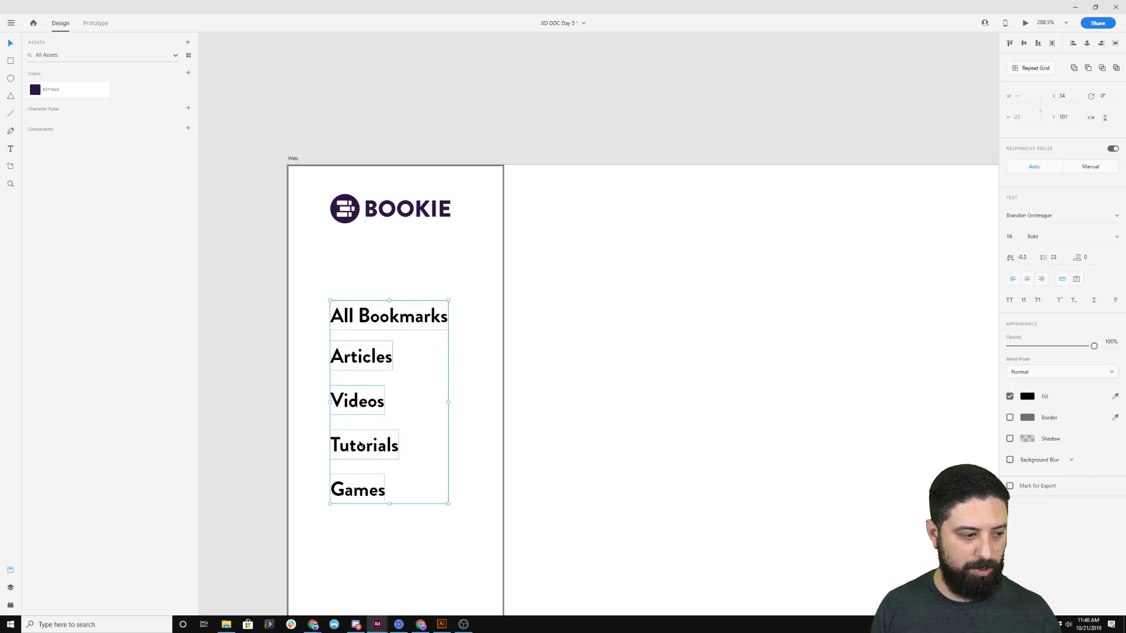
pyautogui.moveTo(359, 444); pyautogui.dragTo(396, 444)
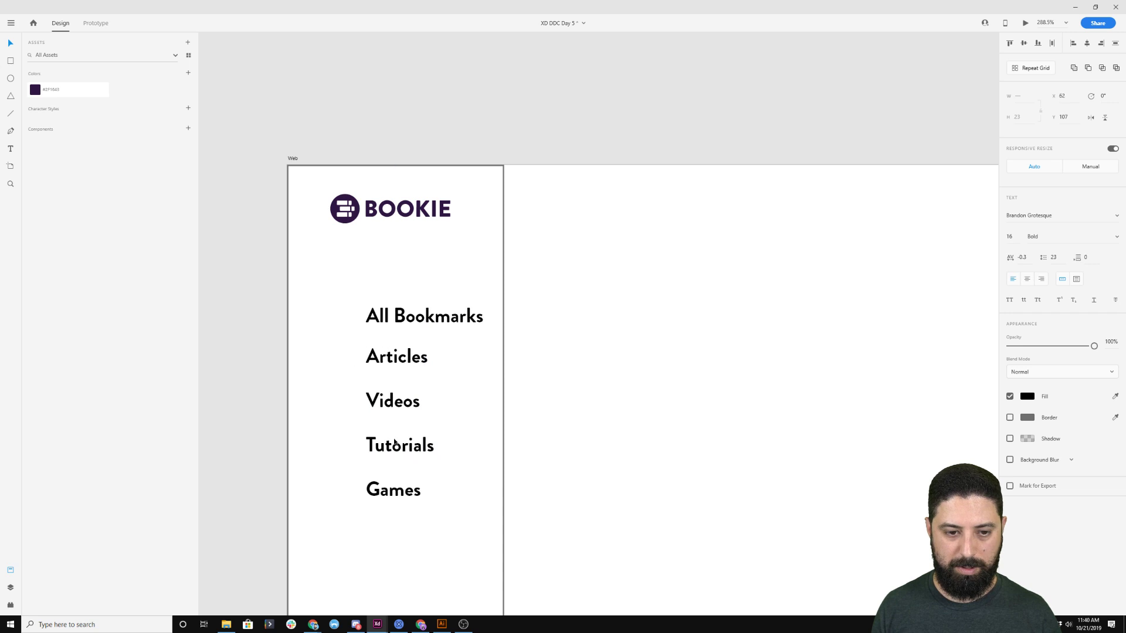
pyautogui.click(316, 383)
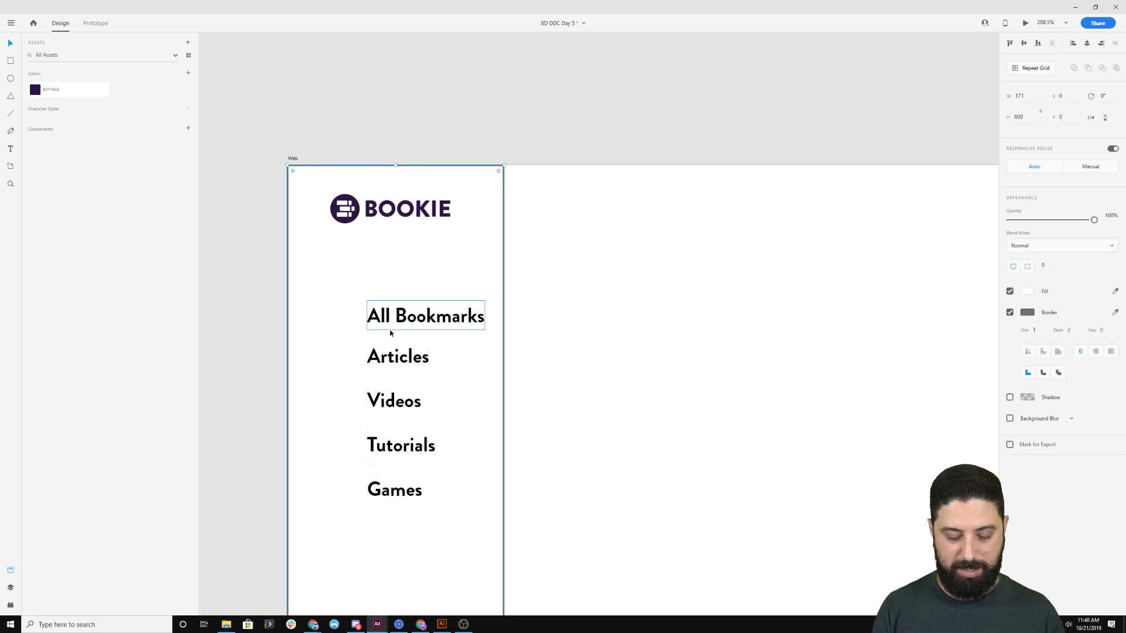
# Place the sharp star graphic from the XD DDC October library to the left of the All Bookmarks label.
pyautogui.hotkey('ctrl', 'shift', 'l')
pyautogui.scroll(5, 109, 387)
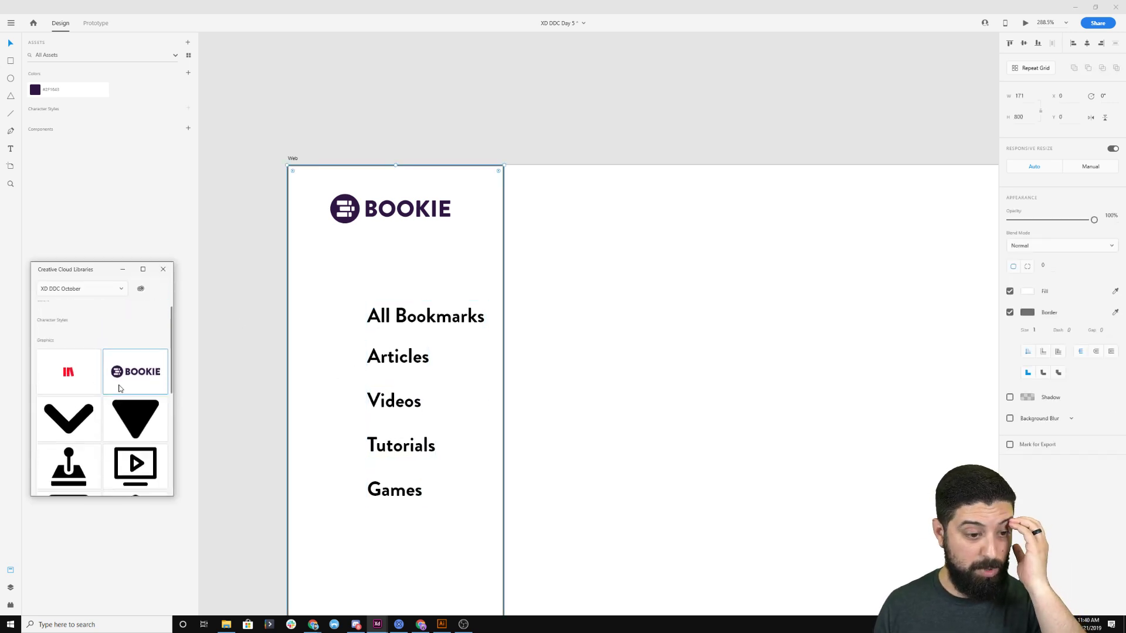
pyautogui.scroll(-10, 119, 389)
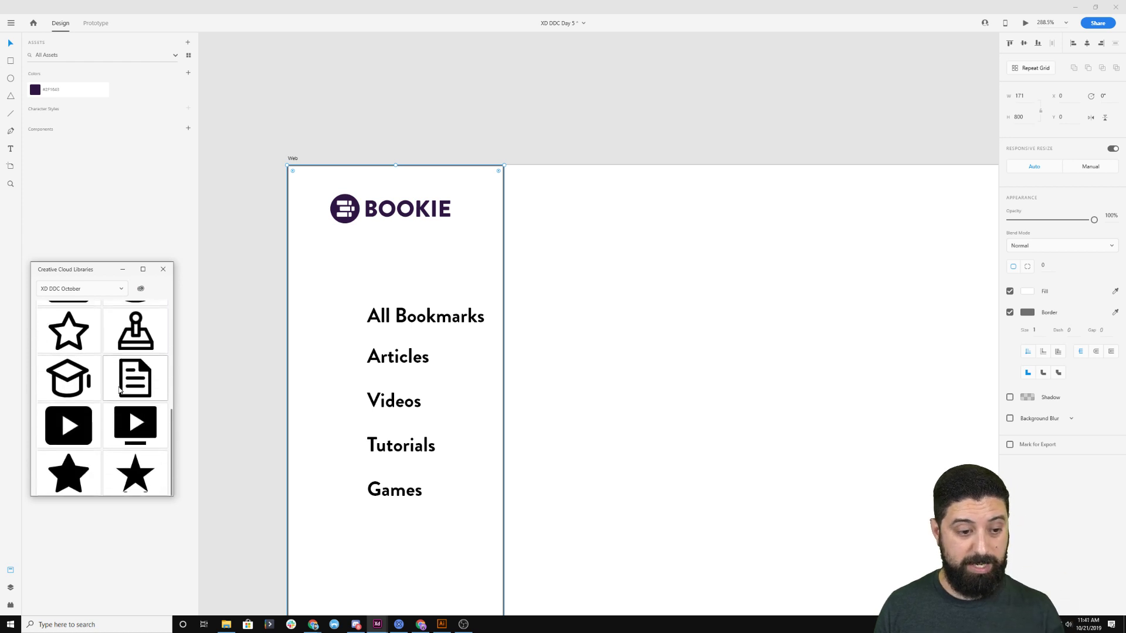
pyautogui.moveTo(135, 472); pyautogui.dragTo(345, 315)
pyautogui.click(252, 242)
pyautogui.scroll(4, 345, 317)
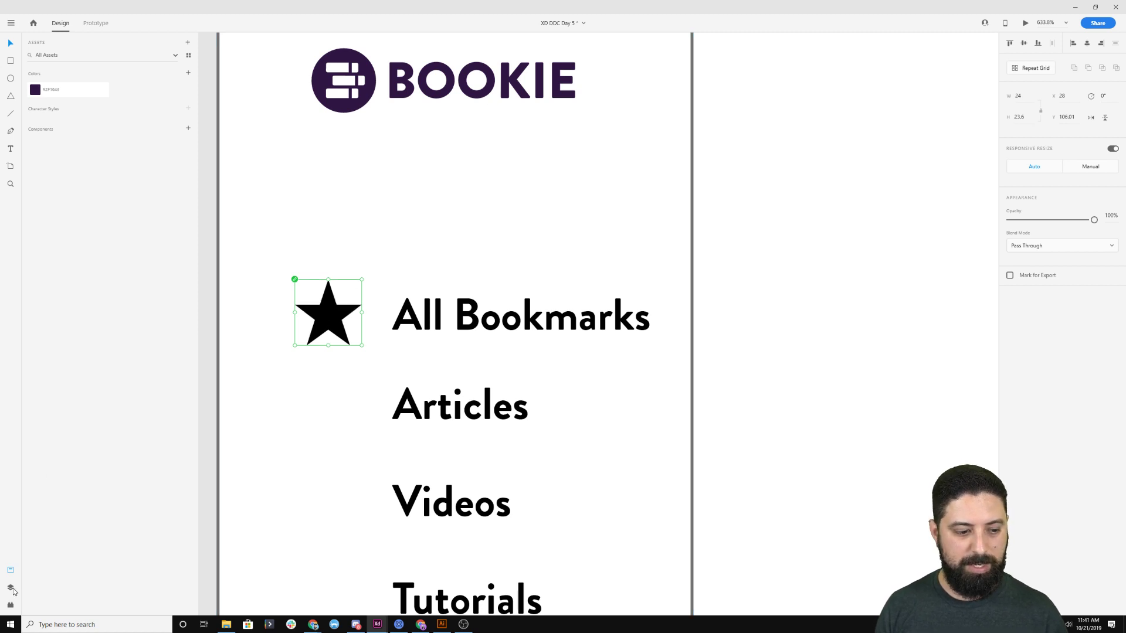
pyautogui.hotkey('ctrl', 'shift', 'l')
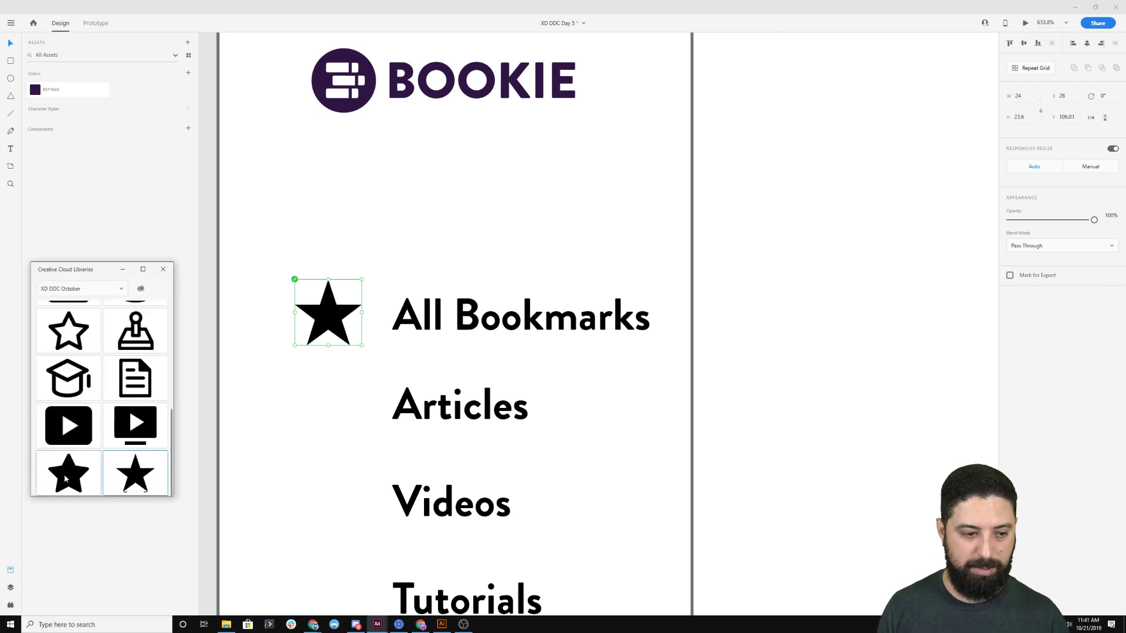
pyautogui.click(503, 231)
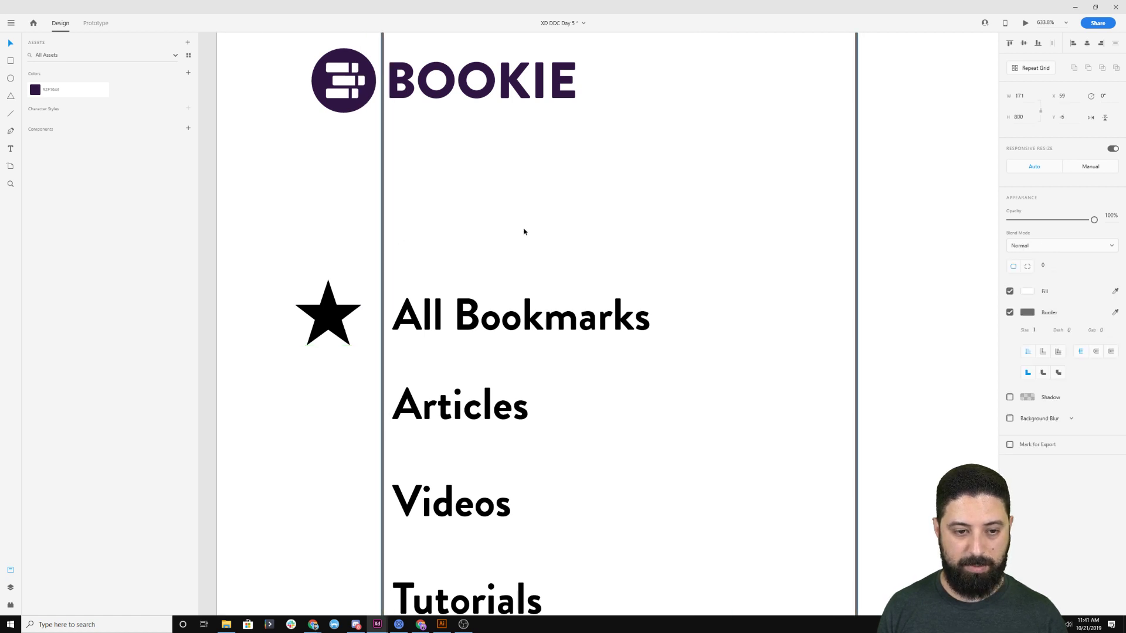
pyautogui.moveTo(812, 238); pyautogui.dragTo(878, 231)
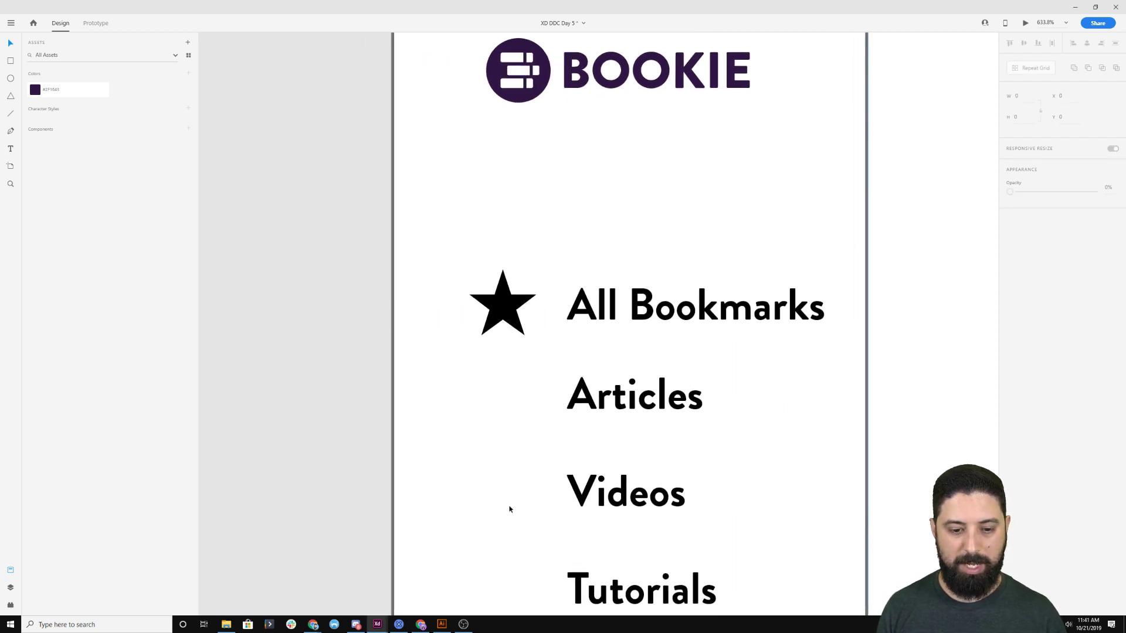
# Open the library's sharp star graphic for editing and switch to Illustrator.
pyautogui.click(357, 621)
pyautogui.rightClick(139, 477)
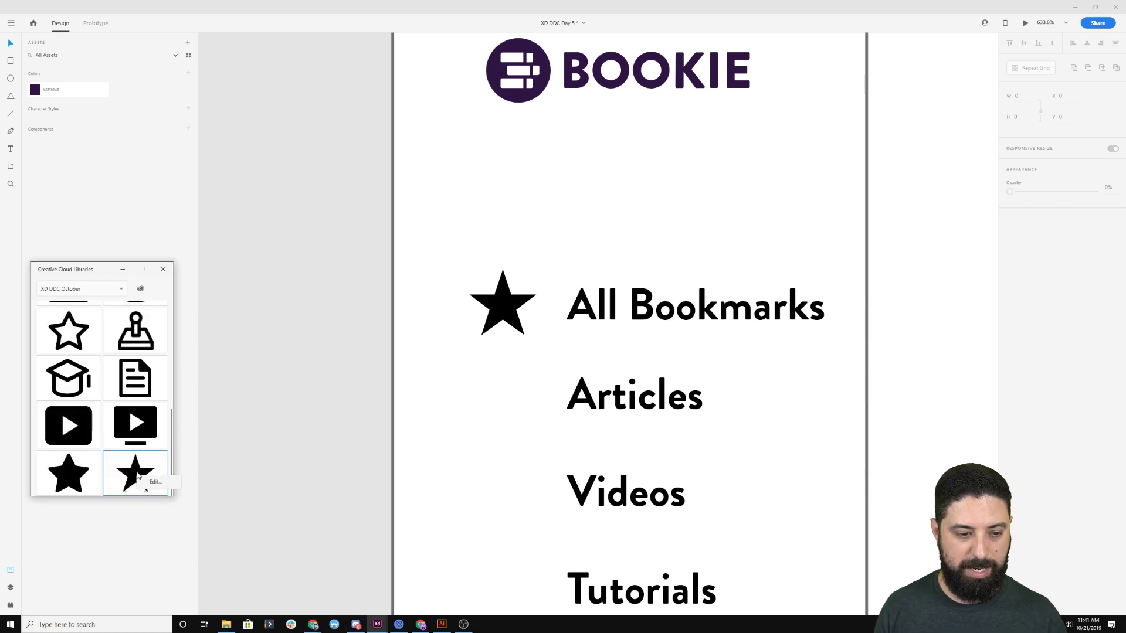
pyautogui.click(151, 482)
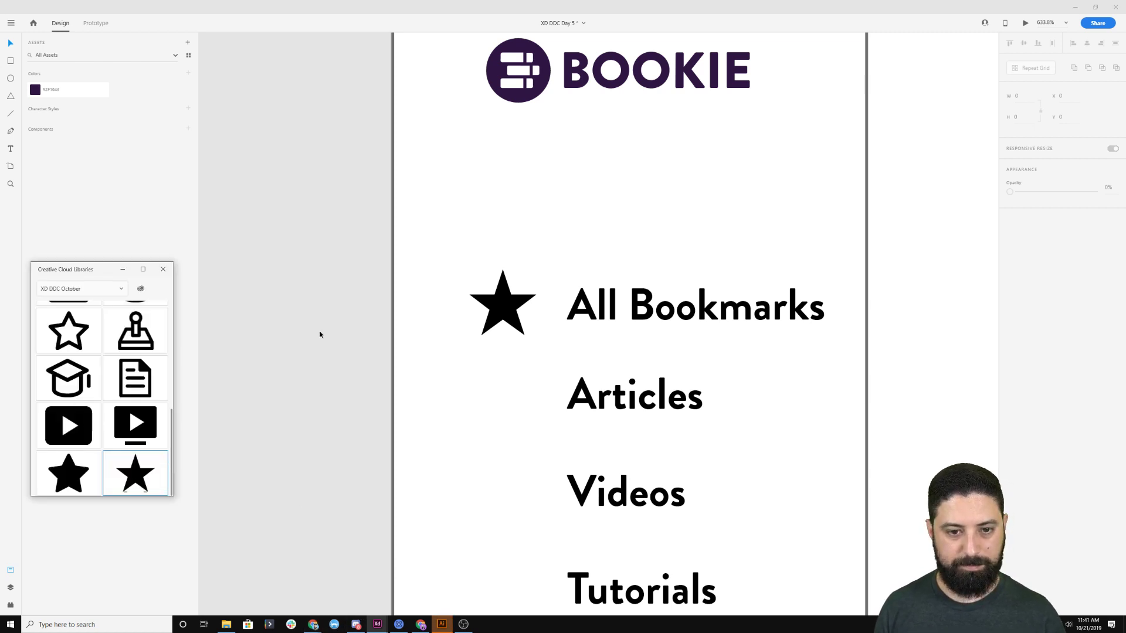
pyautogui.click(438, 621)
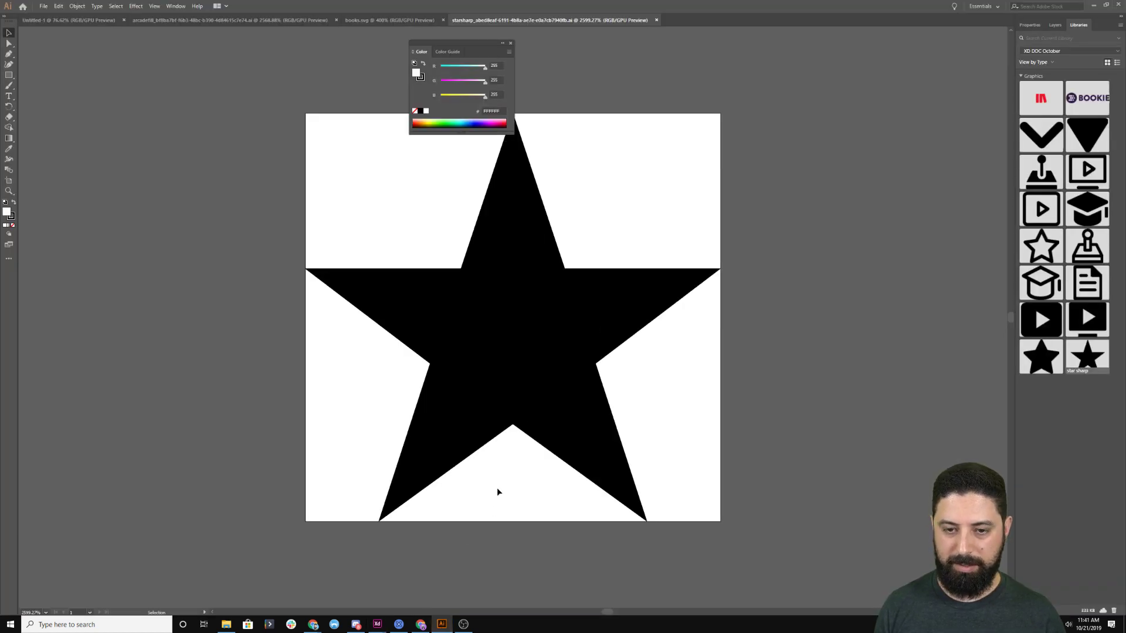
# Replace the sharp star artwork with the library's star round graphic fitted to the artboard, and save the file.
pyautogui.moveTo(1099, 354); pyautogui.dragTo(824, 148)
pyautogui.moveTo(941, 346); pyautogui.dragTo(418, 318)
pyautogui.moveTo(515, 314)
pyautogui.mouseDown()
pyautogui.moveTo(543, 332)
pyautogui.moveTo(523, 333)
pyautogui.mouseUp()
pyautogui.click(647, 515)
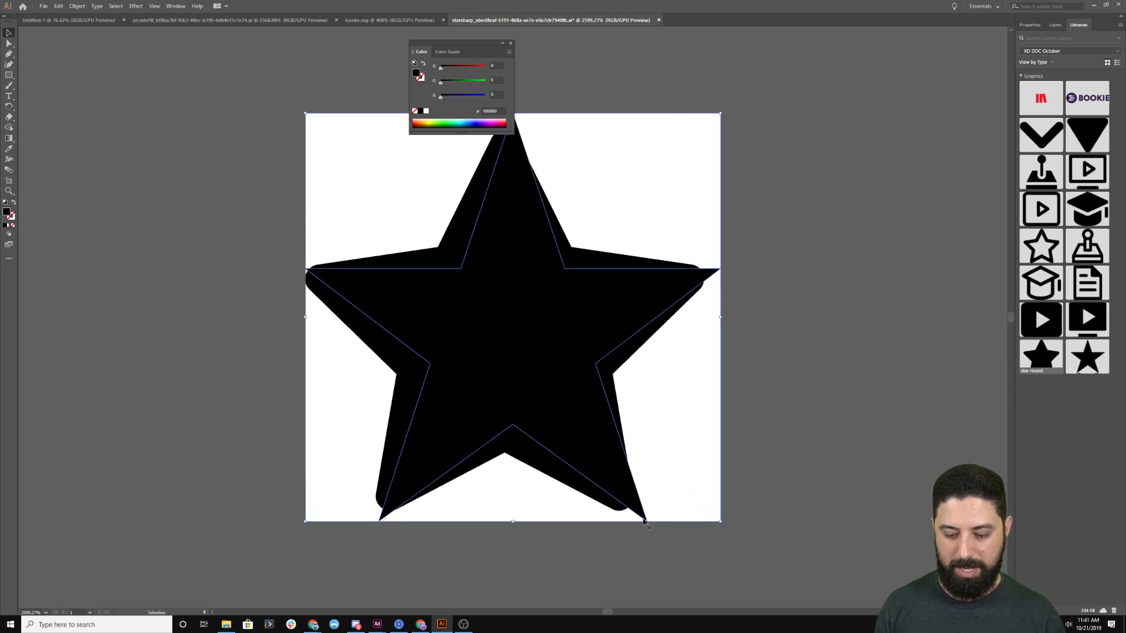
pyautogui.press('Delete')
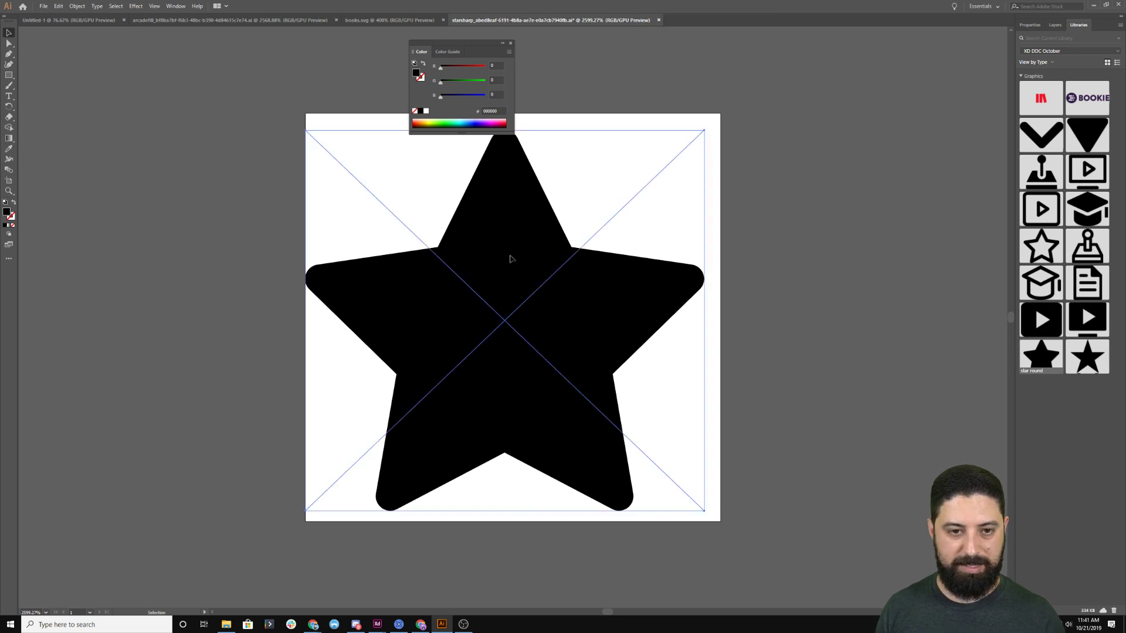
pyautogui.click(485, 304)
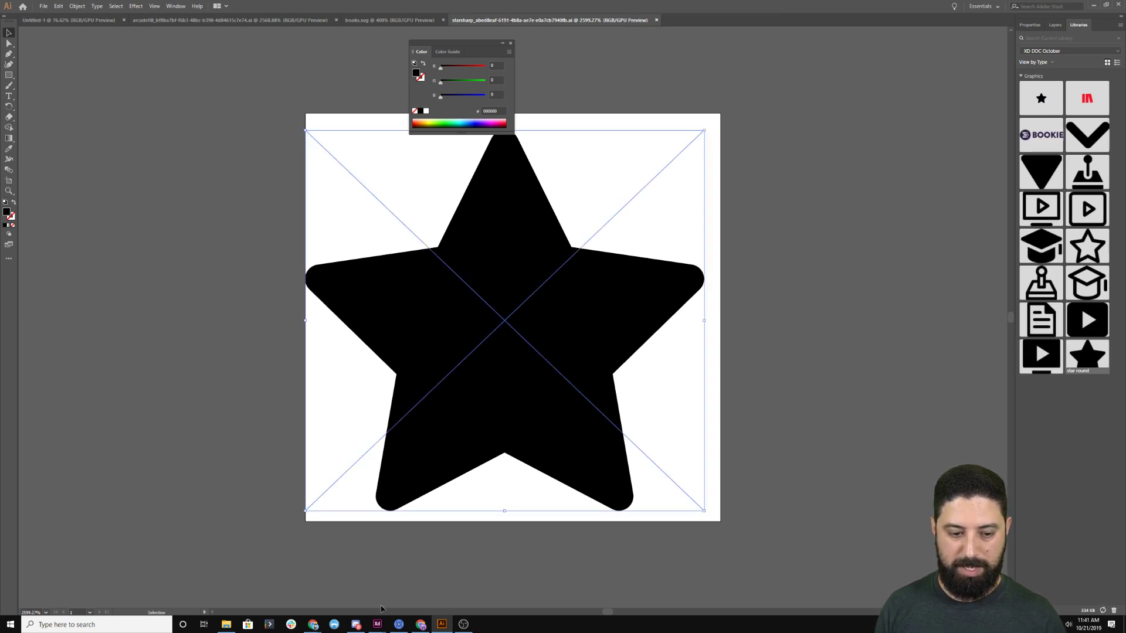
# Switch back to Adobe XD and check the star graphics in the Creative Cloud library.
pyautogui.moveTo(378, 623)
pyautogui.click(314, 581)
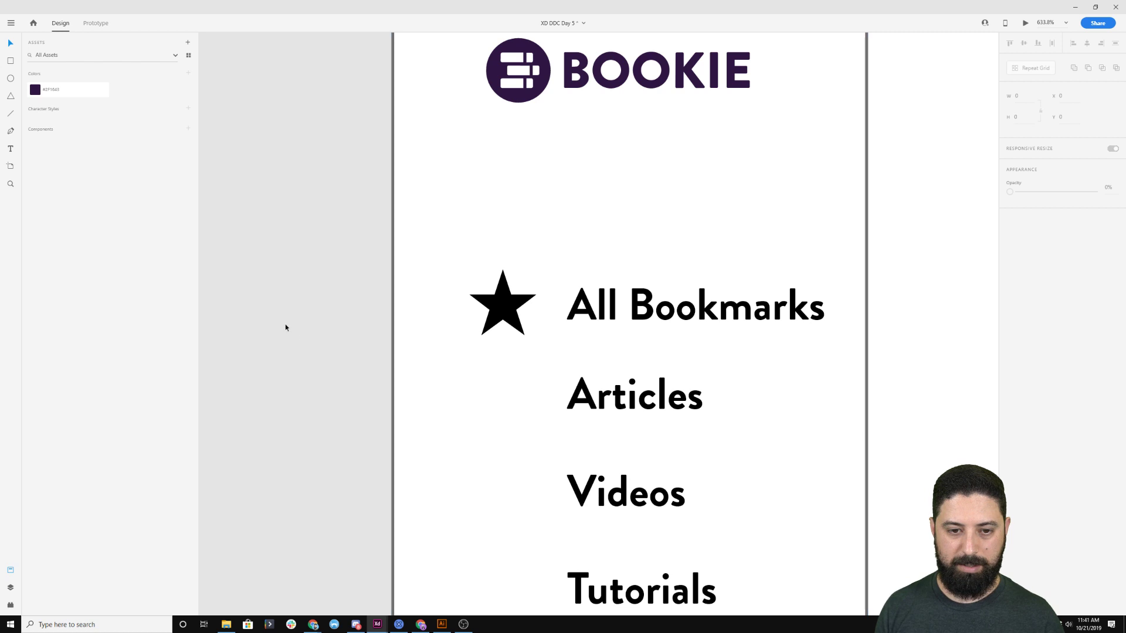
pyautogui.hotkey('ctrl', 'shift', 'l')
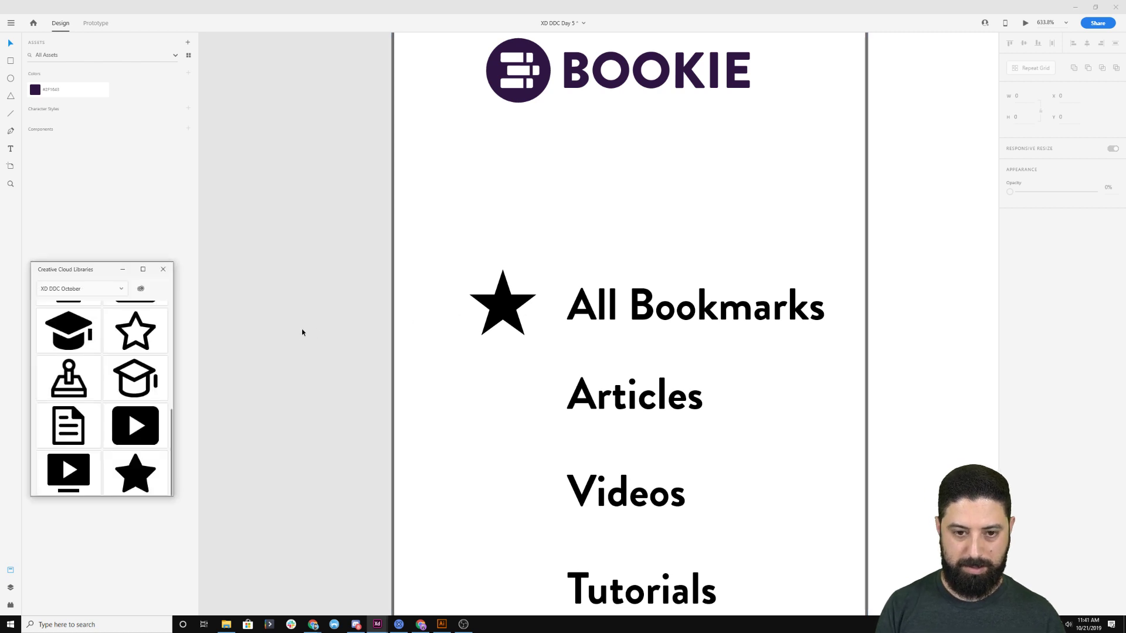
# Undo the placement of the star beside the All Bookmarks label.
pyautogui.hotkey('ctrl', 'z')
pyautogui.hotkey('ctrl', 'shift', 'l')
pyautogui.scroll(-5, 381, 306)
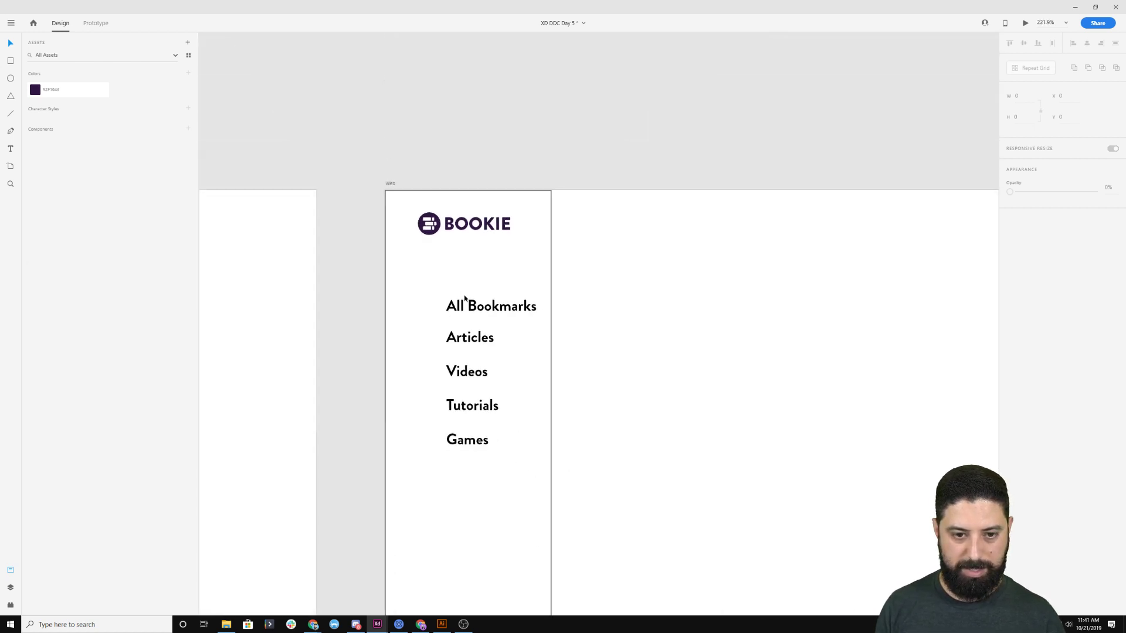
pyautogui.scroll(4, 426, 304)
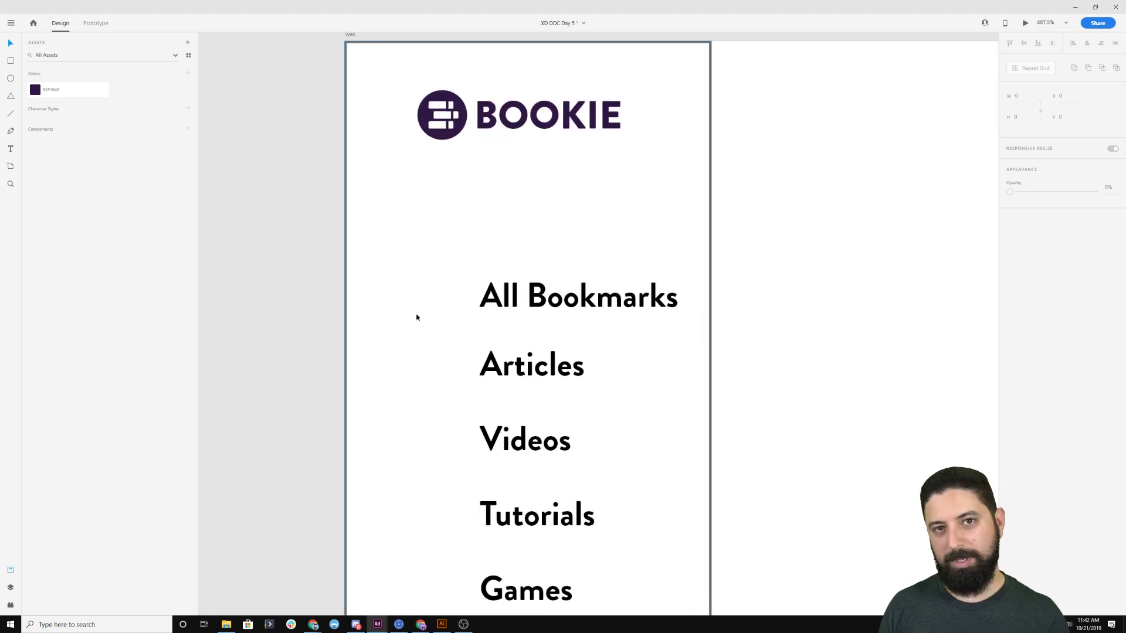
# Try to place the small star graphic from the XD DDC October library on the pasteboard beside the artboard.
pyautogui.hotkey('ctrl', 'shift', 'l')
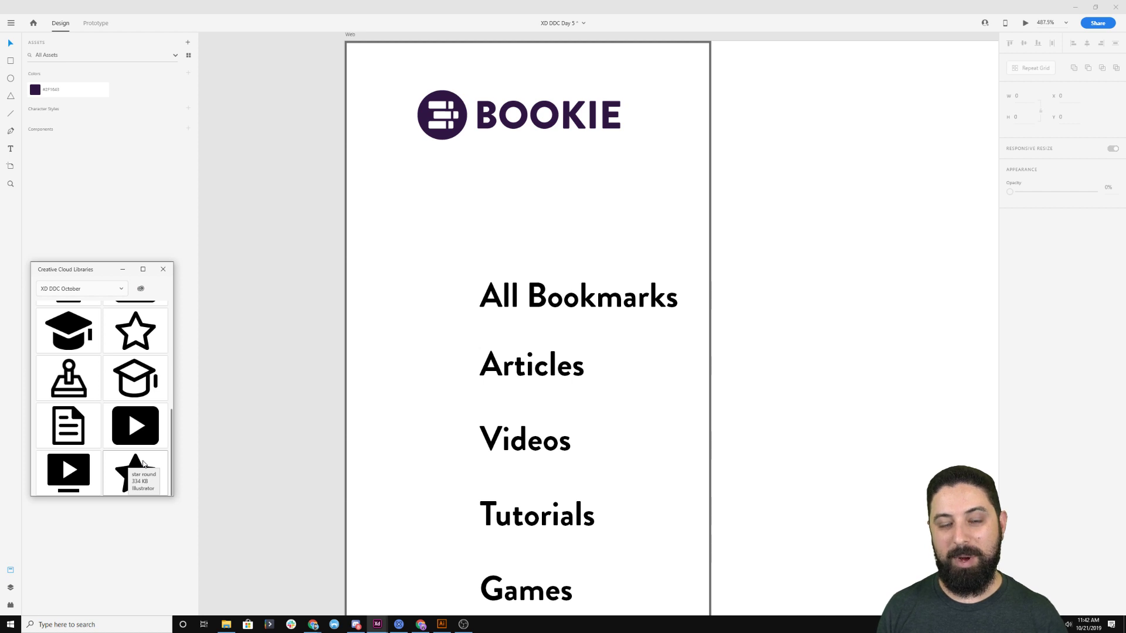
pyautogui.scroll(4, 132, 461)
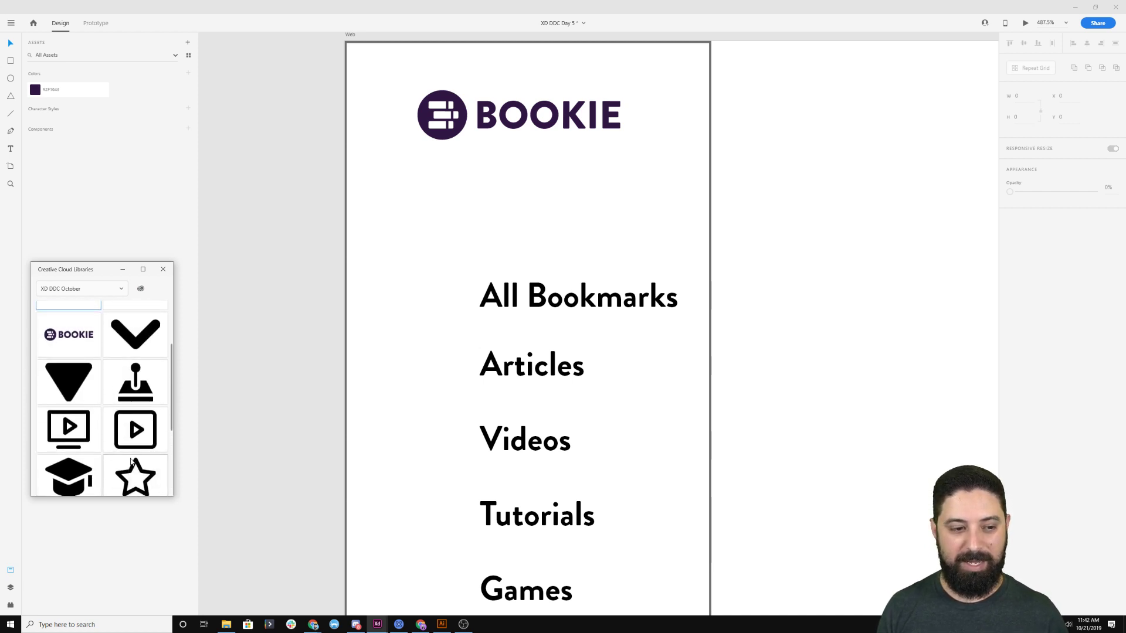
pyautogui.scroll(-3, 131, 462)
pyautogui.scroll(3, 130, 462)
pyautogui.scroll(3, 130, 462)
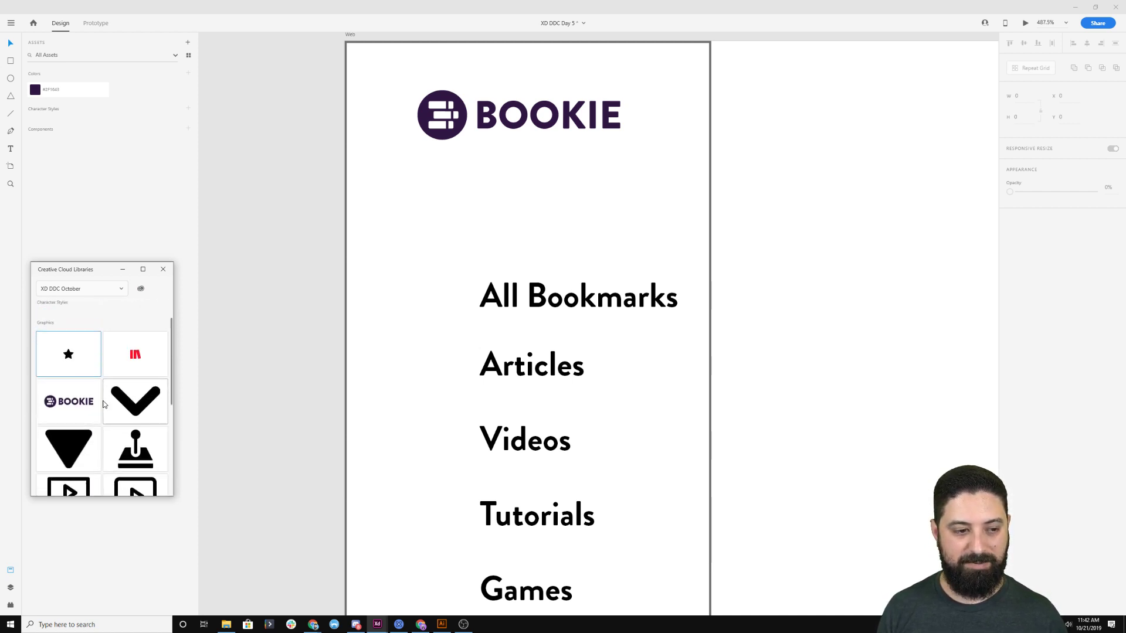
pyautogui.moveTo(68, 384); pyautogui.dragTo(295, 327)
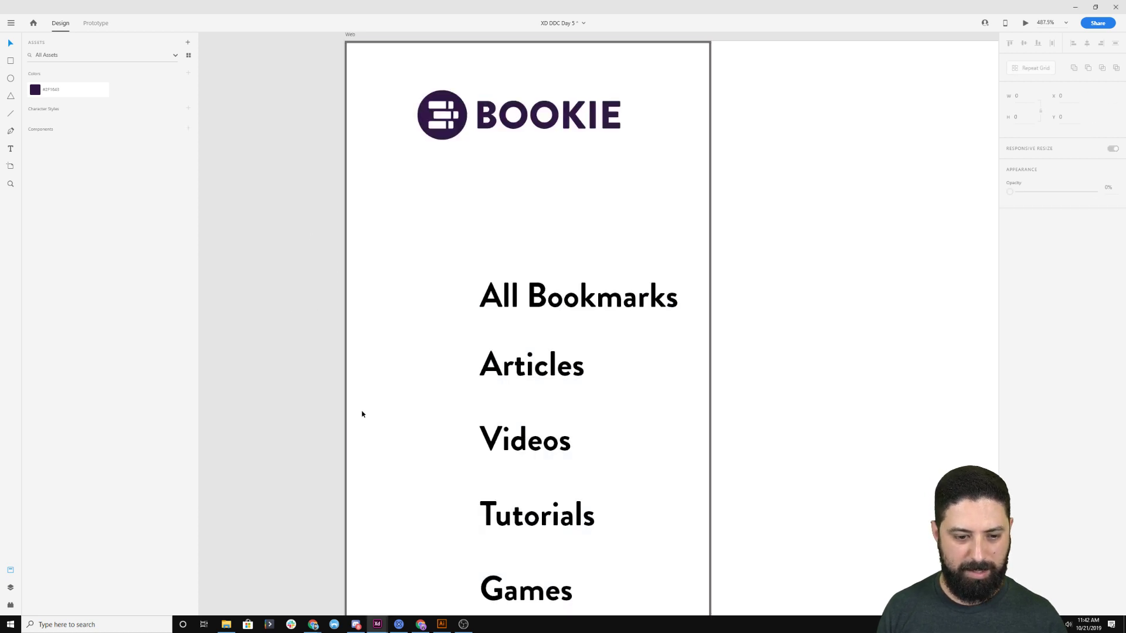
# Place the library's star round graphic in the design and position it beside the All Bookmarks label.
pyautogui.hotkey('ctrl', 'shift', 'alt', 'l')
pyautogui.scroll(-2, 130, 409)
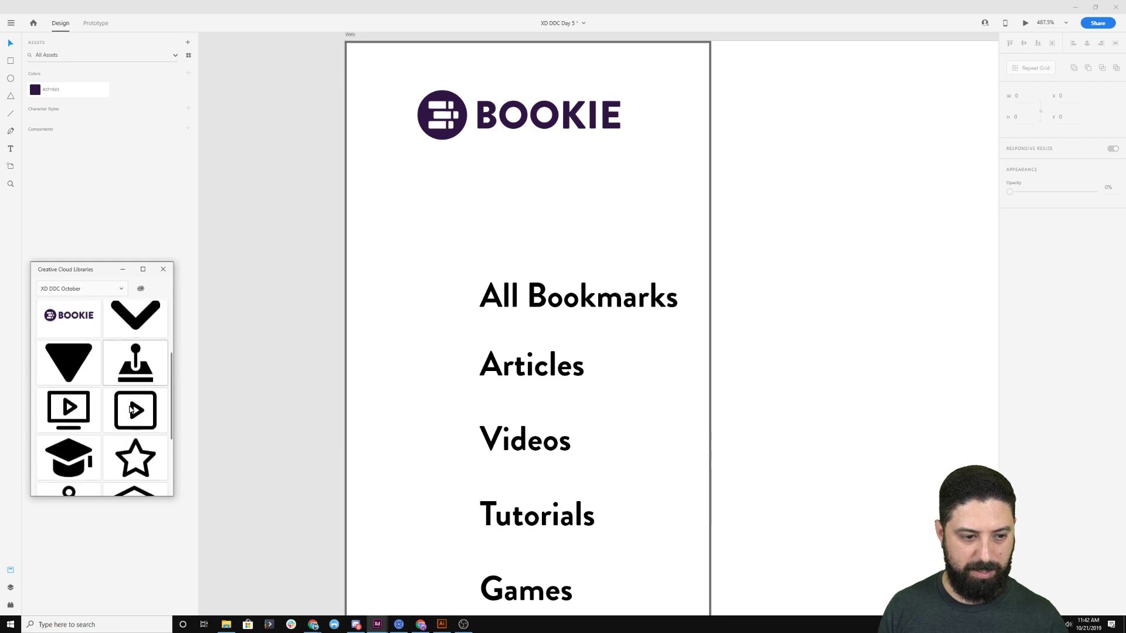
pyautogui.scroll(-3, 130, 409)
pyautogui.moveTo(136, 470); pyautogui.dragTo(275, 332)
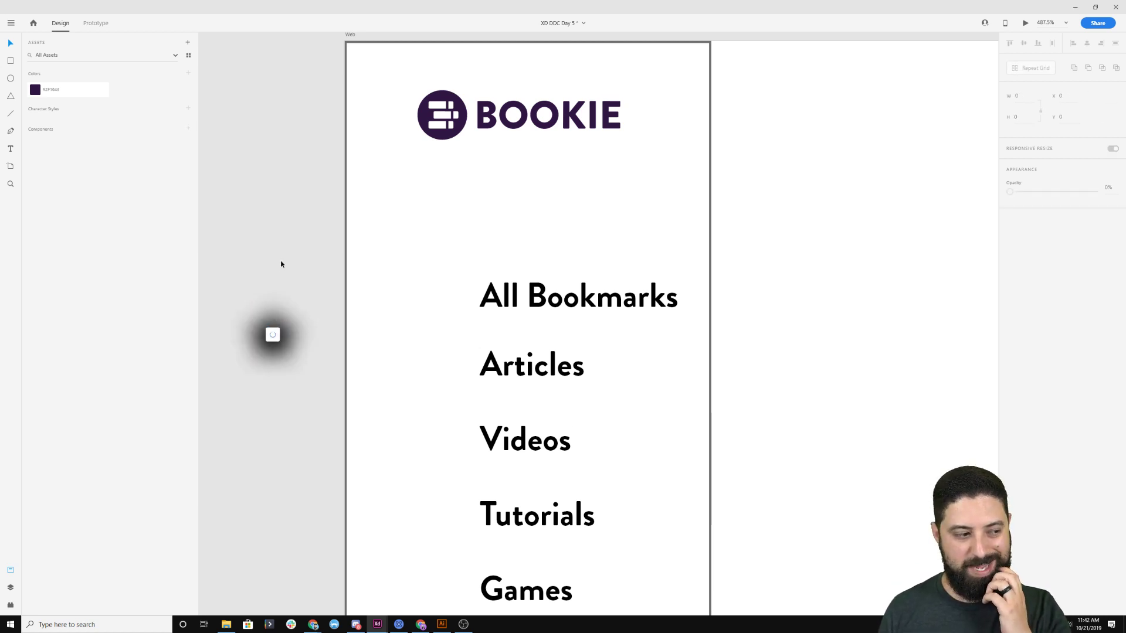
pyautogui.moveTo(279, 340); pyautogui.dragTo(475, 291)
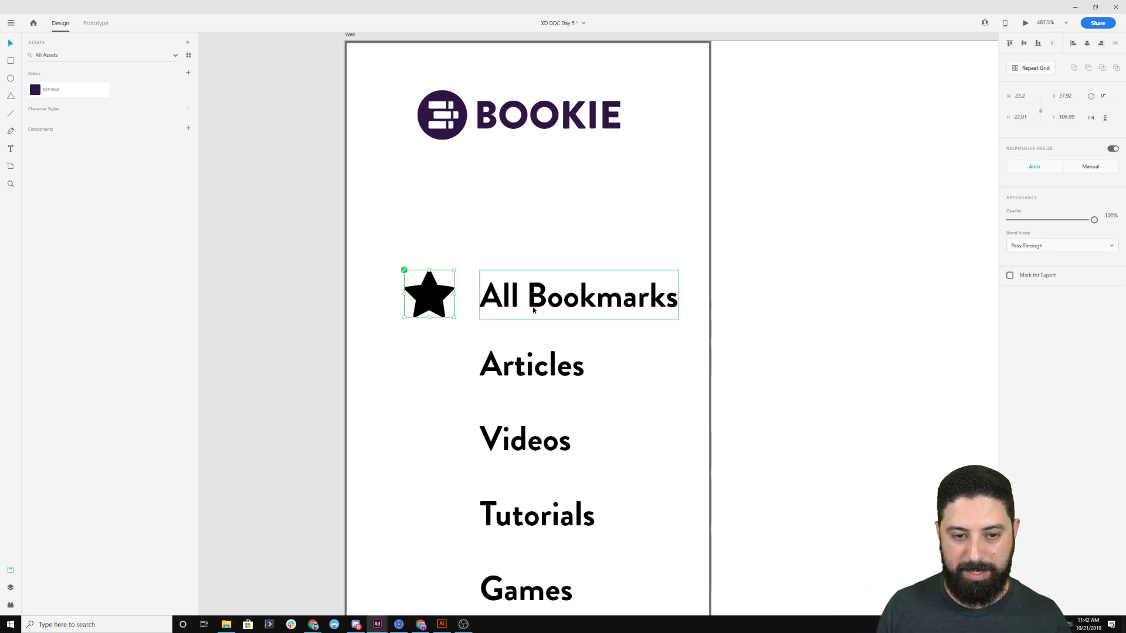
# Check the gap between the star and the All Bookmarks label, and nudge the star 2 px farther from the label.
pyautogui.click(534, 310)
pyautogui.click(431, 297)
pyautogui.press('alt')
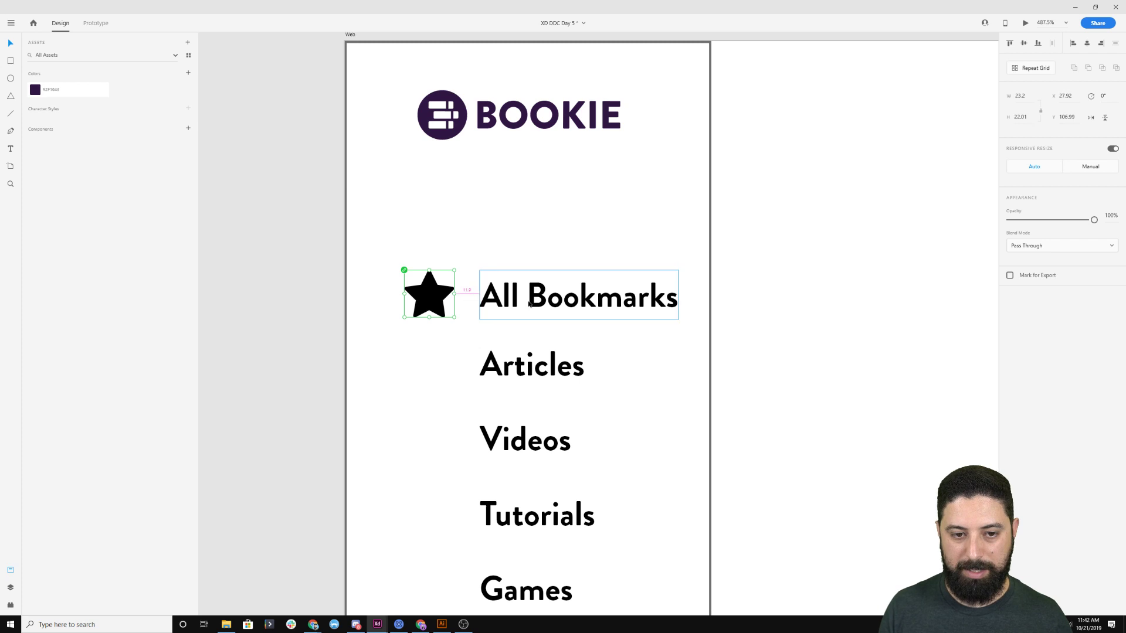
pyautogui.press('Left')
pyautogui.press('Left')
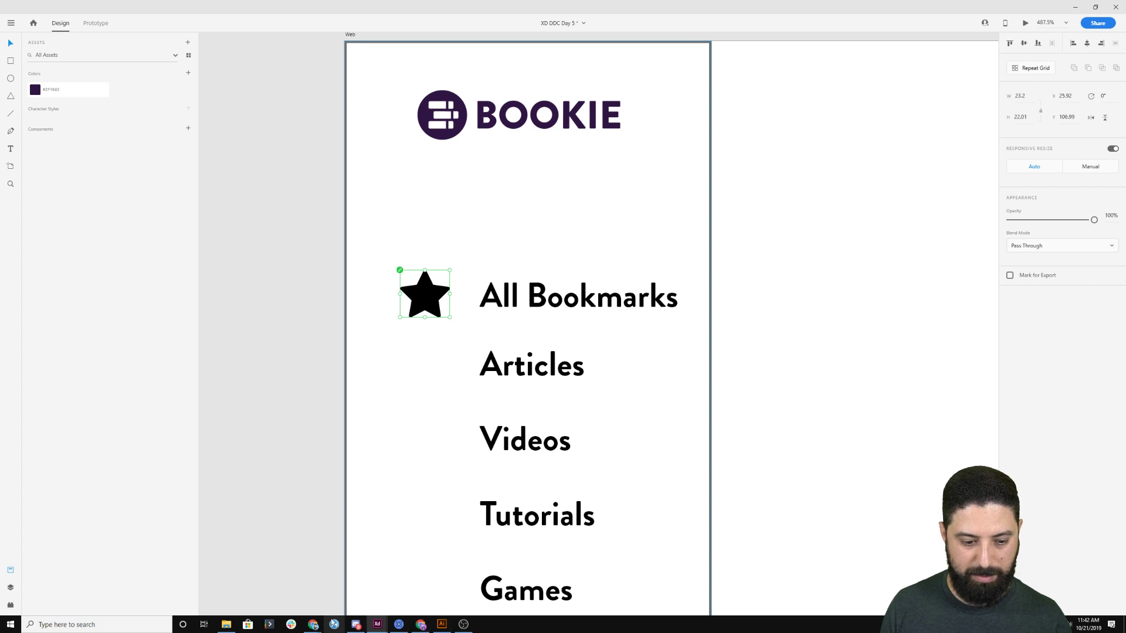
# Place the library's document and outlined video monitor graphics on the pasteboard beside the artboard.
pyautogui.hotkey('ctrl', 'shift', 'l')
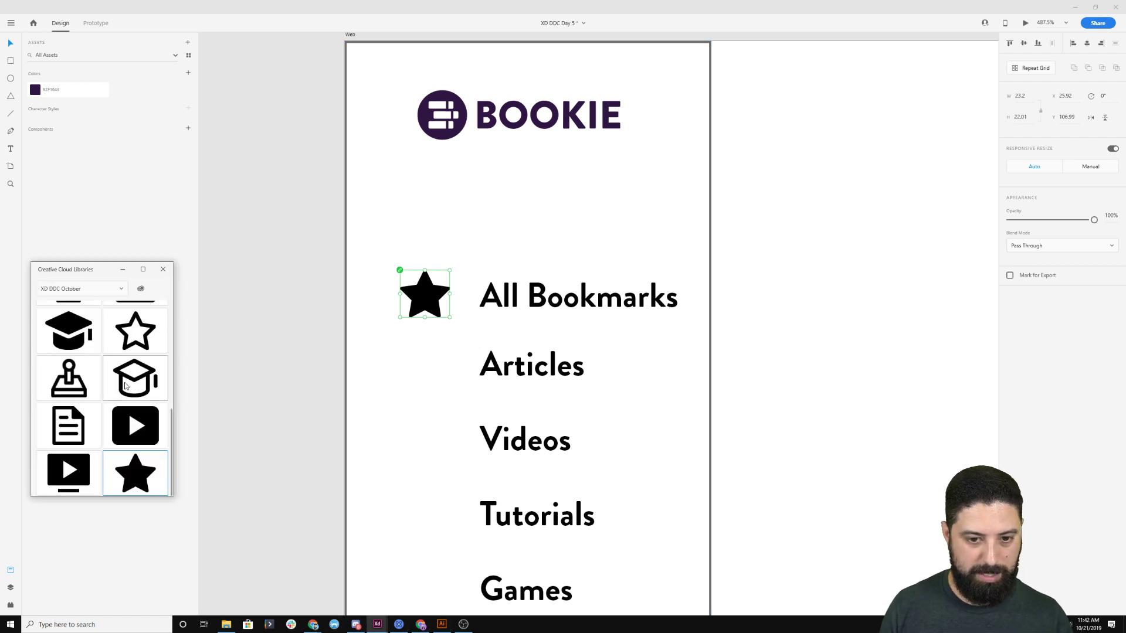
pyautogui.scroll(5, 94, 450)
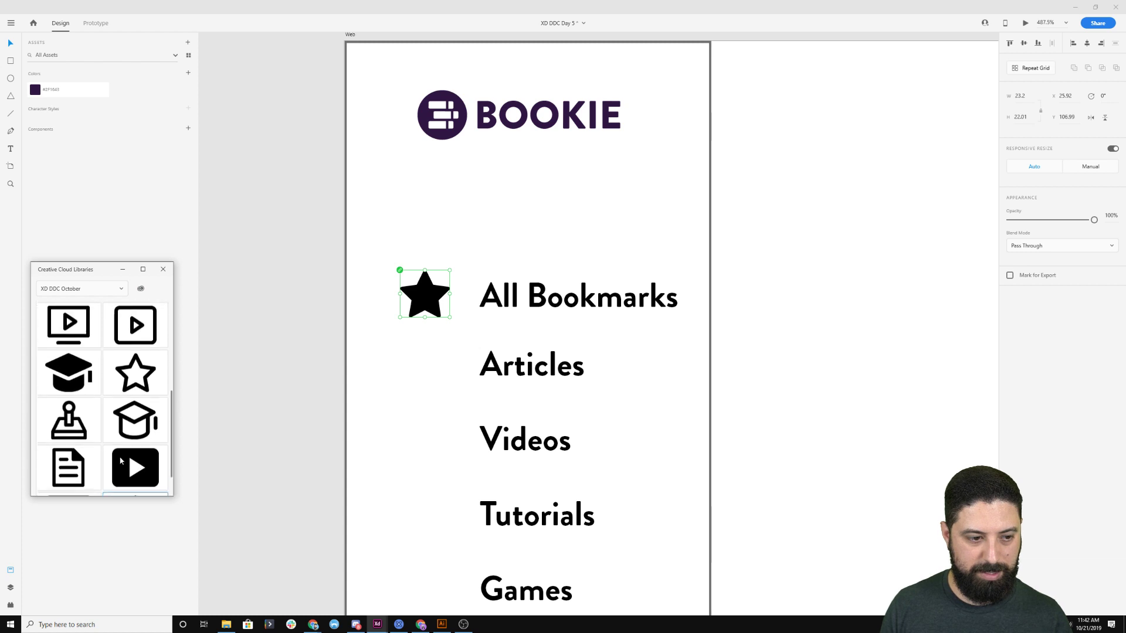
pyautogui.scroll(-4, 124, 449)
pyautogui.scroll(-1, 125, 449)
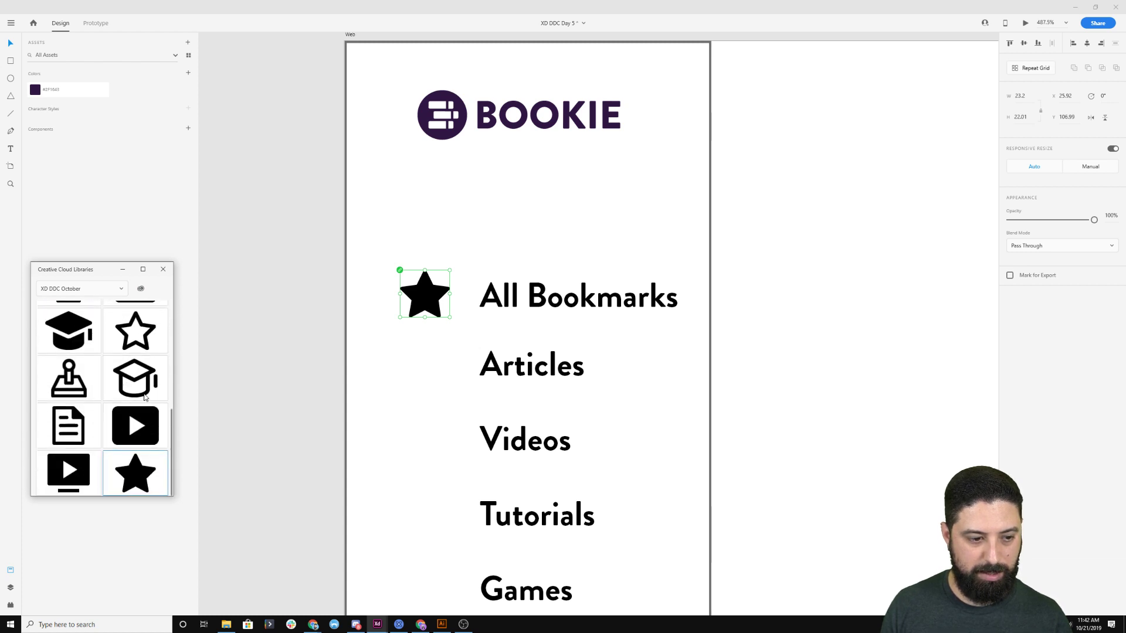
pyautogui.moveTo(135, 331); pyautogui.dragTo(287, 372)
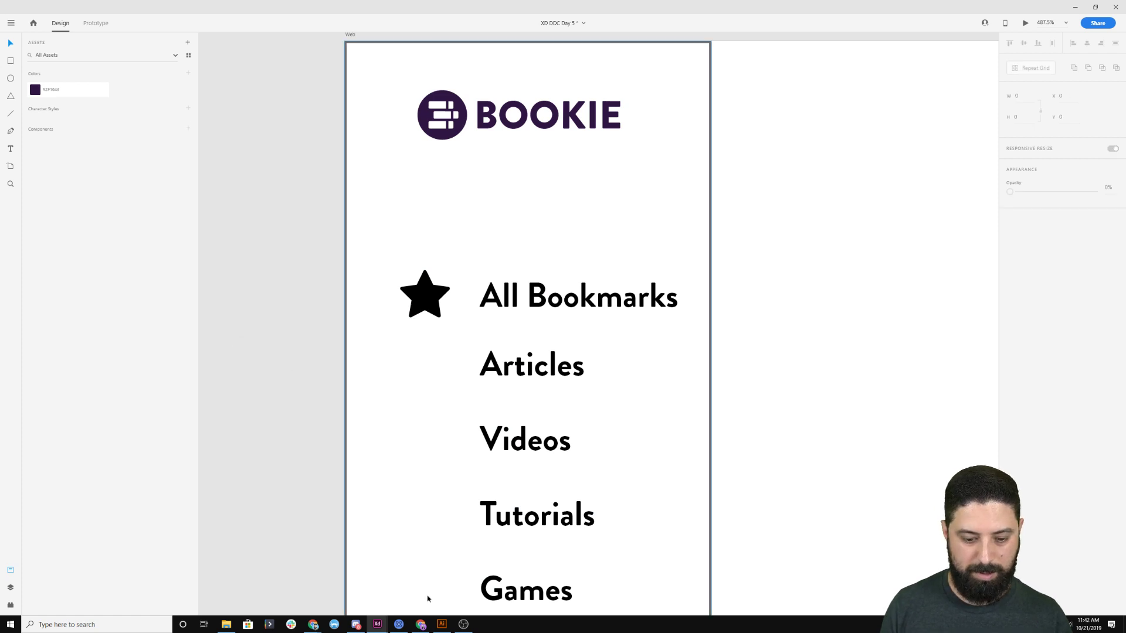
pyautogui.moveTo(68, 425); pyautogui.dragTo(256, 392)
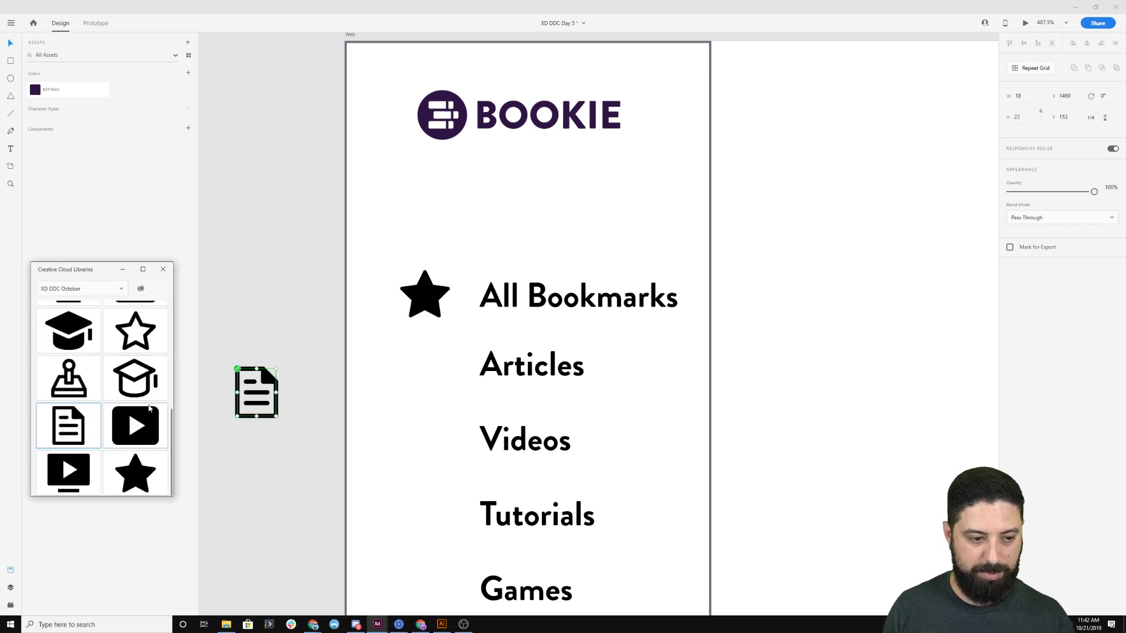
pyautogui.scroll(3, 127, 421)
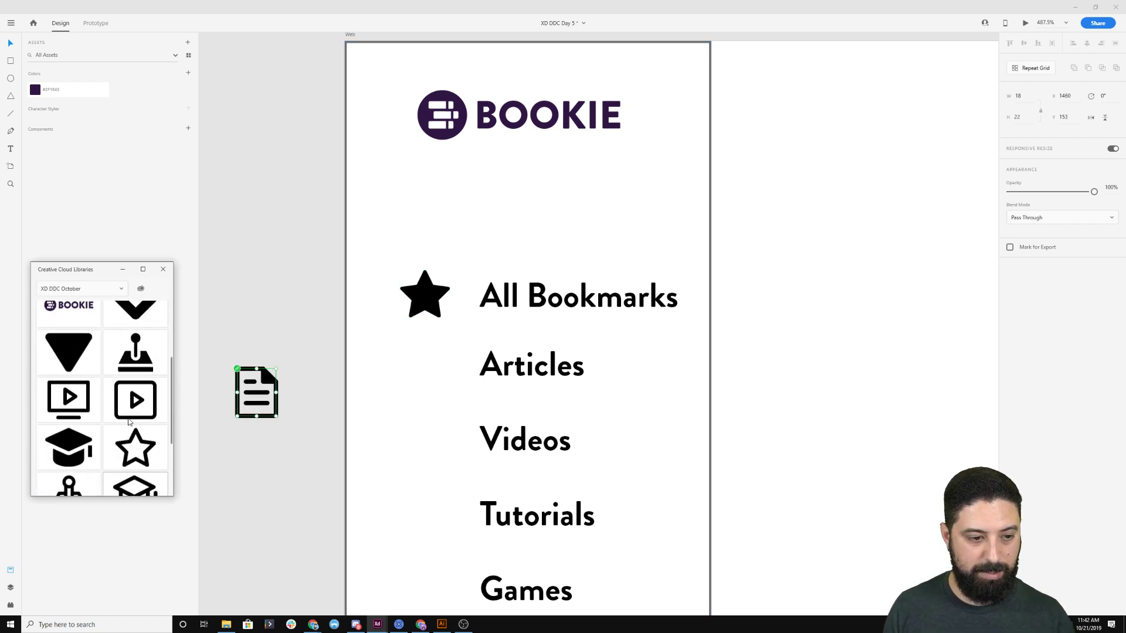
pyautogui.moveTo(70, 386); pyautogui.dragTo(263, 484)
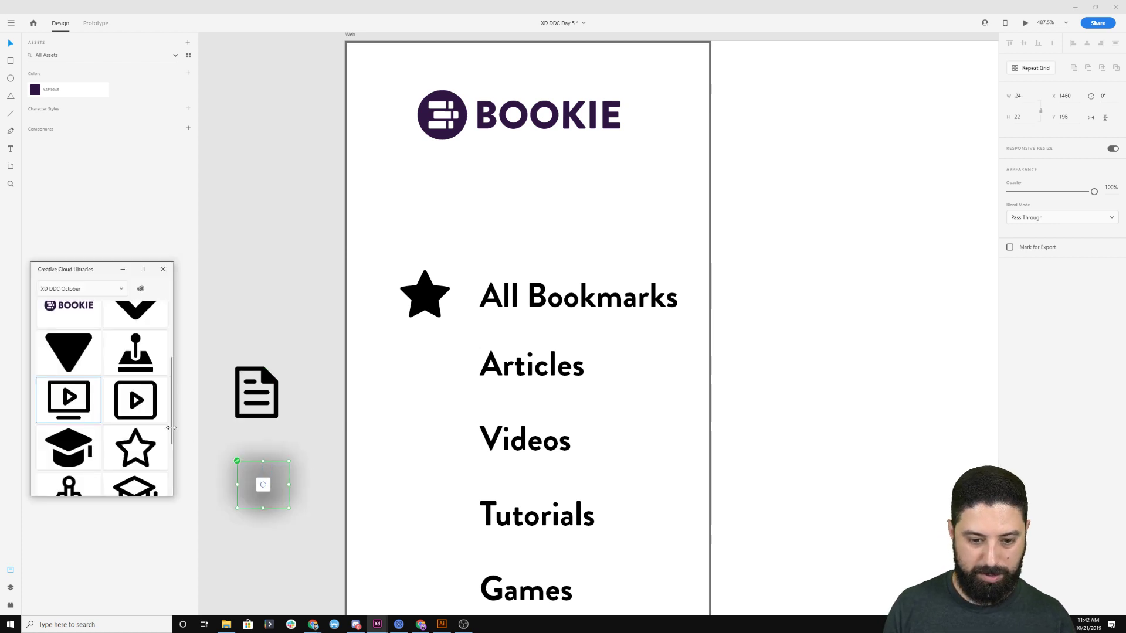
# Place the library's outlined graduation cap and outlined joystick graphics above the other icons on the pasteboard.
pyautogui.scroll(-2, 134, 409)
pyautogui.moveTo(135, 409); pyautogui.dragTo(254, 300)
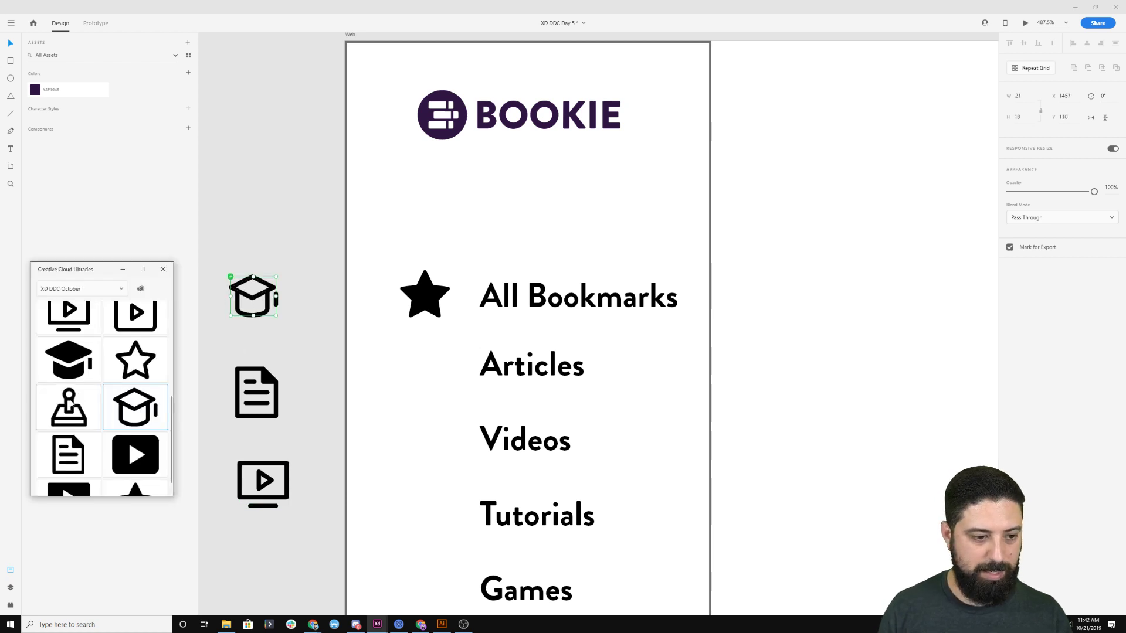
pyautogui.moveTo(69, 405); pyautogui.dragTo(254, 208)
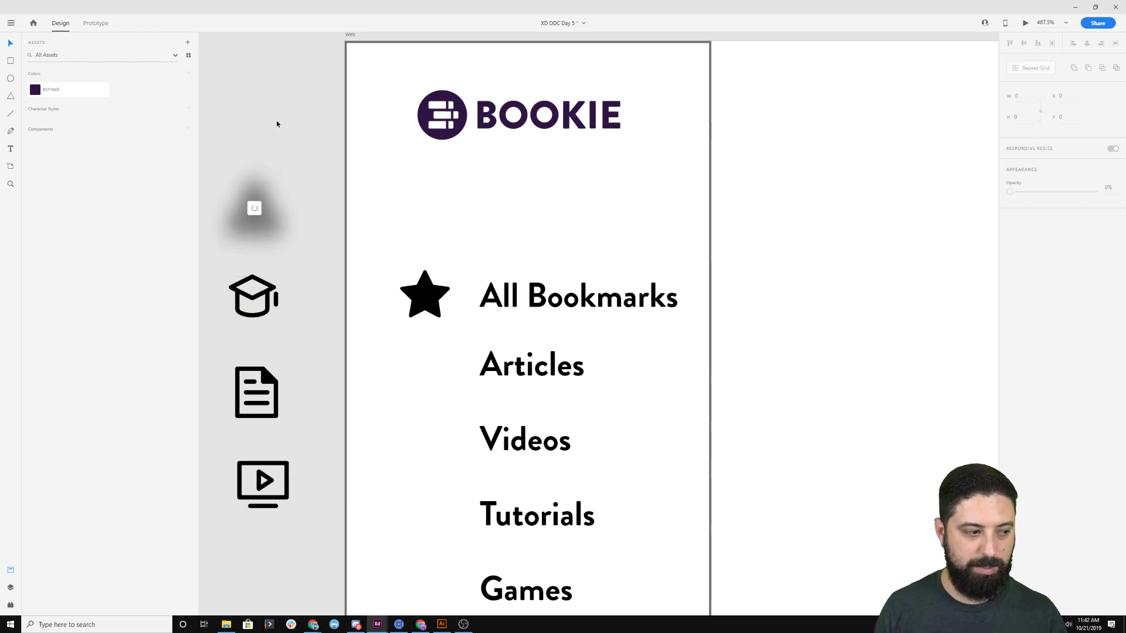
# Position the joystick icon beside Games, the video monitor beside Videos, the document beside Articles and the graduation cap beside Tutorials.
pyautogui.scroll(-3, 283, 135)
pyautogui.click(372, 237)
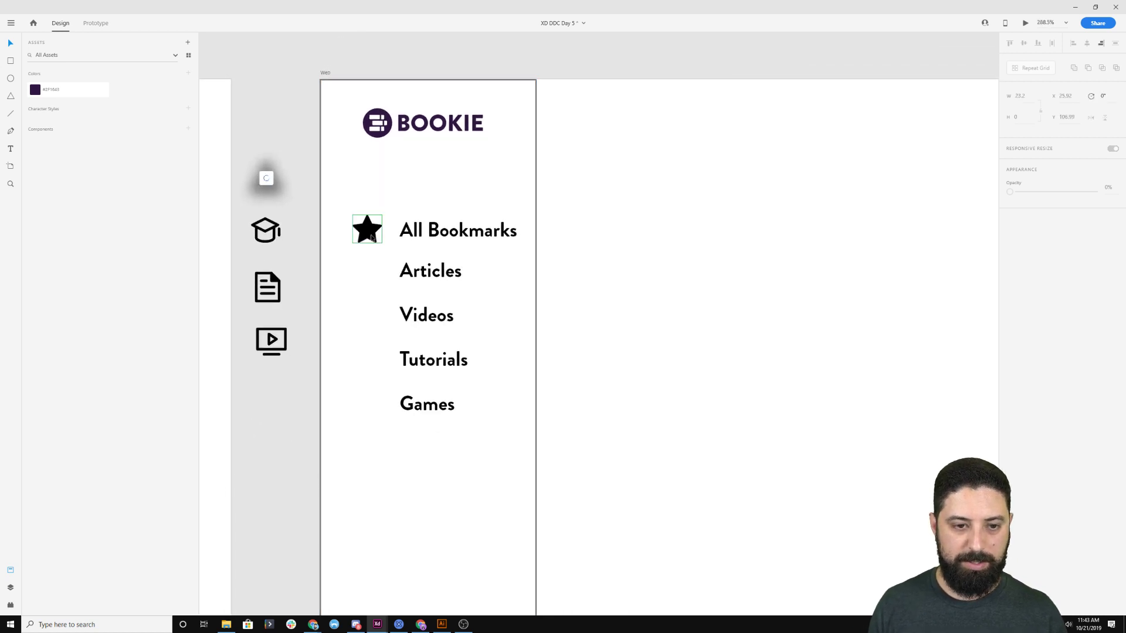
pyautogui.keyDown('shift'); pyautogui.click(447, 237); pyautogui.keyUp('shift')
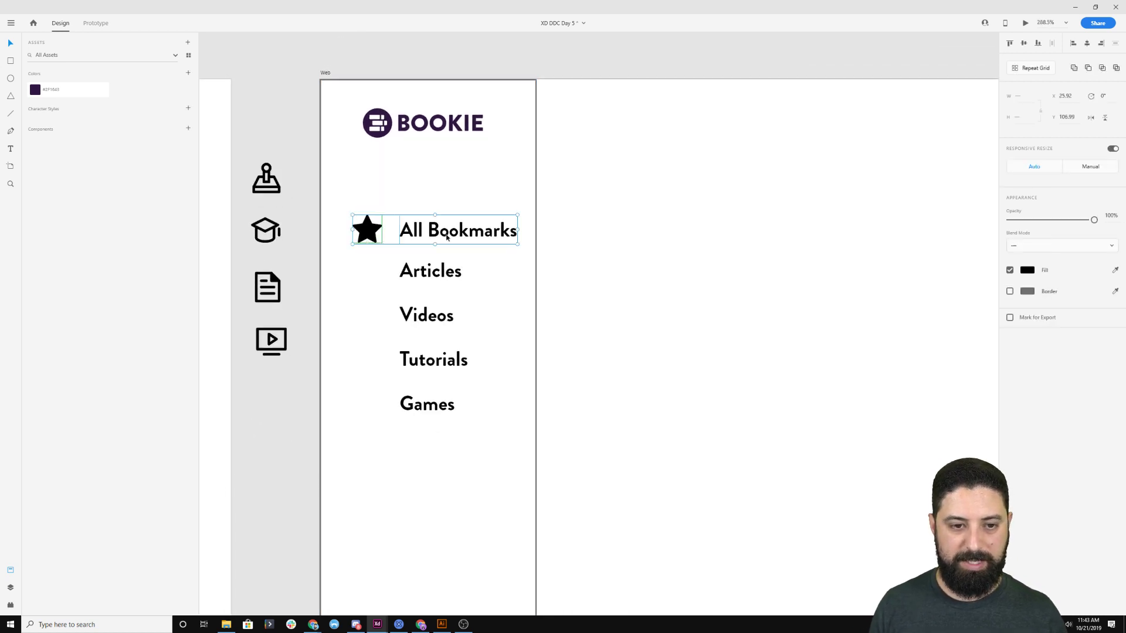
pyautogui.click(497, 166)
pyautogui.moveTo(275, 194); pyautogui.dragTo(374, 415)
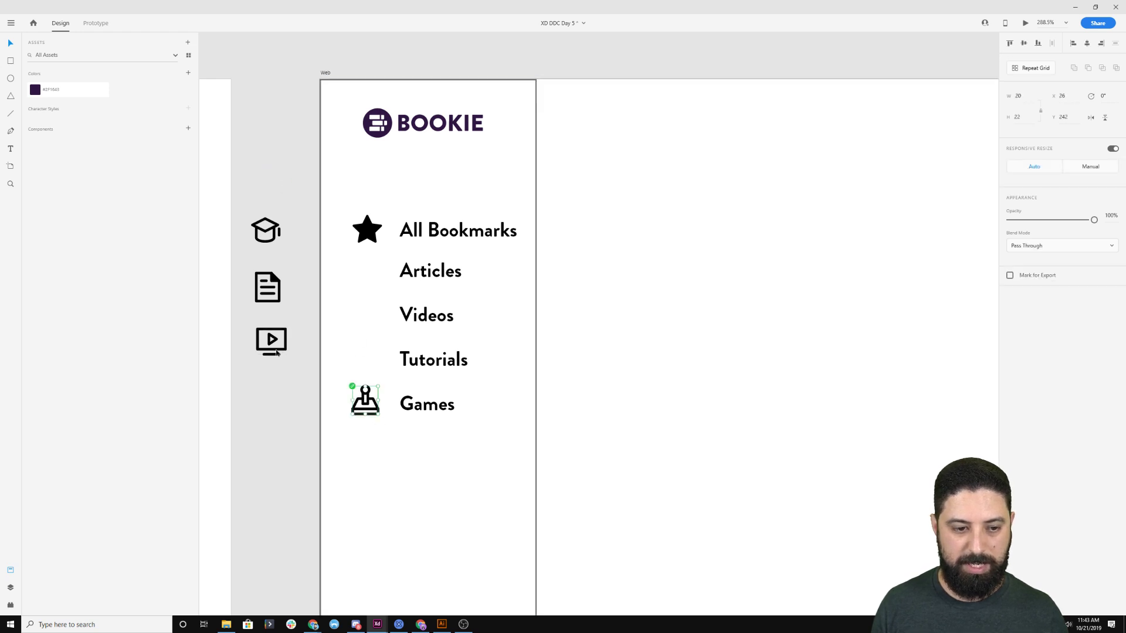
pyautogui.moveTo(278, 352); pyautogui.dragTo(369, 327)
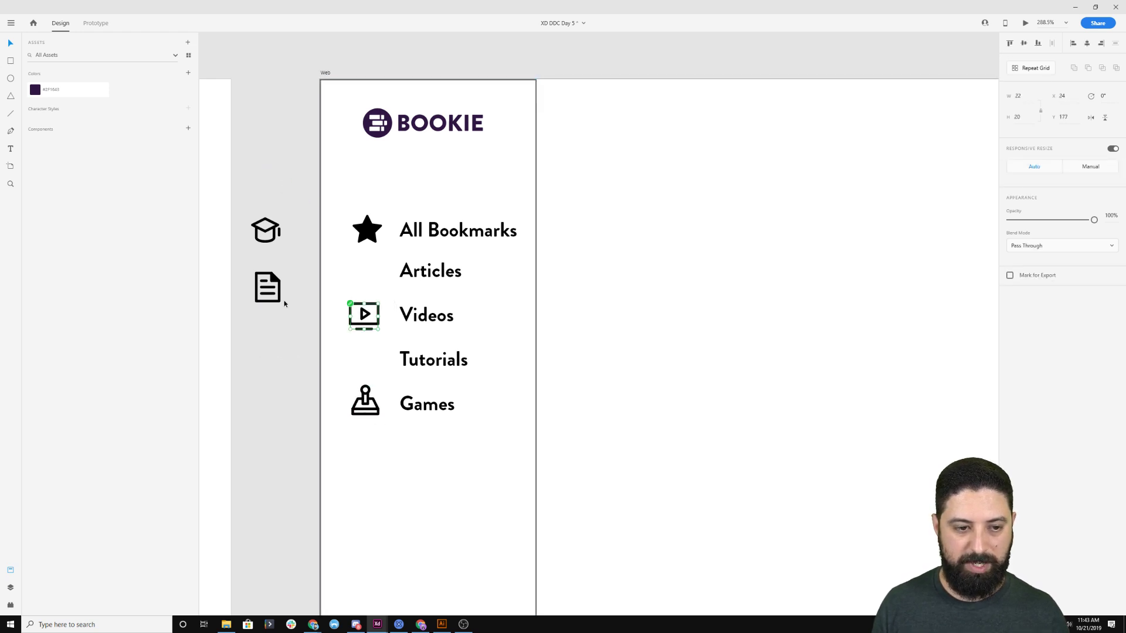
pyautogui.moveTo(277, 285); pyautogui.dragTo(377, 268)
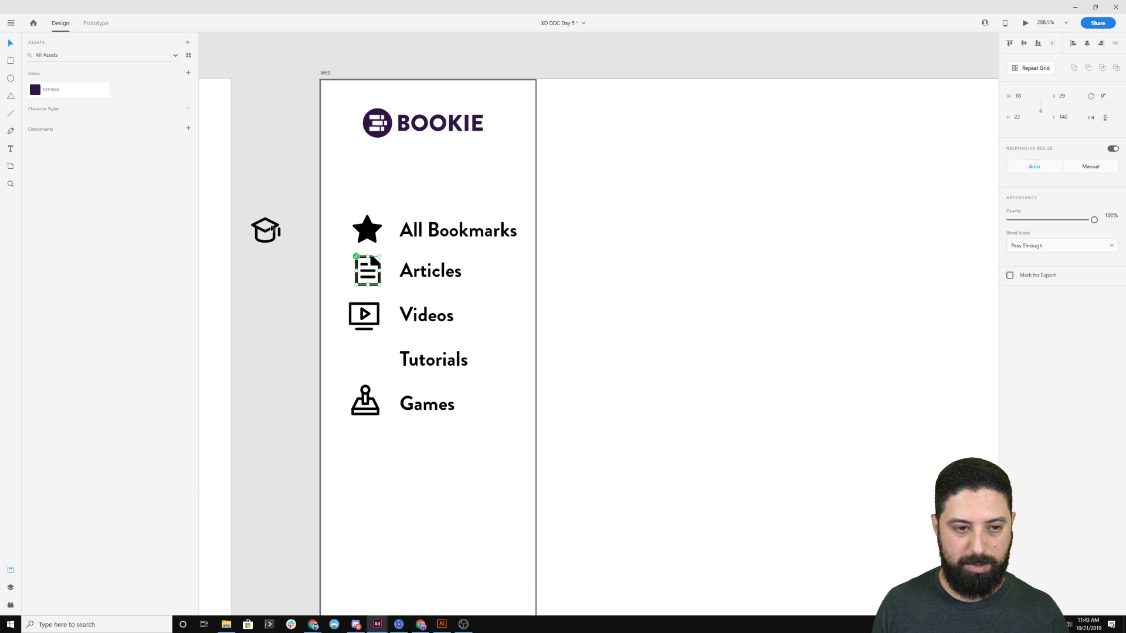
pyautogui.moveTo(275, 233); pyautogui.dragTo(375, 361)
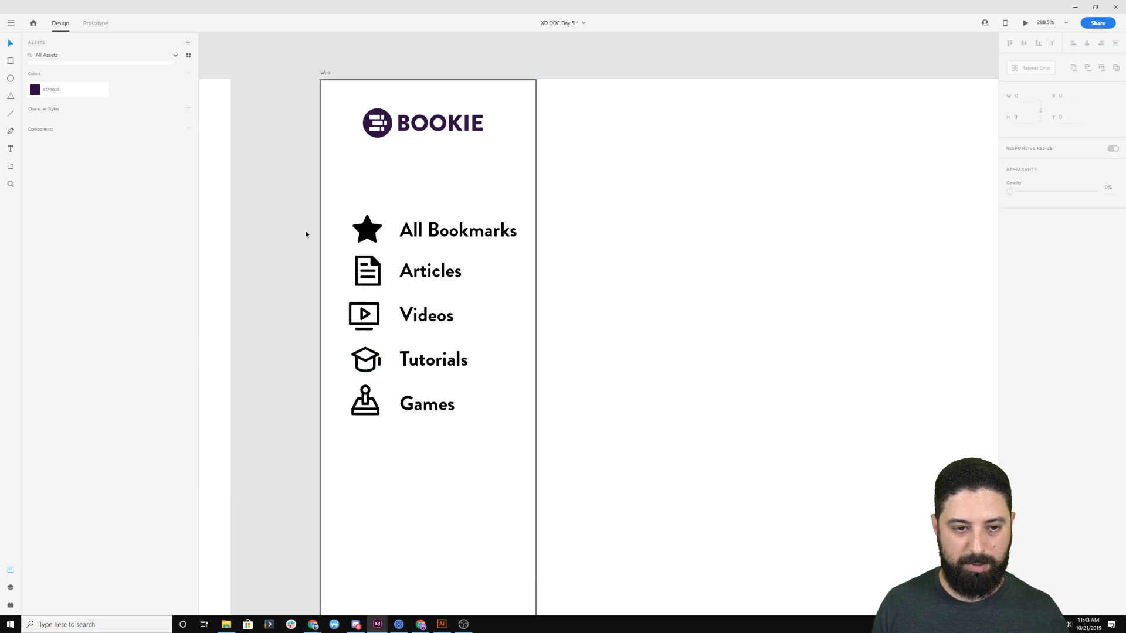
# Center-align the five navigation icons in one column and move the Bookie logo to line up with their left edge.
pyautogui.moveTo(276, 196); pyautogui.dragTo(381, 438)
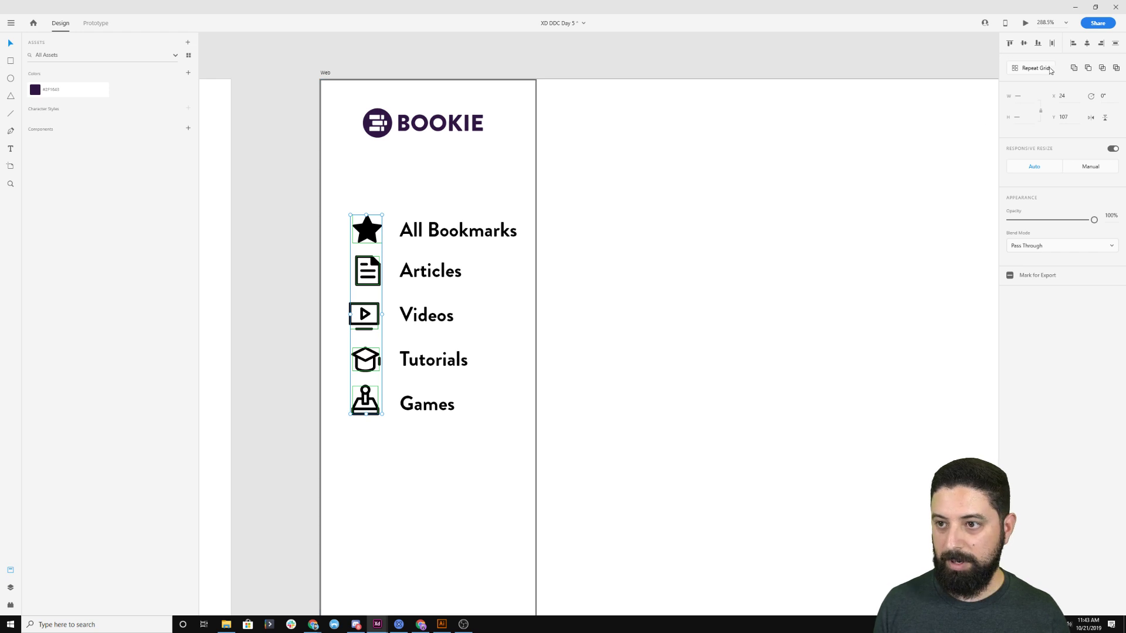
pyautogui.click(1087, 44)
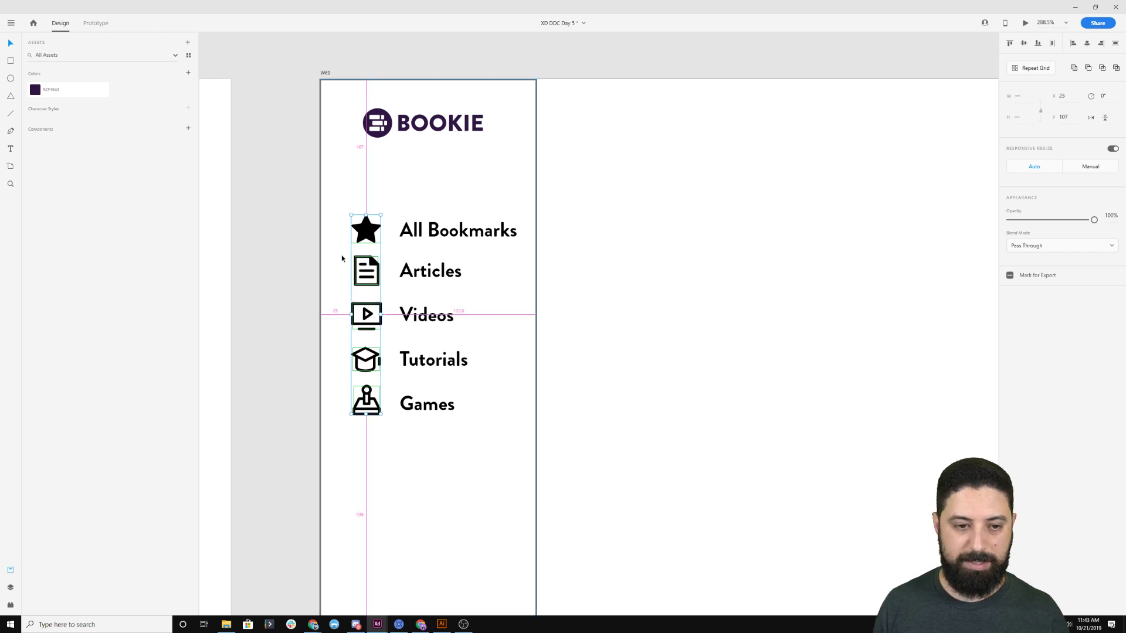
pyautogui.hotkey('ctrl', 'z')
pyautogui.click(408, 122)
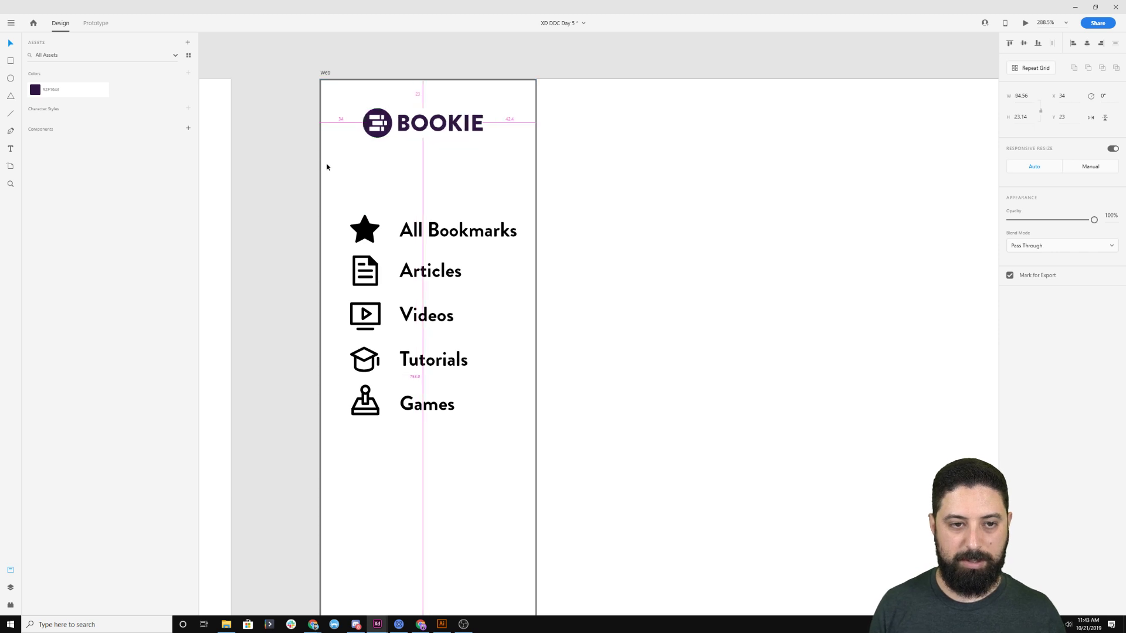
pyautogui.moveTo(390, 122); pyautogui.dragTo(377, 122)
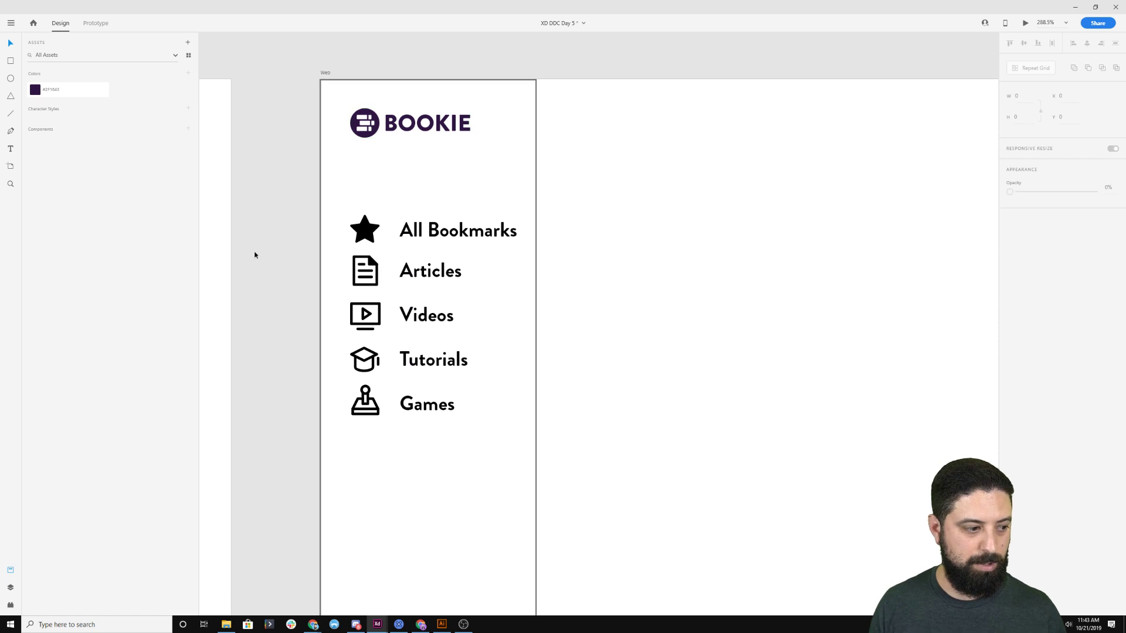
pyautogui.click(446, 230)
pyautogui.keyDown('shift'); pyautogui.click(430, 273); pyautogui.keyUp('shift')
pyautogui.keyDown('shift'); pyautogui.click(426, 315); pyautogui.keyUp('shift')
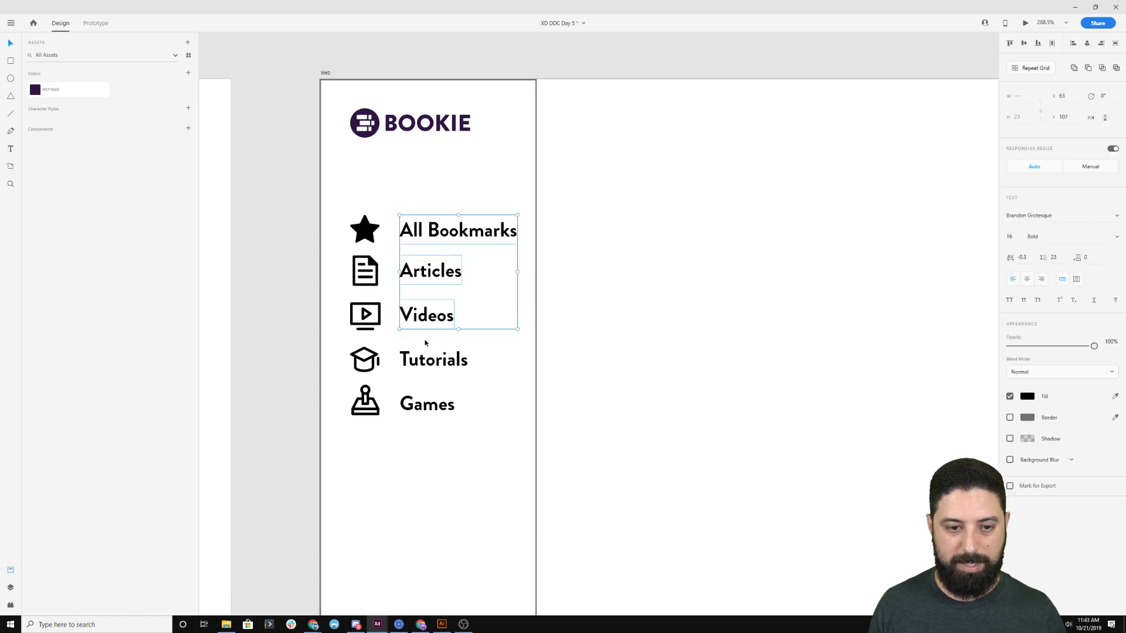
pyautogui.keyDown('shift'); pyautogui.click(434, 359); pyautogui.keyUp('shift')
pyautogui.keyDown('shift'); pyautogui.click(426, 404); pyautogui.keyUp('shift')
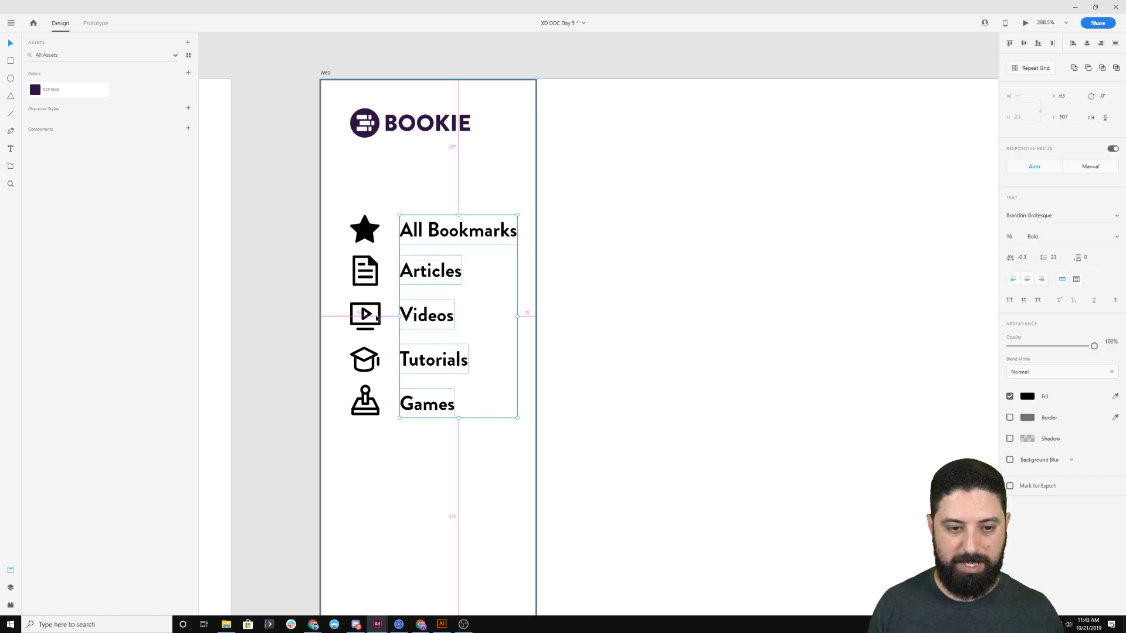
pyautogui.click(279, 292)
# Move the Articles, Videos, Tutorials and Games rows, icons and labels together, down by 20 px.
pyautogui.click(369, 267)
pyautogui.keyDown('shift'); pyautogui.click(436, 273); pyautogui.keyUp('shift')
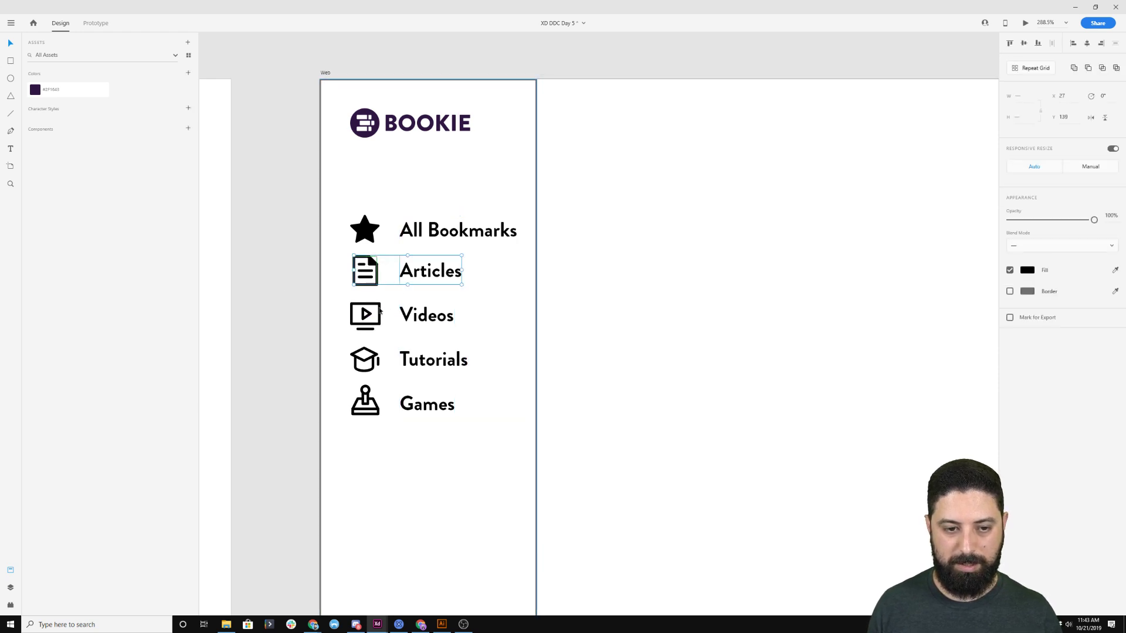
pyautogui.moveTo(264, 260); pyautogui.dragTo(486, 469)
pyautogui.hotkey('shift', 'Down')
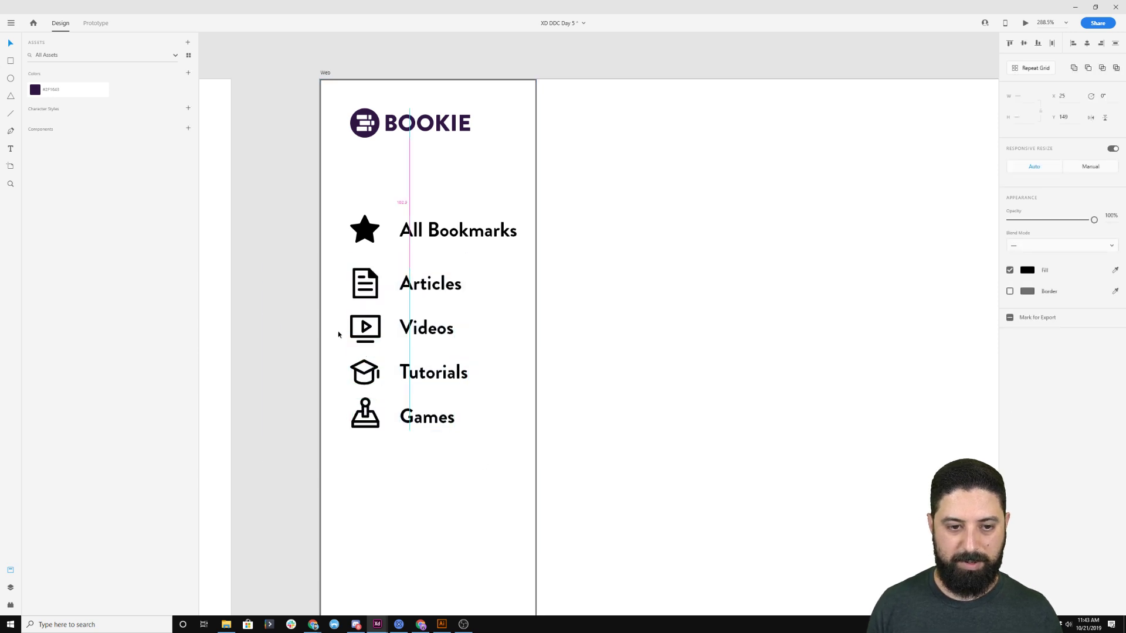
pyautogui.hotkey('shift', 'Down')
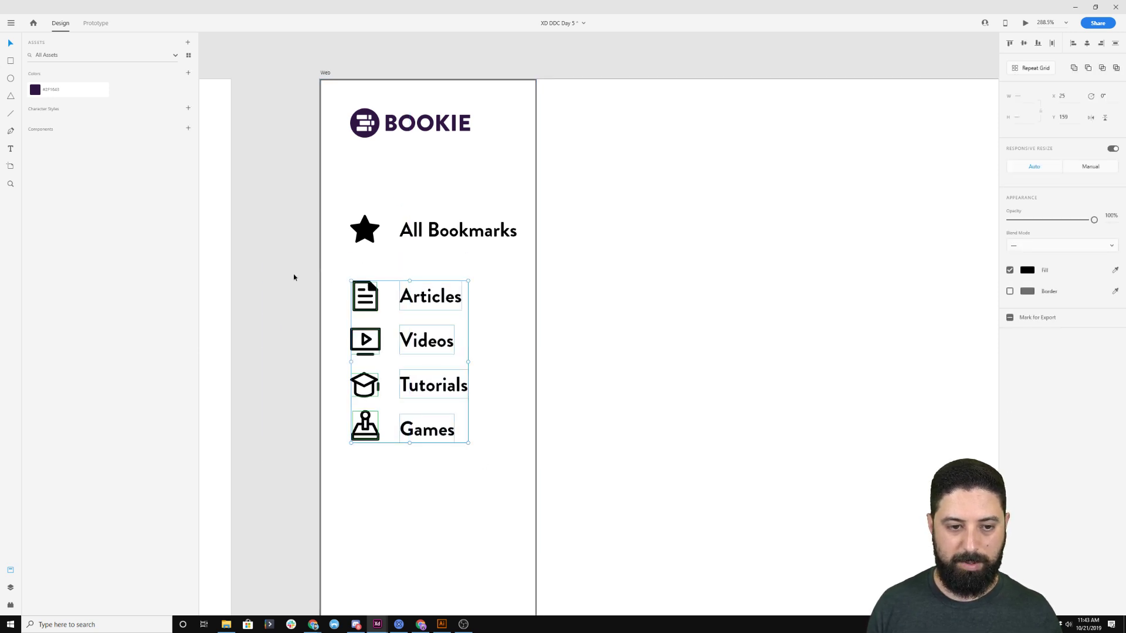
# Move the Videos, Tutorials and Games rows with their icons down by 20 px to widen the gap below Articles.
pyautogui.moveTo(282, 268); pyautogui.dragTo(476, 323)
pyautogui.keyDown('shift'); pyautogui.click(340, 272); pyautogui.keyUp('shift')
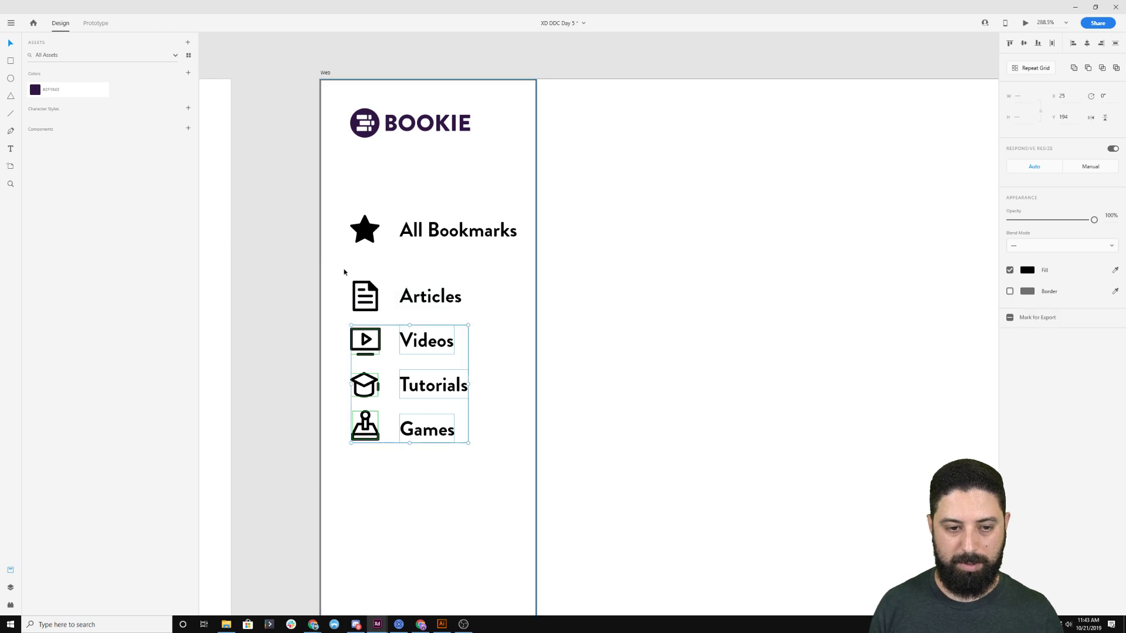
pyautogui.hotkey('shift', 'Down')
pyautogui.hotkey('shift', 'Down')
pyautogui.moveTo(279, 336); pyautogui.dragTo(346, 334)
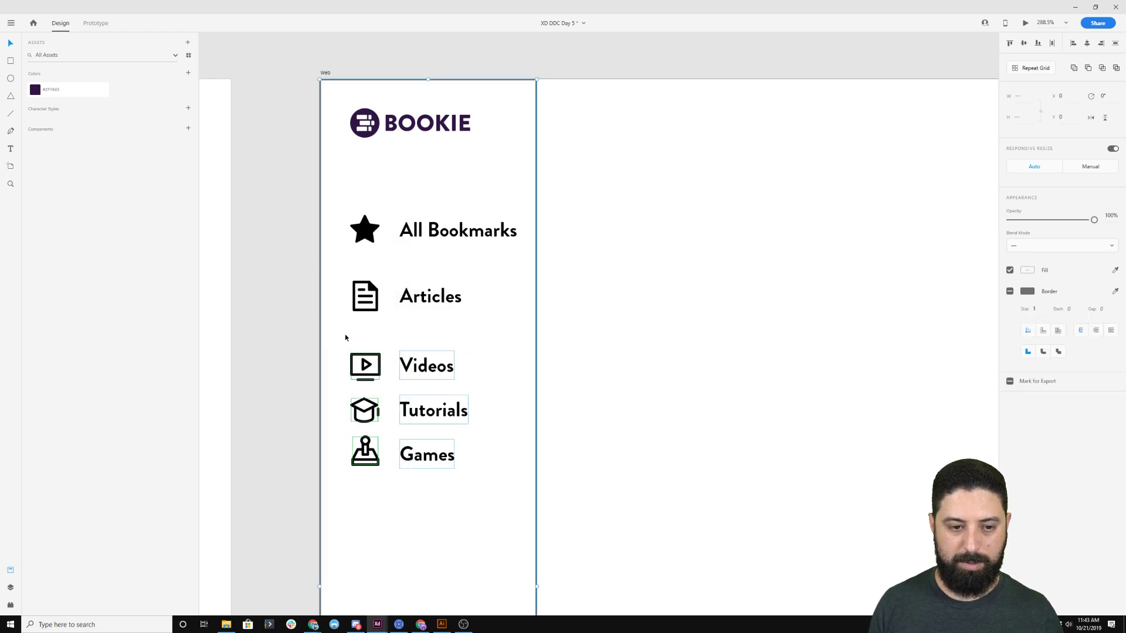
# Move the Tutorials and Games rows with their icons down by 20 px, and the Games row down by another 20 px.
pyautogui.moveTo(272, 353); pyautogui.dragTo(452, 381)
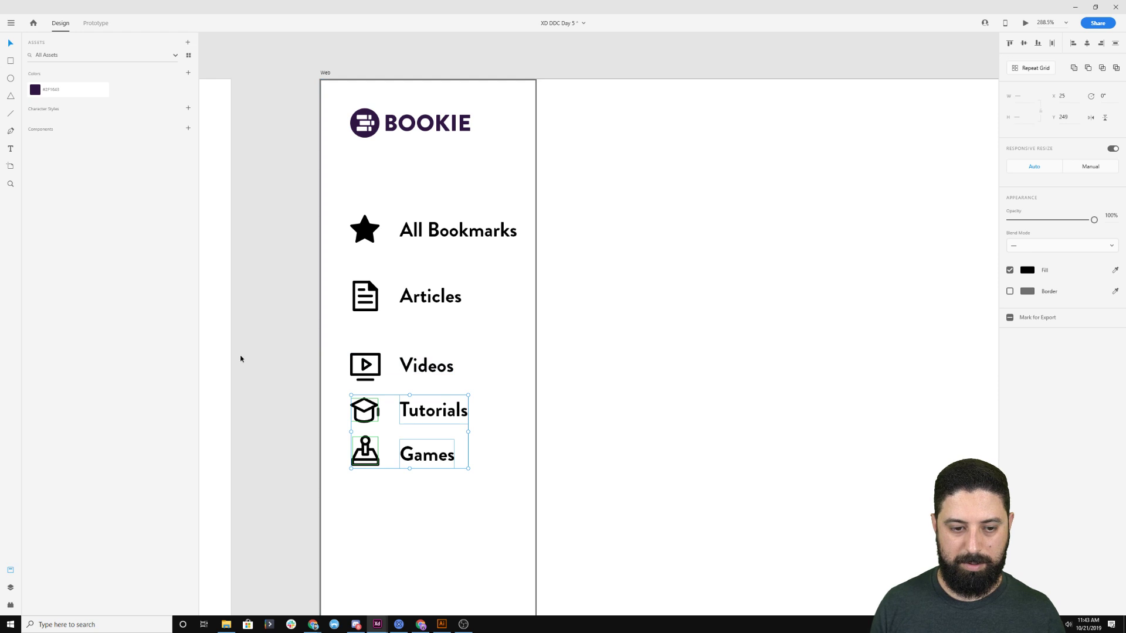
pyautogui.hotkey('shift', 'Down')
pyautogui.hotkey('shift', 'Down')
pyautogui.moveTo(272, 419); pyautogui.dragTo(502, 452)
pyautogui.click(344, 406)
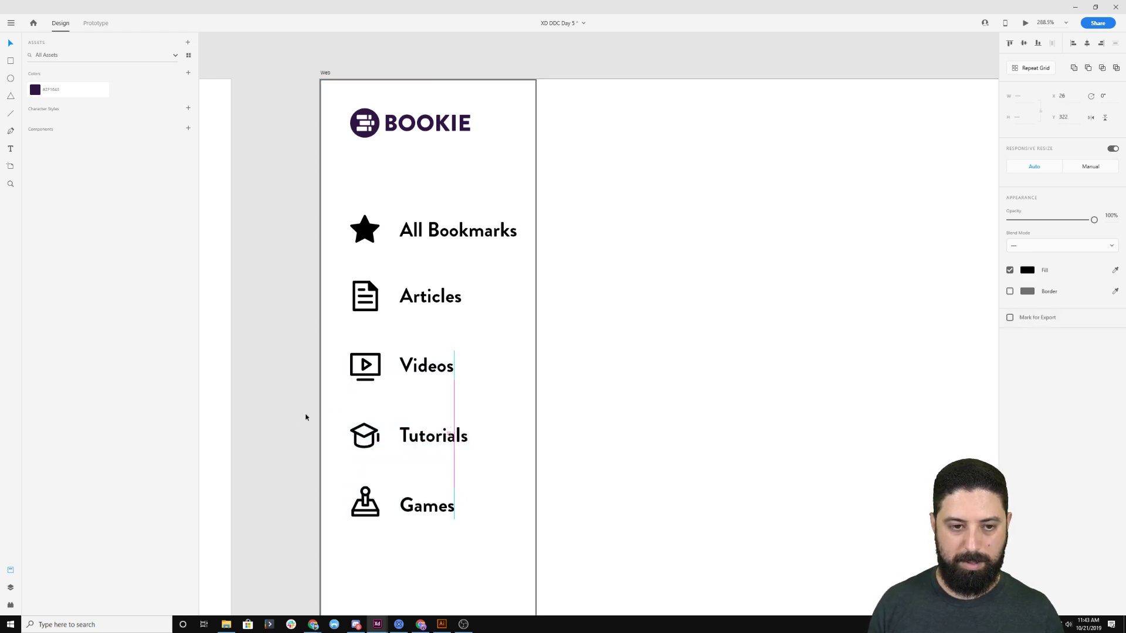
# Set the width of the white sidebar rectangle to 180 px and remove its border.
pyautogui.scroll(-4, 298, 414)
pyautogui.click(392, 302)
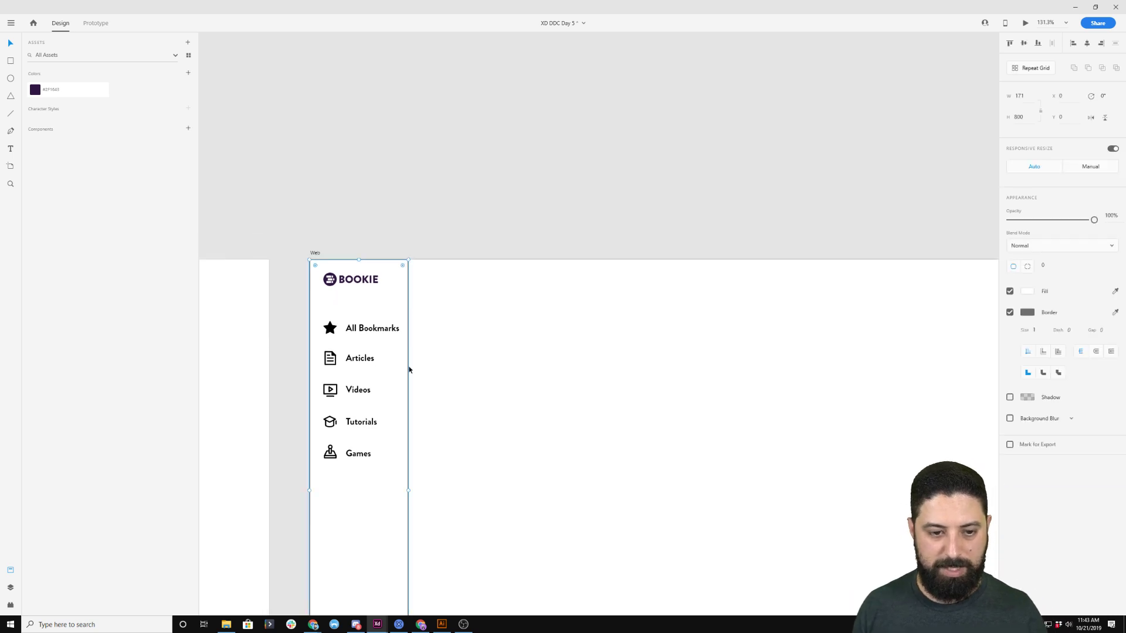
pyautogui.moveTo(408, 490); pyautogui.dragTo(417, 490)
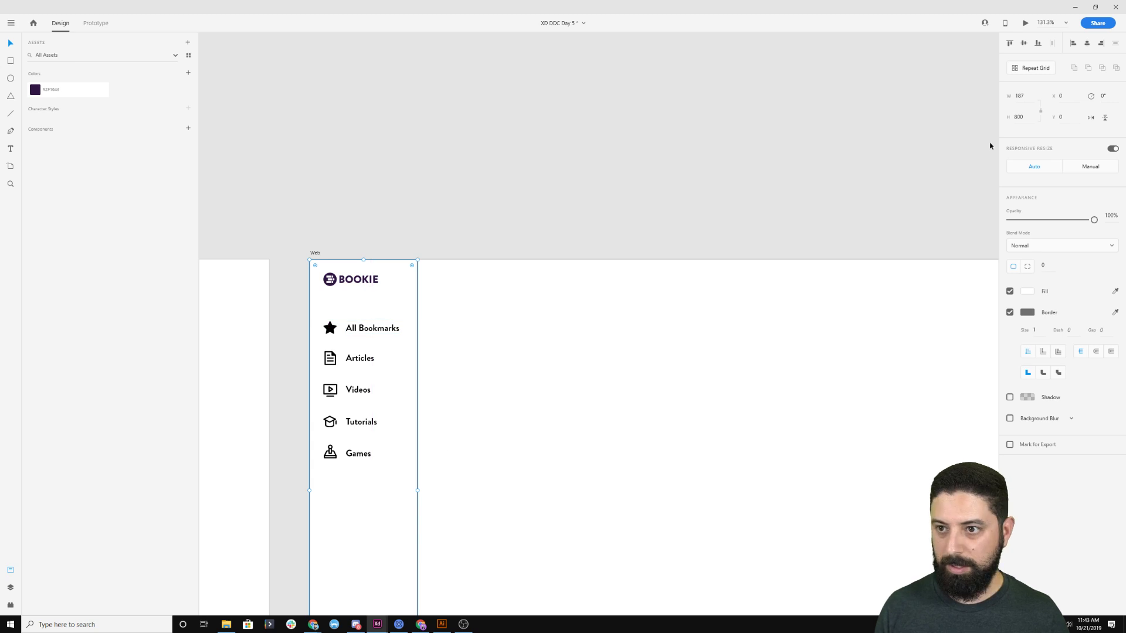
pyautogui.click(1027, 99)
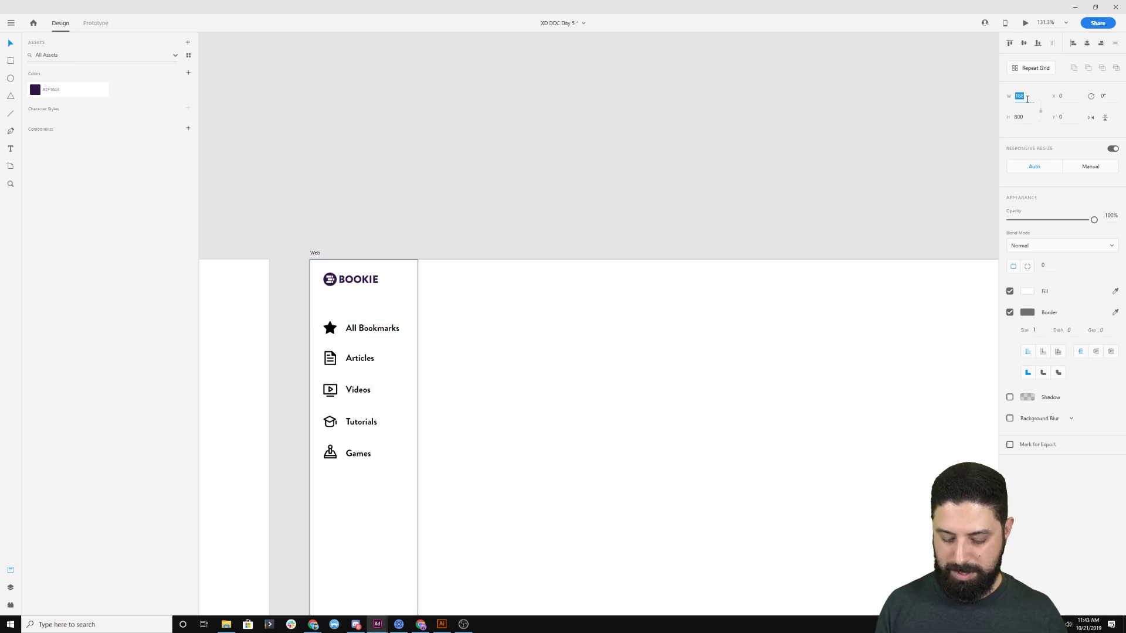
pyautogui.hotkey('shift', 'Down')
pyautogui.hotkey('shift', 'Down')
pyautogui.press('Down')
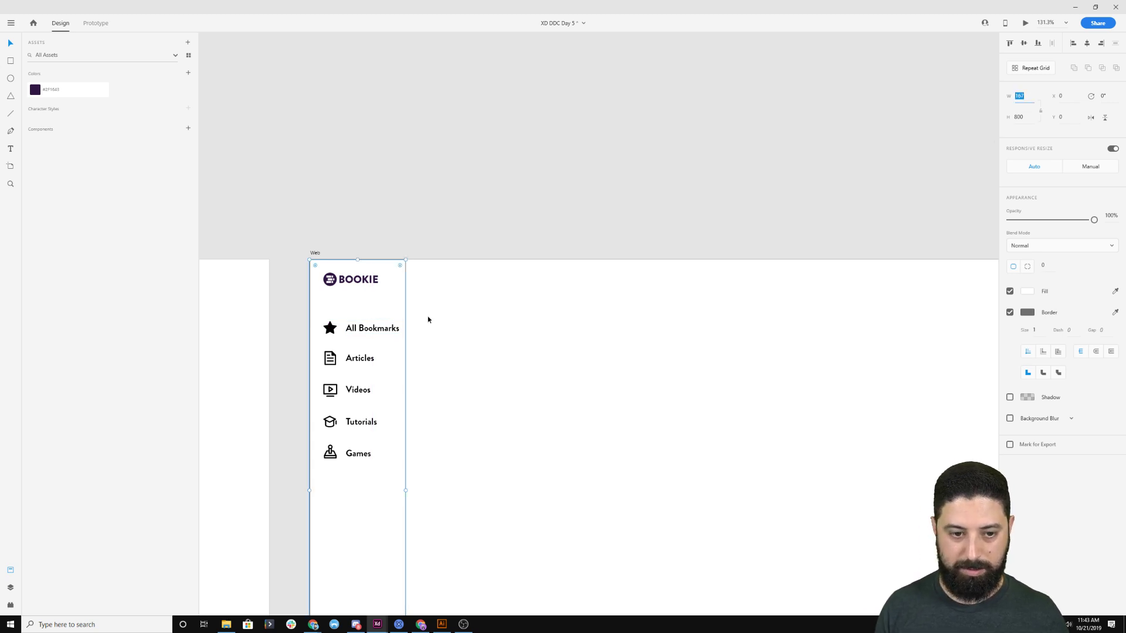
pyautogui.write('182')
pyautogui.press('Return')
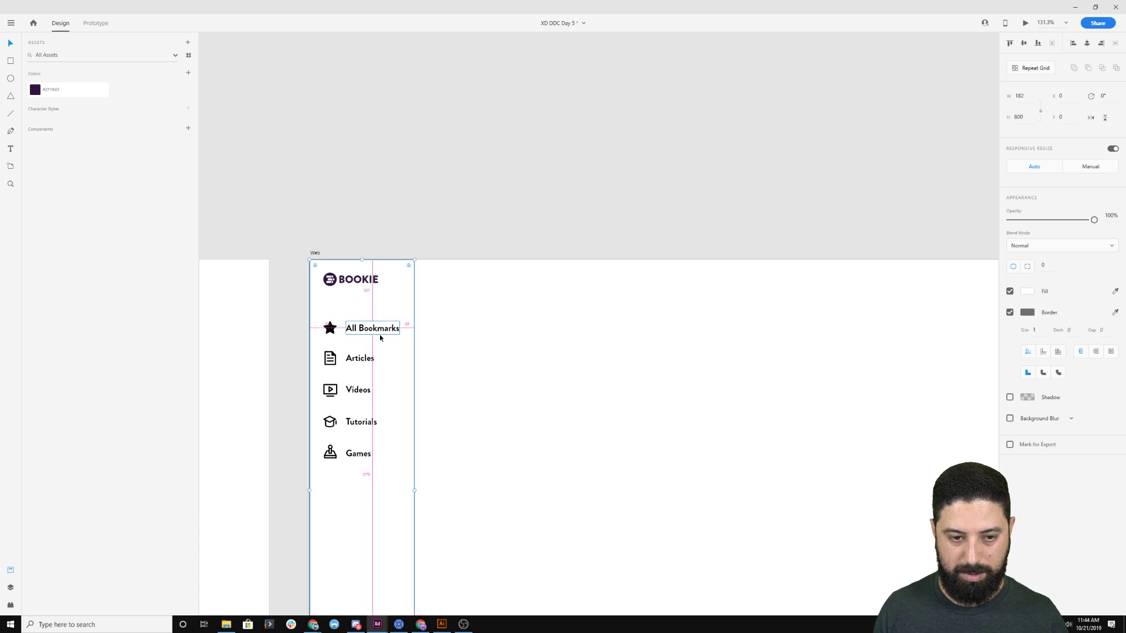
pyautogui.click(1027, 96)
pyautogui.press('Down')
pyautogui.press('Down')
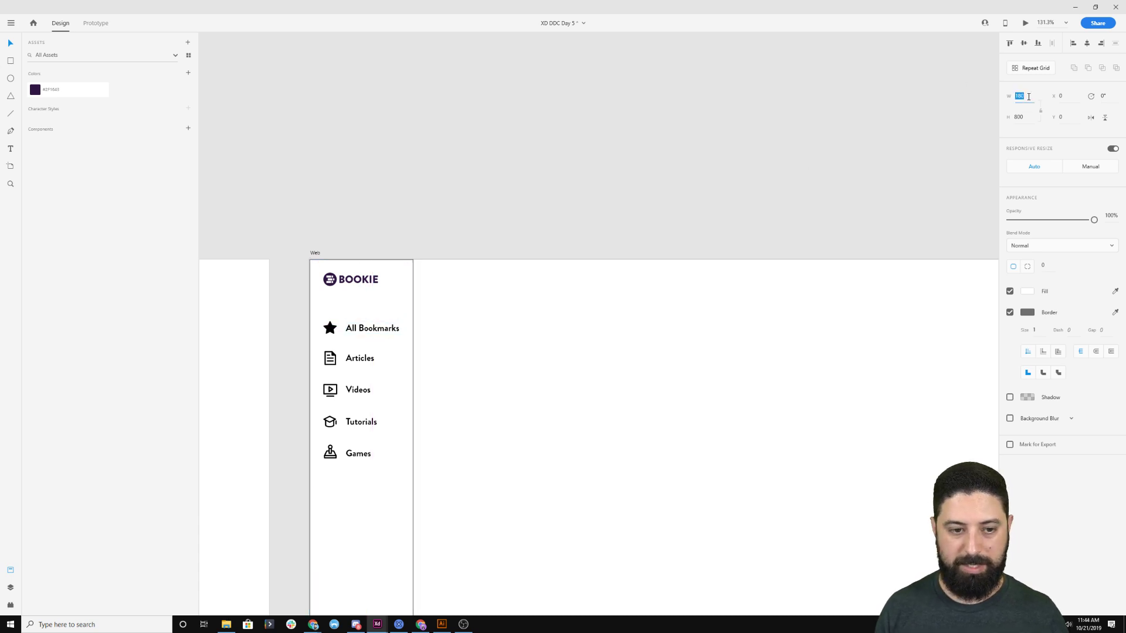
pyautogui.click(1009, 312)
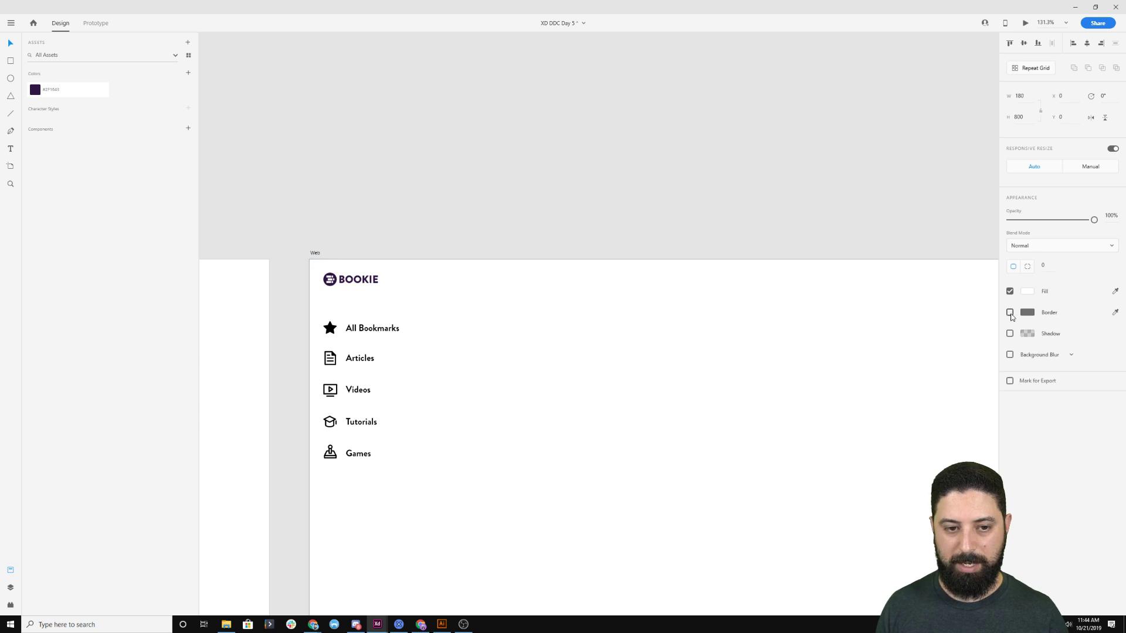
# Fill the Web artboard with a very pale lavender tint derived from the saved dark purple color.
pyautogui.click(455, 233)
pyautogui.click(315, 253)
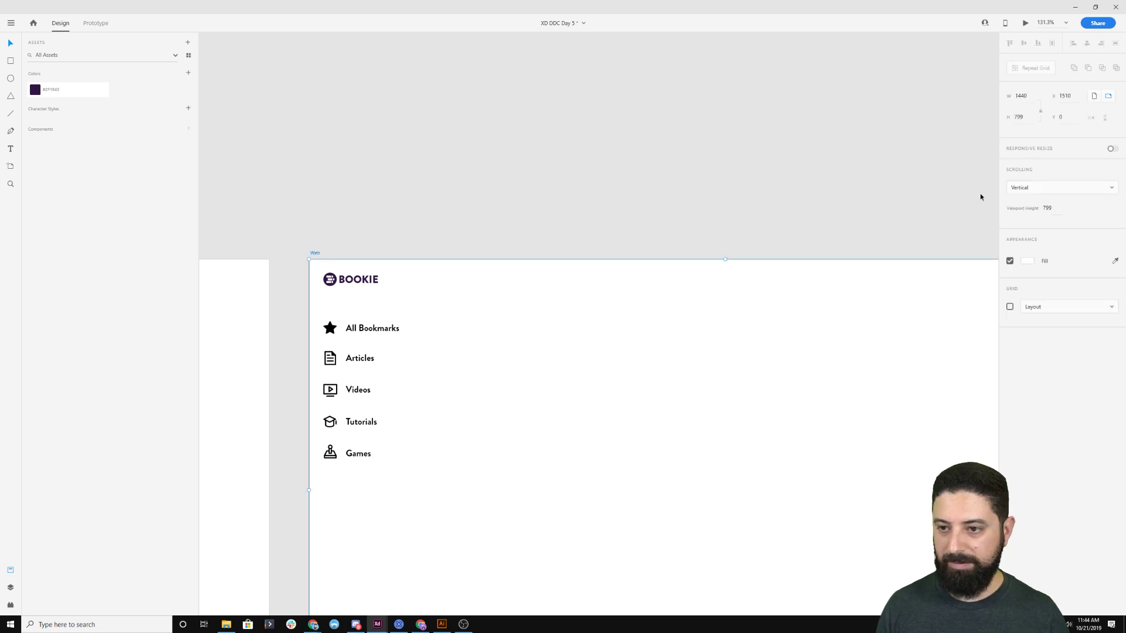
pyautogui.click(1026, 262)
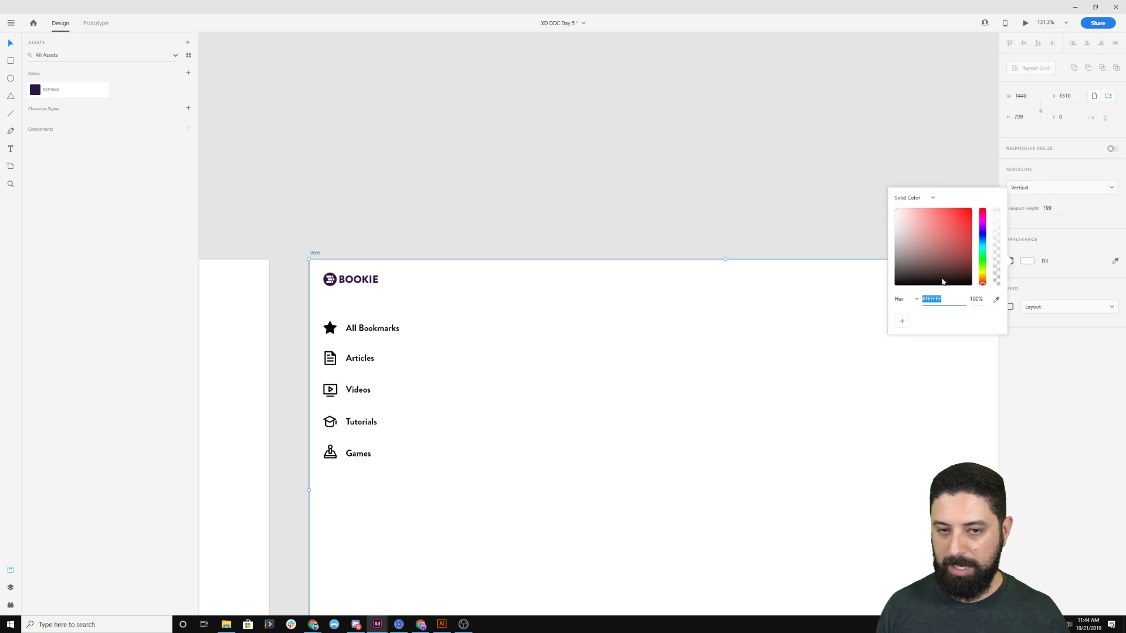
pyautogui.click(75, 90)
pyautogui.click(75, 90)
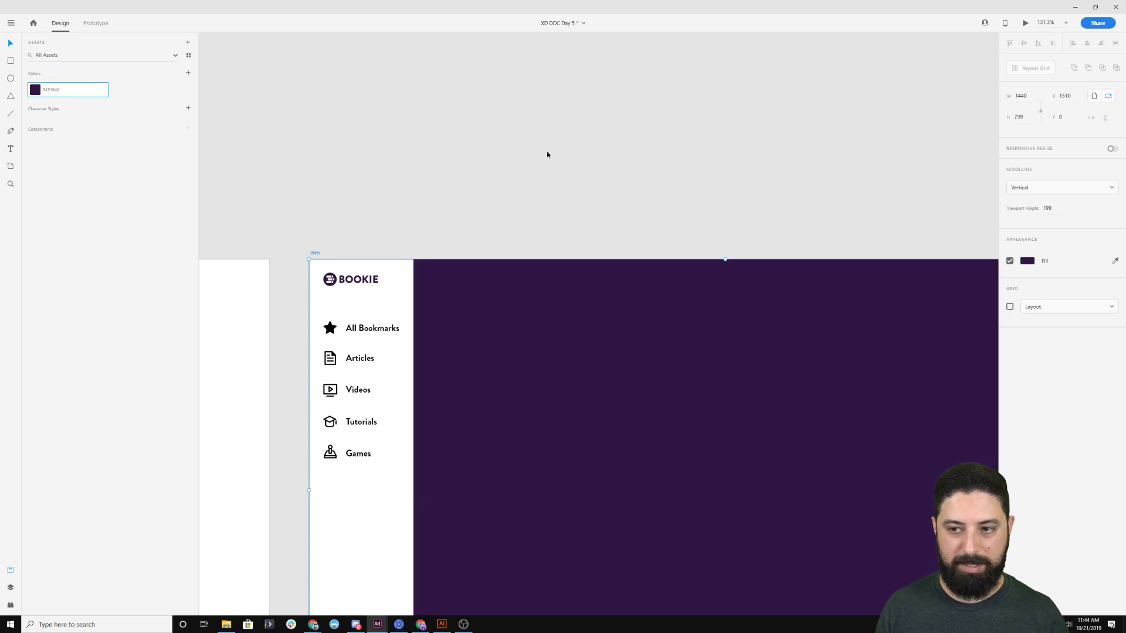
pyautogui.click(1026, 262)
pyautogui.moveTo(946, 265)
pyautogui.mouseDown()
pyautogui.moveTo(923, 222)
pyautogui.moveTo(896, 212)
pyautogui.mouseUp()
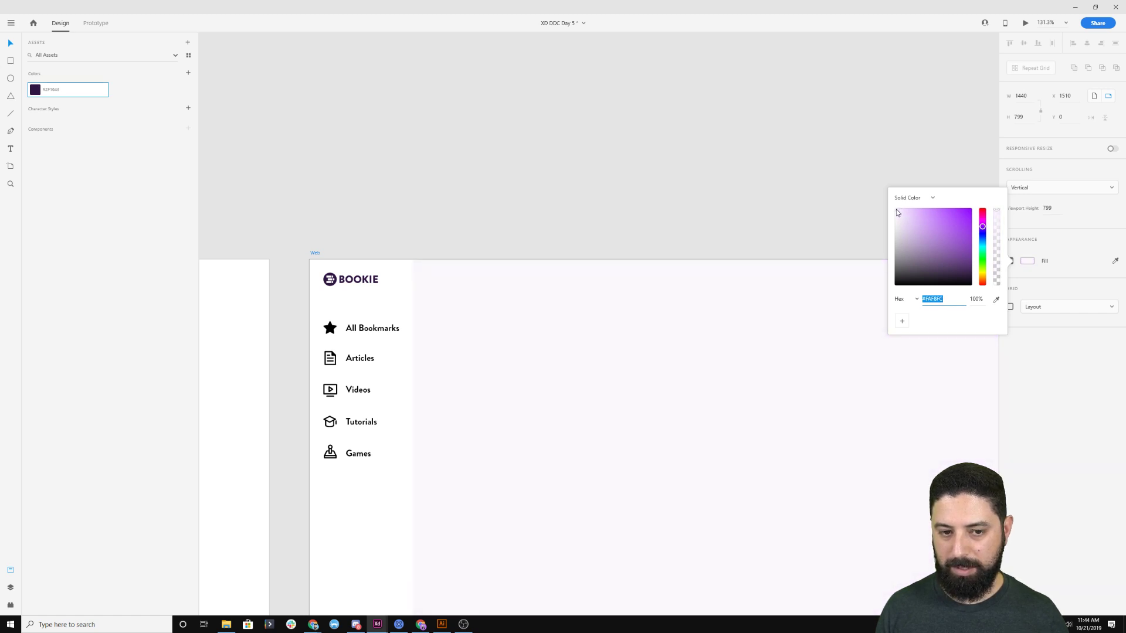
pyautogui.click(856, 214)
# Open the linked All Bookmarks star icon from the XD DDC October library in Illustrator for recoloring.
pyautogui.moveTo(726, 221); pyautogui.dragTo(607, 67)
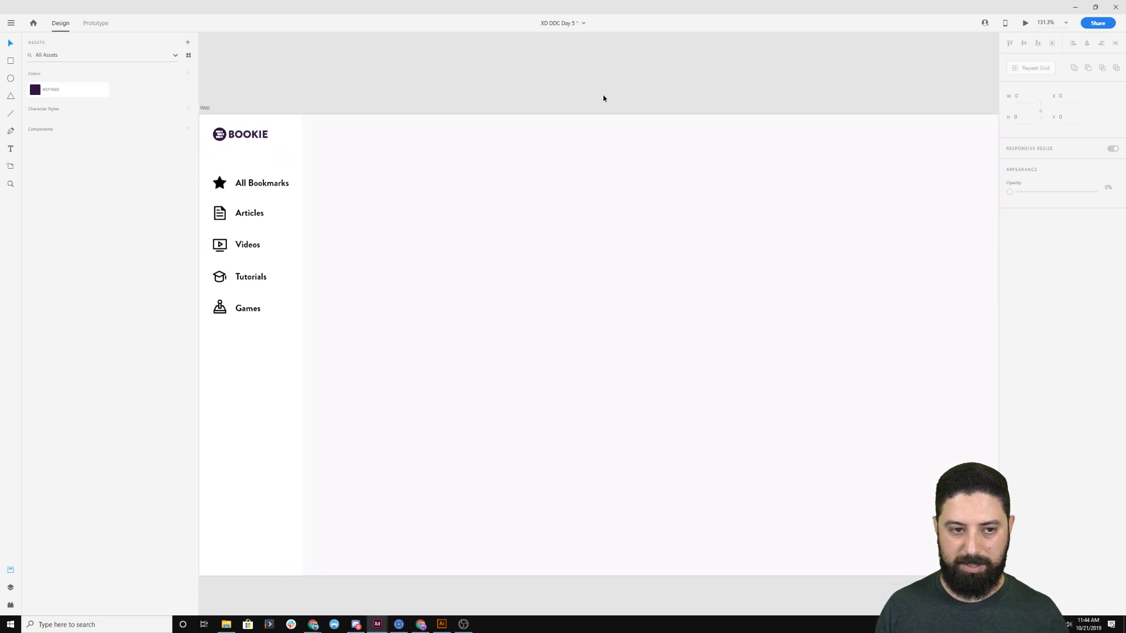
pyautogui.scroll(-1, 605, 98)
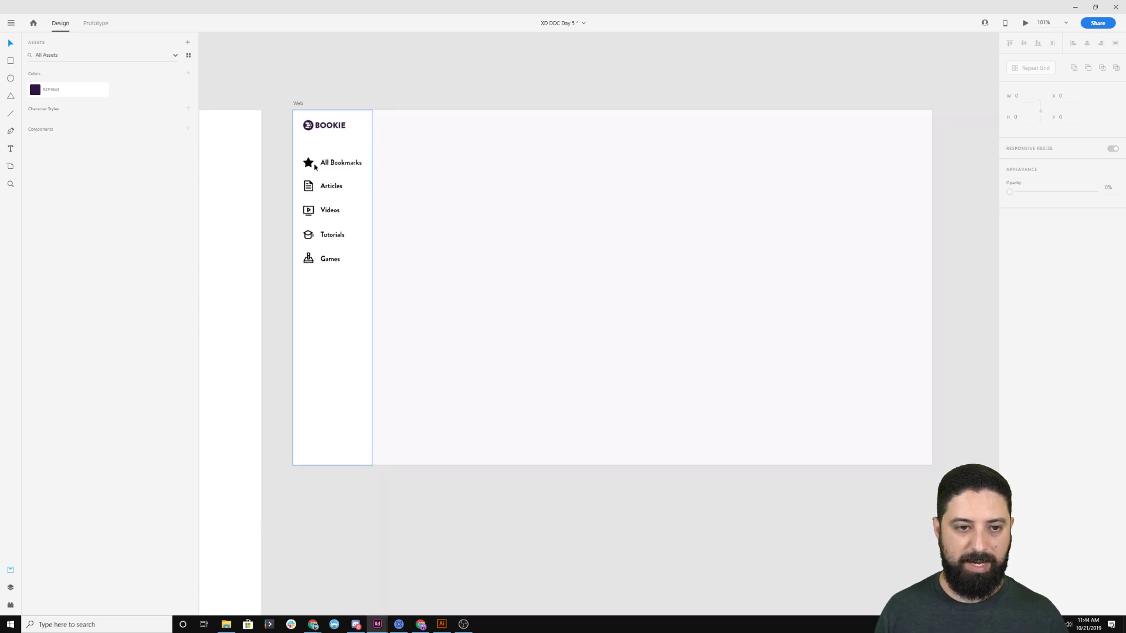
pyautogui.scroll(3, 267, 161)
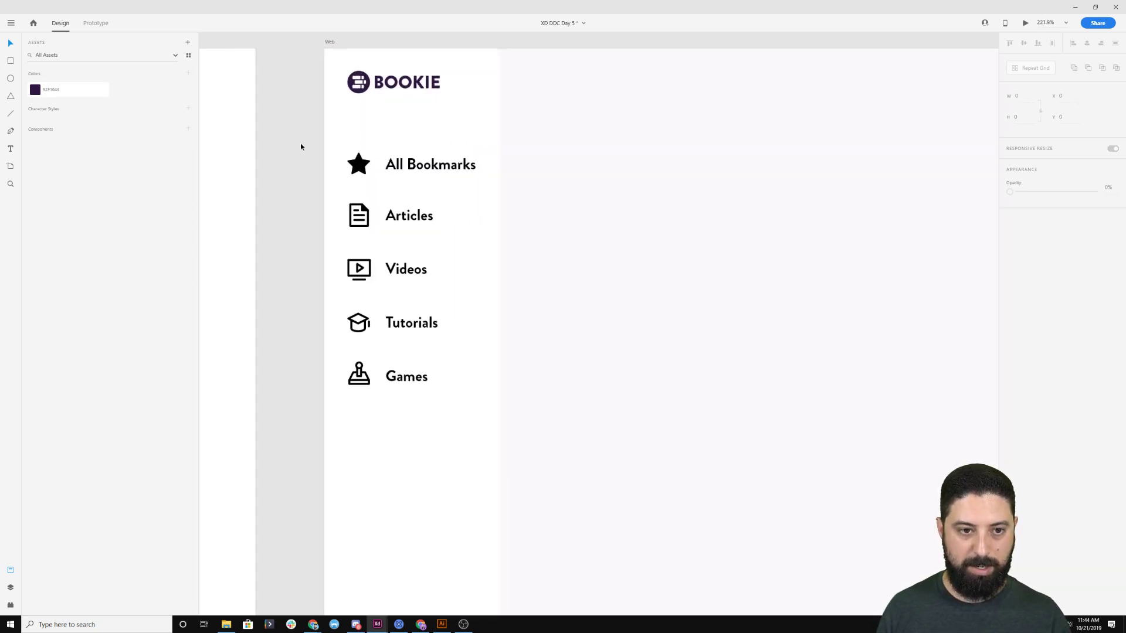
pyautogui.click(359, 170)
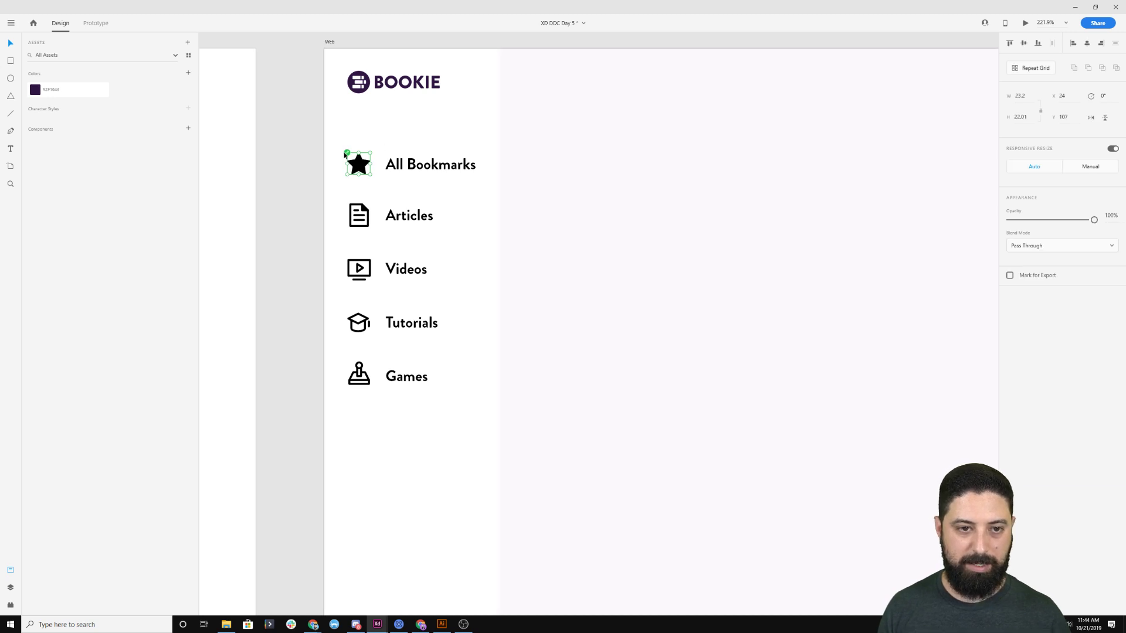
pyautogui.hotkey('ctrl', 'shift', 'alt', 'l')
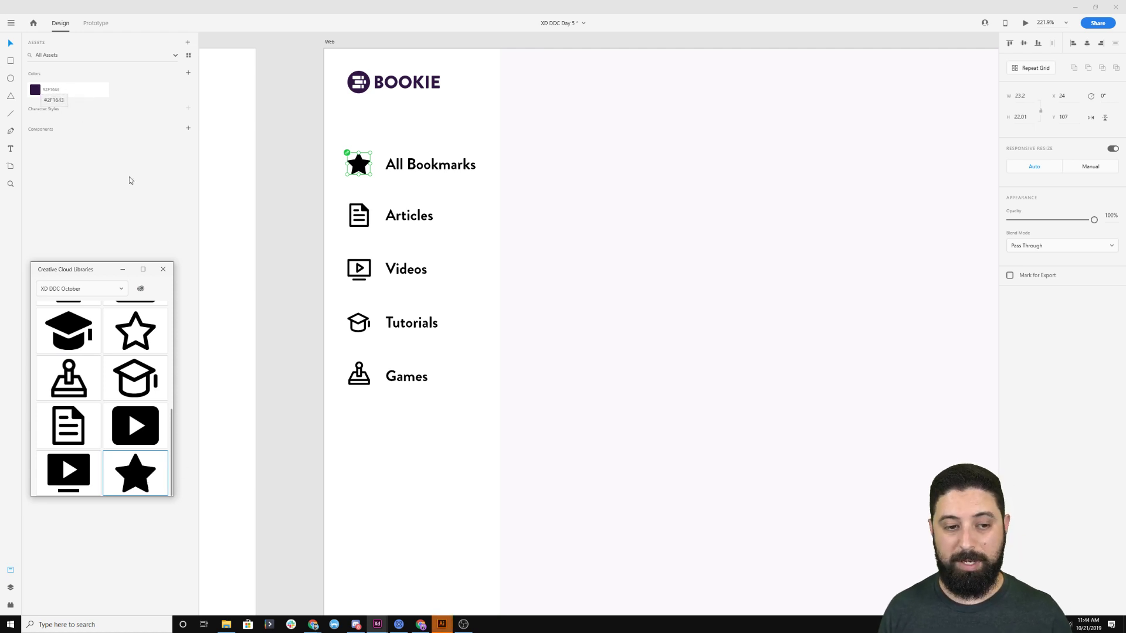
pyautogui.click(441, 624)
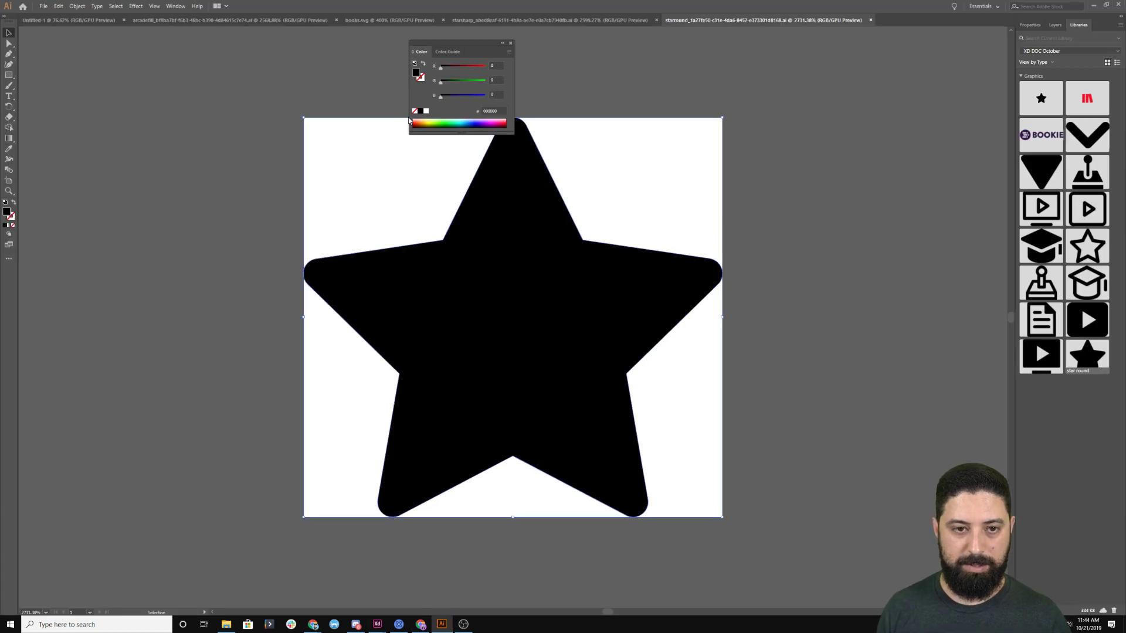
pyautogui.click(498, 111)
pyautogui.press('Tab')
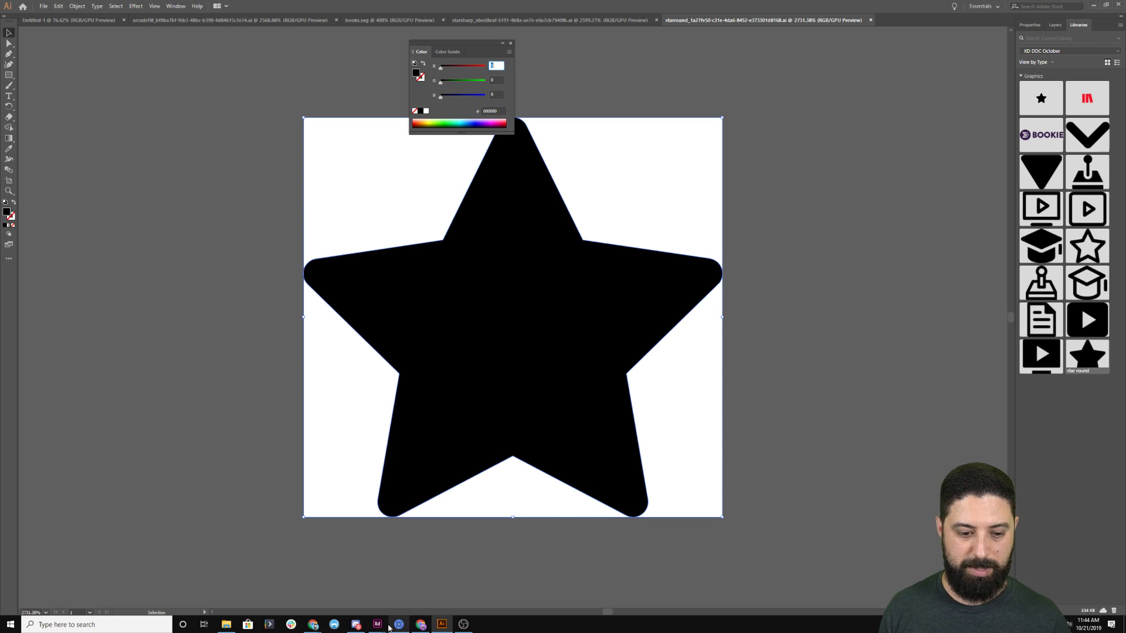
# Switch to Adobe XD, copy the hex code of the saved dark purple color, and return to Illustrator.
pyautogui.moveTo(377, 624)
pyautogui.click(366, 584)
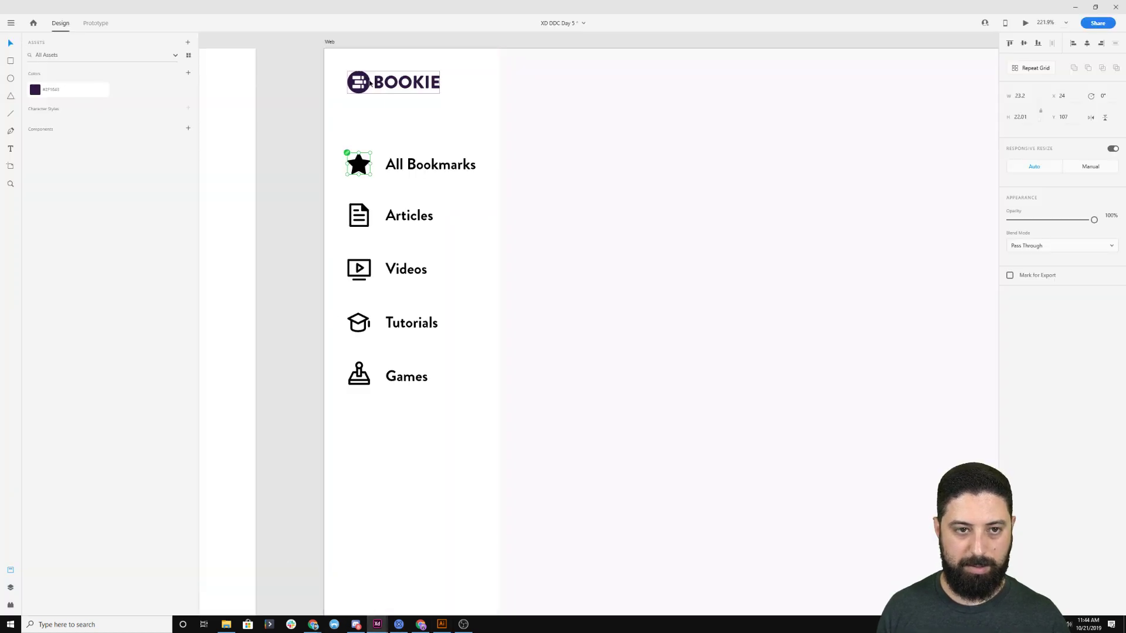
pyautogui.doubleClick(61, 92)
pyautogui.hotkey('ctrl', 'c')
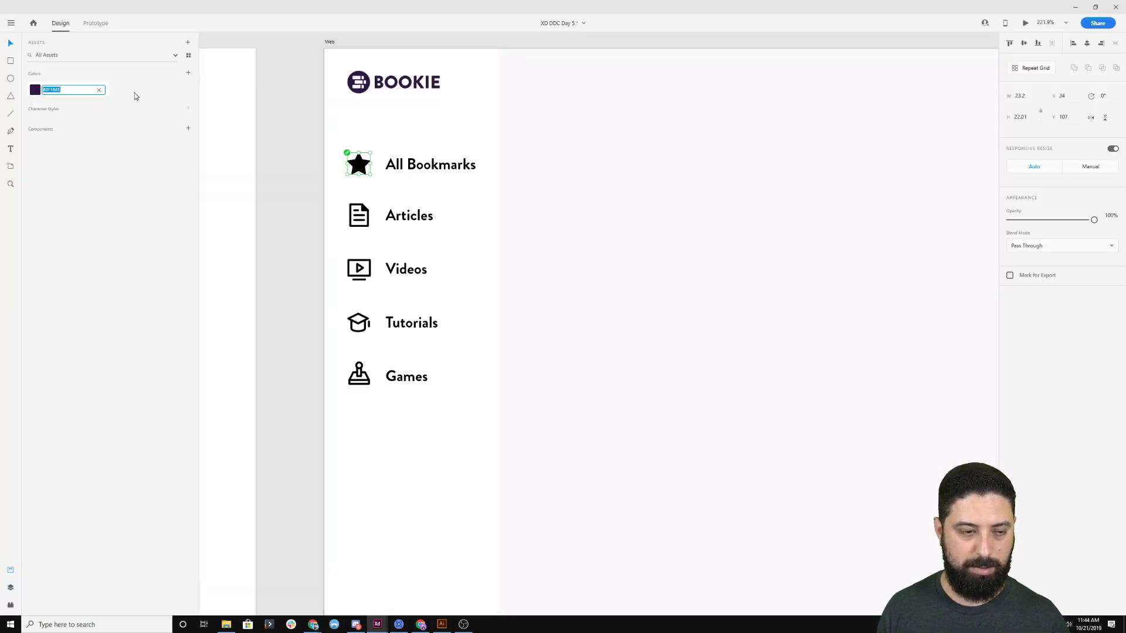
pyautogui.click(254, 165)
pyautogui.click(442, 623)
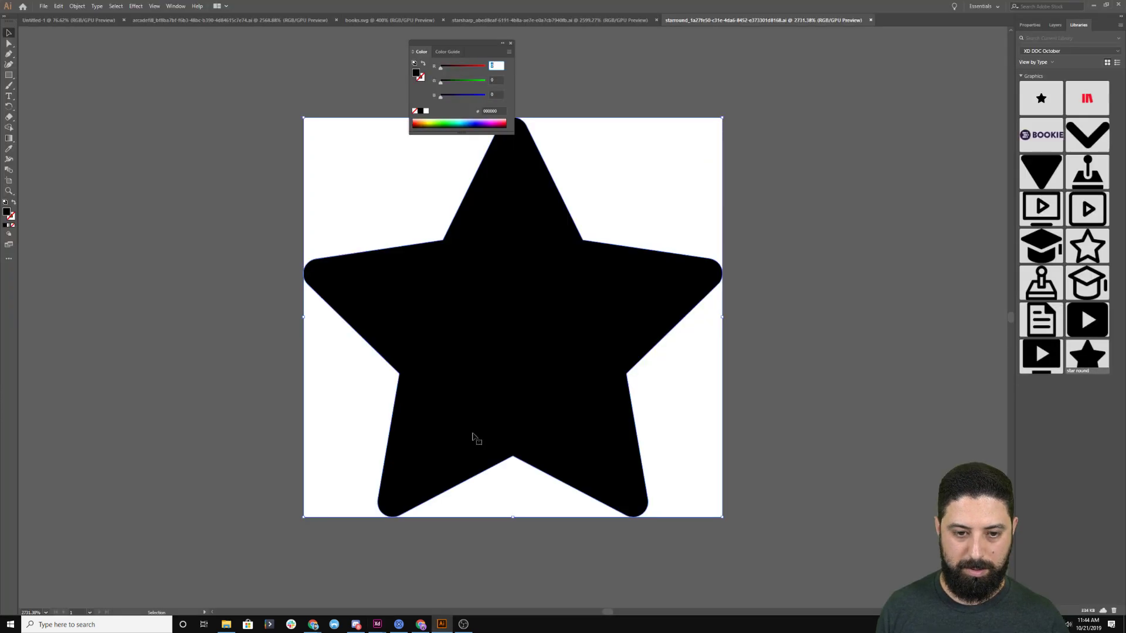
# Recolor the star with fill 2F1643 and close its document.
pyautogui.click(490, 110)
pyautogui.hotkey('ctrl', 'v')
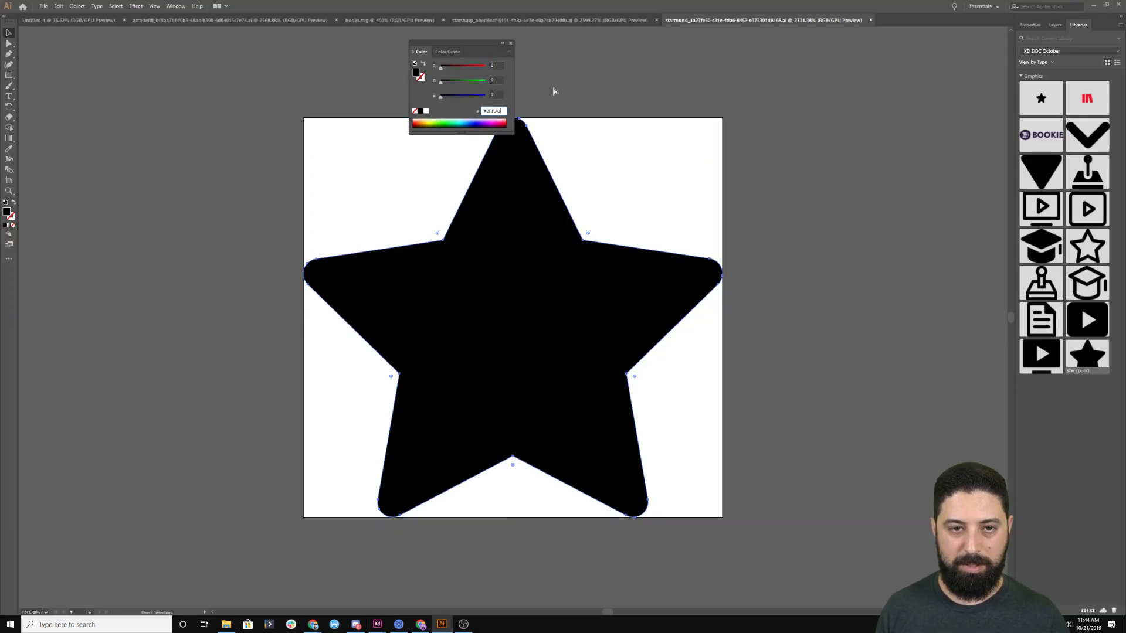
pyautogui.press('Return')
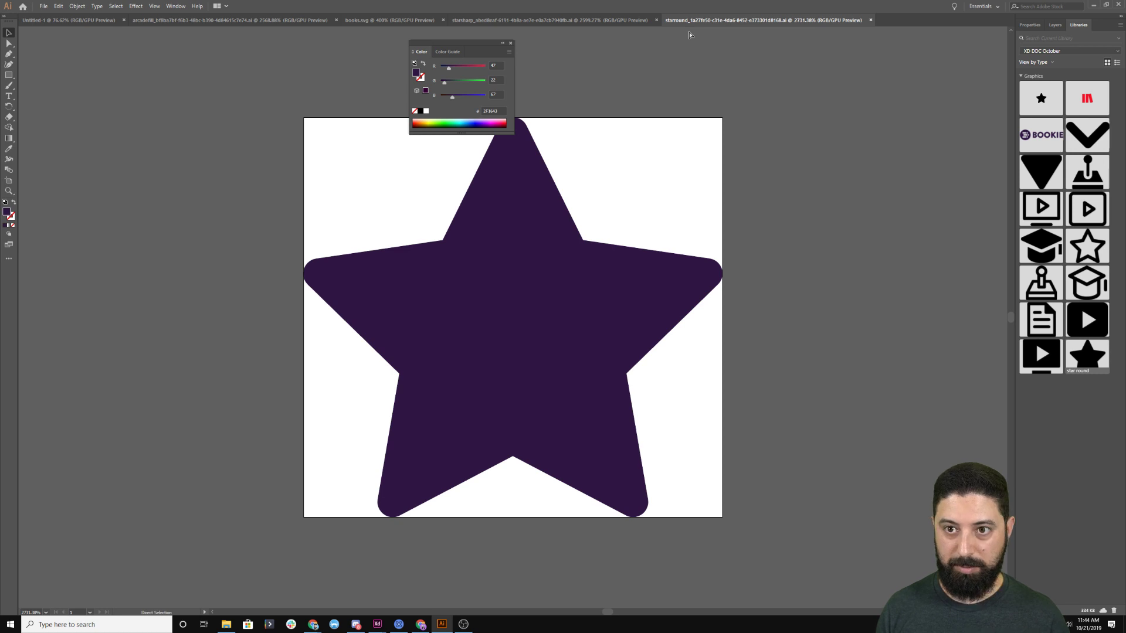
pyautogui.click(870, 20)
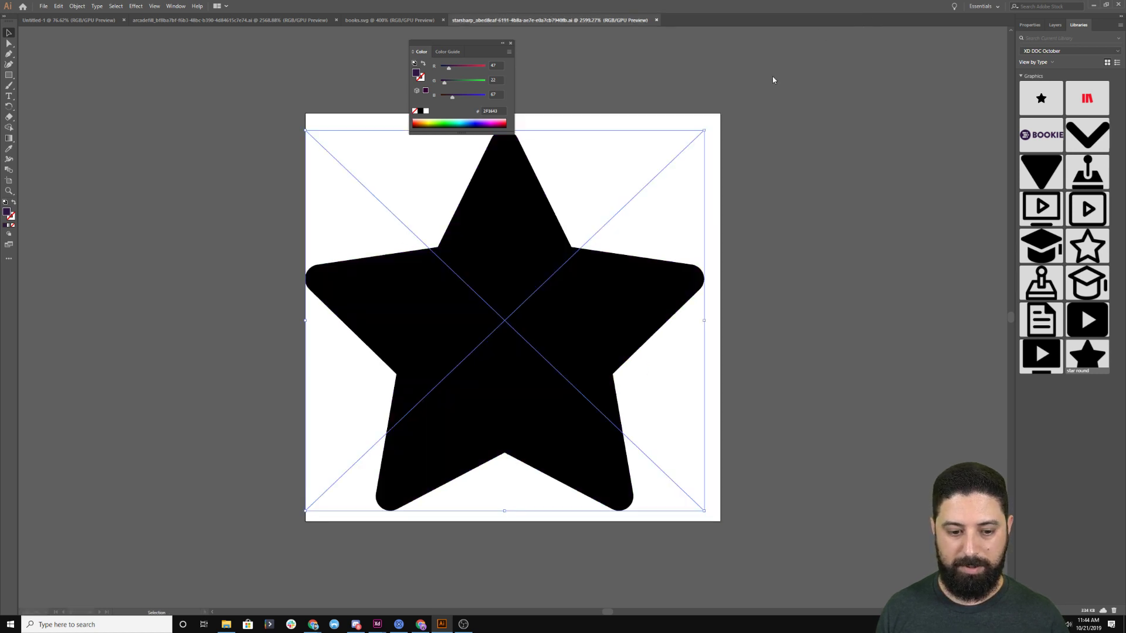
# Return to Adobe XD and draw a rectangle about 371 by 173 px on the Web artboard's pale content area beside the sidebar.
pyautogui.moveTo(382, 625)
pyautogui.click(378, 593)
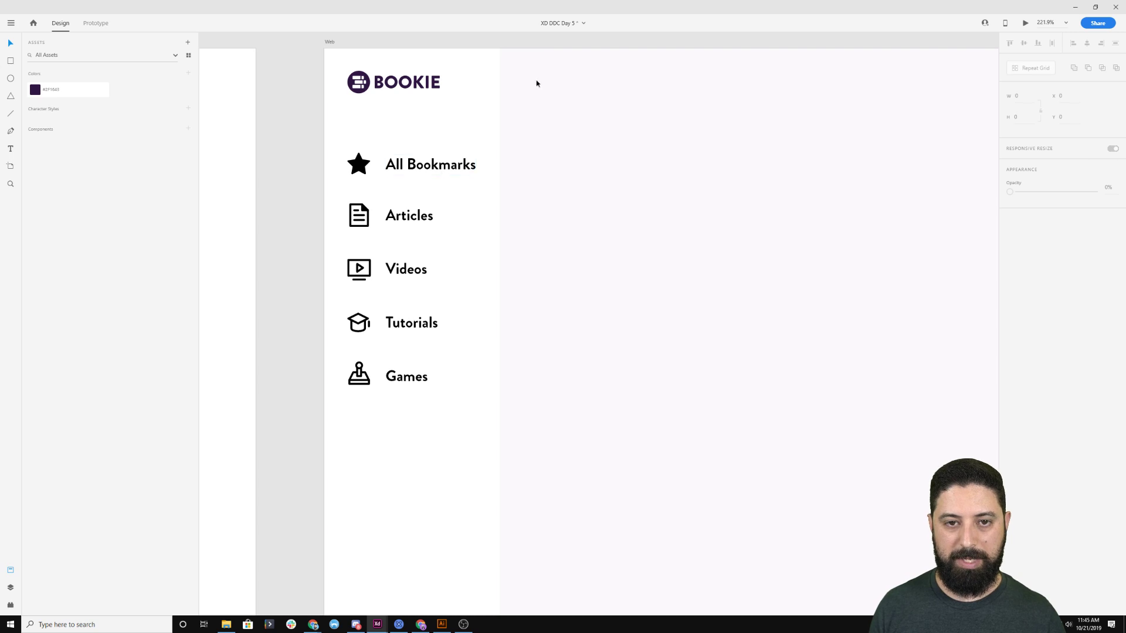
pyautogui.scroll(-2, 424, 94)
pyautogui.scroll(-2, 423, 94)
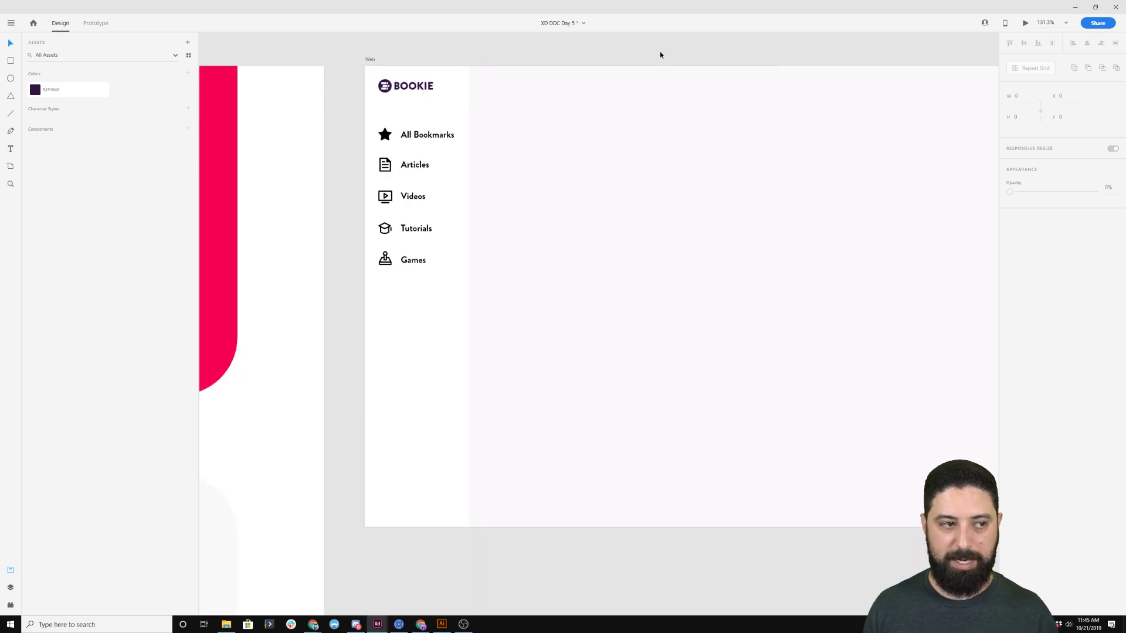
pyautogui.moveTo(649, 50); pyautogui.dragTo(556, 92)
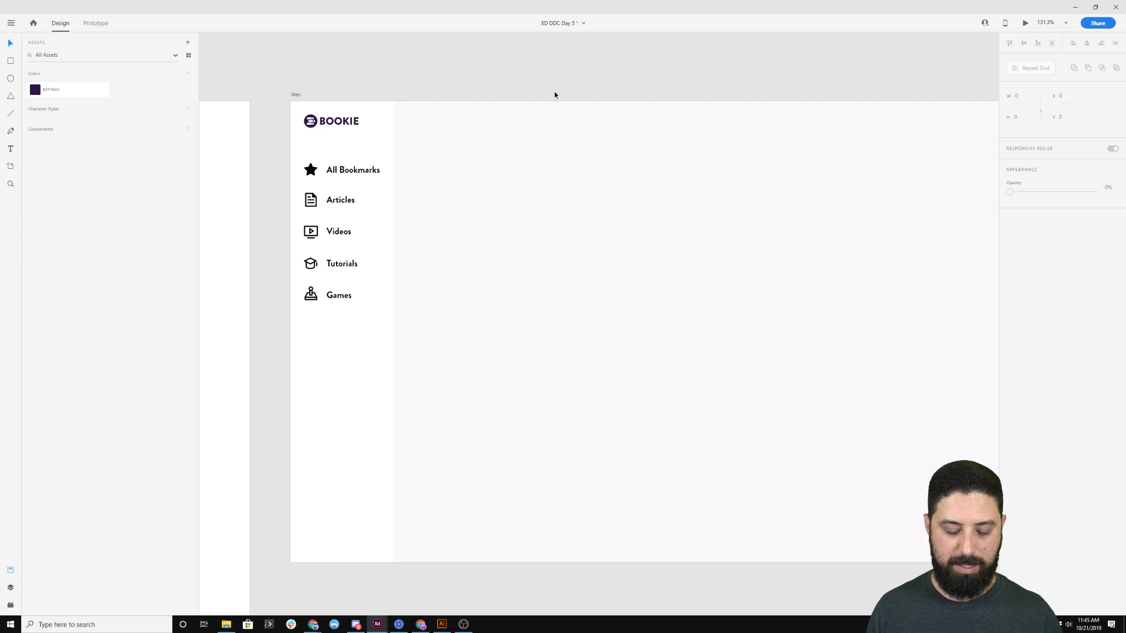
pyautogui.scroll(3, 556, 94)
pyautogui.scroll(2, 509, 146)
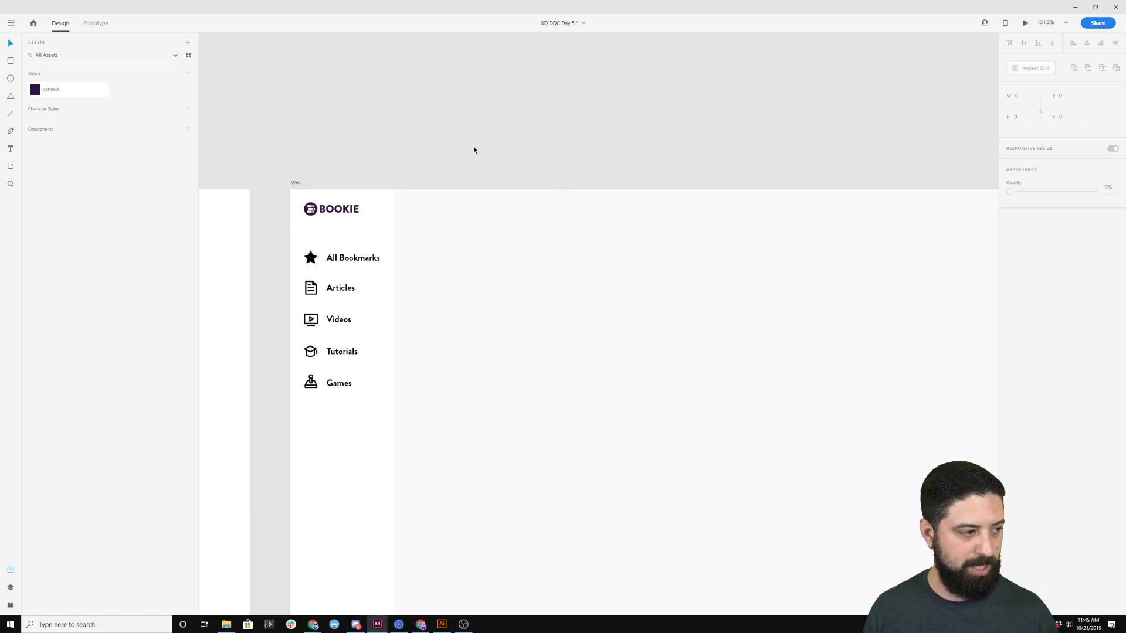
pyautogui.press('r')
pyautogui.scroll(-3, 508, 238)
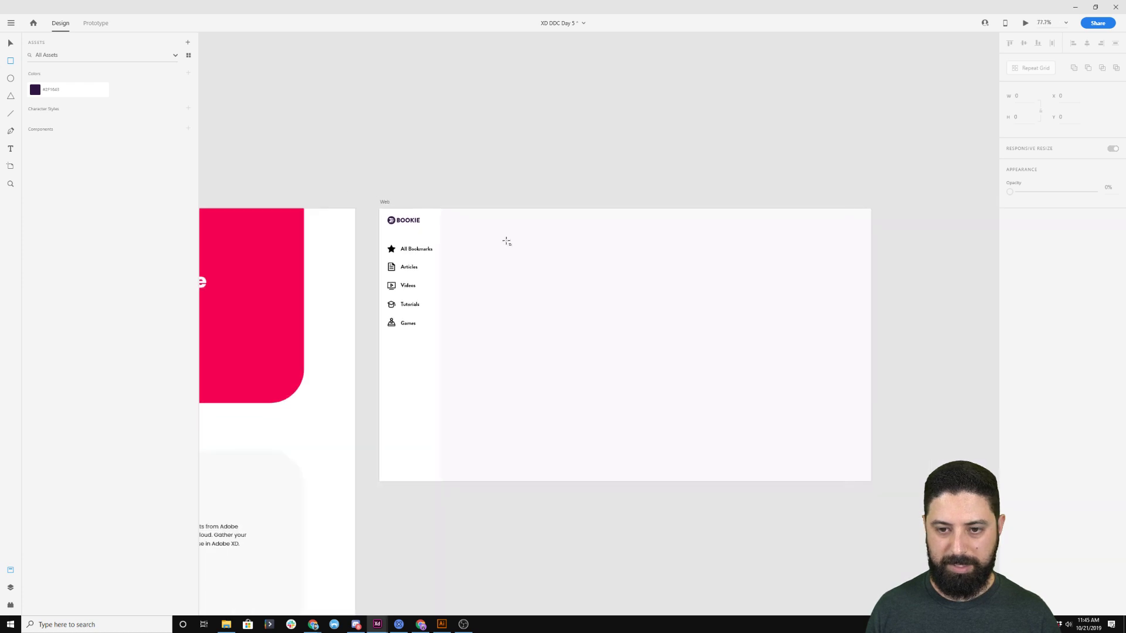
pyautogui.moveTo(457, 239); pyautogui.dragTo(583, 298)
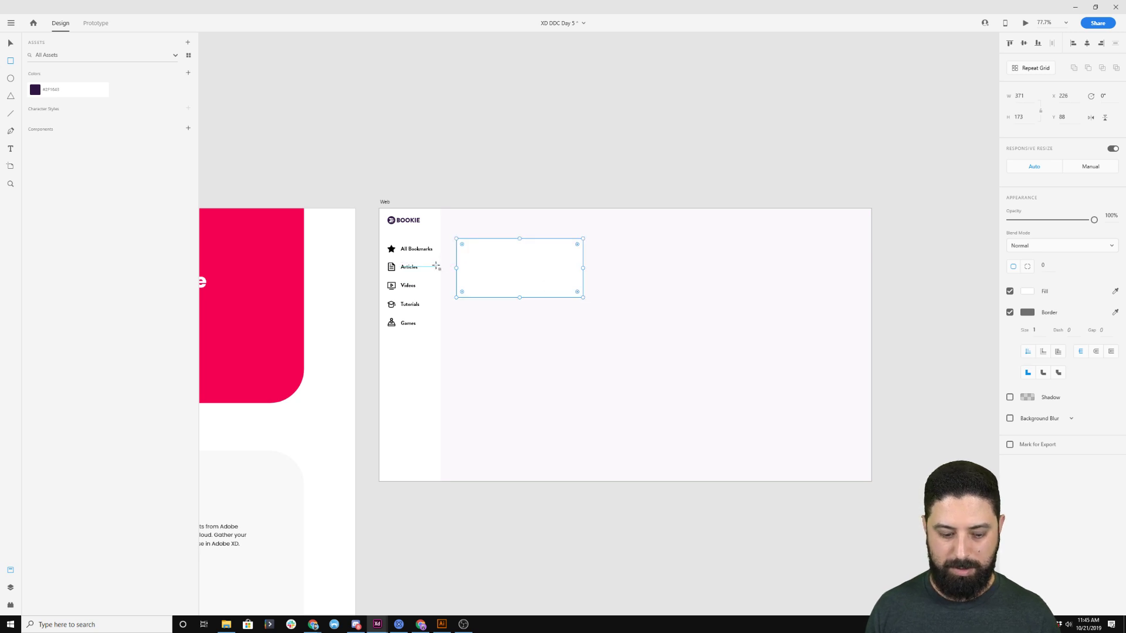
# Move the new rectangle to X 220, Y 54 and widen it to 1220 px so it reaches the artboard's far edge.
pyautogui.press('v')
pyautogui.press('Left')
pyautogui.press('Left')
pyautogui.press('Left')
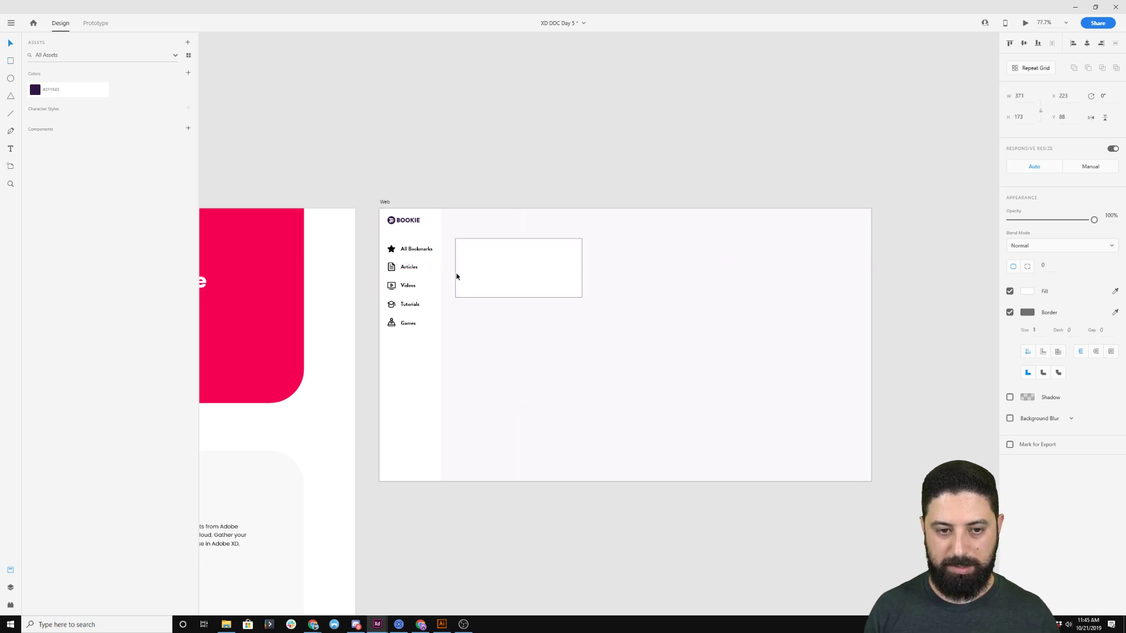
pyautogui.press('Left')
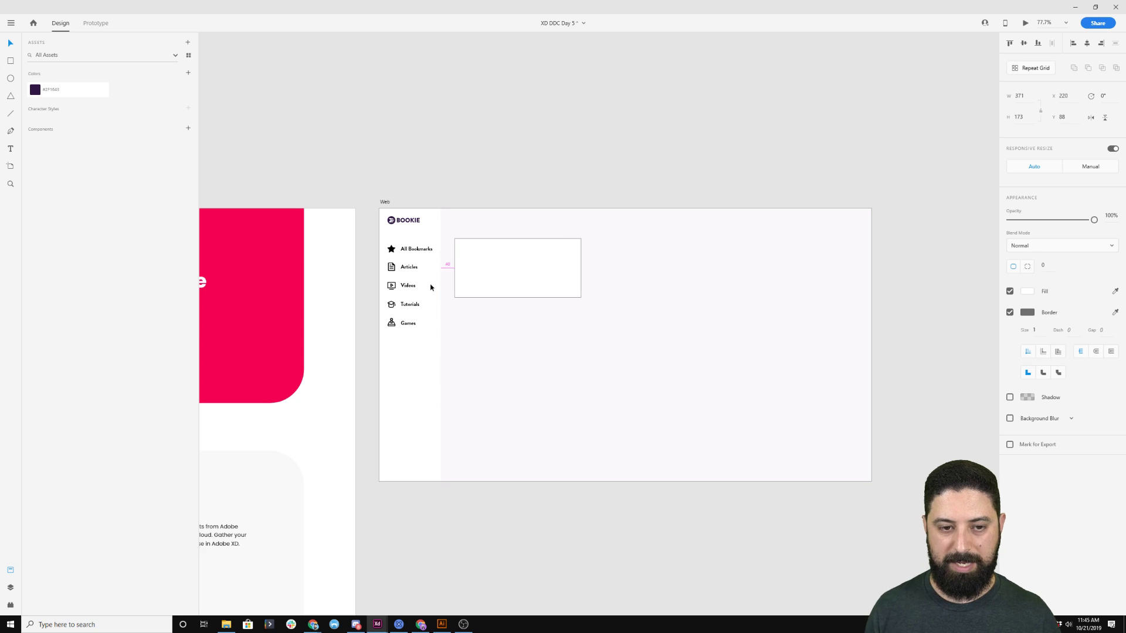
pyautogui.moveTo(514, 277); pyautogui.dragTo(870, 256)
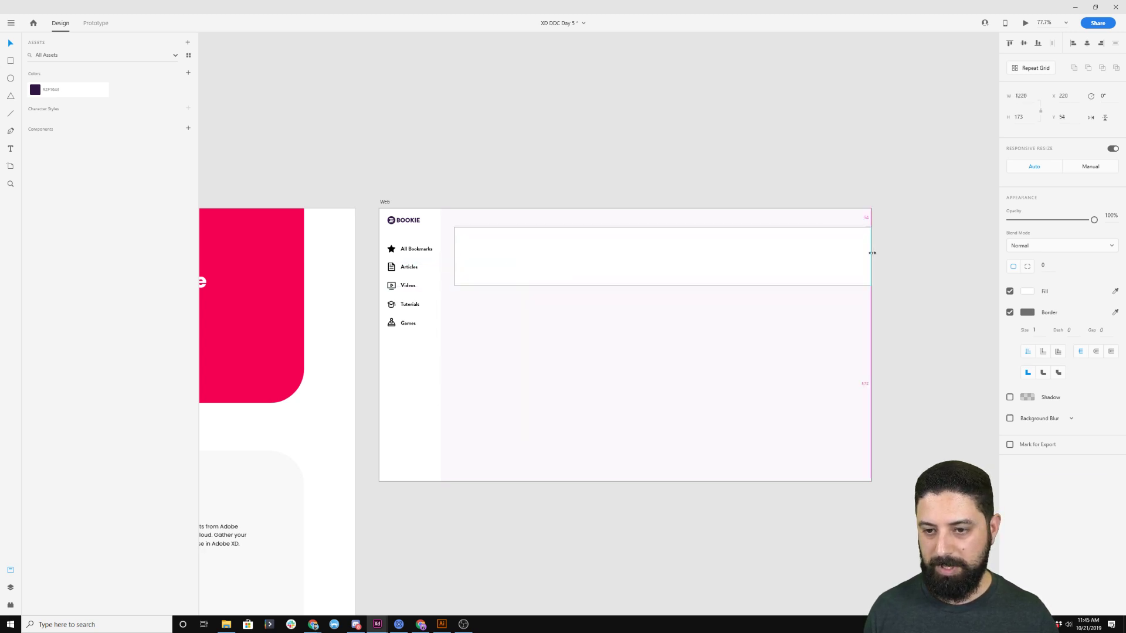
# Subtract 40 px from the content rectangle's width and divide the resulting 1180 px by three.
pyautogui.click(1029, 95)
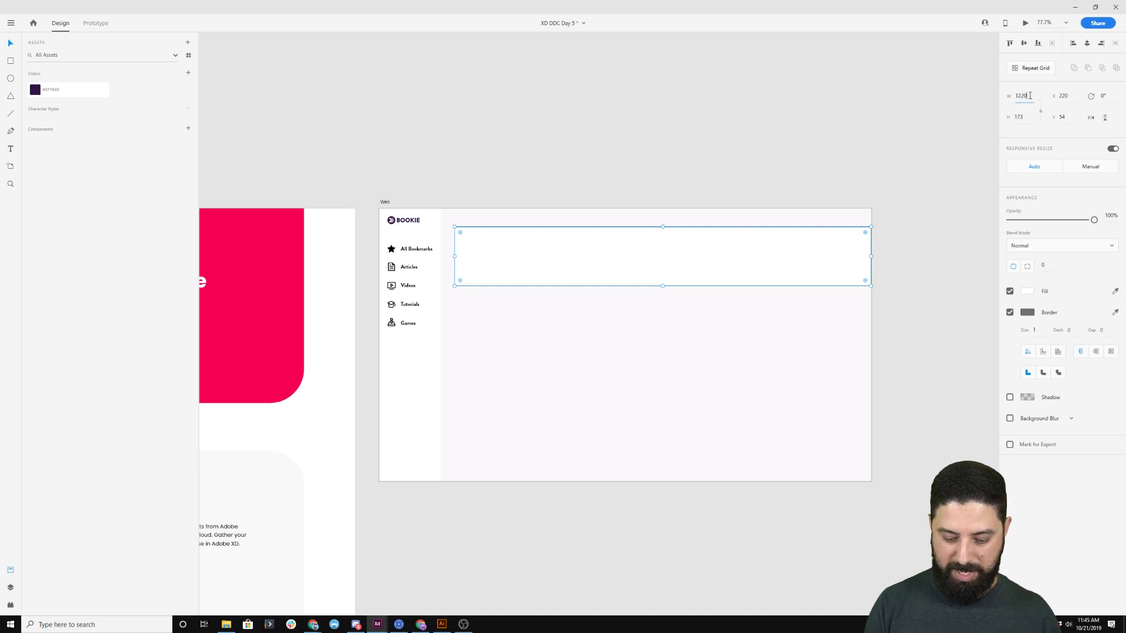
pyautogui.write('-40')
pyautogui.press('Return')
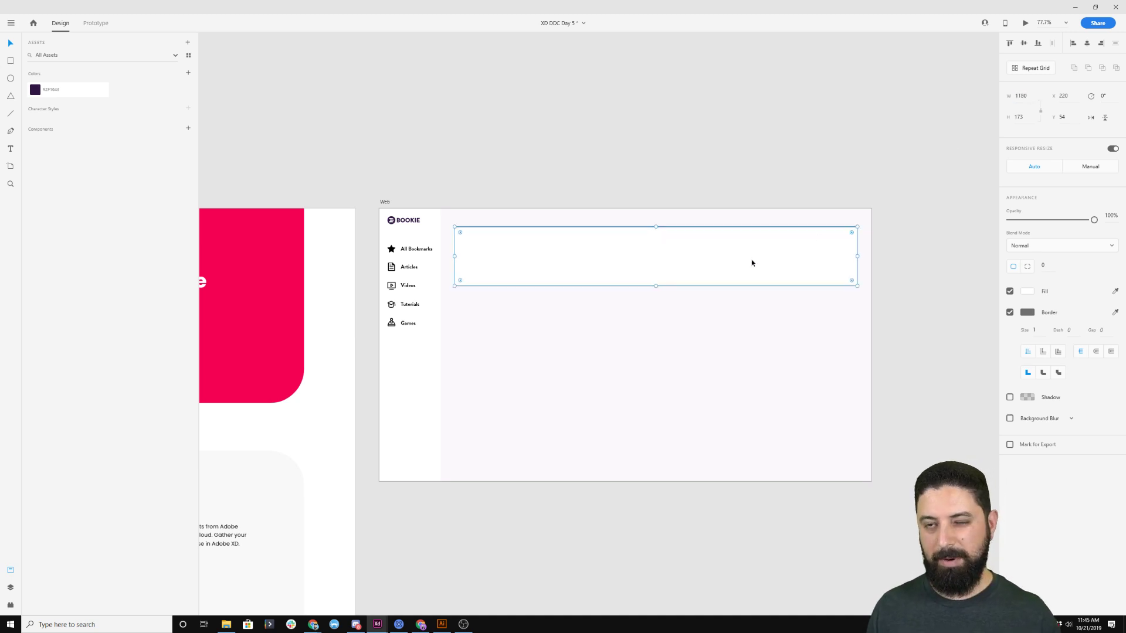
pyautogui.click(1031, 95)
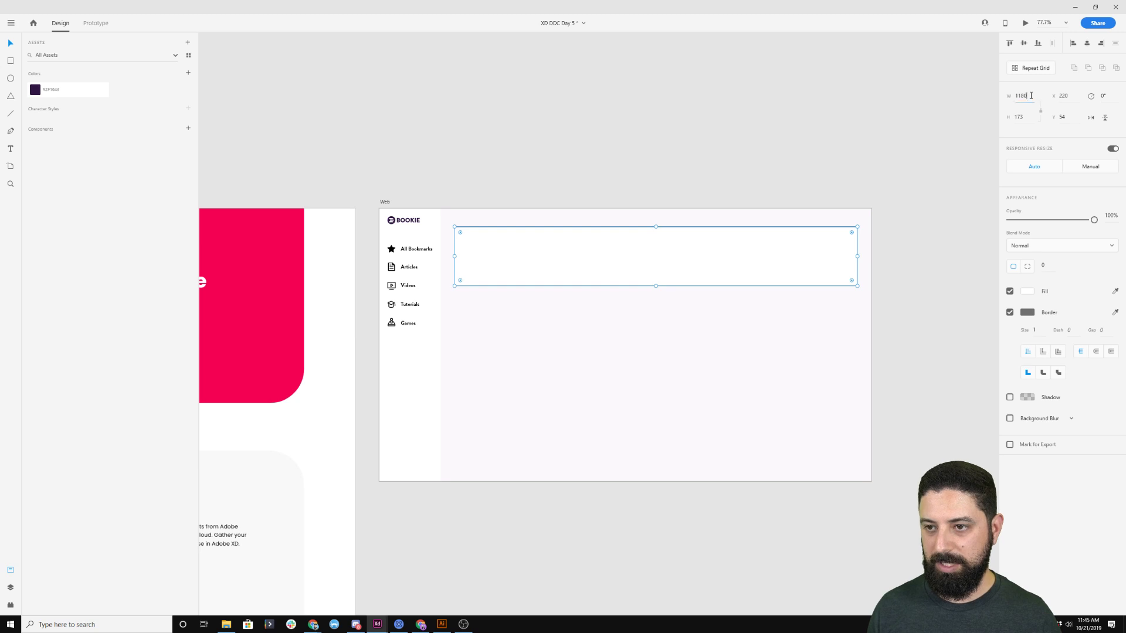
pyautogui.write('/3')
pyautogui.press('Return')
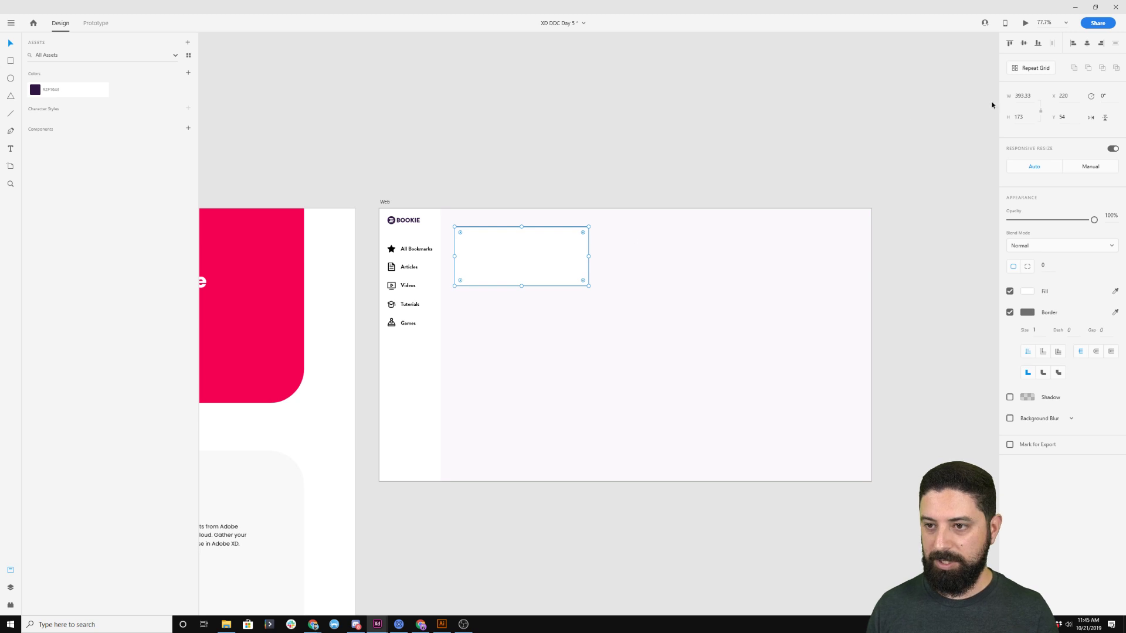
# Set the rectangle's width to 373 px by taking 20 px off the whole-number width.
pyautogui.moveTo(1022, 96); pyautogui.dragTo(1044, 102)
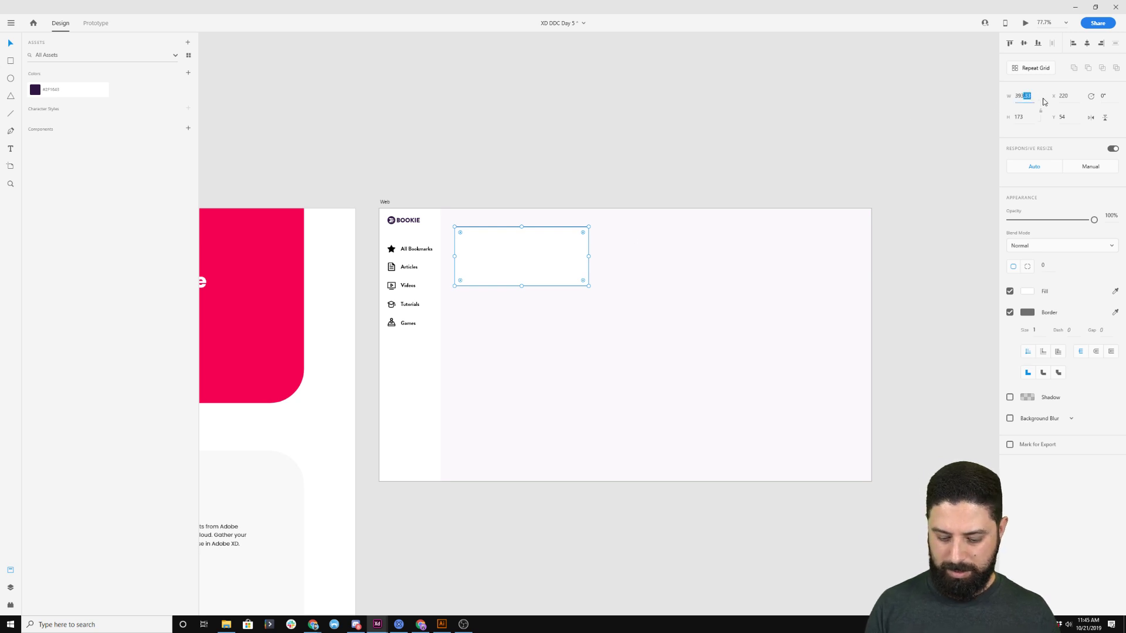
pyautogui.write('-20')
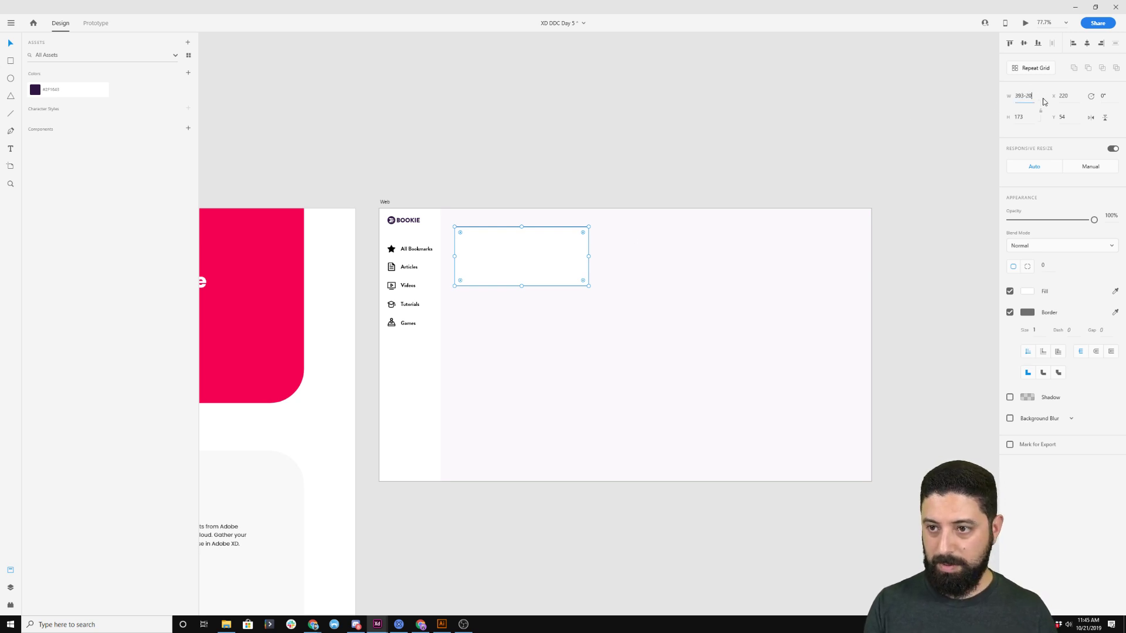
pyautogui.press('Return')
# Try out two evenly spaced copies of the rectangle across the content area, and delete both copies.
pyautogui.click(518, 255)
pyautogui.hotkey('ctrl', 'r')
pyautogui.moveTo(581, 256); pyautogui.dragTo(780, 256)
pyautogui.hotkey('ctrl', 'd')
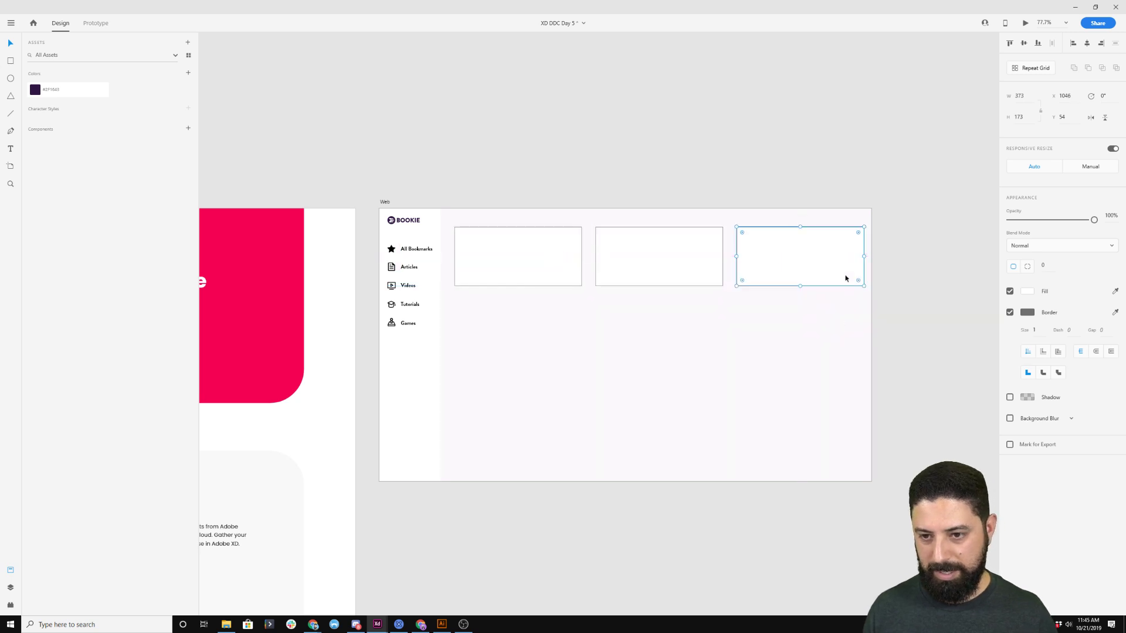
pyautogui.keyDown('shift'); pyautogui.click(693, 256); pyautogui.keyUp('shift')
pyautogui.press('Delete')
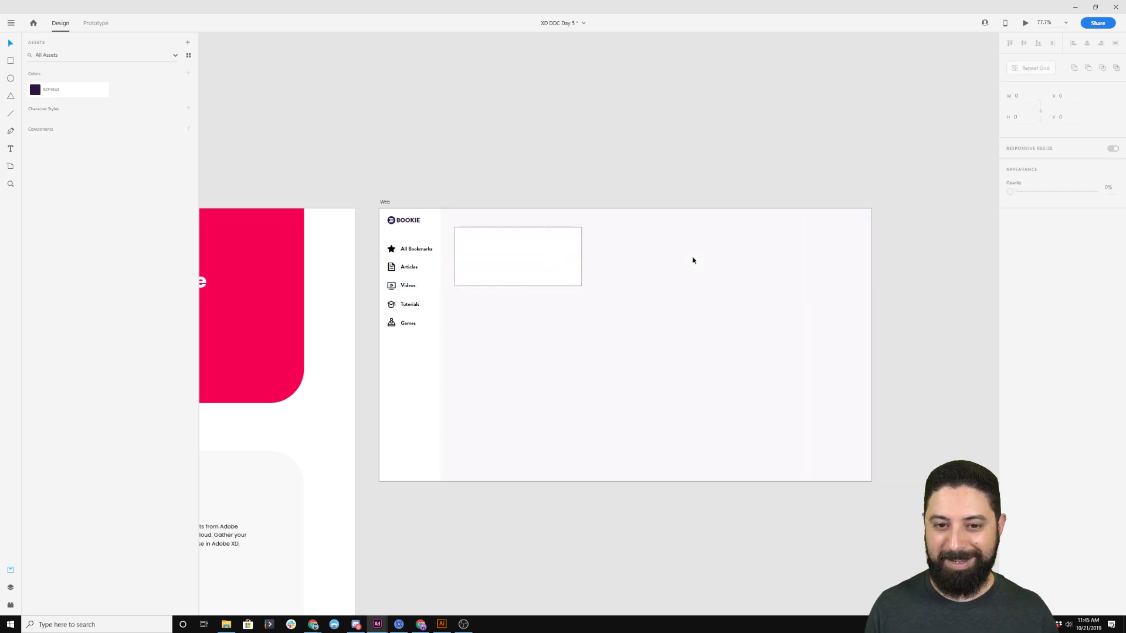
# Reduce the remaining rectangle's width by 10 px to 363 px.
pyautogui.click(1023, 96)
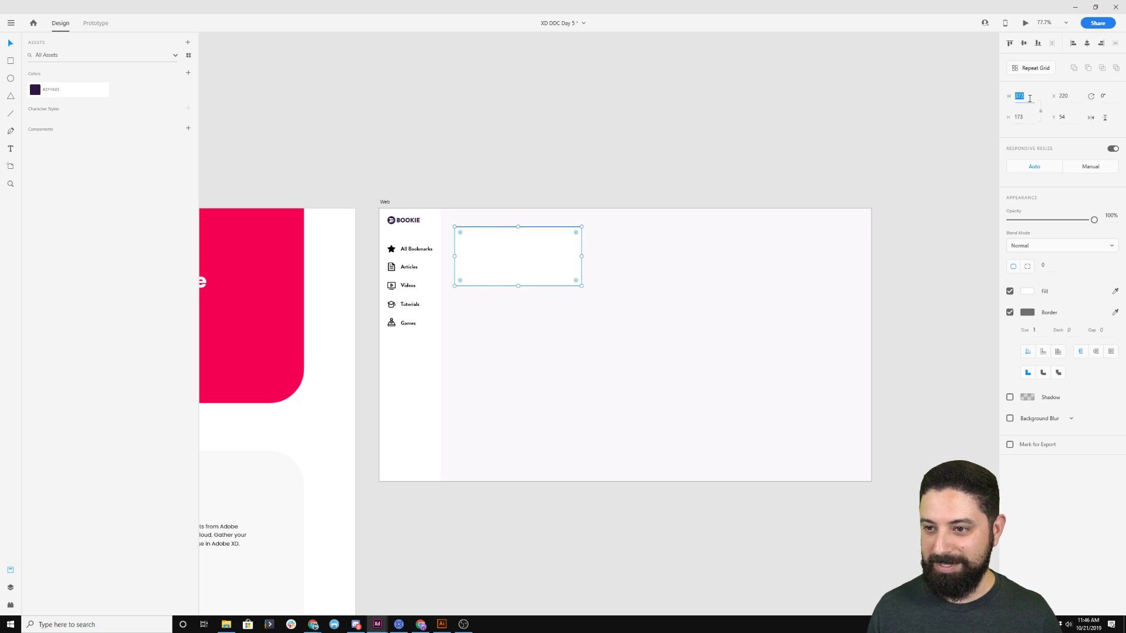
pyautogui.hotkey('shift', 'Down')
# Try placing a copy of the 363 px rectangle beside the original, and undo it.
pyautogui.hotkey('ctrl', 'r')
pyautogui.moveTo(578, 256); pyautogui.dragTo(641, 259)
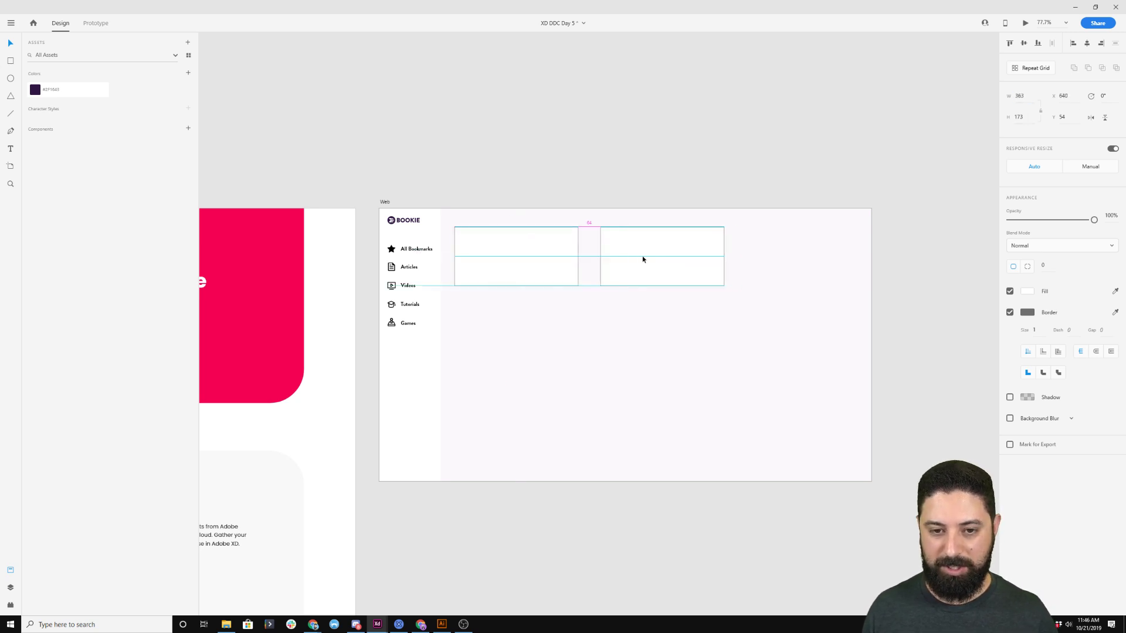
pyautogui.hotkey('ctrl', 'z')
# Remove the rectangle's border and round all its corners with a radius of 8.
pyautogui.scroll(5, 525, 262)
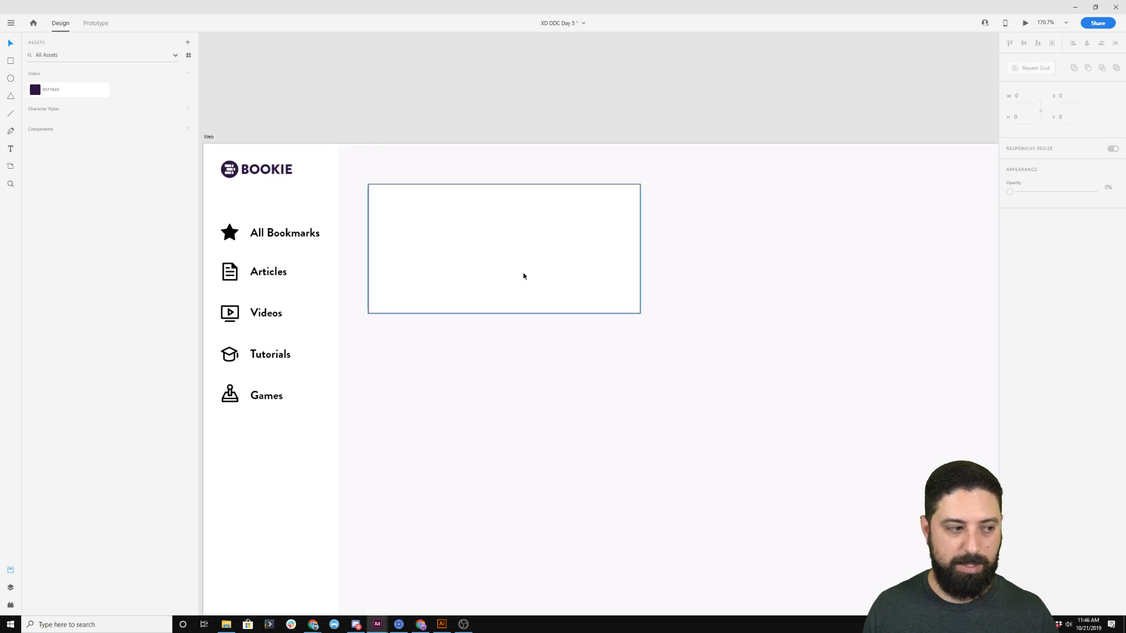
pyautogui.click(482, 233)
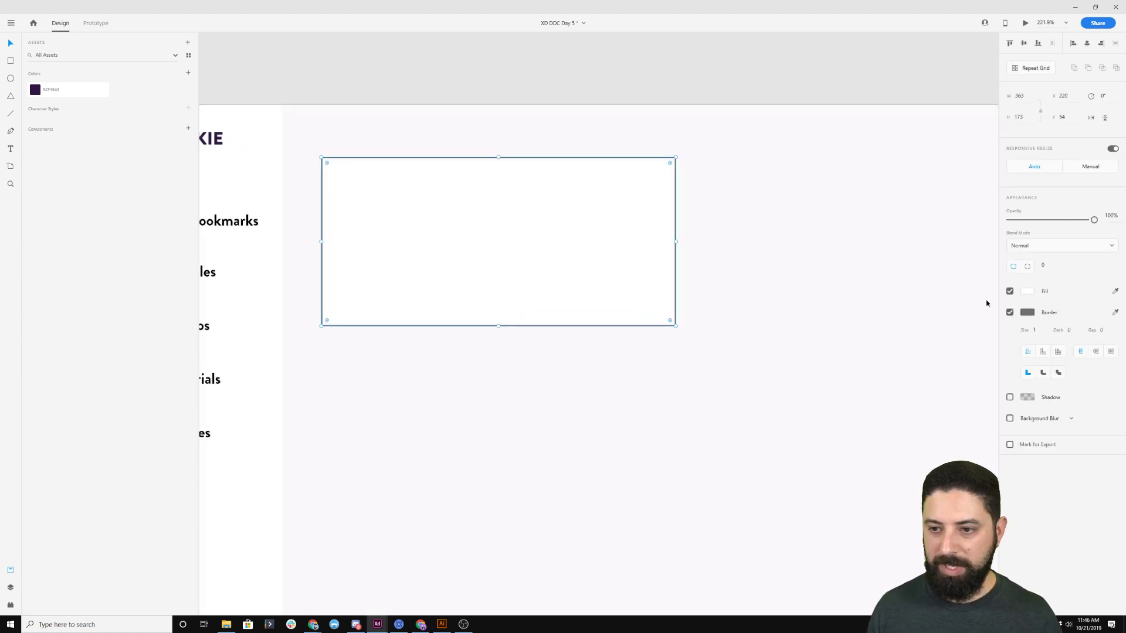
pyautogui.click(1010, 312)
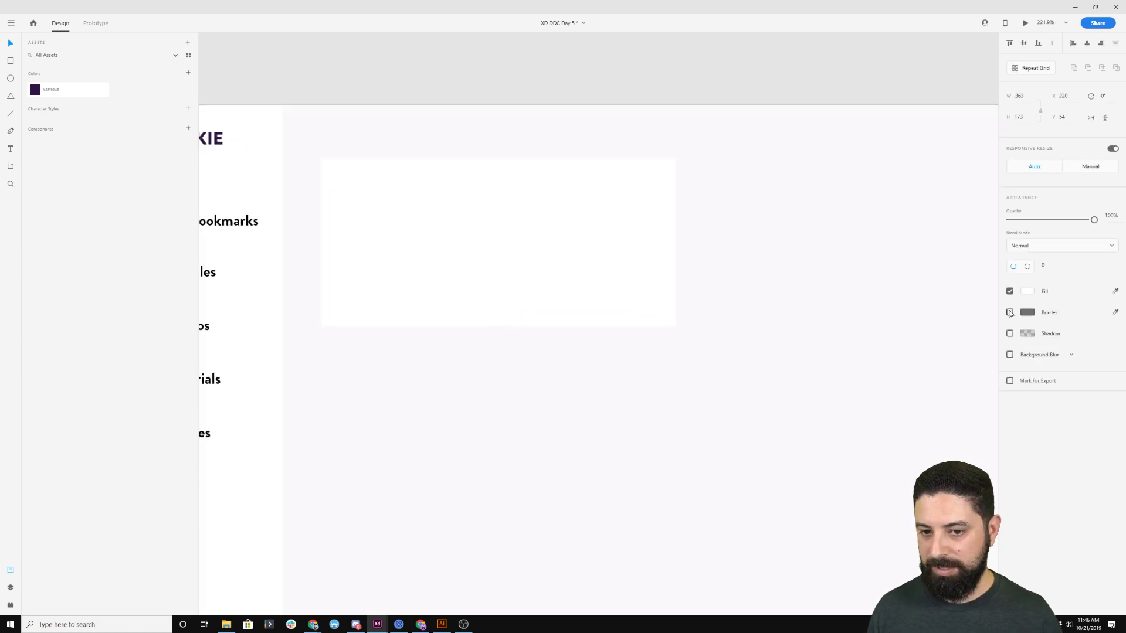
pyautogui.click(1045, 267)
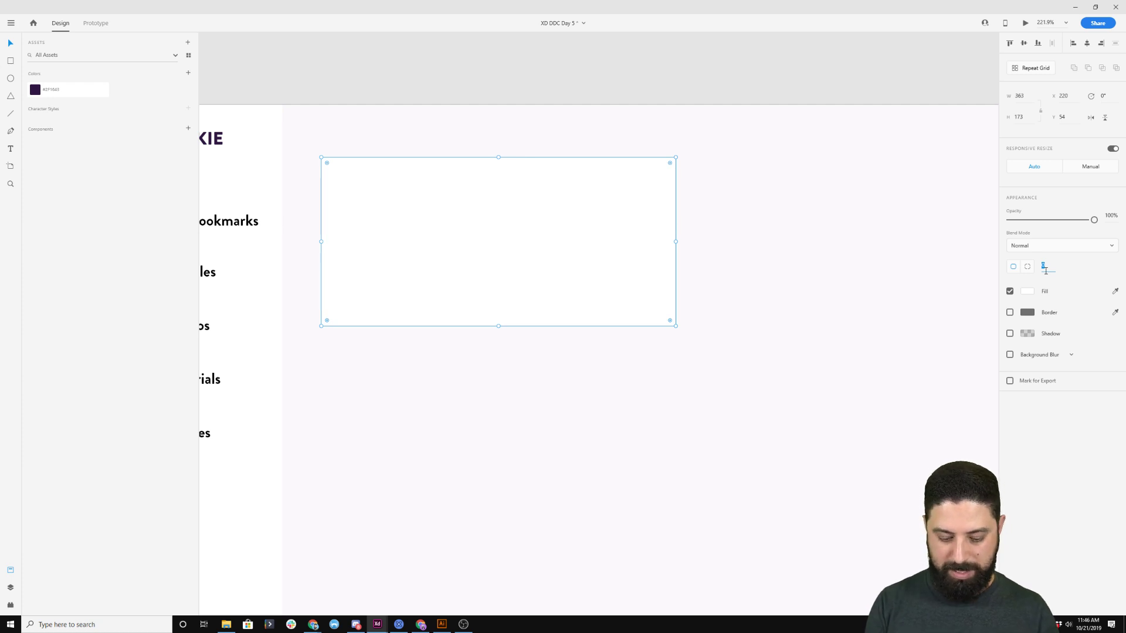
pyautogui.write('8')
# Turn on the card's drop shadow and color it with the saved dark purple at 16% opacity.
pyautogui.click(1009, 332)
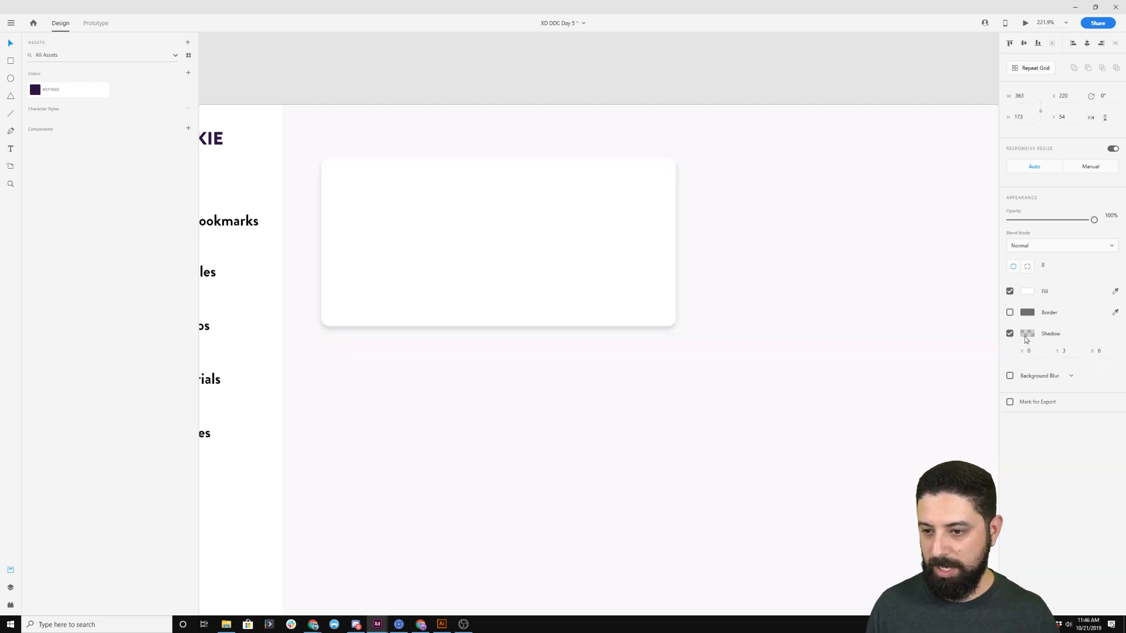
pyautogui.click(1031, 336)
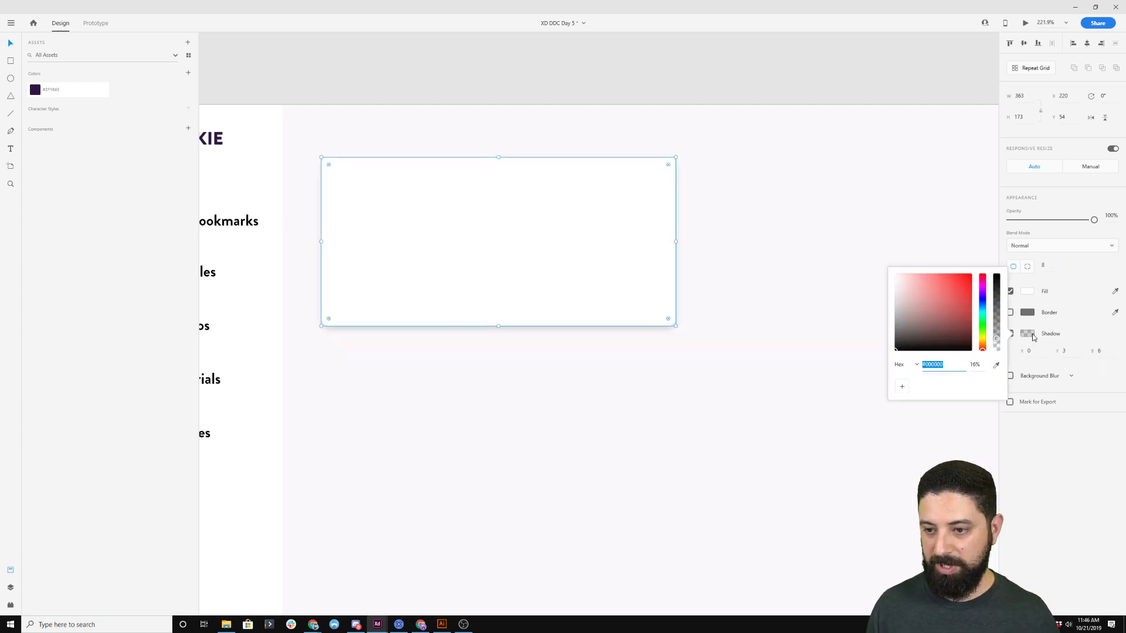
pyautogui.click(995, 365)
pyautogui.click(33, 89)
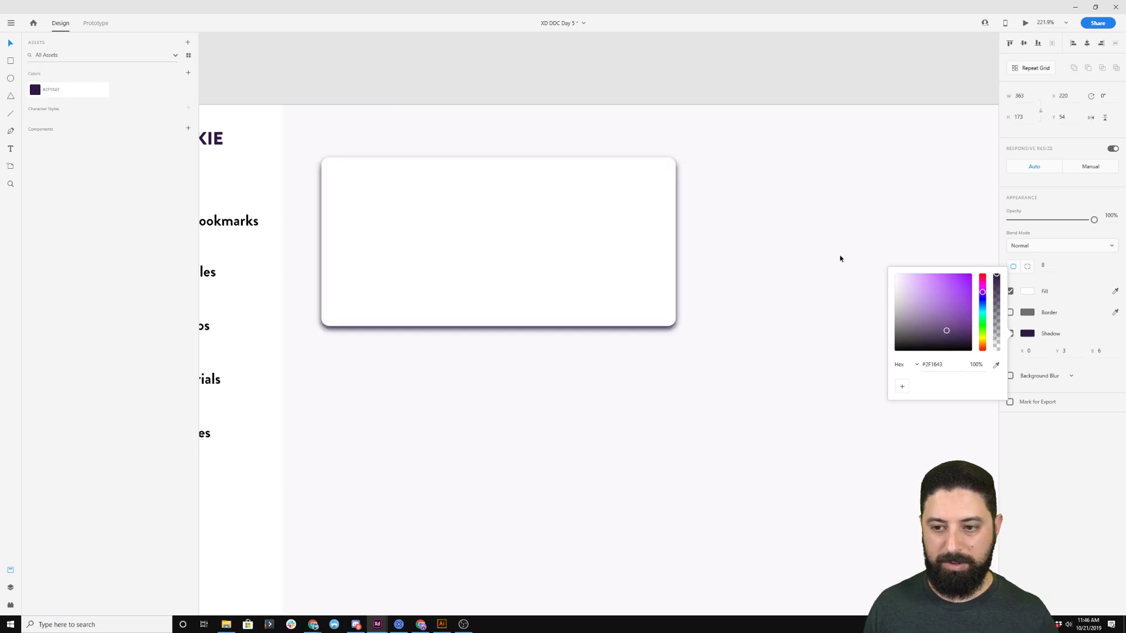
pyautogui.click(976, 365)
pyautogui.write('16')
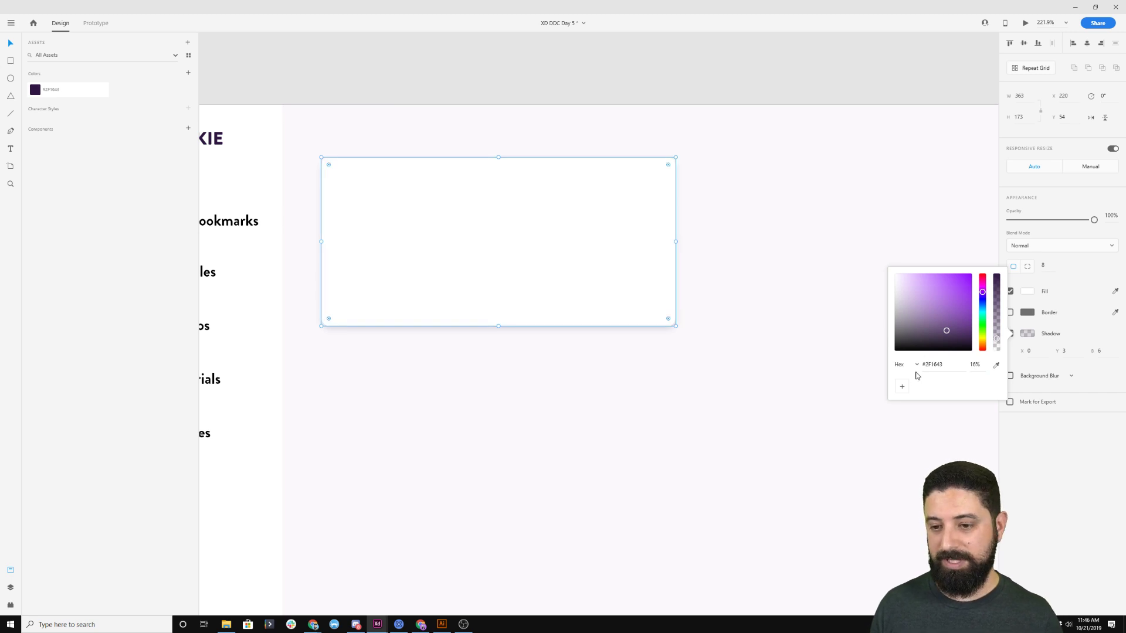
# Set the card shadow's Y offset to 8 and its blur to 40.
pyautogui.click(1068, 354)
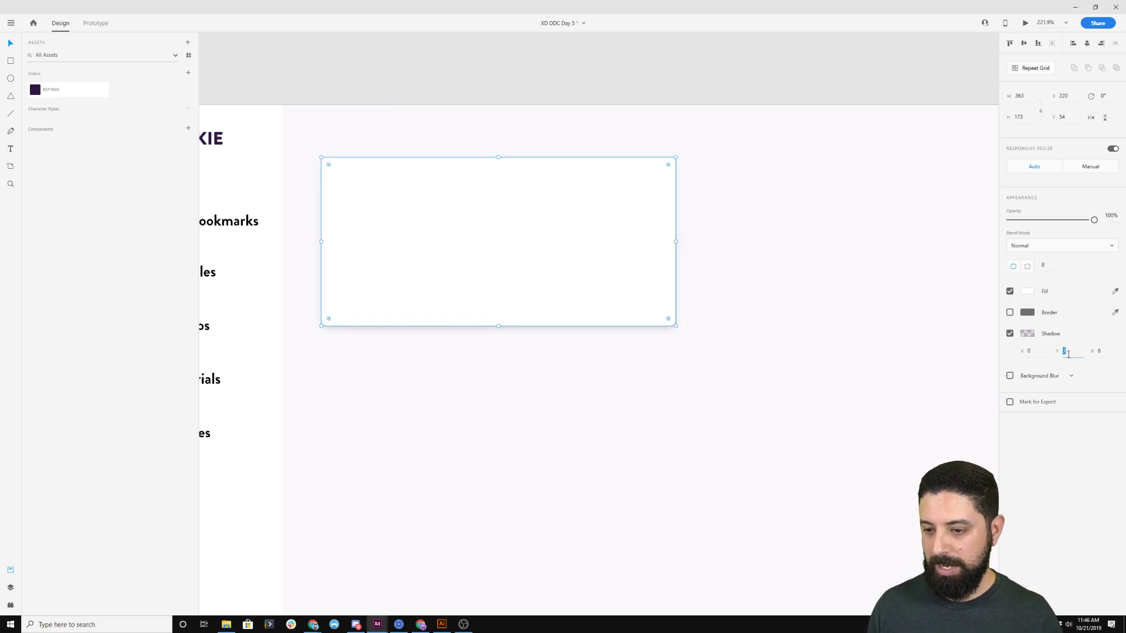
pyautogui.press('Up')
pyautogui.press('Up')
pyautogui.press('Up')
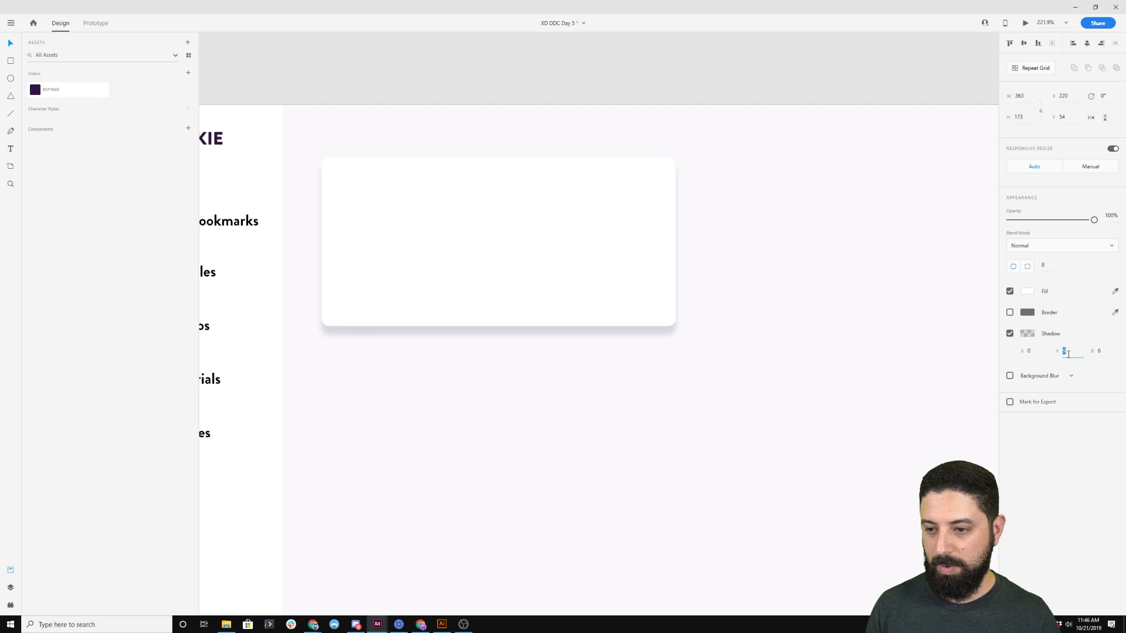
pyautogui.press('Down')
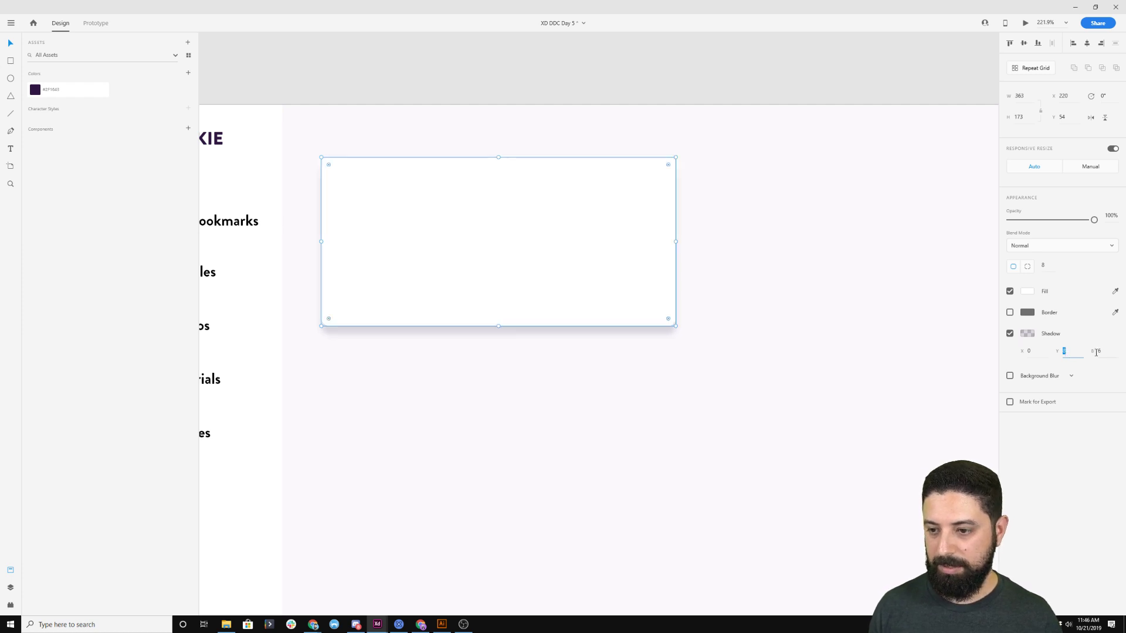
pyautogui.click(1114, 353)
pyautogui.write('40')
pyautogui.press('Return')
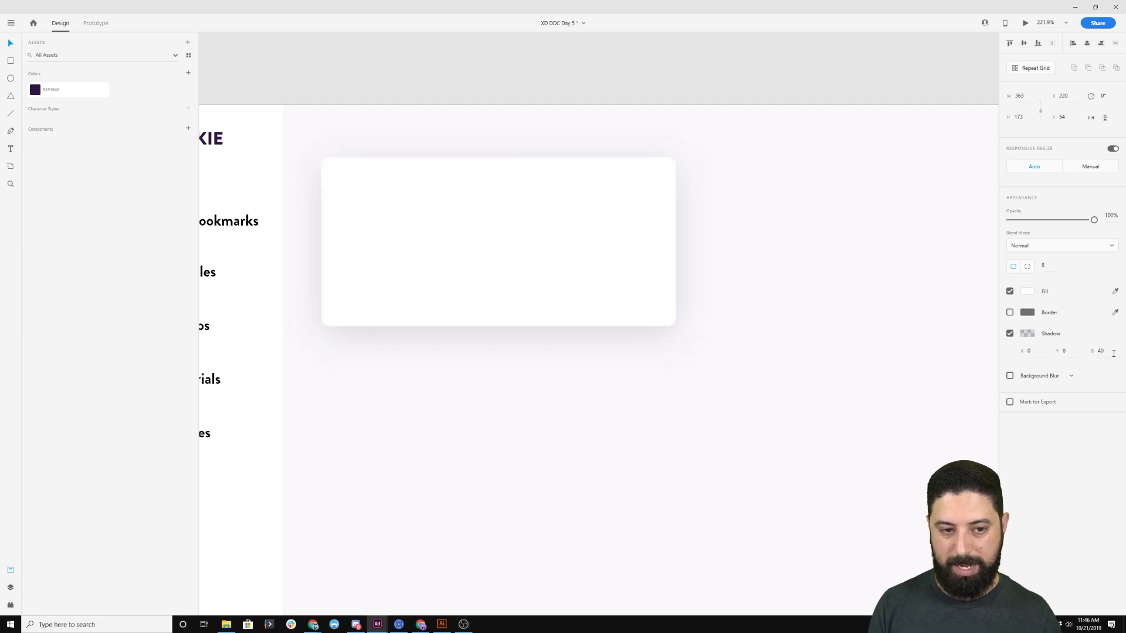
# Lower the card shadow color's opacity to 8% and deselect the card.
pyautogui.click(1027, 333)
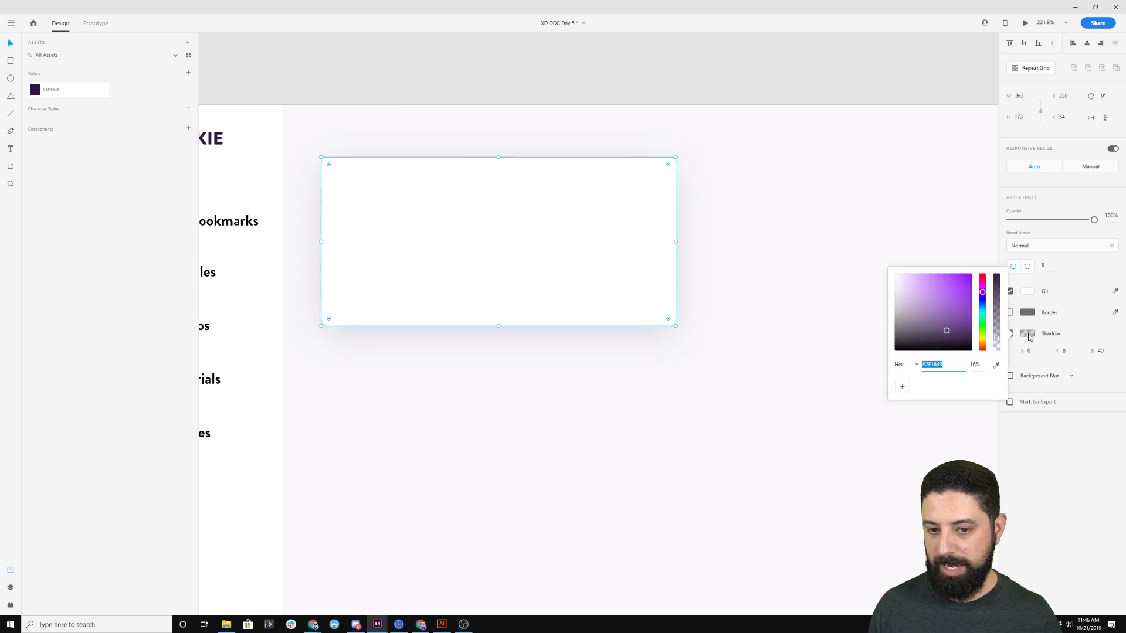
pyautogui.click(976, 364)
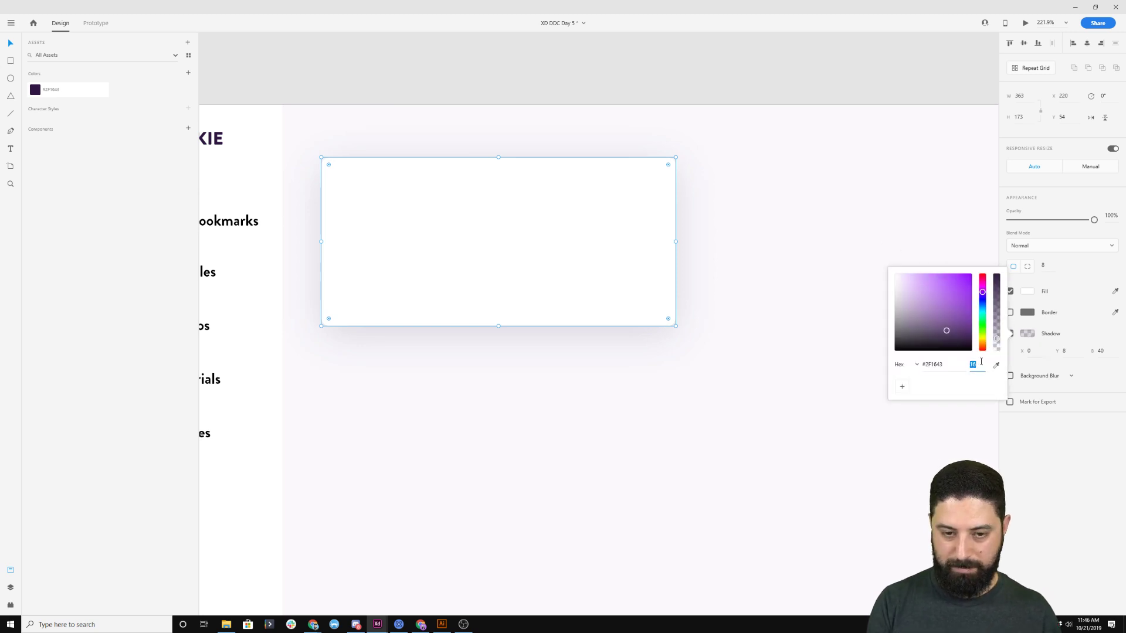
pyautogui.write('8')
pyautogui.press('Return')
pyautogui.click(839, 217)
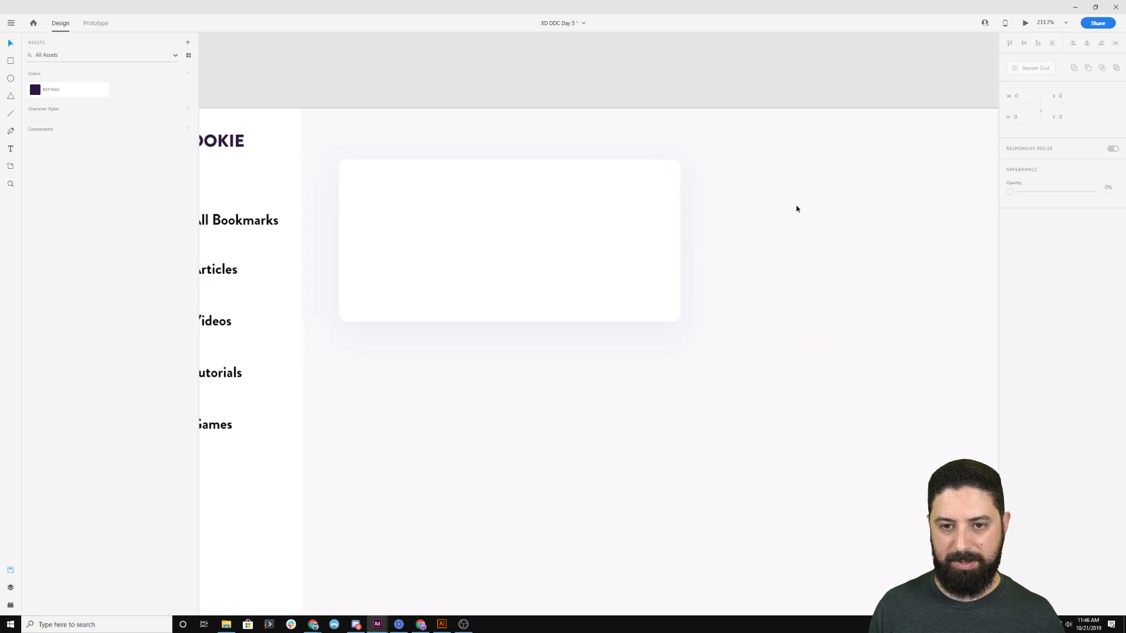
# Stretch the card's lower edge down to a height of about 215 px.
pyautogui.scroll(-5, 797, 209)
pyautogui.hscroll(5, 592, 134)
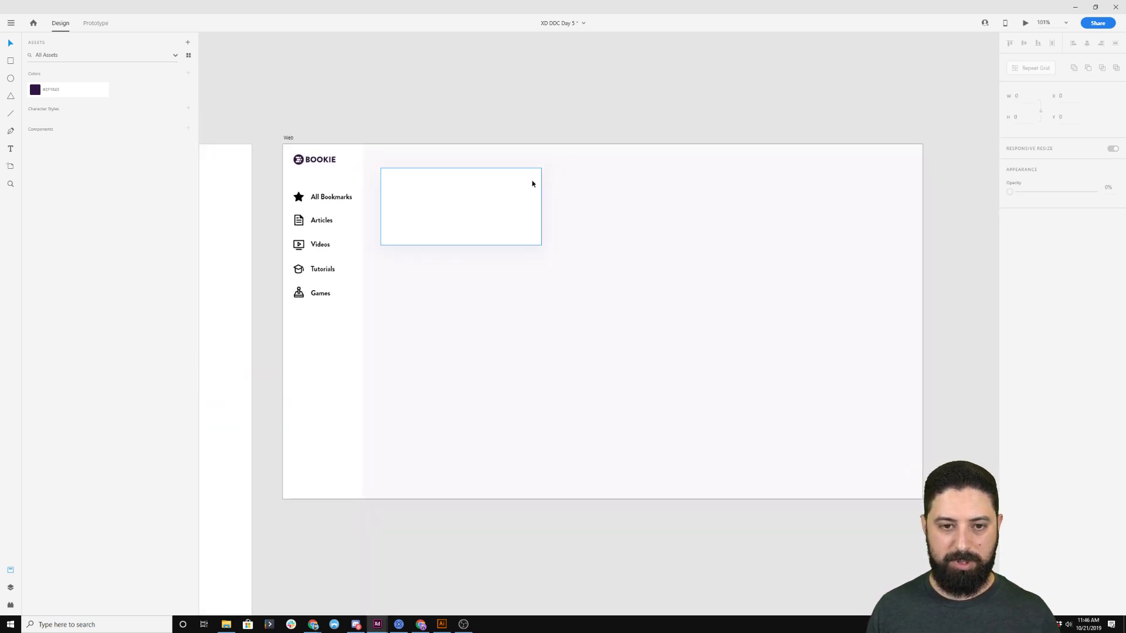
pyautogui.click(488, 235)
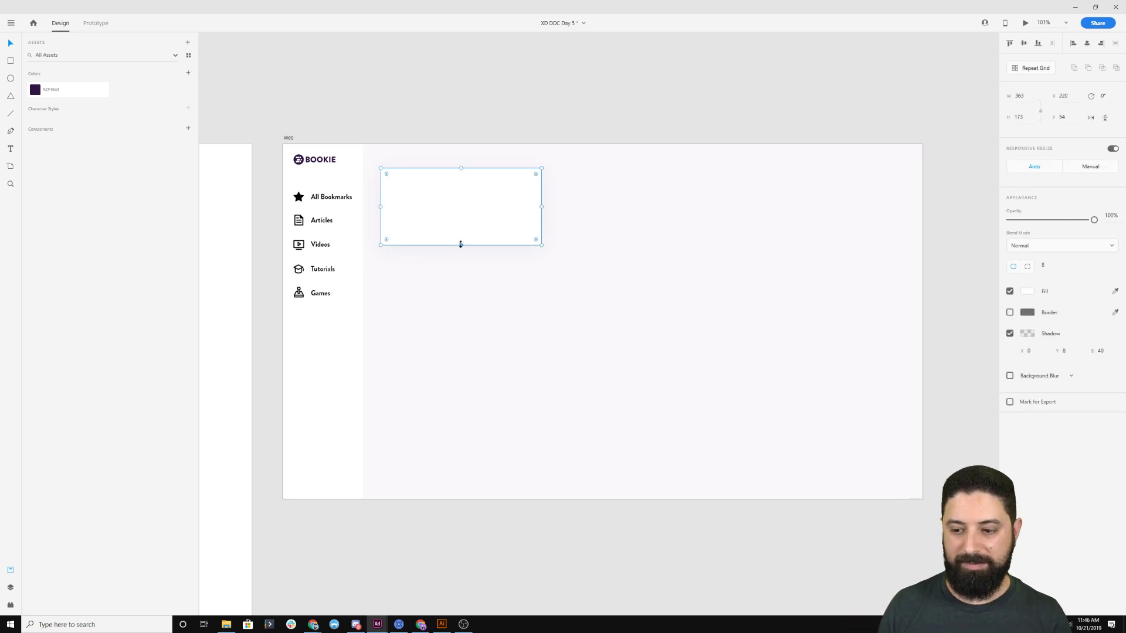
pyautogui.moveTo(461, 244); pyautogui.dragTo(464, 265)
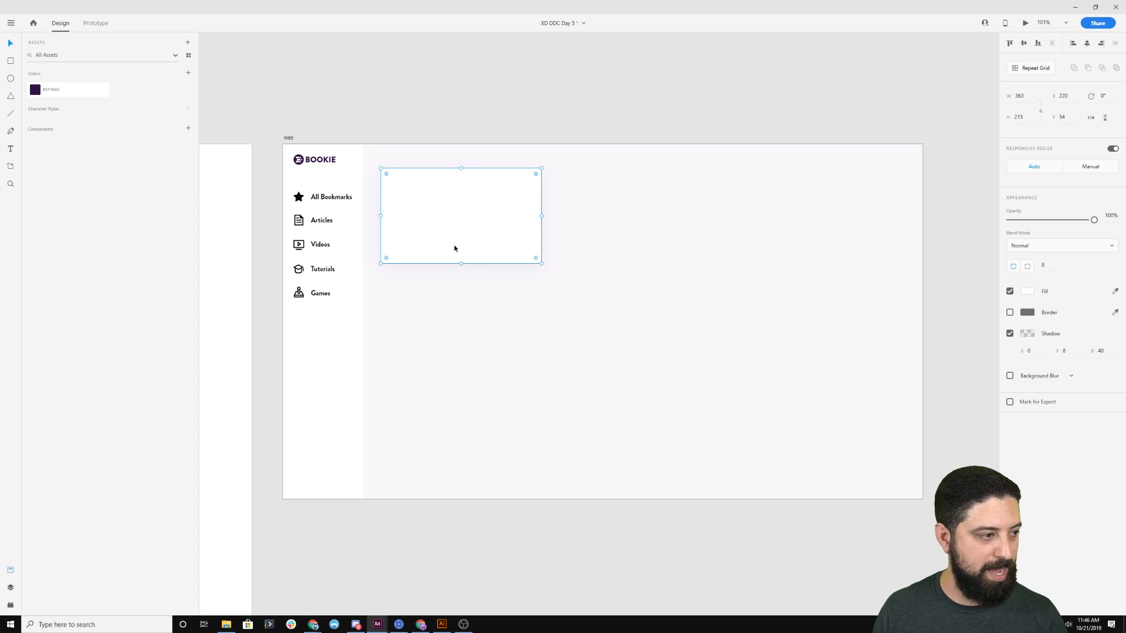
# Duplicate the card in place, turn off the copy's shadow and narrow it from its outer edge to about 160 px.
pyautogui.scroll(5, 455, 248)
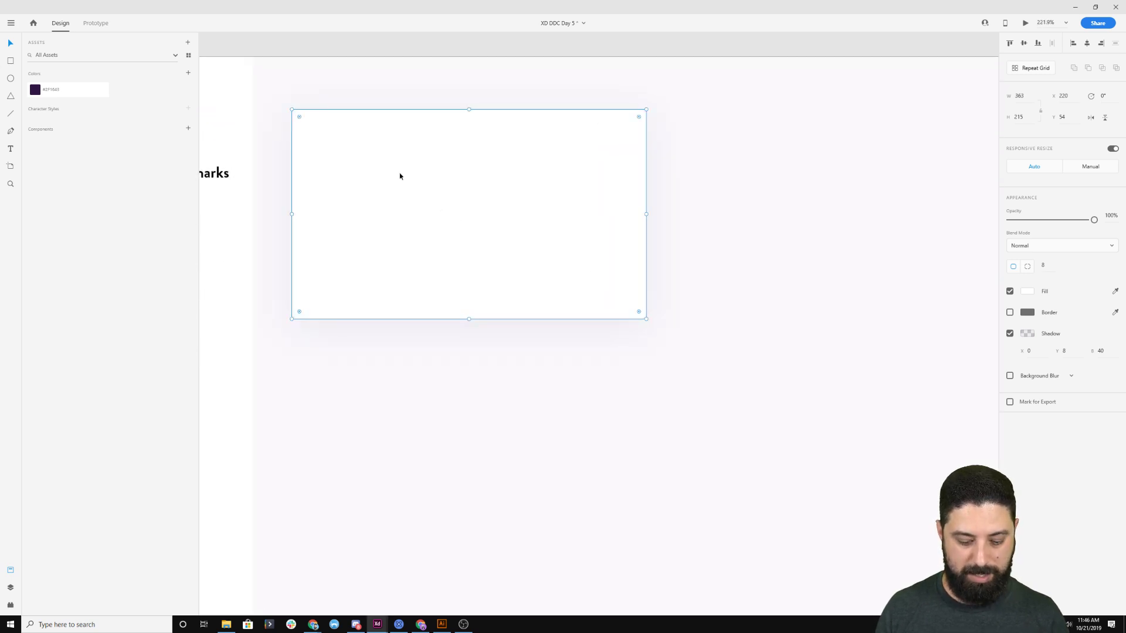
pyautogui.click(1010, 333)
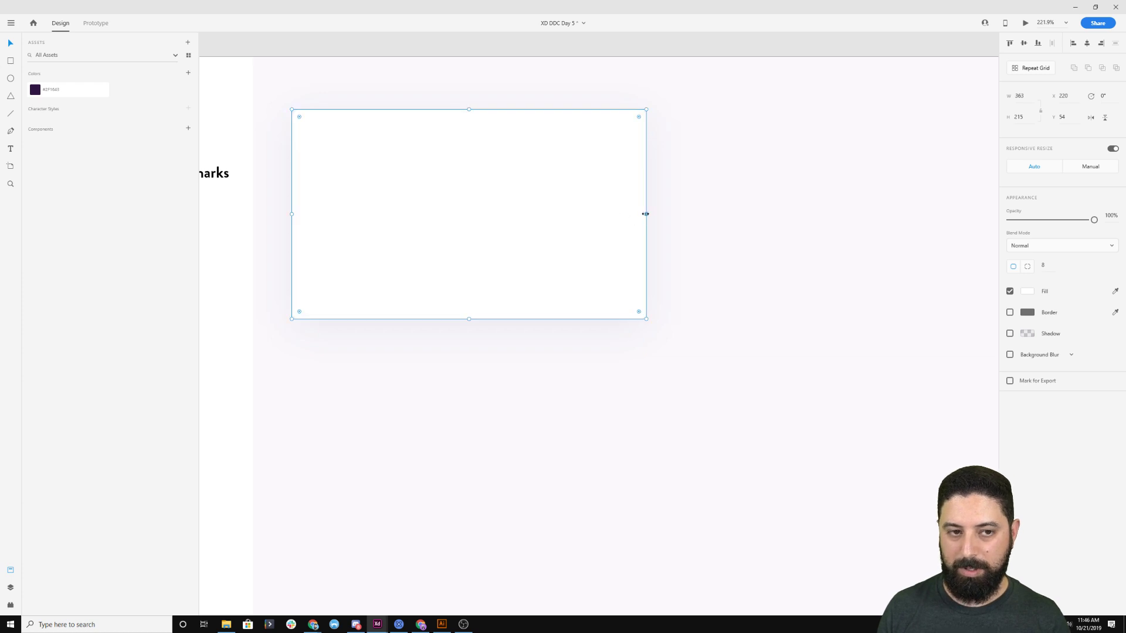
pyautogui.moveTo(645, 214); pyautogui.dragTo(448, 190)
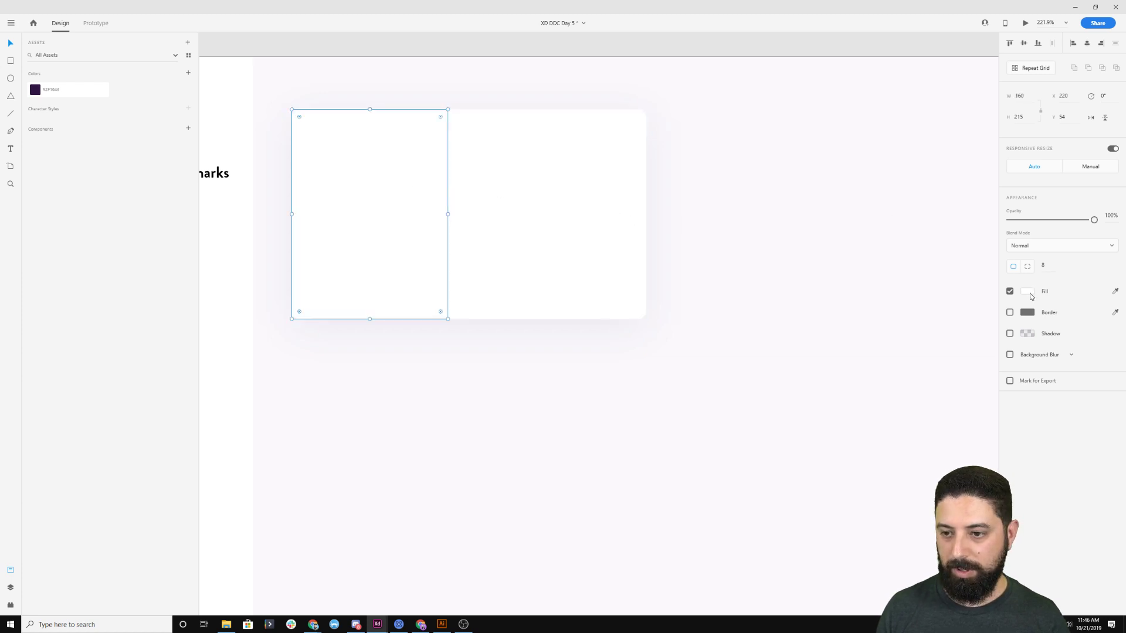
# Fill the narrow 160 px card copy with red.
pyautogui.click(1027, 291)
pyautogui.moveTo(933, 279); pyautogui.dragTo(929, 246)
pyautogui.click(419, 162)
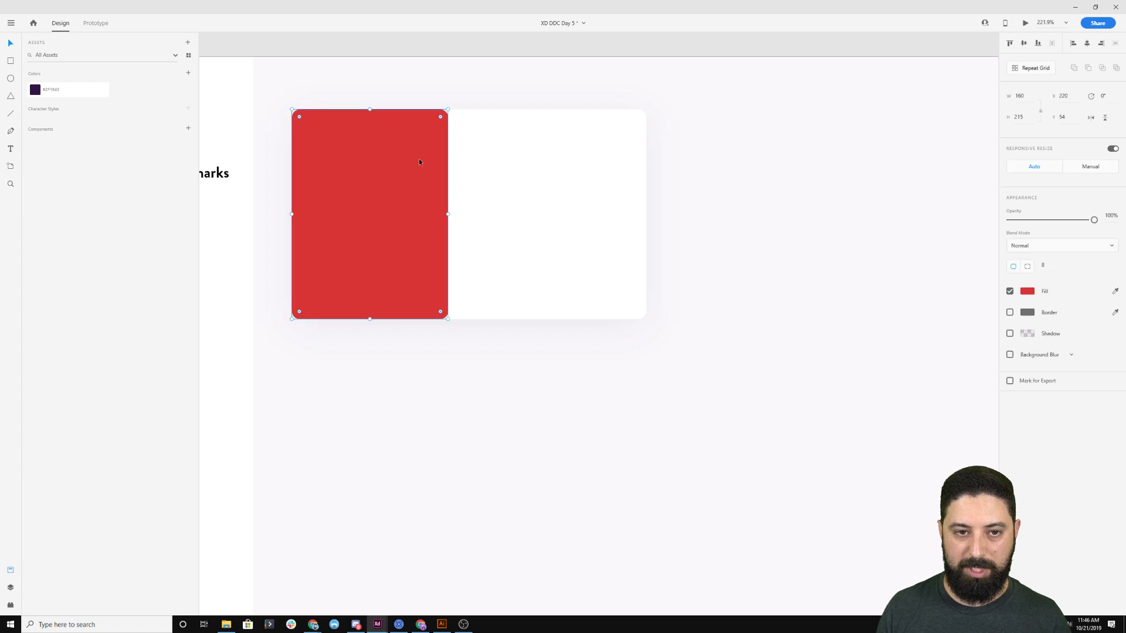
# Give the red rectangle individual corner radii, setting its two right-hand corners to 0 and keeping 8 on the left-hand ones.
pyautogui.click(1029, 270)
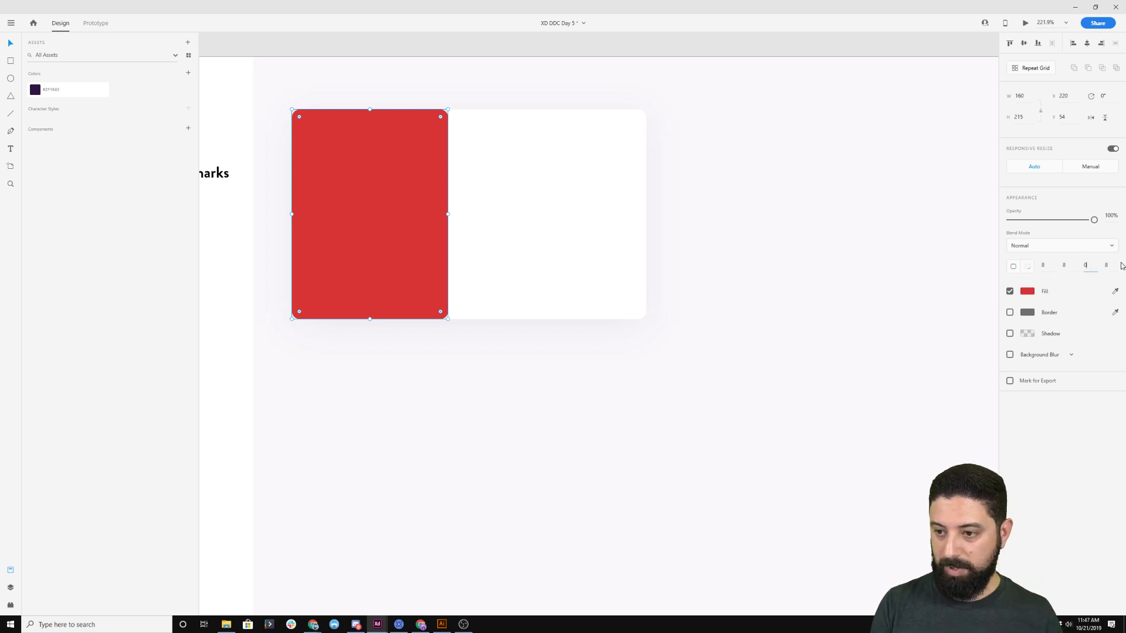
pyautogui.write('0')
pyautogui.press('Tab')
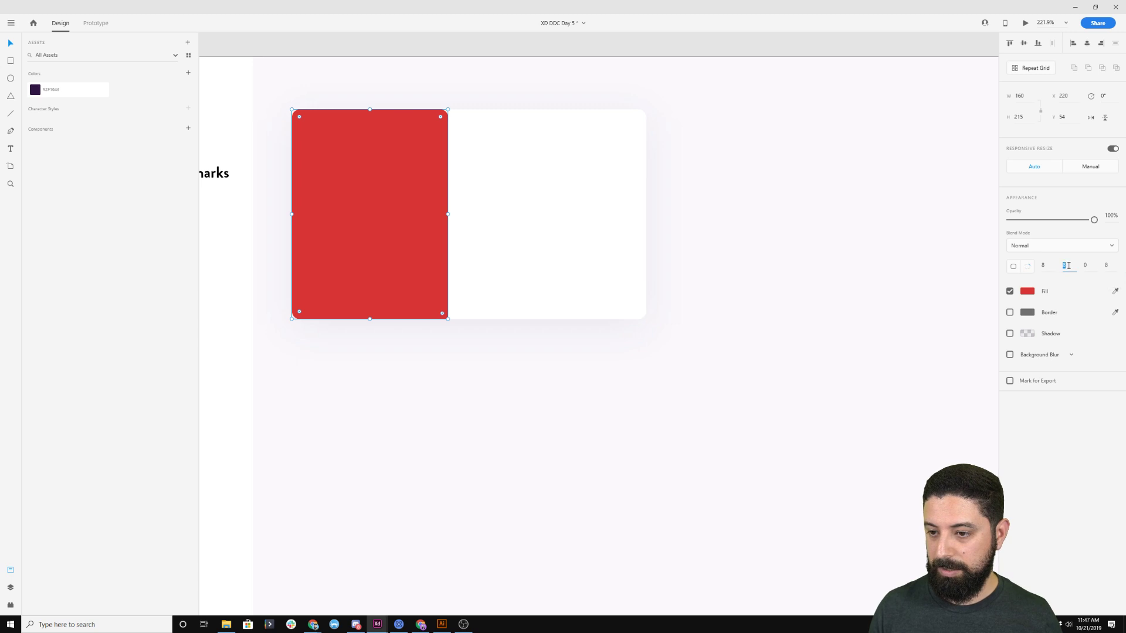
pyautogui.click(1067, 265)
pyautogui.write('0')
pyautogui.click(768, 241)
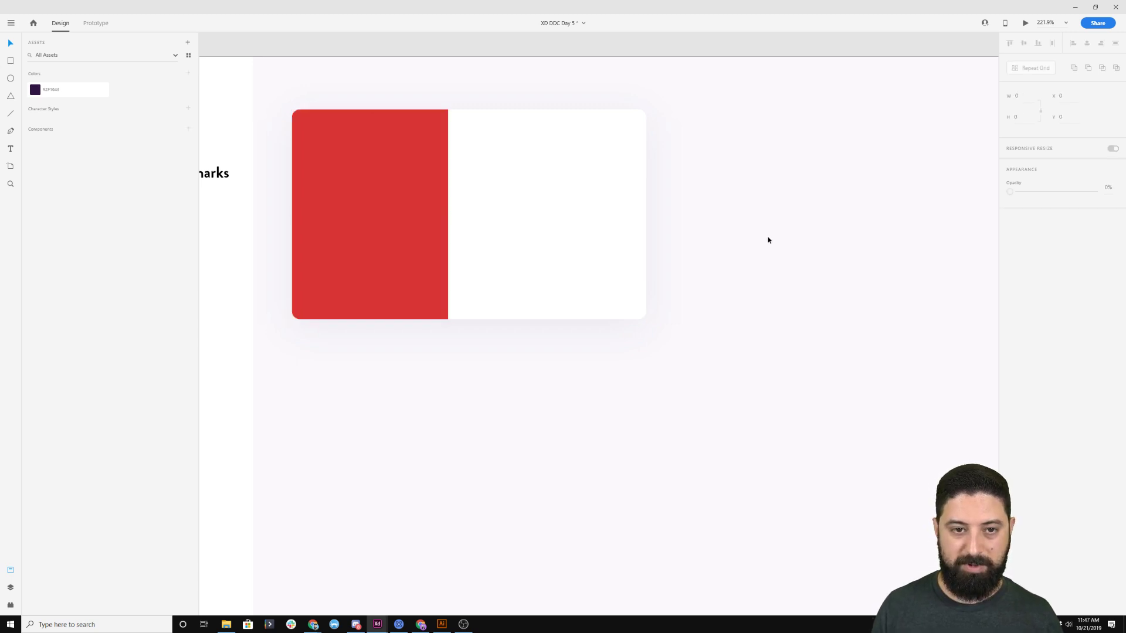
# Narrow the red rectangle from its inner edge to a width of about 154 px.
pyautogui.click(414, 201)
pyautogui.moveTo(448, 214); pyautogui.dragTo(441, 215)
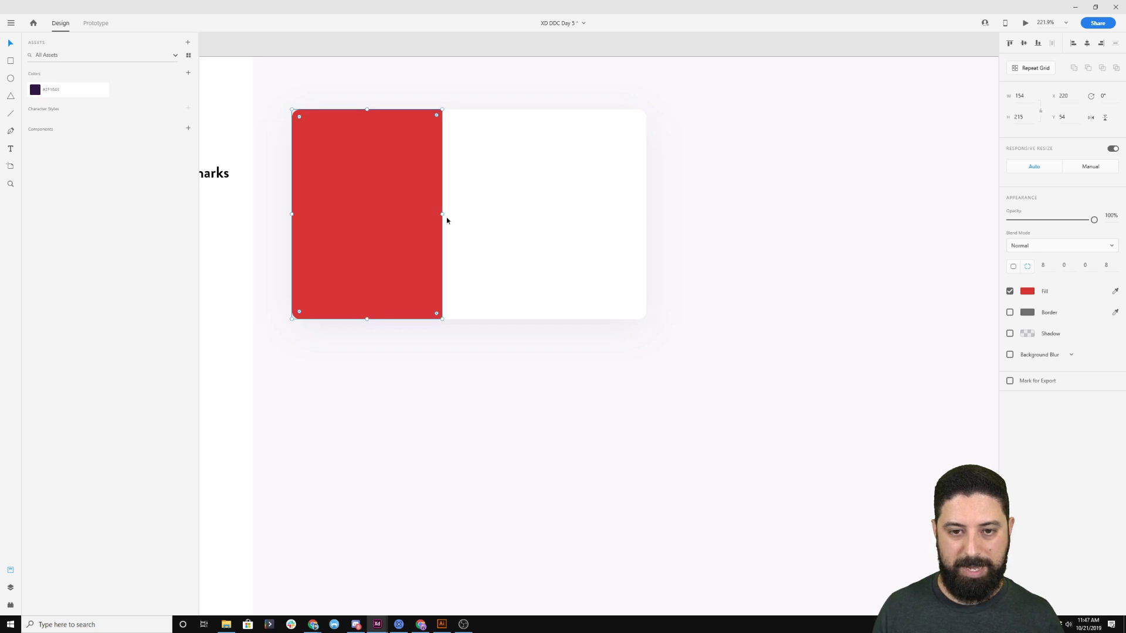
pyautogui.scroll(-5, 659, 245)
pyautogui.scroll(-2, 745, 242)
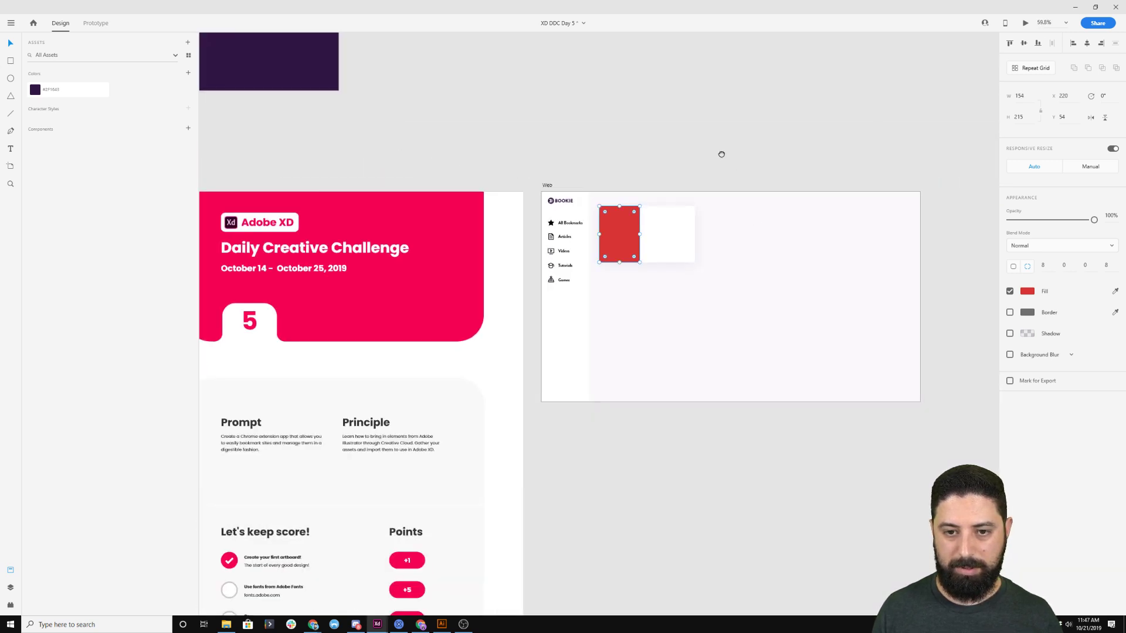
# Add the text "Article Title Here" on the card's white area, just beside the red rectangle.
pyautogui.scroll(6, 600, 181)
pyautogui.click(498, 211)
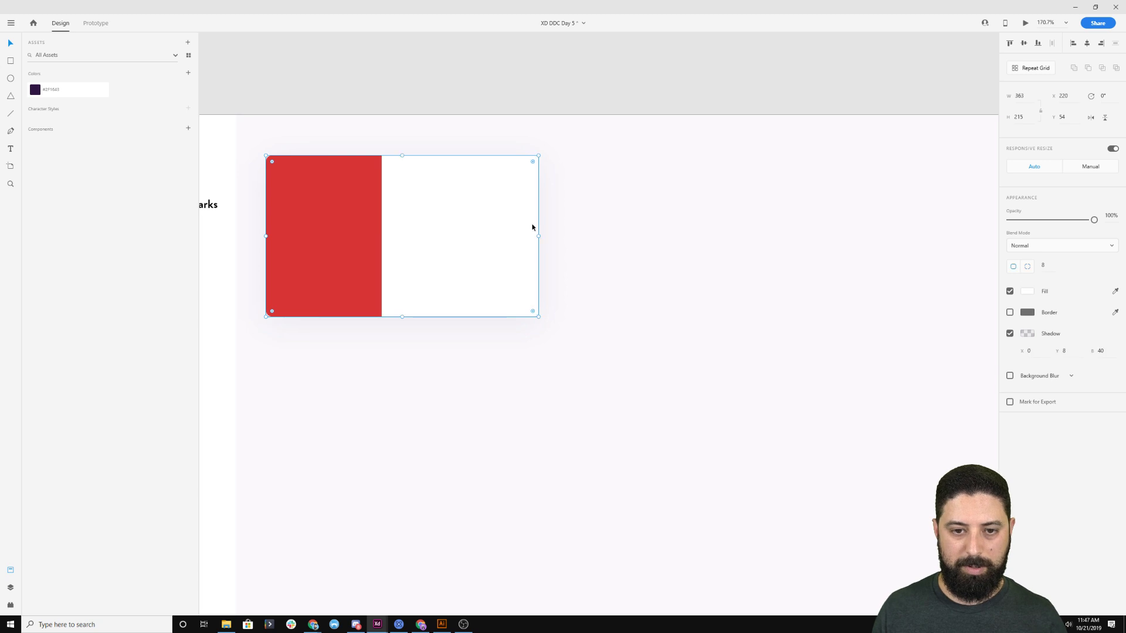
pyautogui.click(396, 198)
pyautogui.write('Artic')
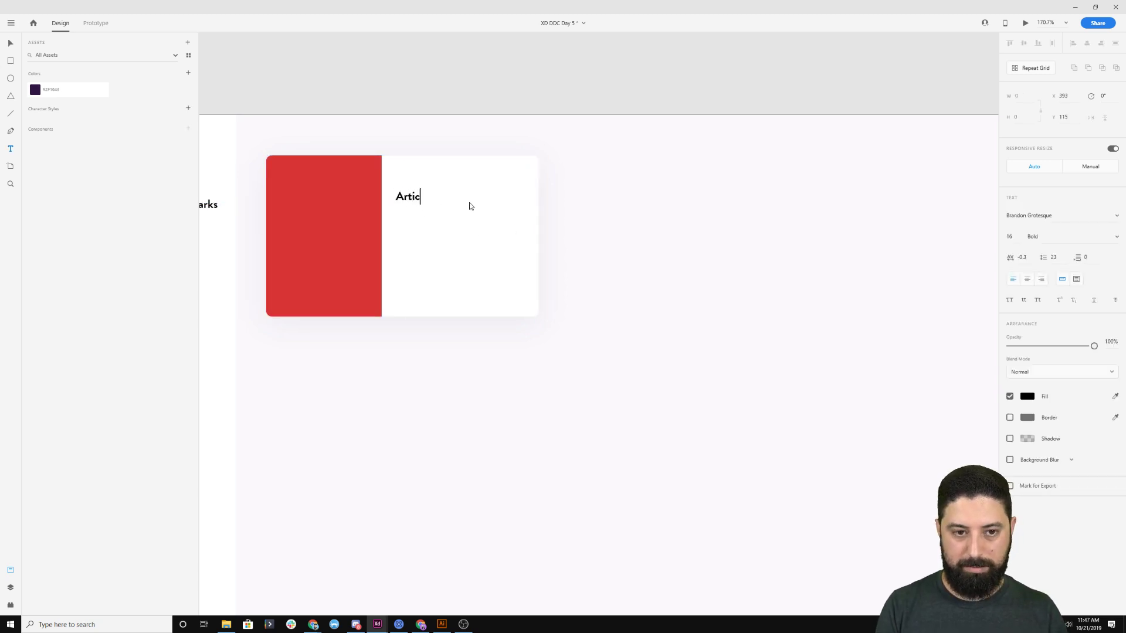
pyautogui.write('le Title Here')
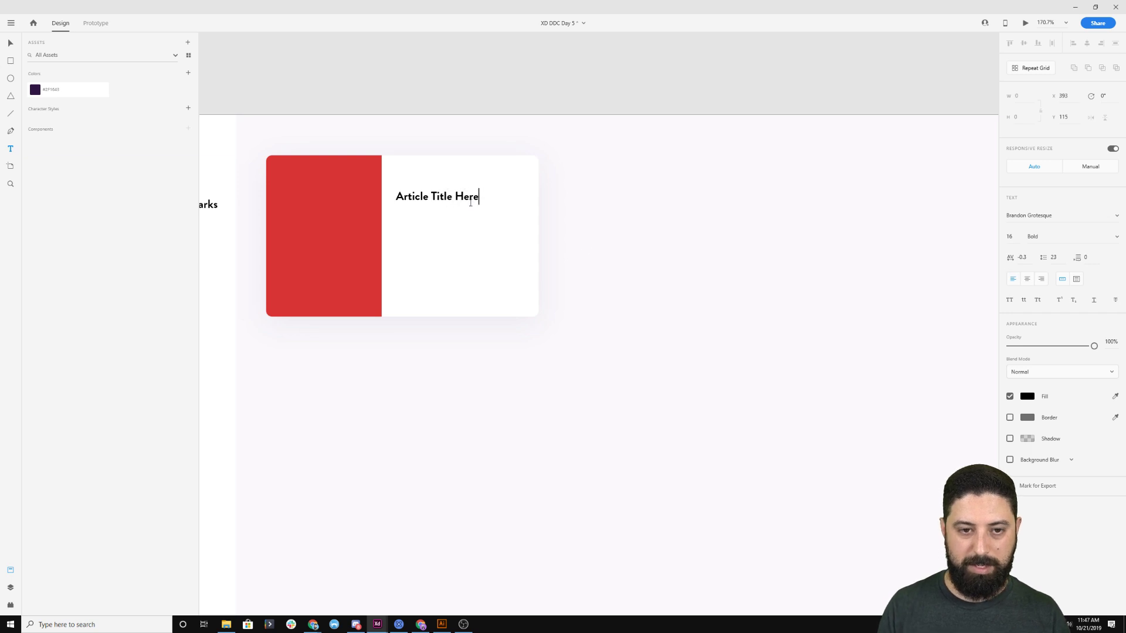
pyautogui.press('Escape')
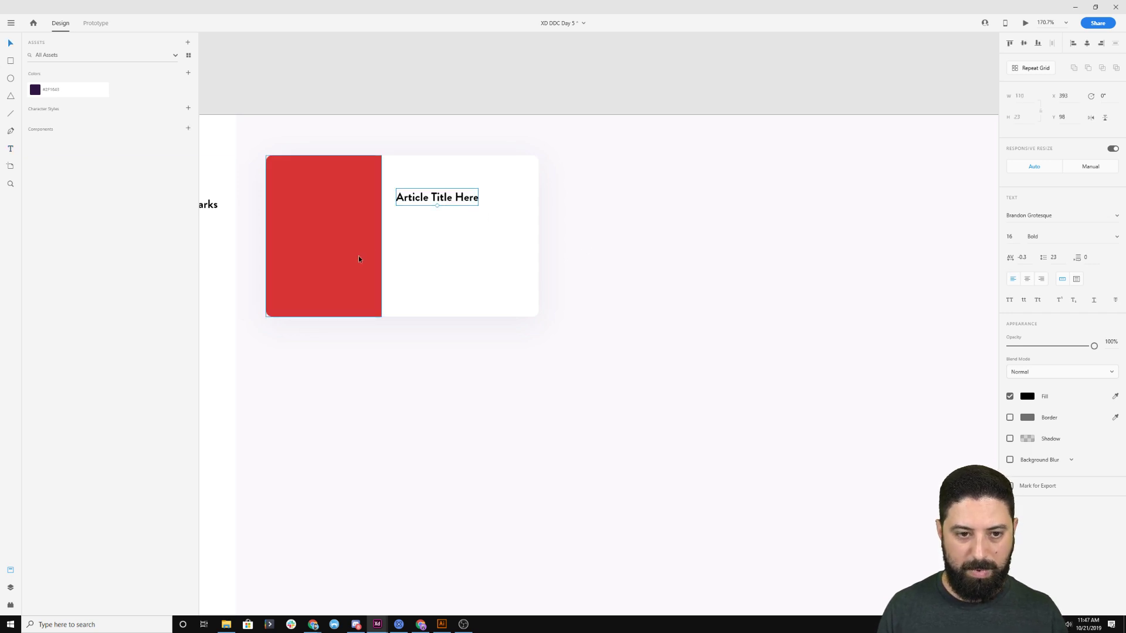
# Duplicate the article title directly above itself and change the copy's text to "5 min read time".
pyautogui.moveTo(446, 199); pyautogui.dragTo(447, 174)
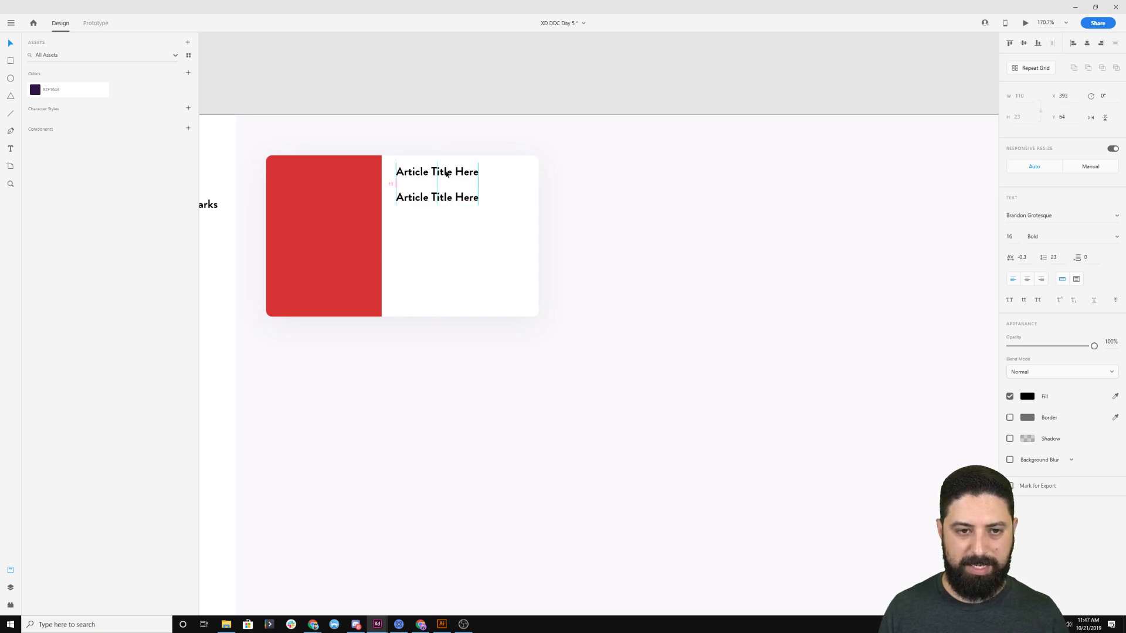
pyautogui.doubleClick(446, 173)
pyautogui.write('5 min ')
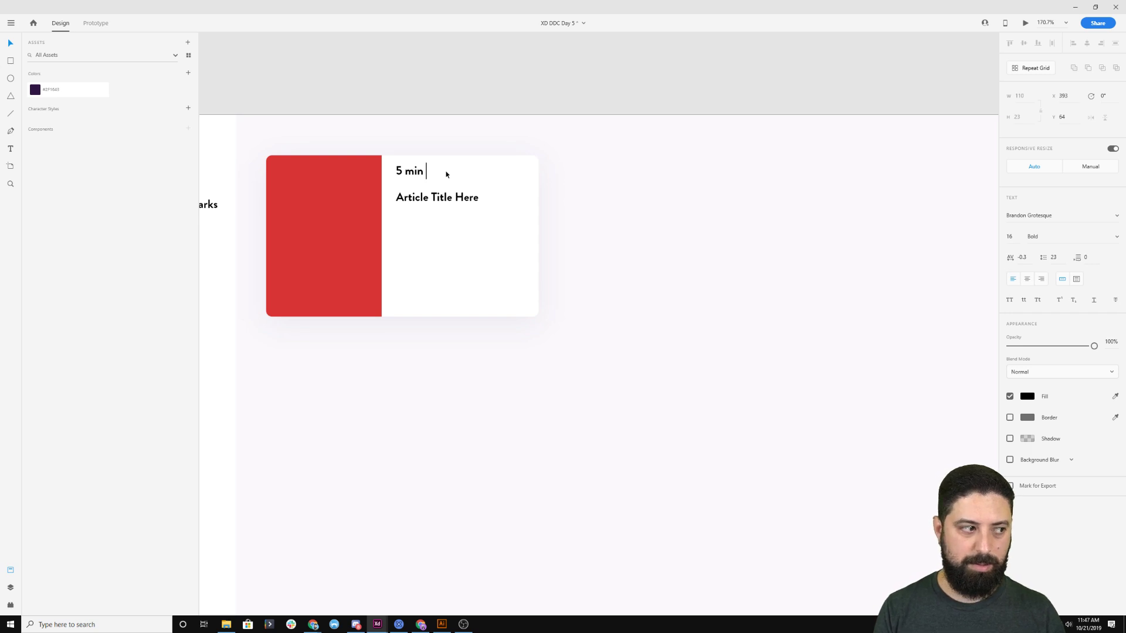
pyautogui.write('read time')
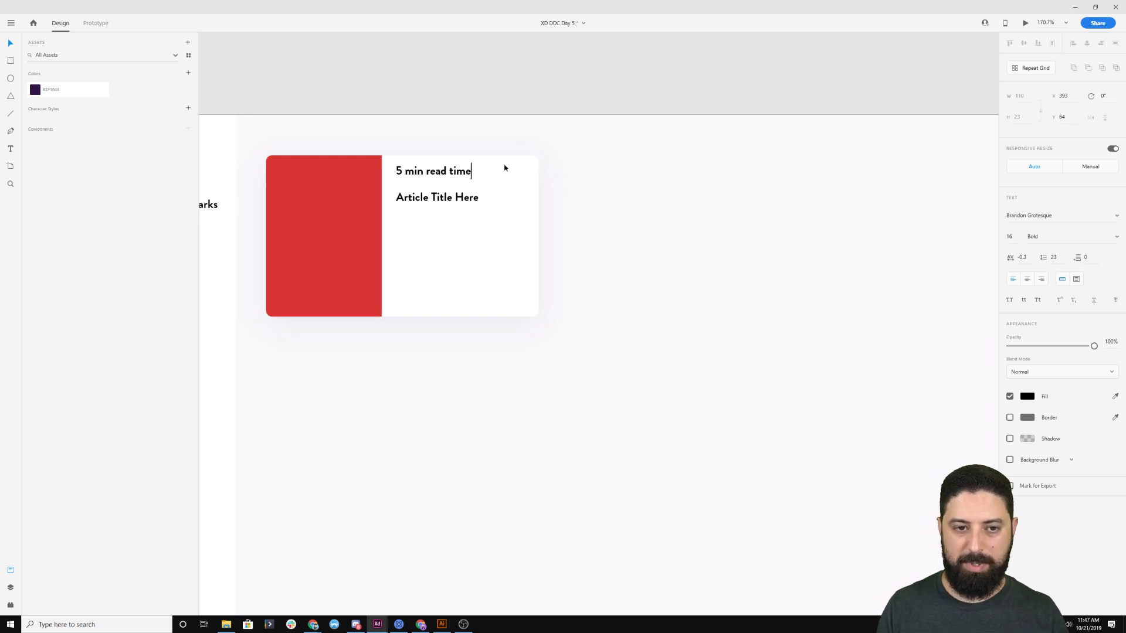
pyautogui.press('Escape')
# Set the "5 min read time" text to size 14 and fill it with grey #767676.
pyautogui.click(1009, 236)
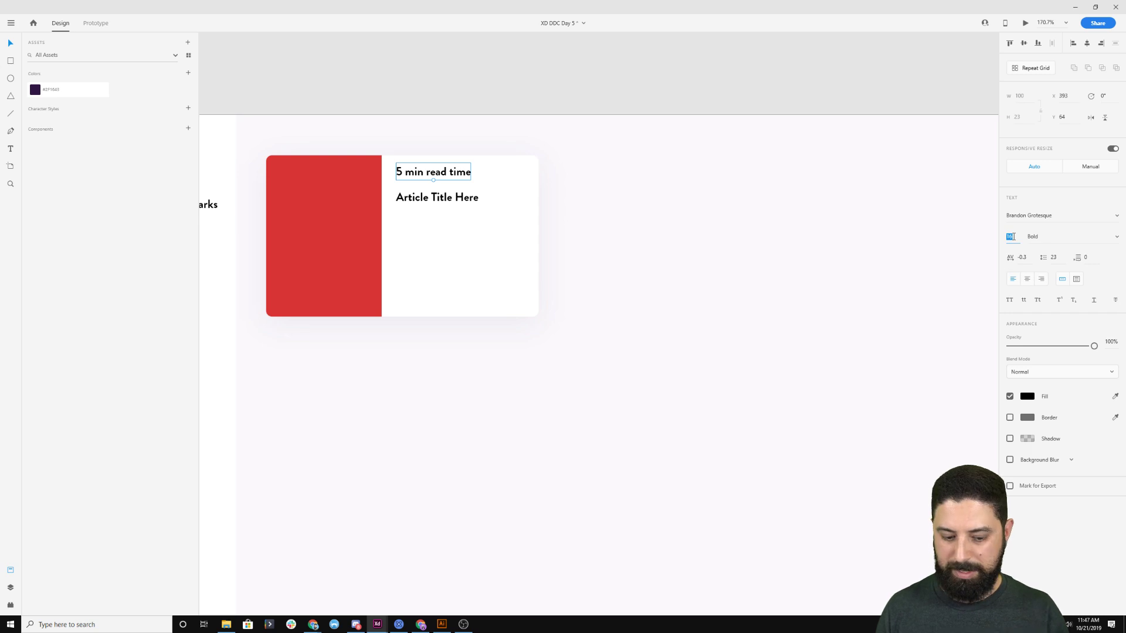
pyautogui.write('14')
pyautogui.press('Return')
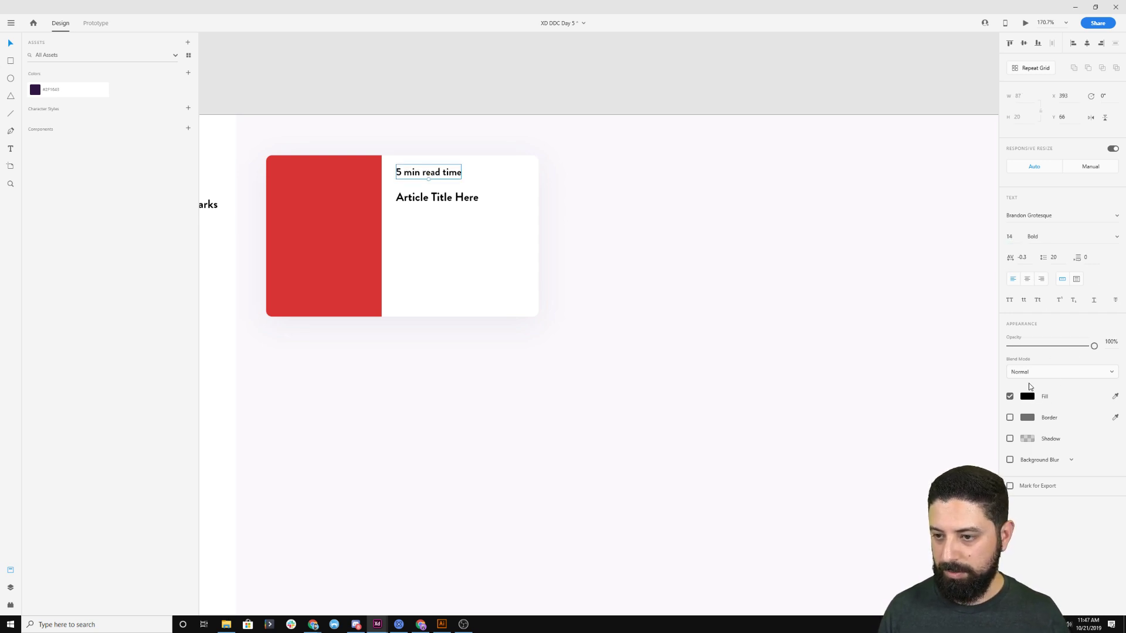
pyautogui.click(1030, 396)
pyautogui.write('75')
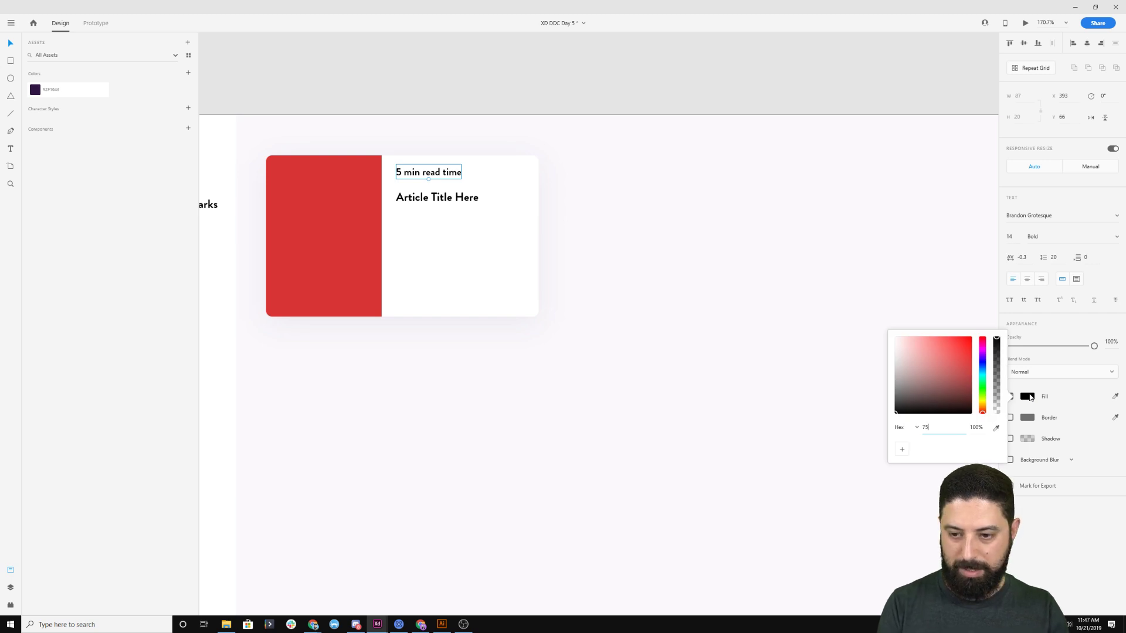
pyautogui.write('7676')
pyautogui.press('Return')
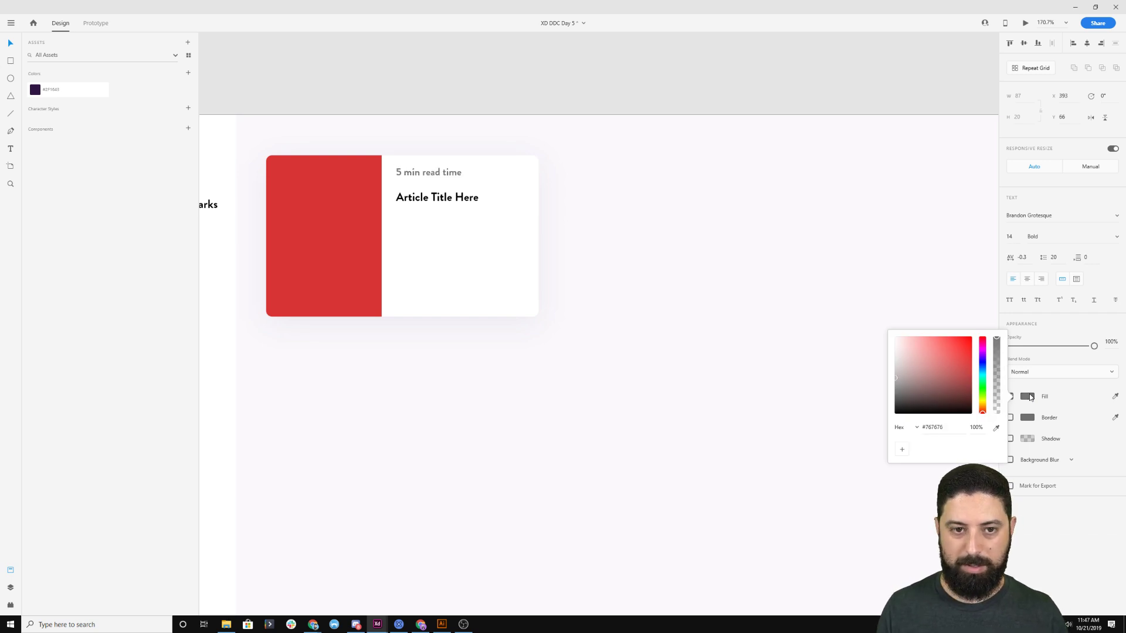
# Shorten the white card and the red rectangle together by raising their shared lower edge to just below the text area.
pyautogui.click(473, 197)
pyautogui.click(347, 219)
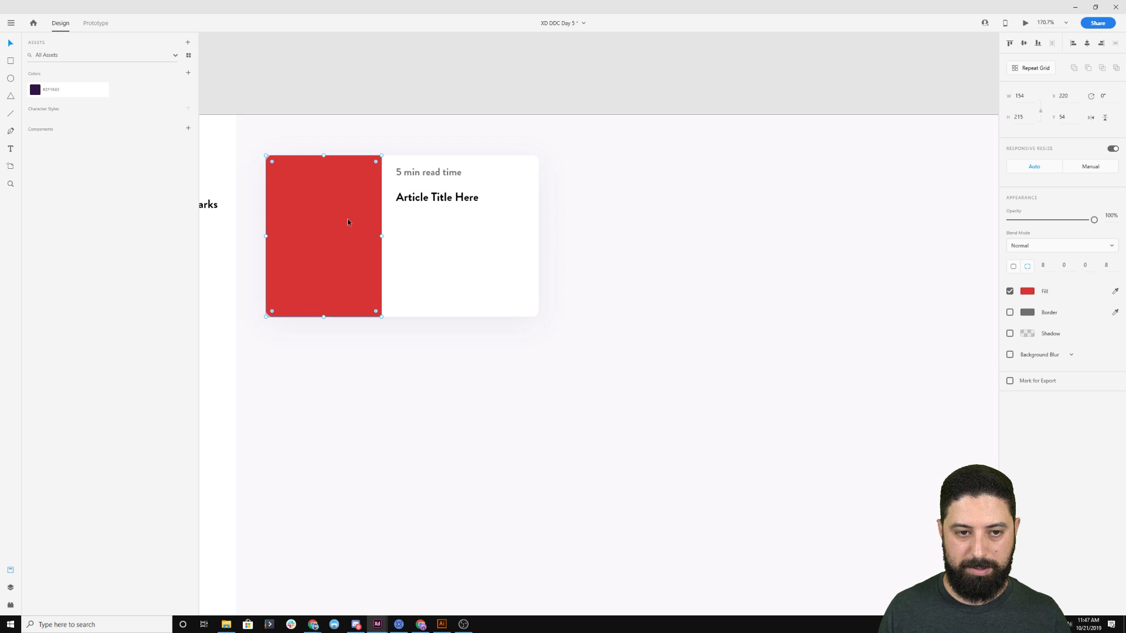
pyautogui.keyDown('shift'); pyautogui.click(421, 309); pyautogui.keyUp('shift')
pyautogui.moveTo(403, 315); pyautogui.dragTo(407, 272)
pyautogui.click(653, 223)
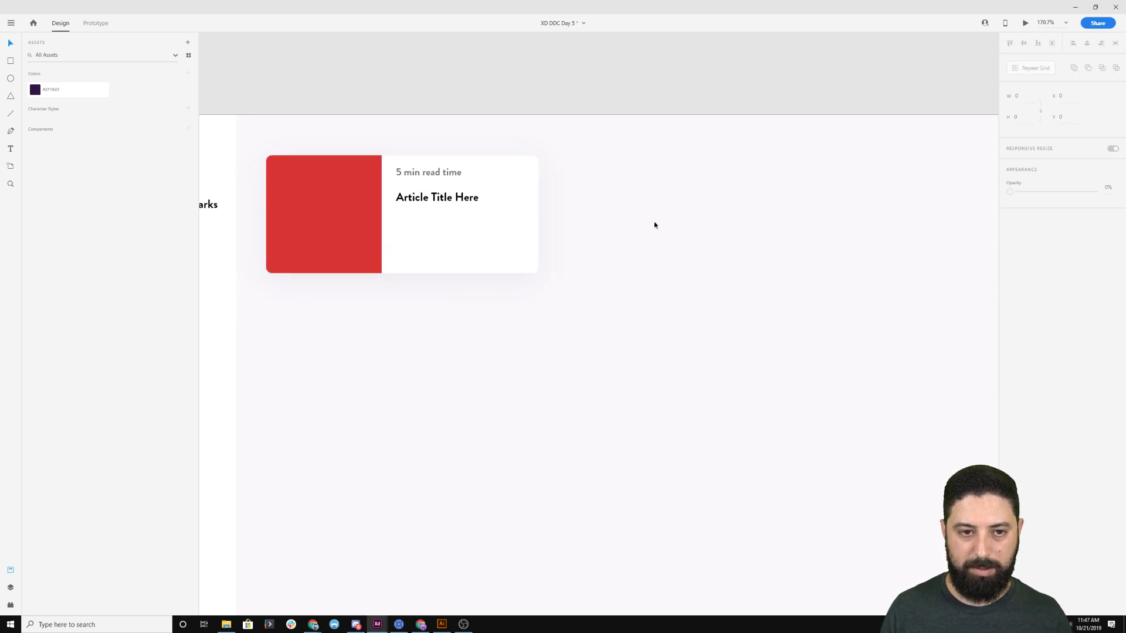
# Duplicate the grey "5 min read time" line below the article title, keeping it left-aligned with the title.
pyautogui.click(447, 200)
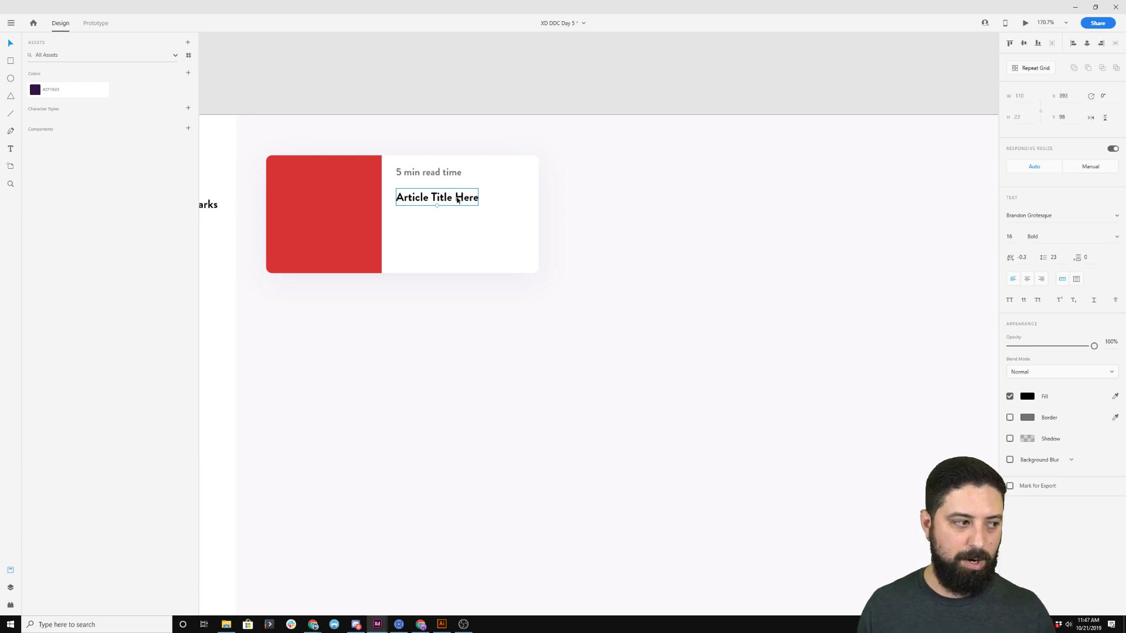
pyautogui.click(447, 174)
pyautogui.keyDown('alt'); pyautogui.moveTo(447, 174); pyautogui.dragTo(447, 221); pyautogui.keyUp('alt')
pyautogui.press('Return')
pyautogui.press('Escape')
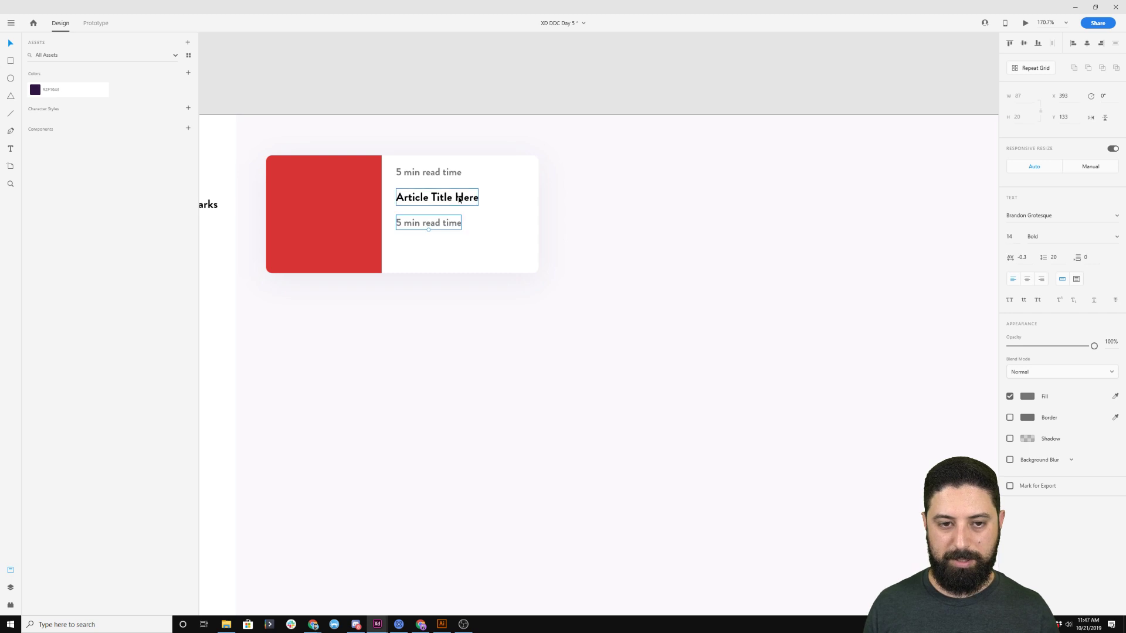
# Set the article title's font size to 20 and its opacity to 100%.
pyautogui.click(450, 200)
pyautogui.press('2')
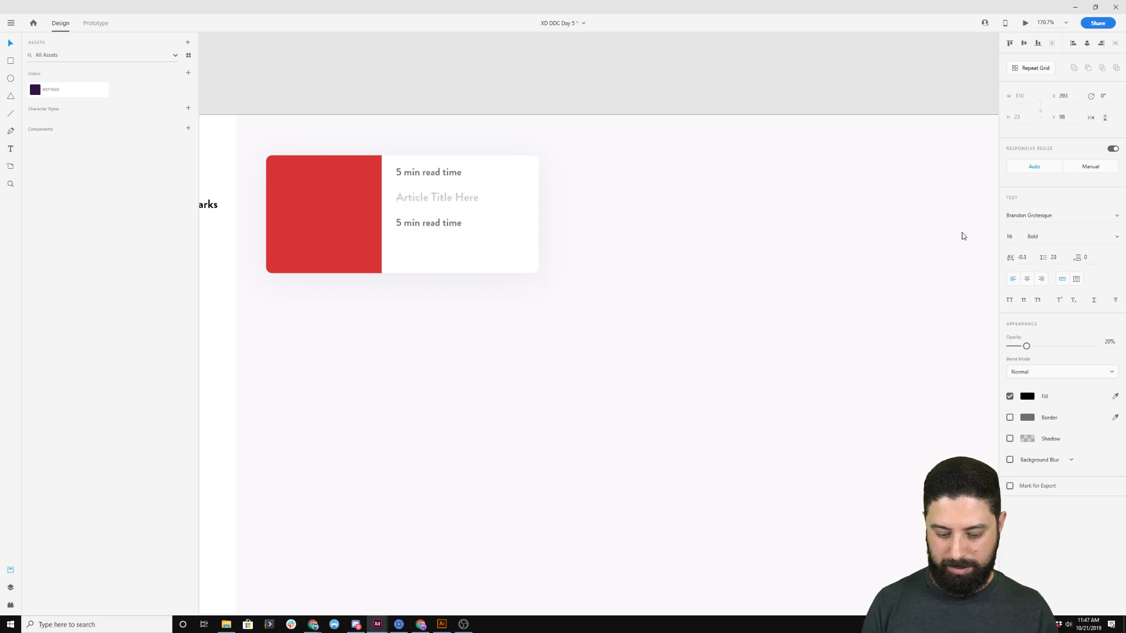
pyautogui.press('Return')
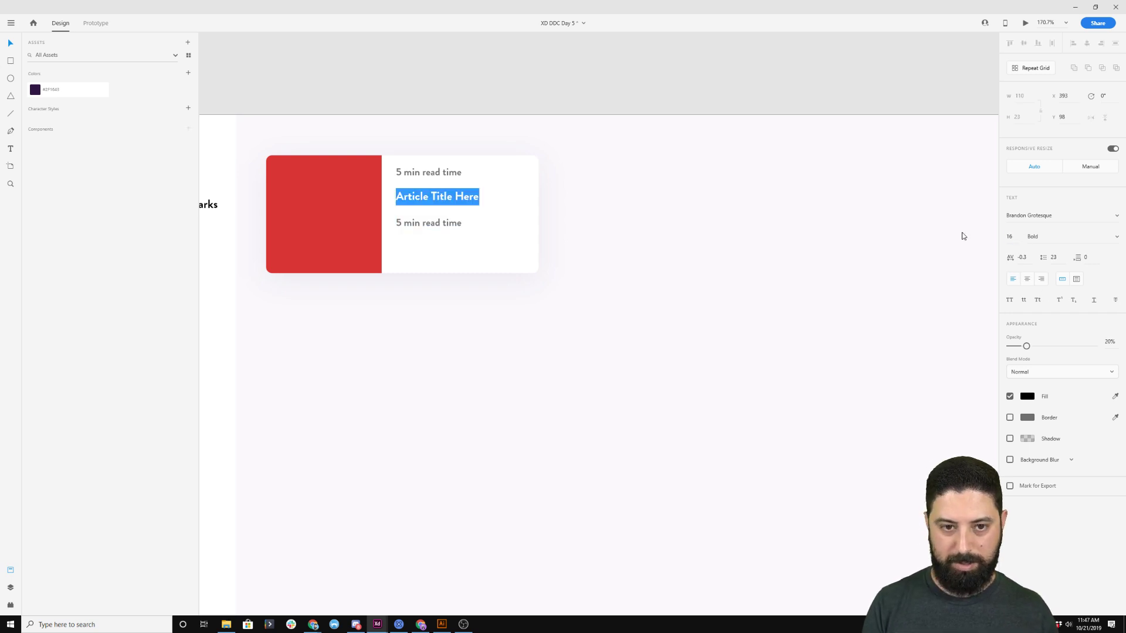
pyautogui.click(1015, 236)
pyautogui.write('20')
pyautogui.press('Return')
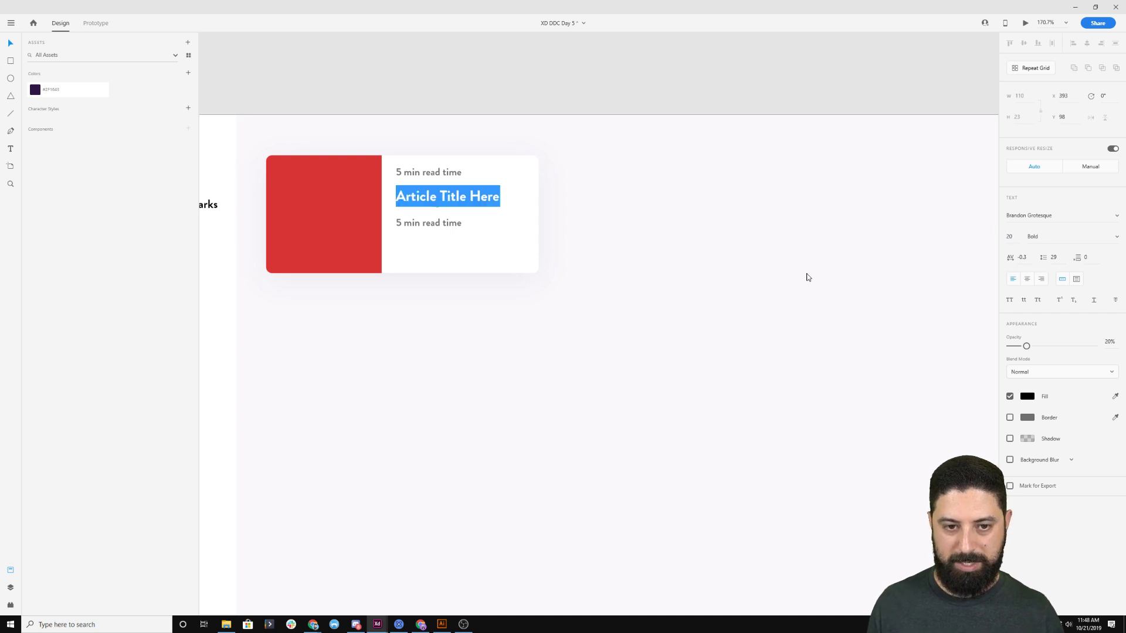
pyautogui.press('Escape')
pyautogui.moveTo(1057, 350); pyautogui.dragTo(1124, 351)
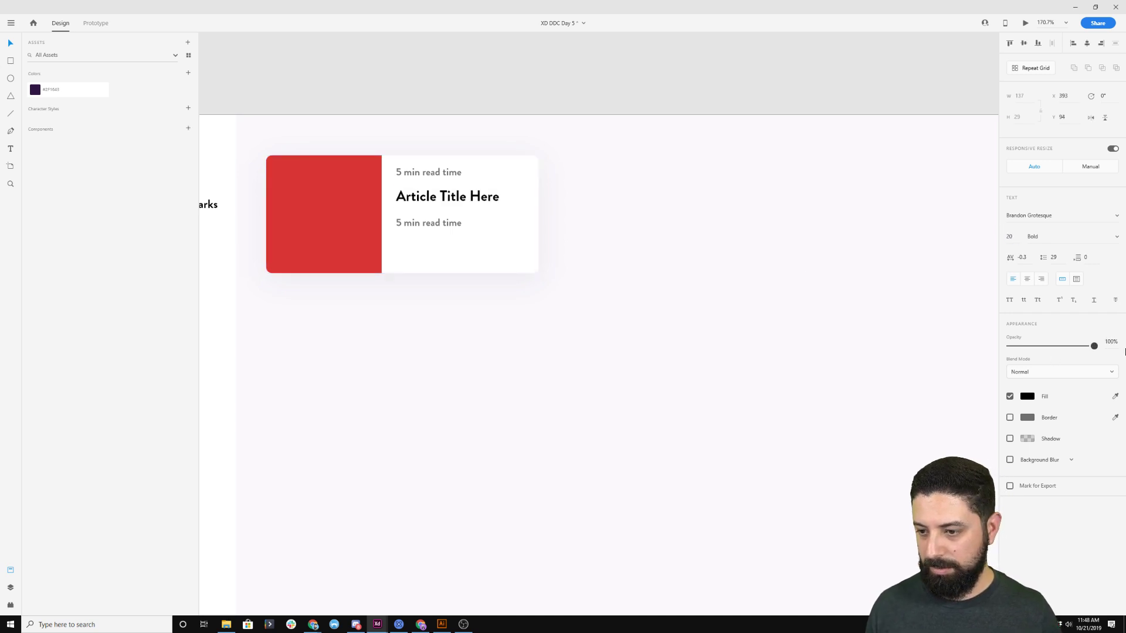
# Replace the lower read-time copy with "This is a great article about something I learned and how it can help you..." over three lines.
pyautogui.press('Escape')
pyautogui.click(422, 227)
pyautogui.doubleClick(422, 227)
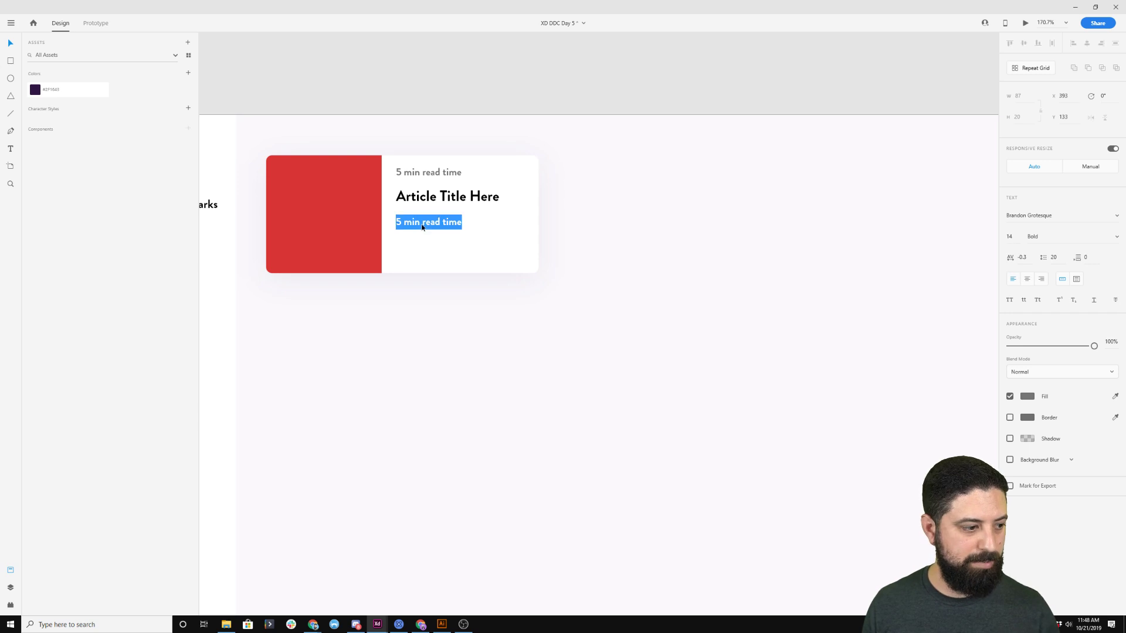
pyautogui.write('Thi')
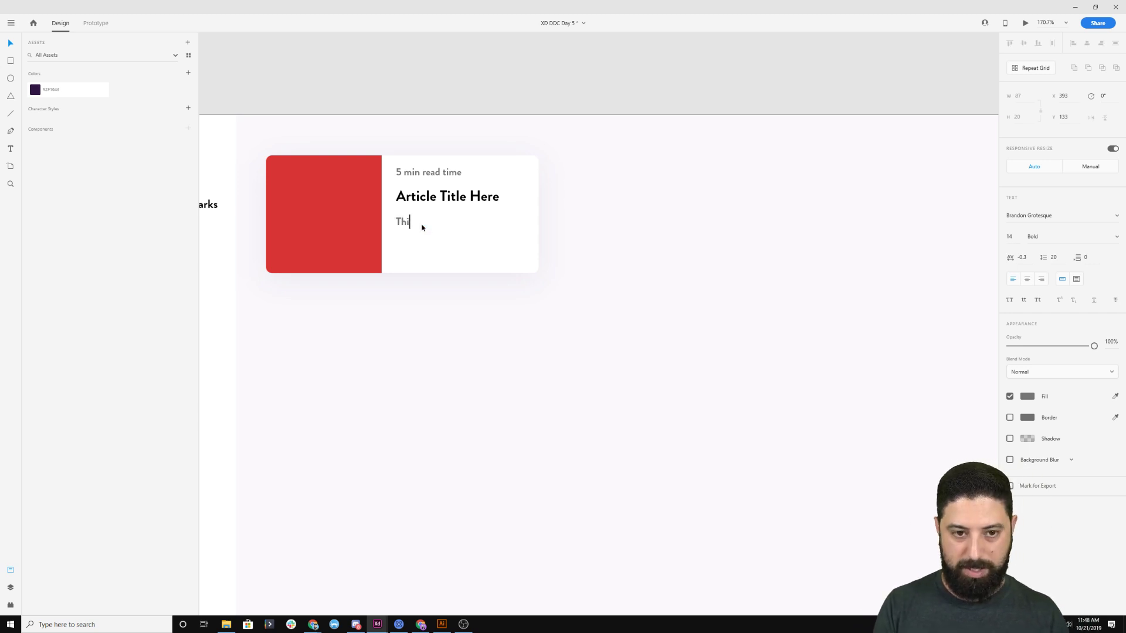
pyautogui.write('s is a great article about')
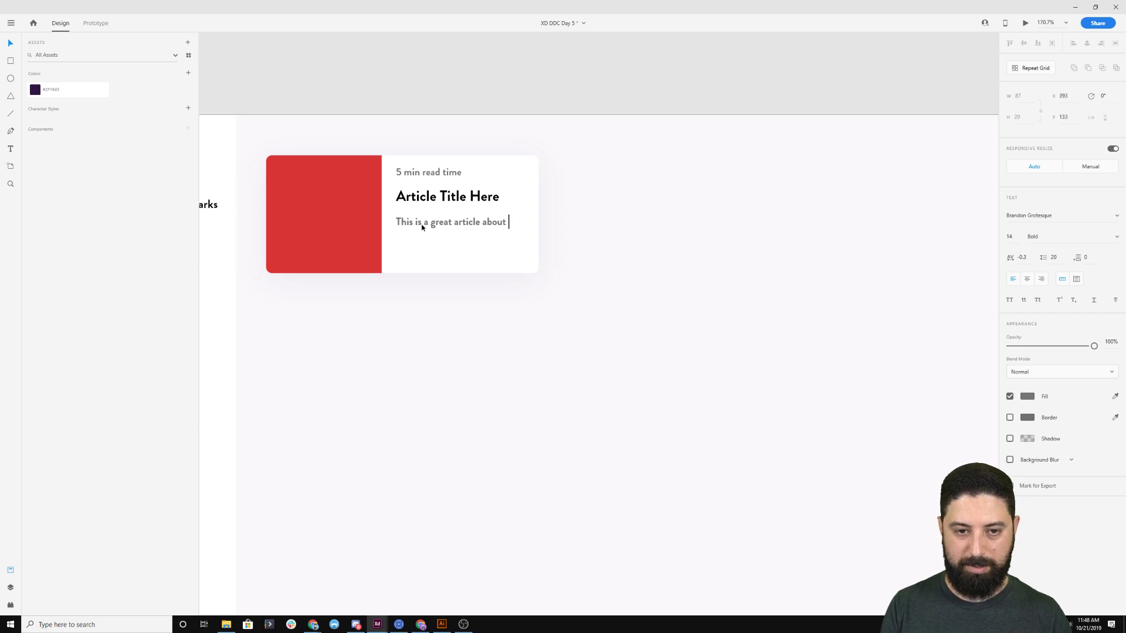
pyautogui.write(' something I lear')
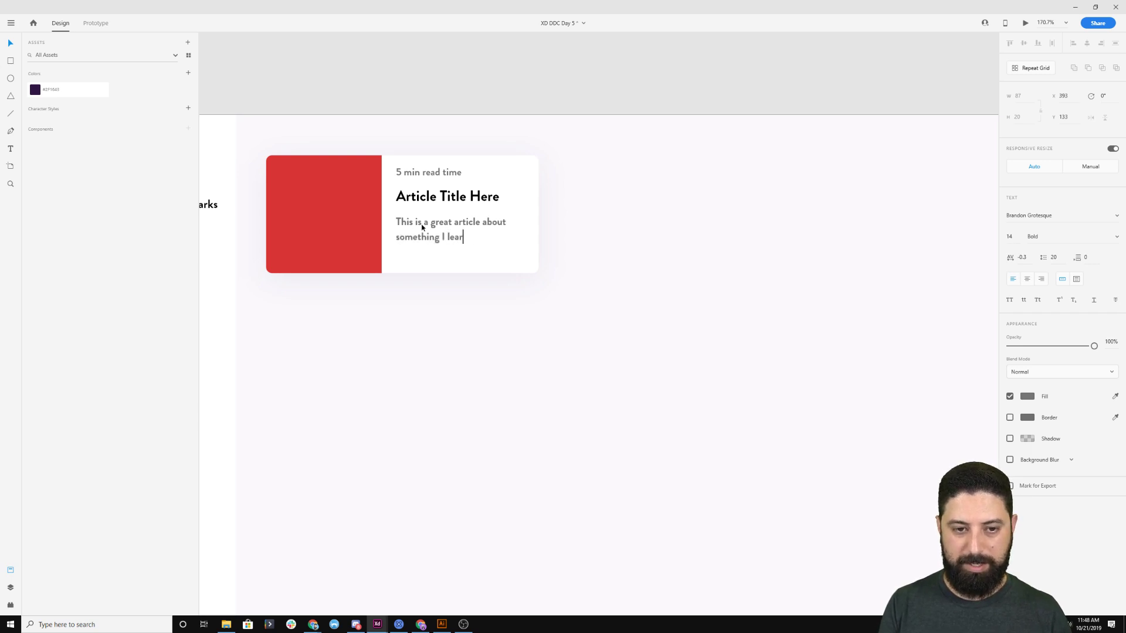
pyautogui.write('ned and how it can heolp')
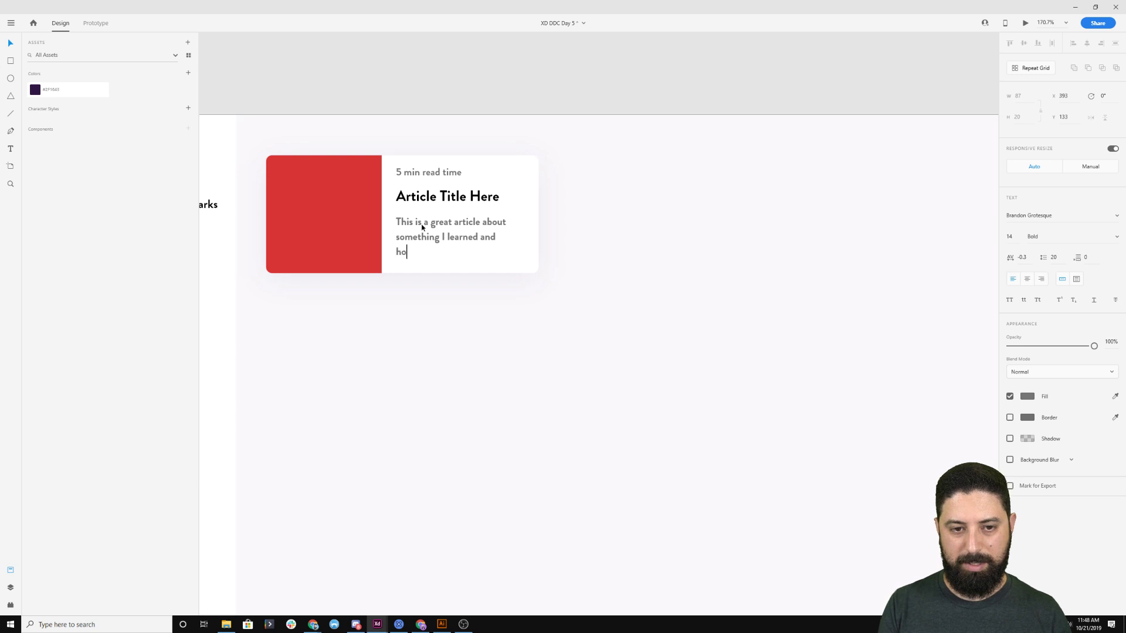
pyautogui.press('BackSpace')
pyautogui.press('BackSpace')
pyautogui.press('BackSpace')
pyautogui.press('BackSpace')
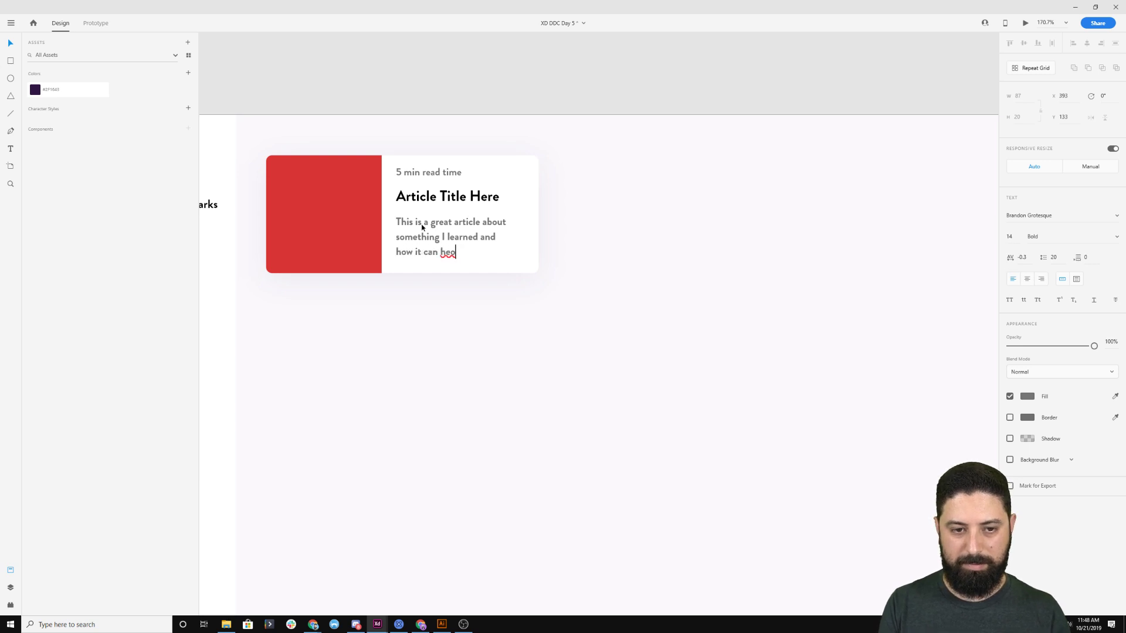
pyautogui.write('lp you...')
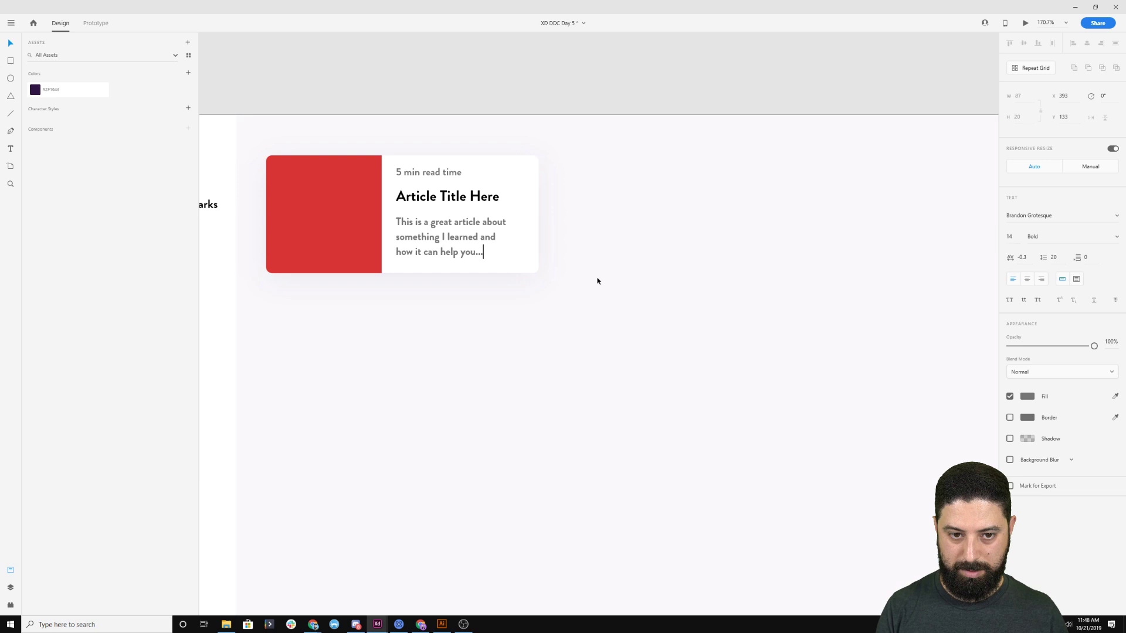
pyautogui.press('Escape')
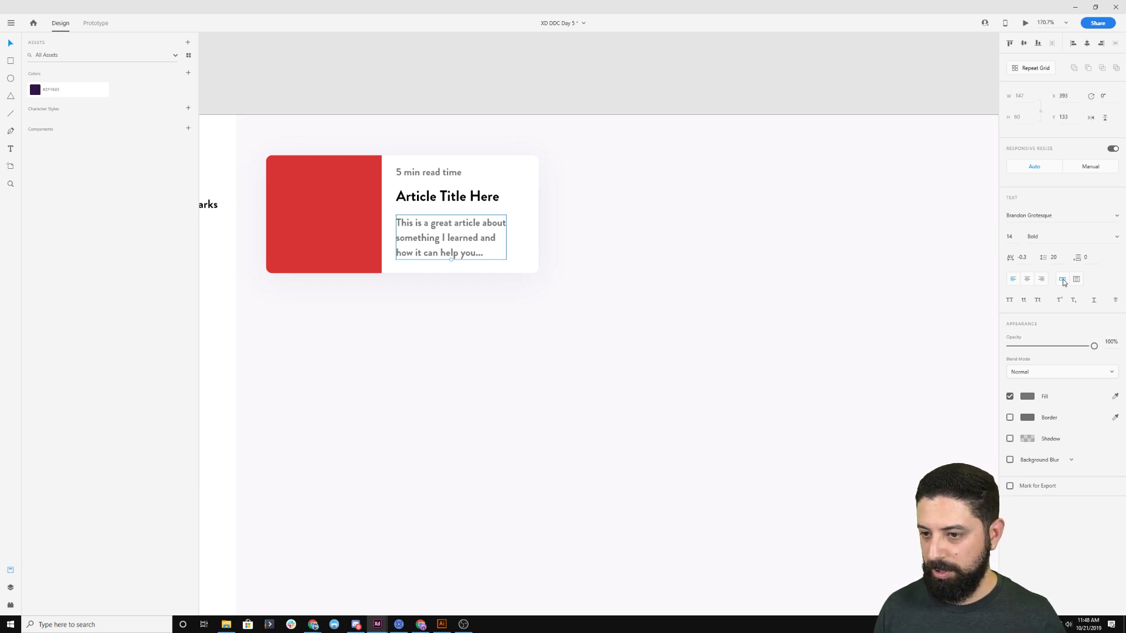
# Set the article description to Regular weight and nudge it up to Y 130, closer to the title.
pyautogui.click(1117, 237)
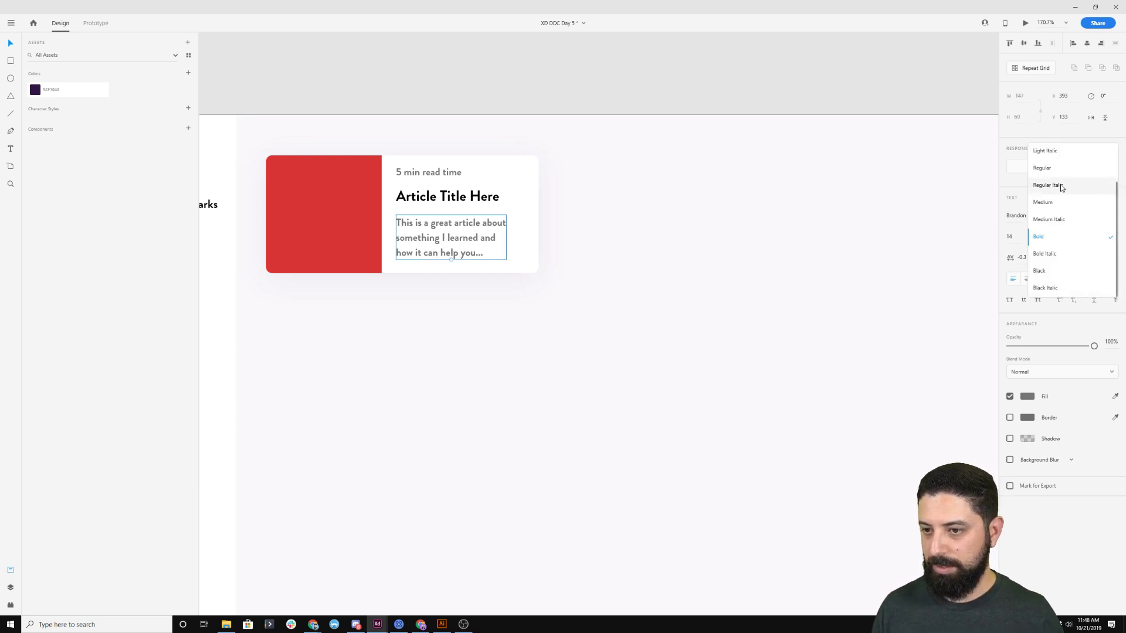
pyautogui.click(1056, 185)
pyautogui.press('Escape')
pyautogui.click(451, 248)
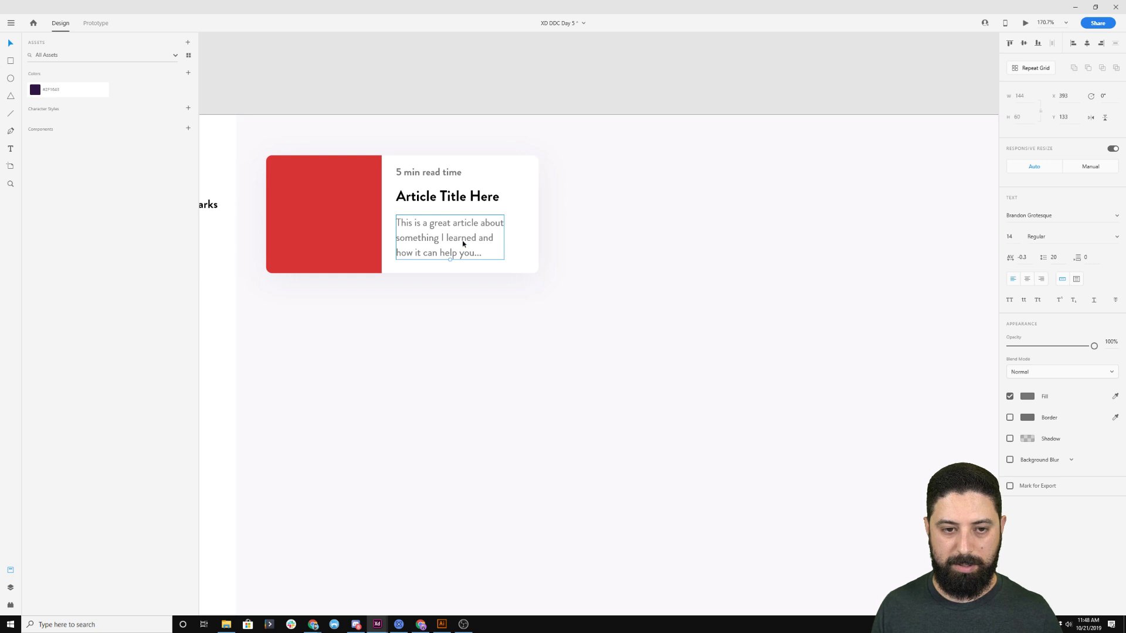
pyautogui.moveTo(462, 243); pyautogui.dragTo(462, 234)
pyautogui.keyDown('shift'); pyautogui.click(458, 196); pyautogui.keyUp('shift')
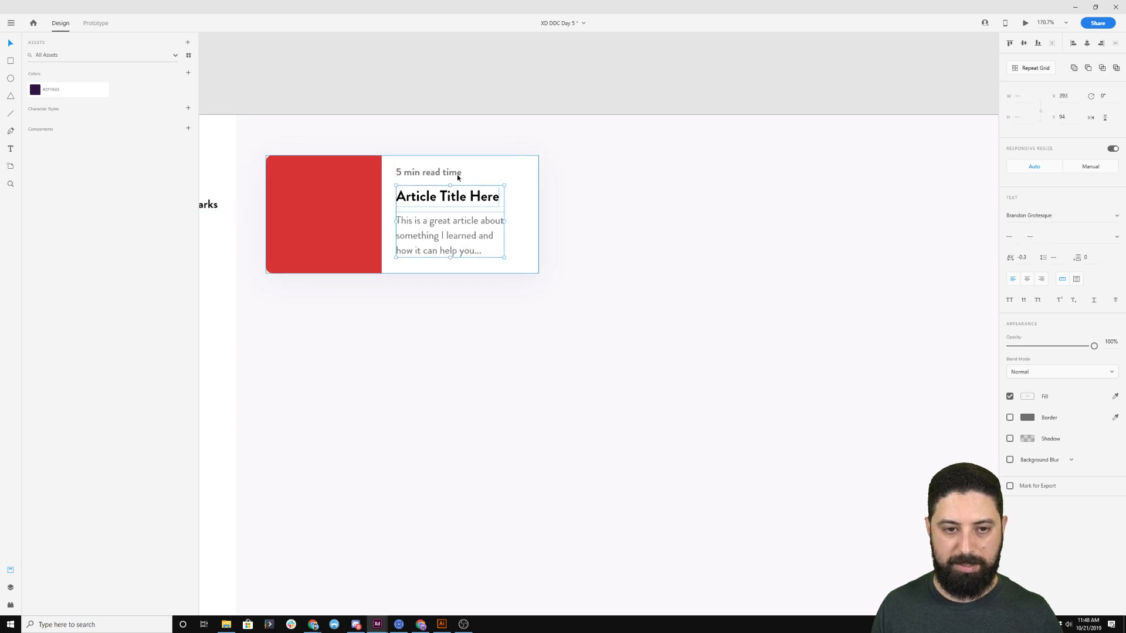
pyautogui.click(455, 253)
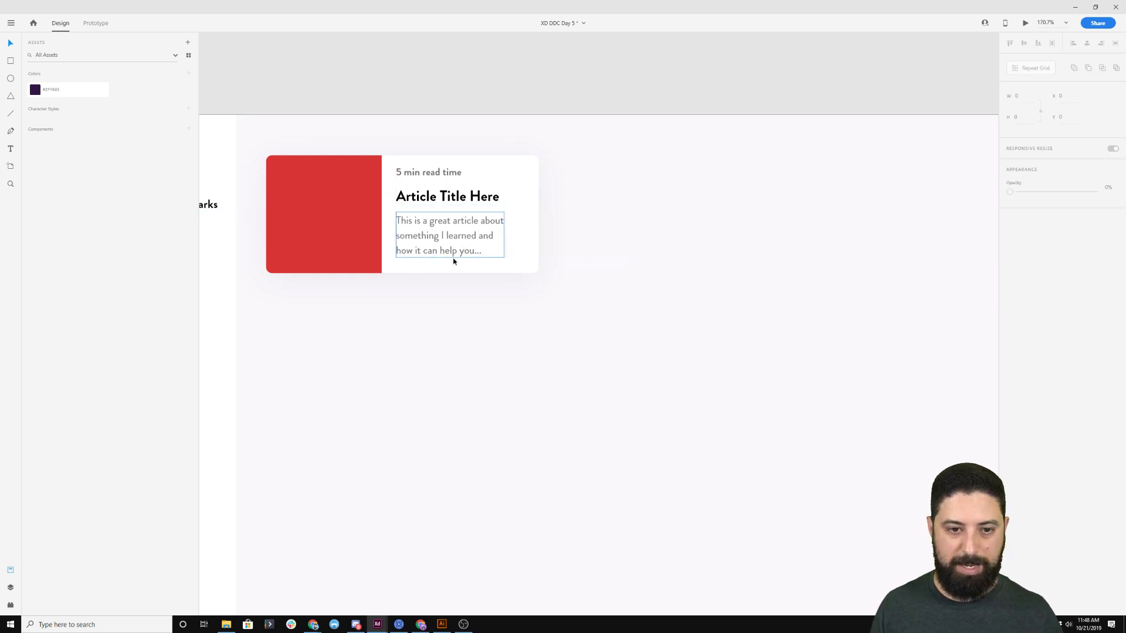
# Duplicate the article description directly below itself and replace the copy's text with "medium.com".
pyautogui.doubleClick(452, 251)
pyautogui.press('Escape')
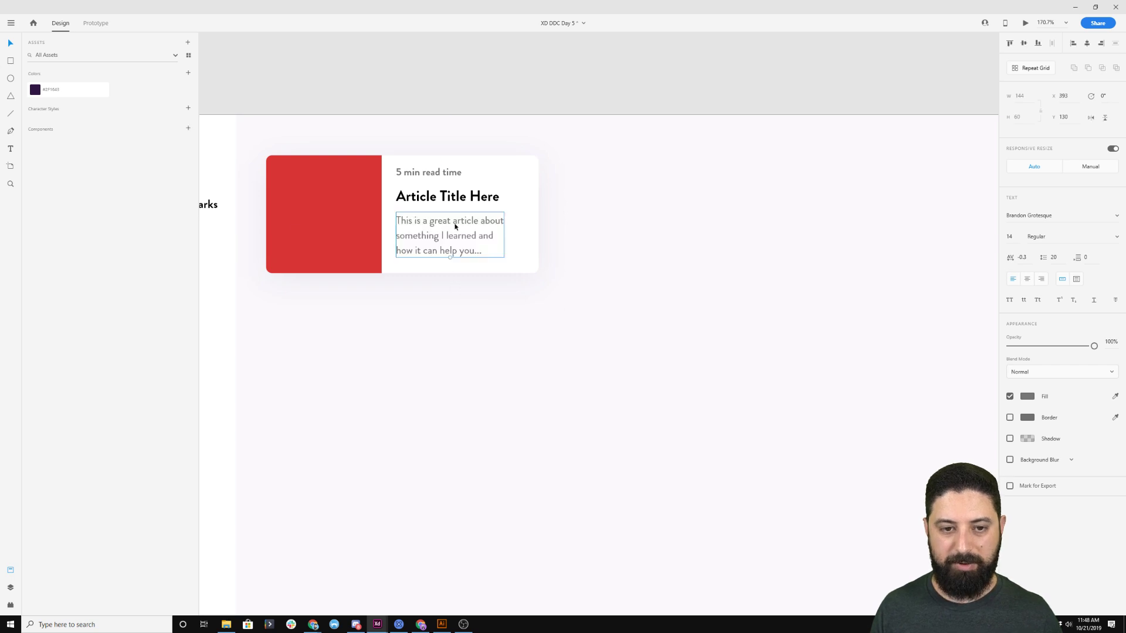
pyautogui.moveTo(455, 221); pyautogui.dragTo(455, 272)
pyautogui.doubleClick(455, 272)
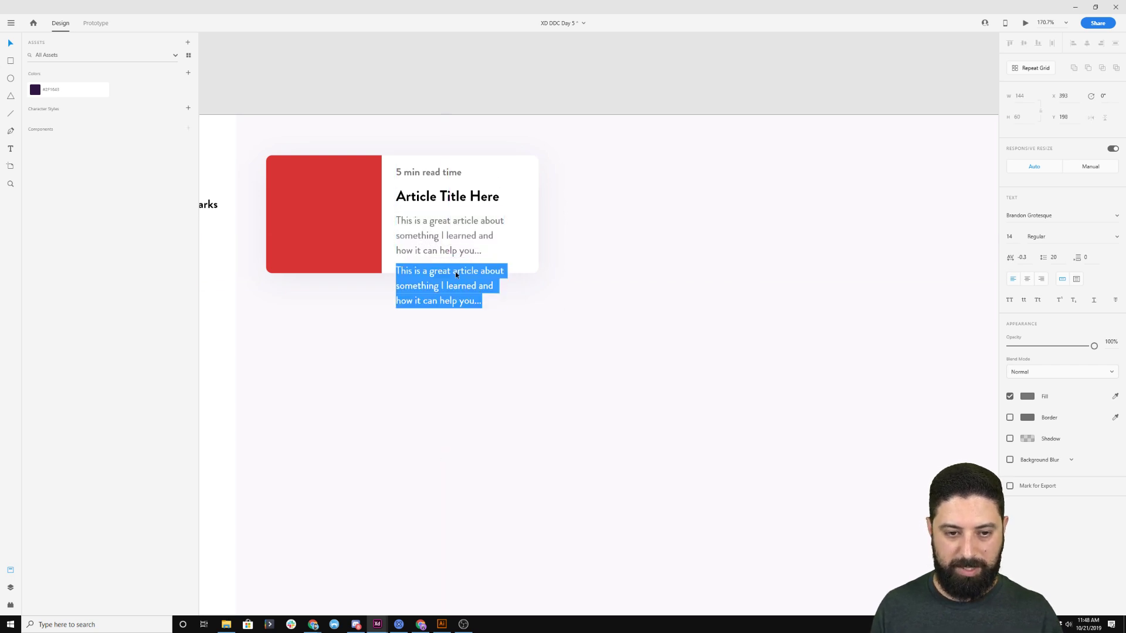
pyautogui.write('mediu')
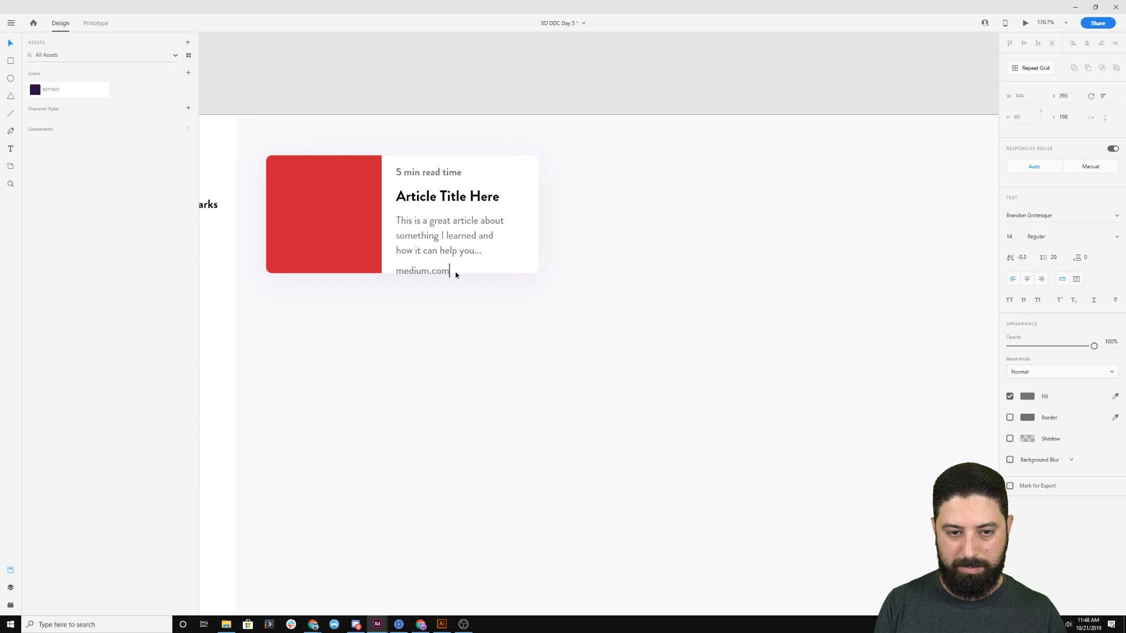
pyautogui.write('m.com')
pyautogui.press('Escape')
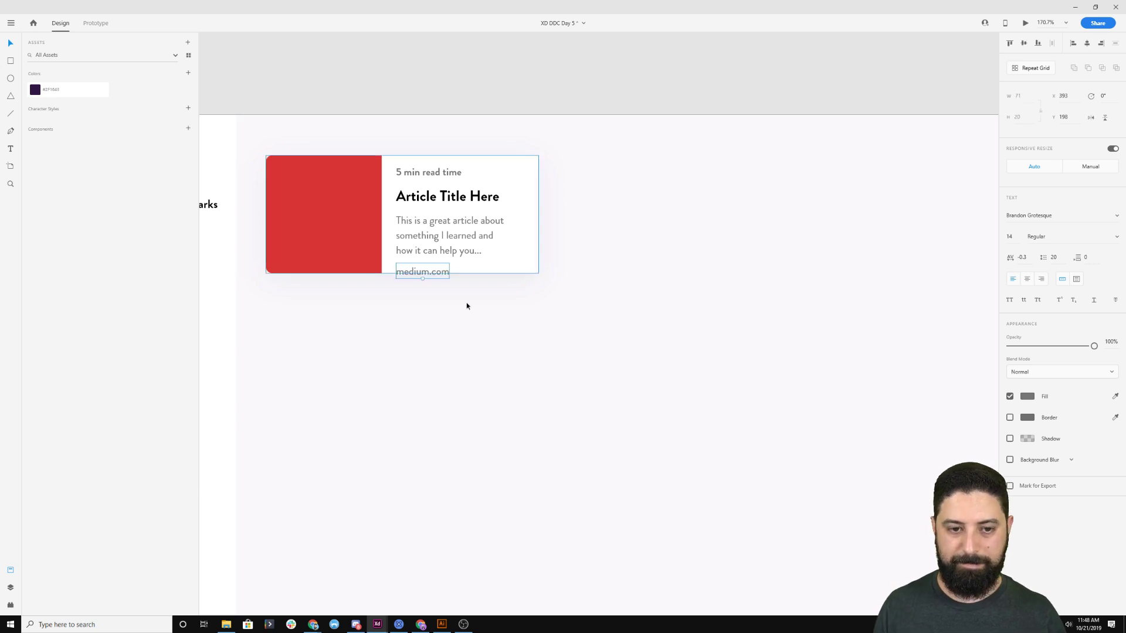
# Extend the white card background and its red image area downward together to a height of 188.
pyautogui.click(336, 254)
pyautogui.keyDown('shift'); pyautogui.click(336, 254); pyautogui.keyUp('shift')
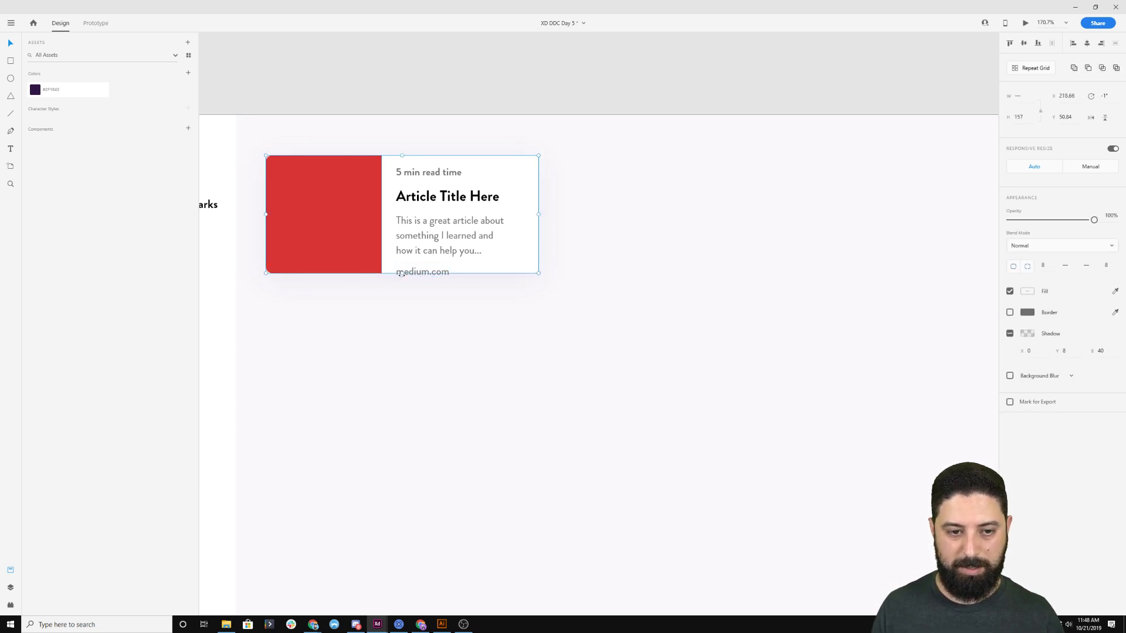
pyautogui.moveTo(401, 273); pyautogui.dragTo(505, 273)
# Place a copy of "medium.com" beside it on the same line and change its text to "Oct 20th".
pyautogui.doubleClick(506, 273)
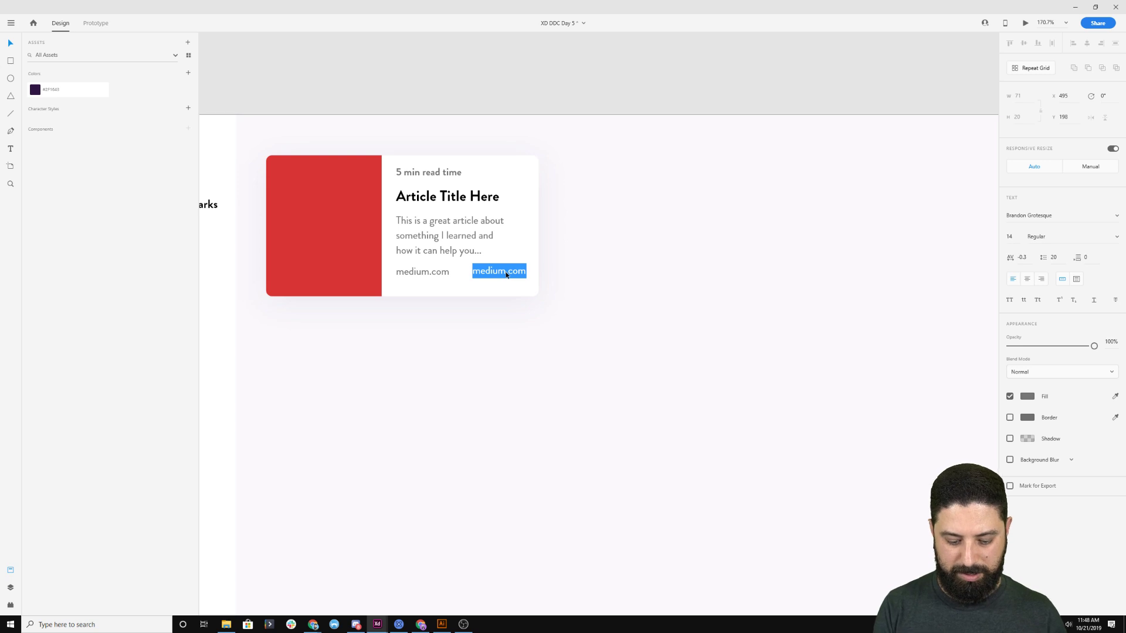
pyautogui.write('Oct')
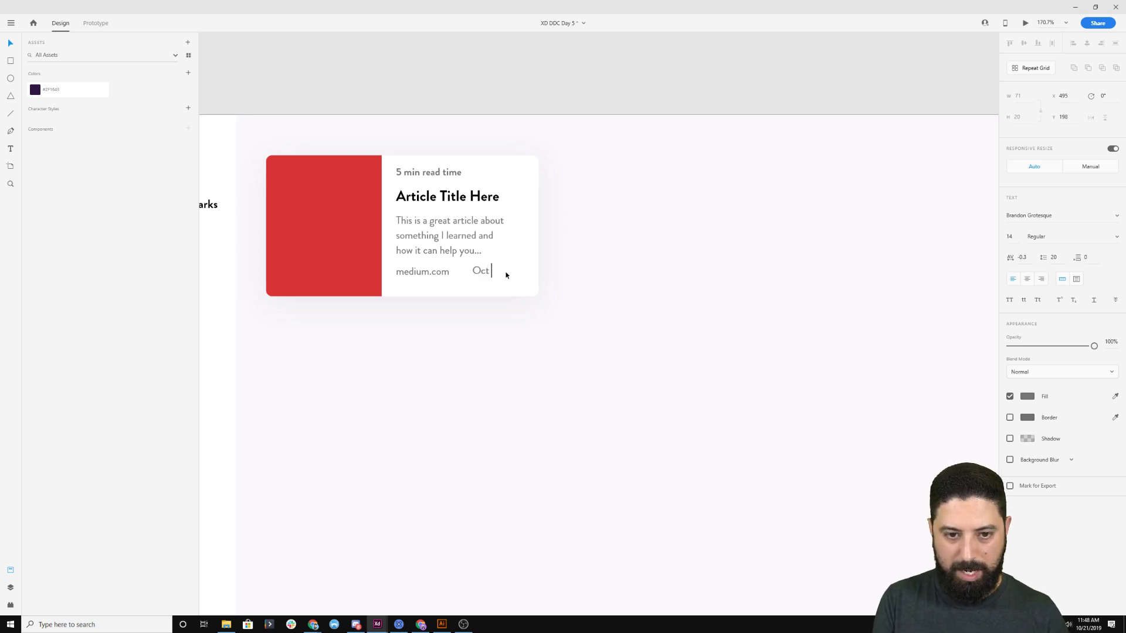
pyautogui.write(' 20th')
pyautogui.press('Escape')
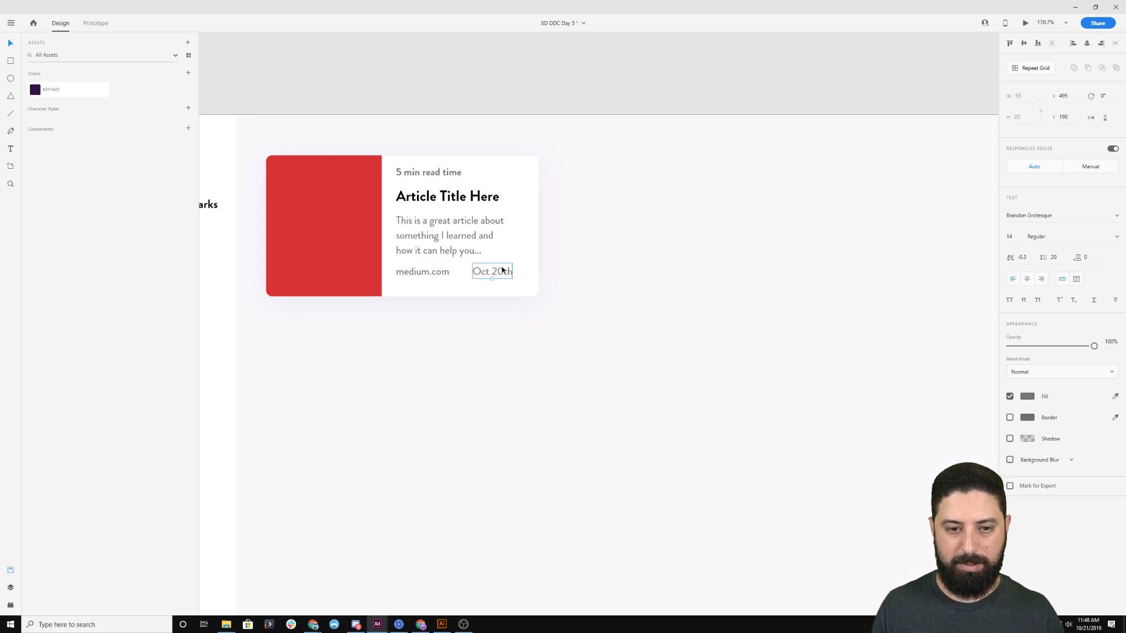
# Move the date toward the card's right edge at X 511, and lower it together with "medium.com" slightly.
pyautogui.moveTo(492, 277); pyautogui.dragTo(504, 272)
pyautogui.keyDown('shift'); pyautogui.click(424, 270); pyautogui.keyUp('shift')
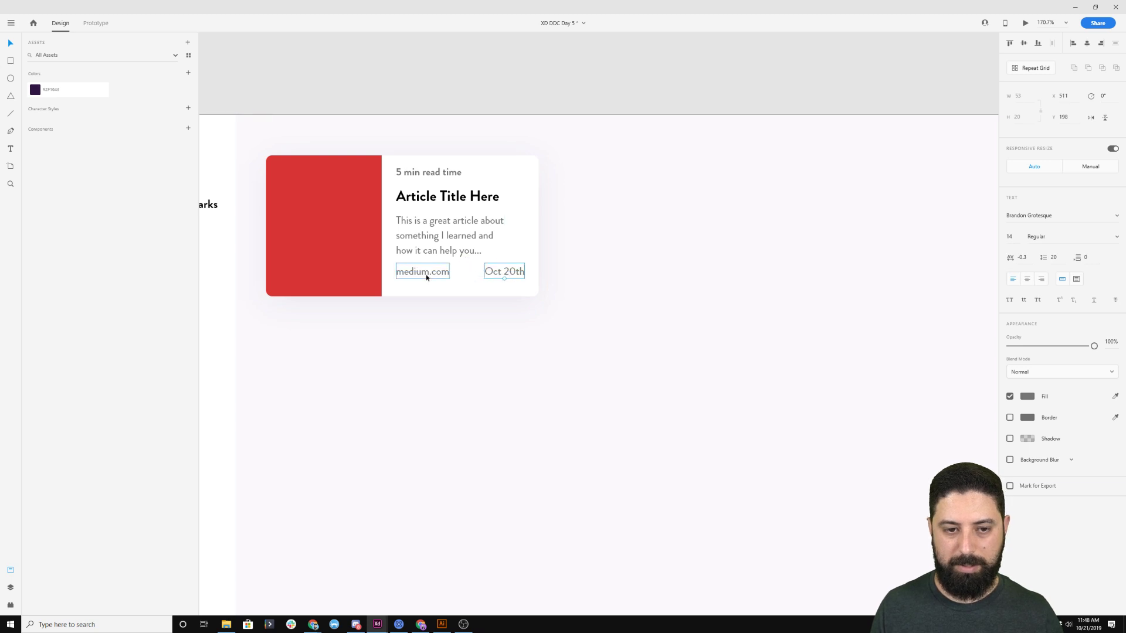
pyautogui.moveTo(429, 271); pyautogui.dragTo(428, 280)
# Move the article title and description down together, and shift the read-time line up slightly to Y 62.
pyautogui.click(439, 251)
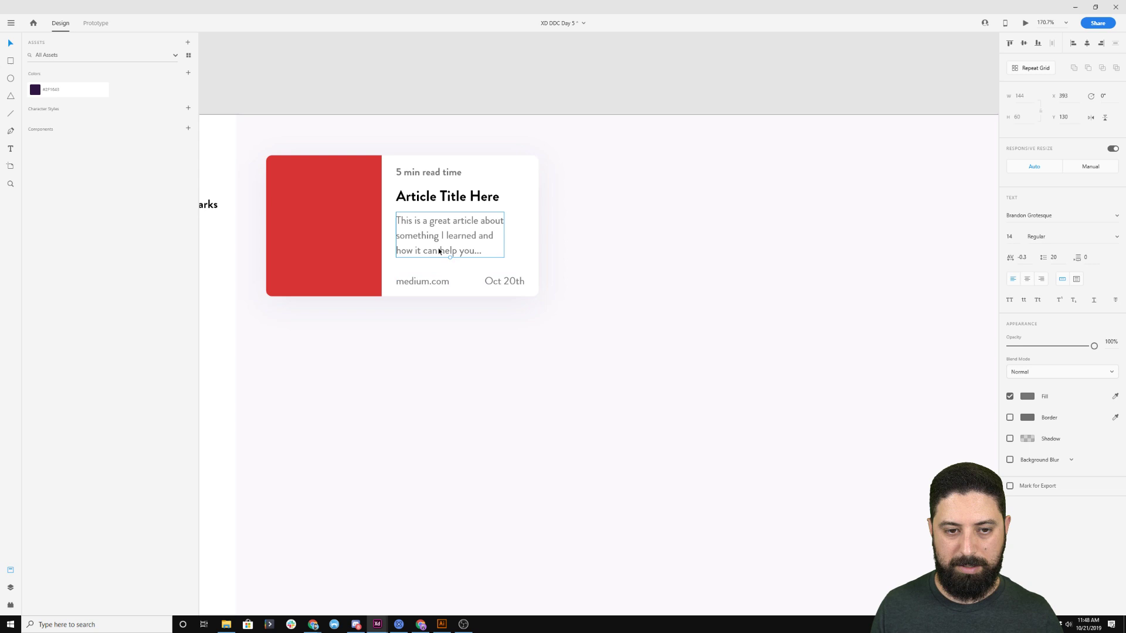
pyautogui.keyDown('shift'); pyautogui.click(460, 197); pyautogui.keyUp('shift')
pyautogui.moveTo(459, 198); pyautogui.dragTo(437, 172)
pyautogui.click(656, 228)
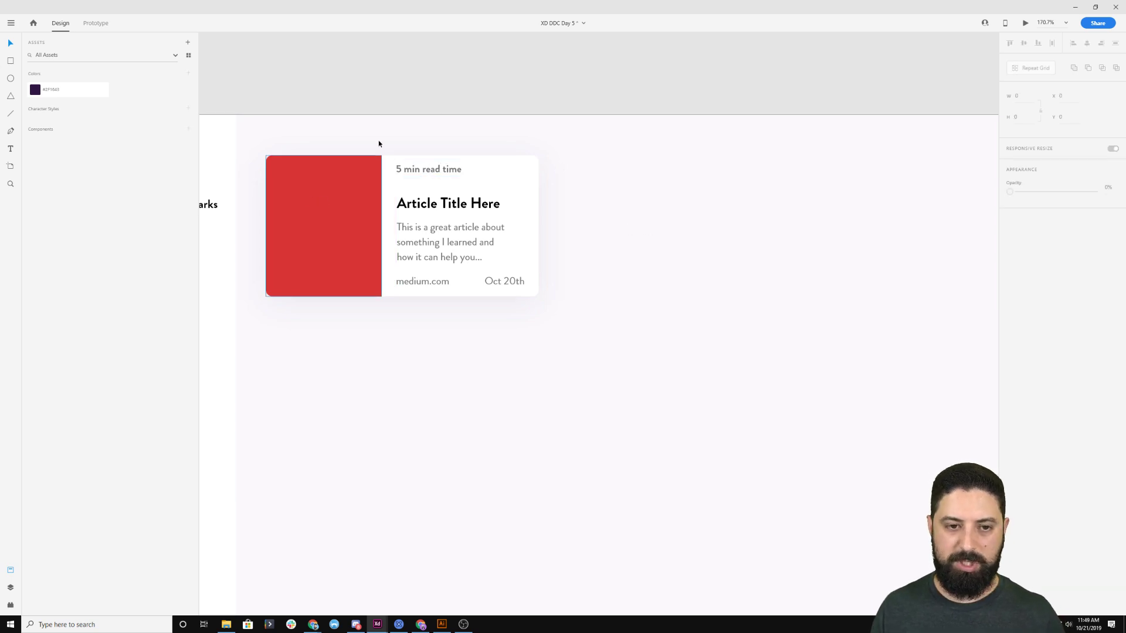
# Nudge the "5 min read time" line down to Y 67.
pyautogui.click(441, 172)
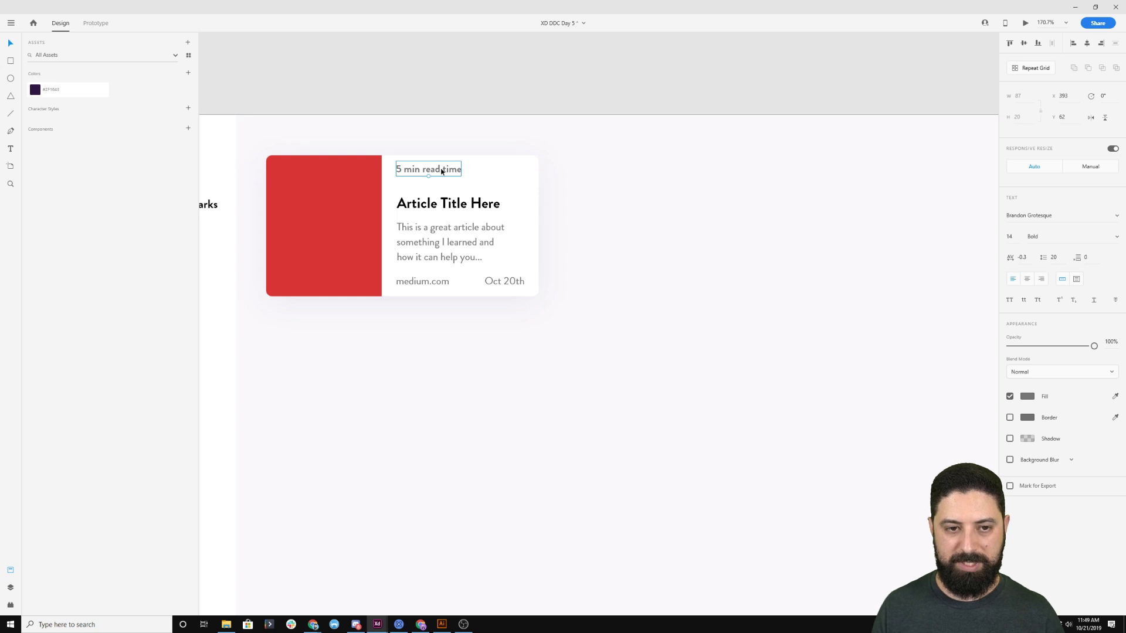
pyautogui.doubleClick(421, 170)
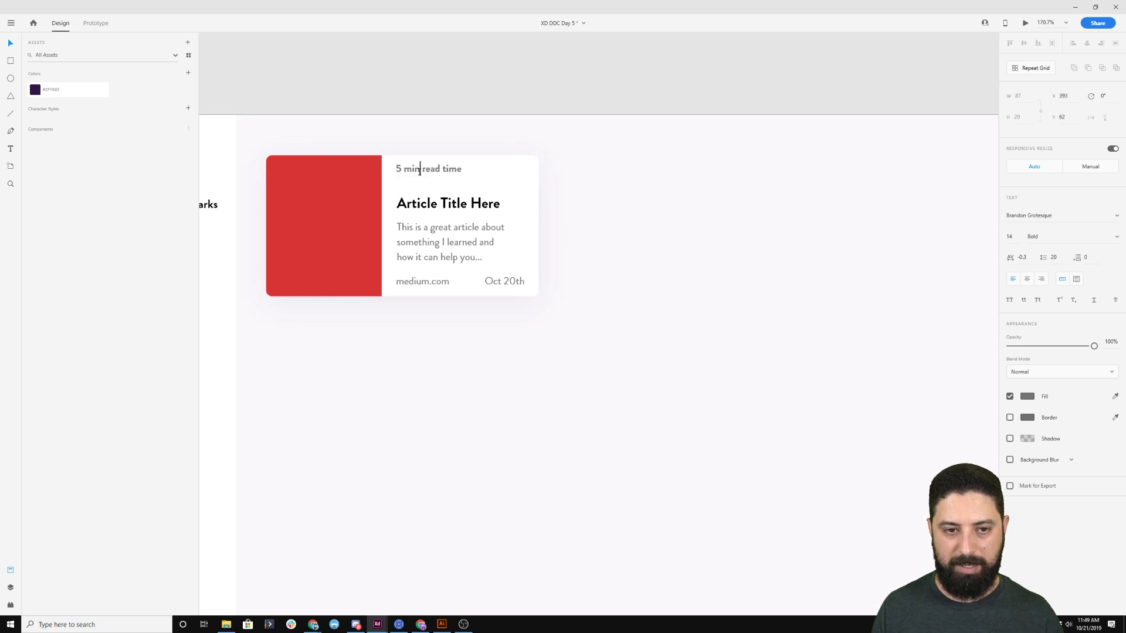
pyautogui.press('Escape')
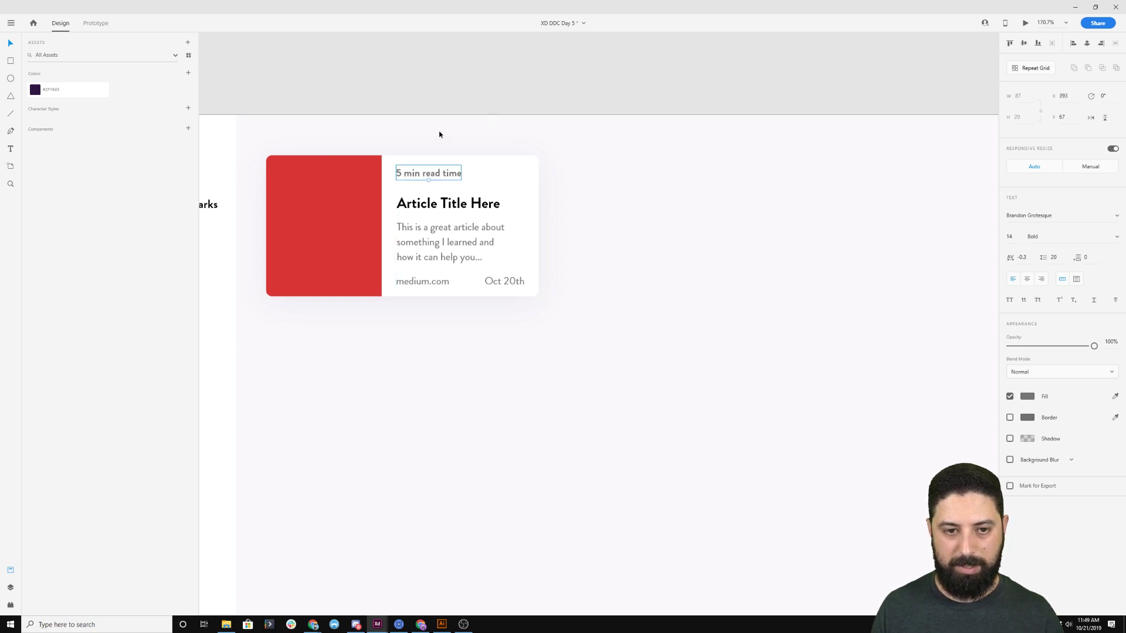
pyautogui.click(441, 138)
# Group all elements of the bookmark card into one object.
pyautogui.scroll(-2, 445, 156)
pyautogui.scroll(-3, 445, 158)
pyautogui.moveTo(532, 102); pyautogui.dragTo(354, 276)
pyautogui.hotkey('ctrl', 'g')
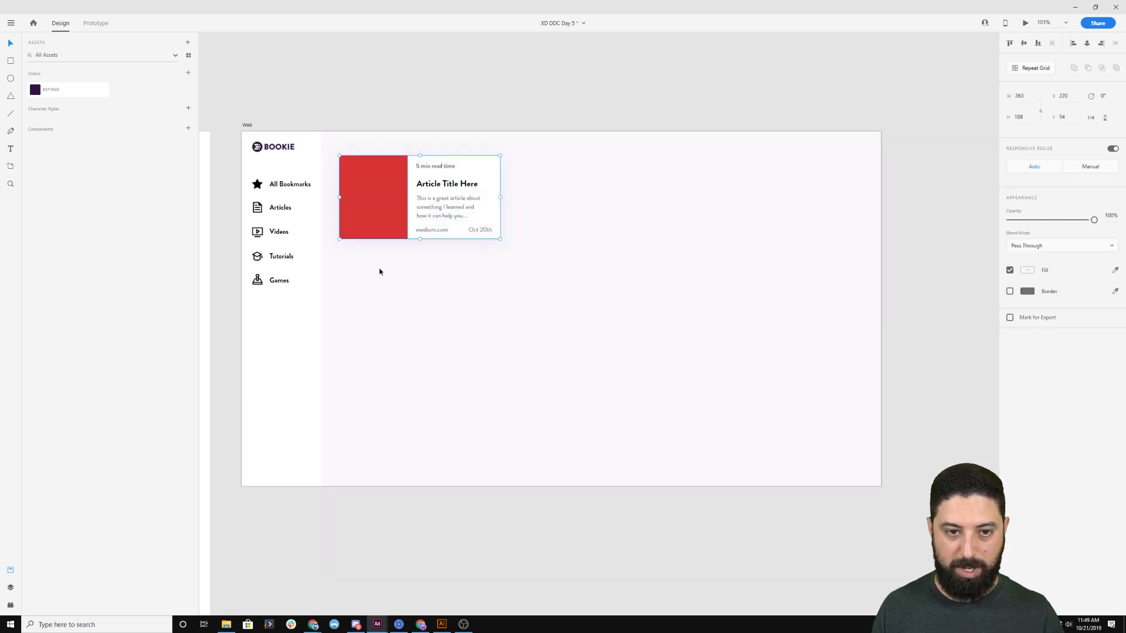
# Turn the card into a Repeat Grid of three columns and narrow the column gap so they fit the artboard.
pyautogui.click(1041, 71)
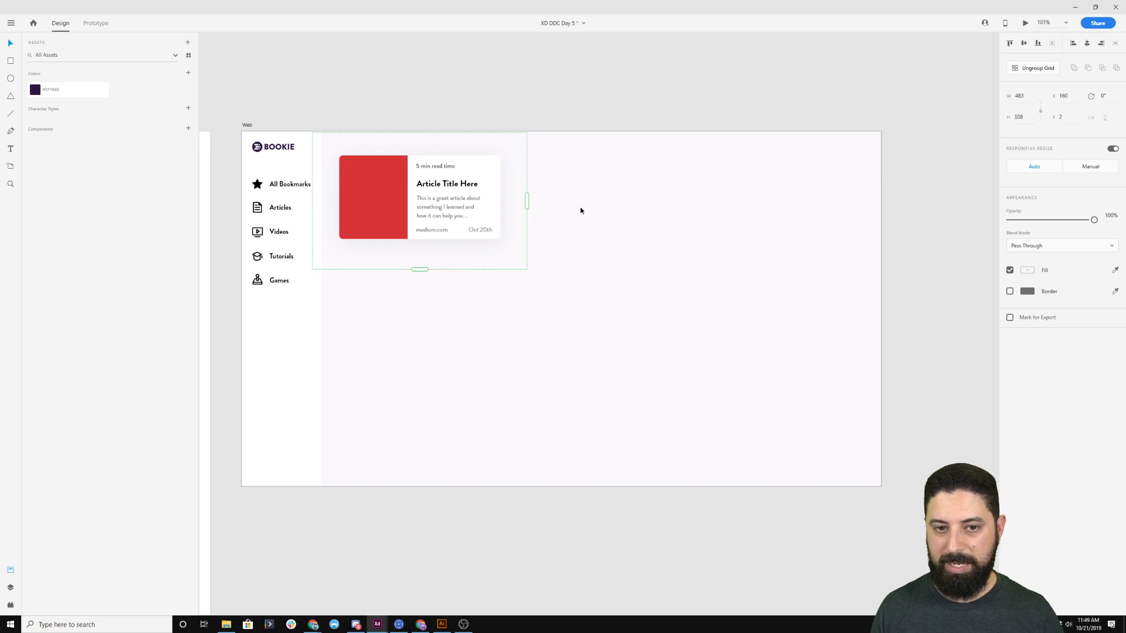
pyautogui.moveTo(530, 201); pyautogui.dragTo(869, 202)
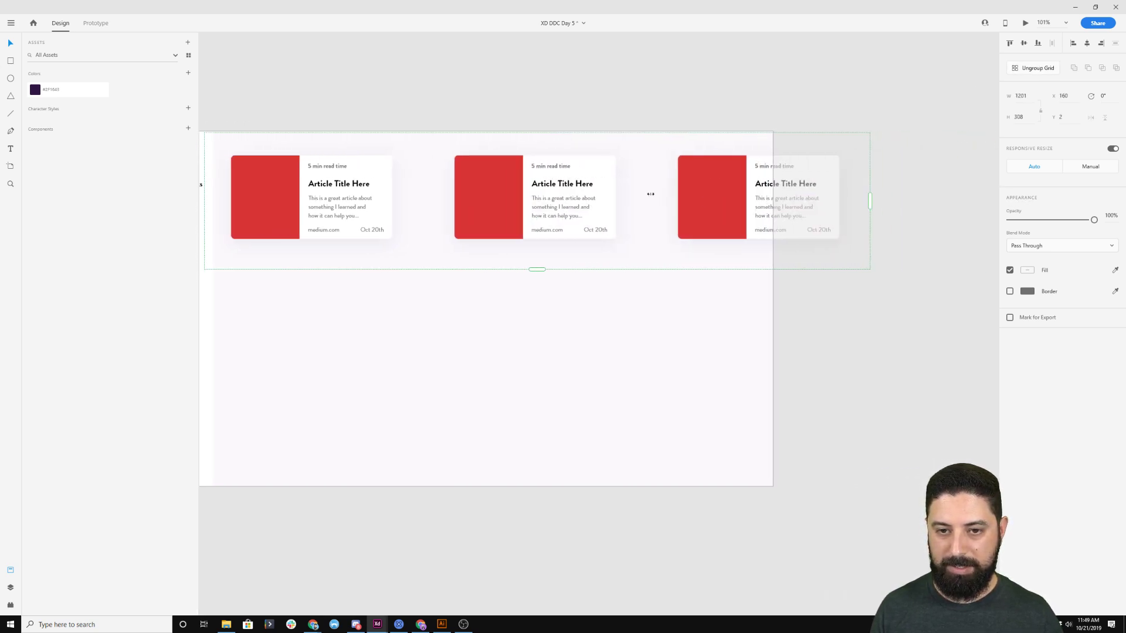
pyautogui.moveTo(642, 194); pyautogui.dragTo(558, 187)
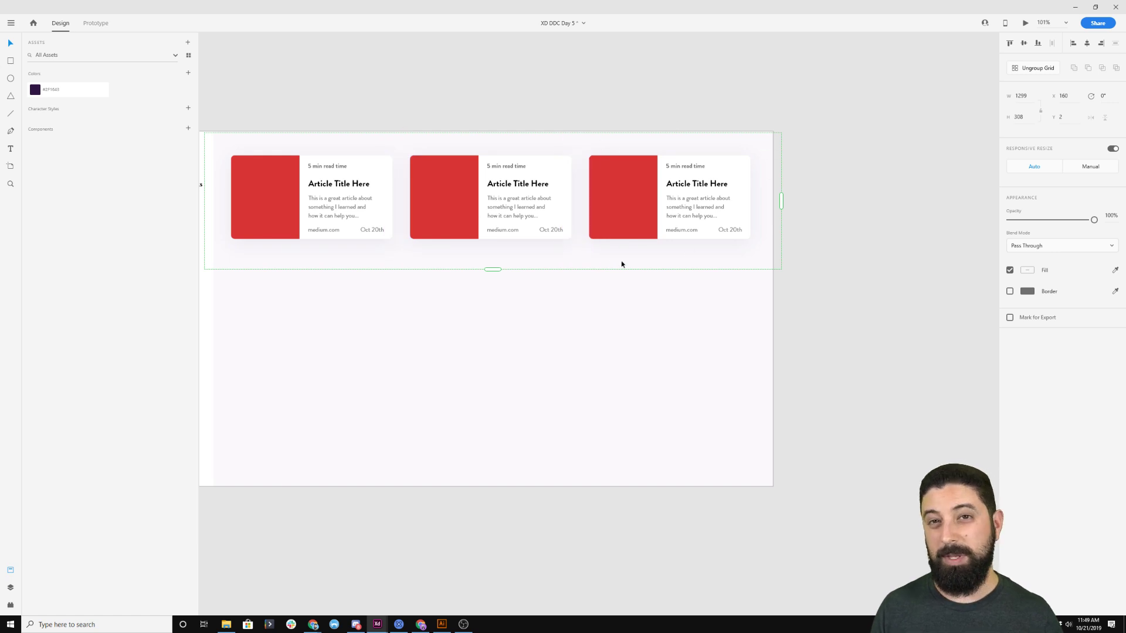
# Extend the card grid down to four rows with a tighter row gap and set its width to about 1249.
pyautogui.moveTo(493, 268); pyautogui.dragTo(491, 512)
pyautogui.moveTo(510, 259); pyautogui.dragTo(511, 232)
pyautogui.moveTo(781, 289); pyautogui.dragTo(758, 288)
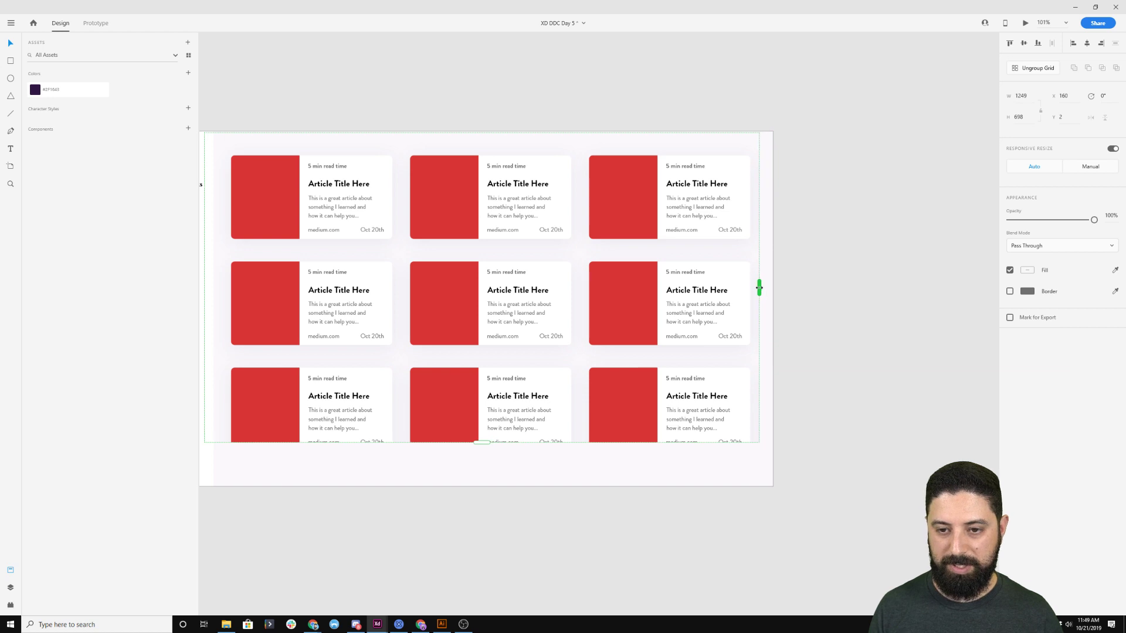
pyautogui.moveTo(484, 441); pyautogui.dragTo(482, 570)
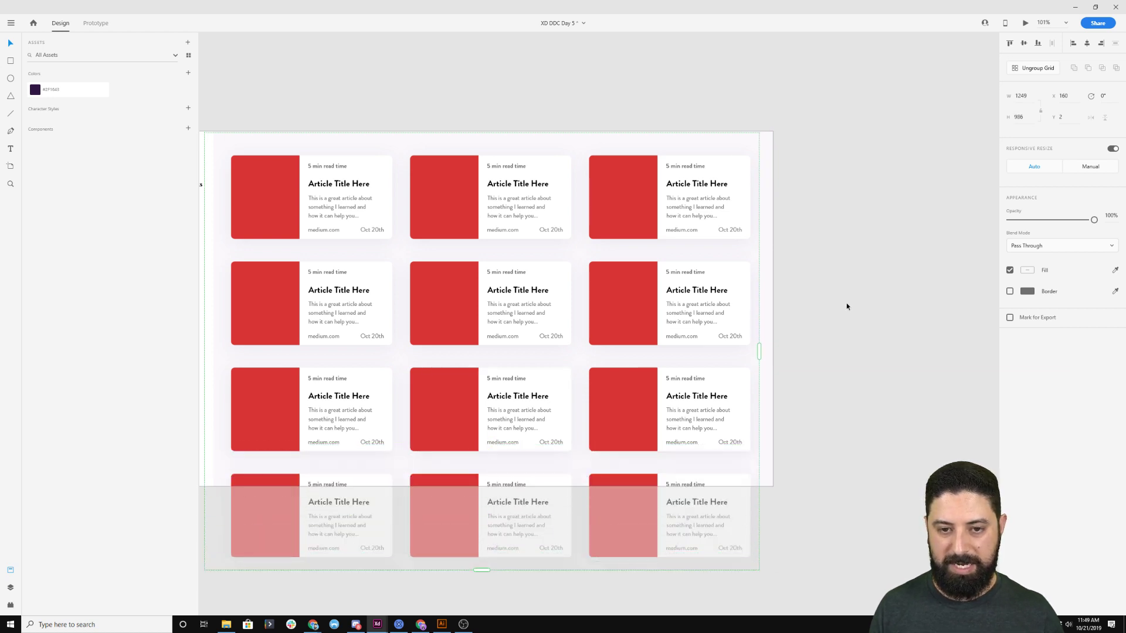
# Ungroup the Repeat Grid and delete the four extra cards overflowing the artboard's right edge.
pyautogui.click(1037, 68)
pyautogui.click(620, 117)
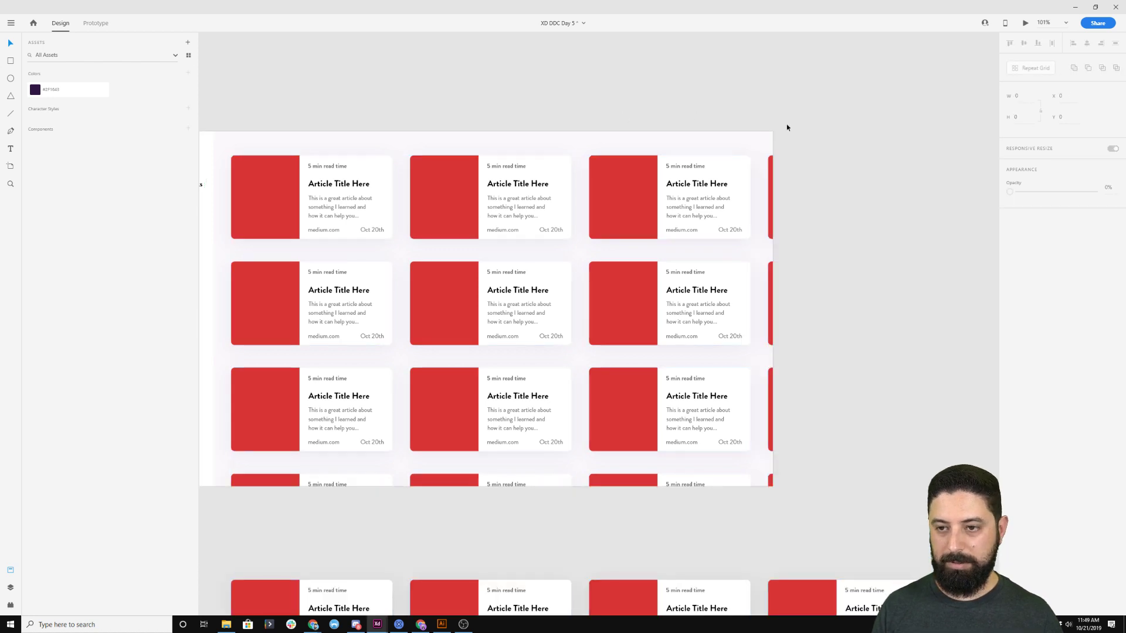
pyautogui.click(769, 195)
pyautogui.keyDown('shift'); pyautogui.click(770, 286); pyautogui.keyUp('shift')
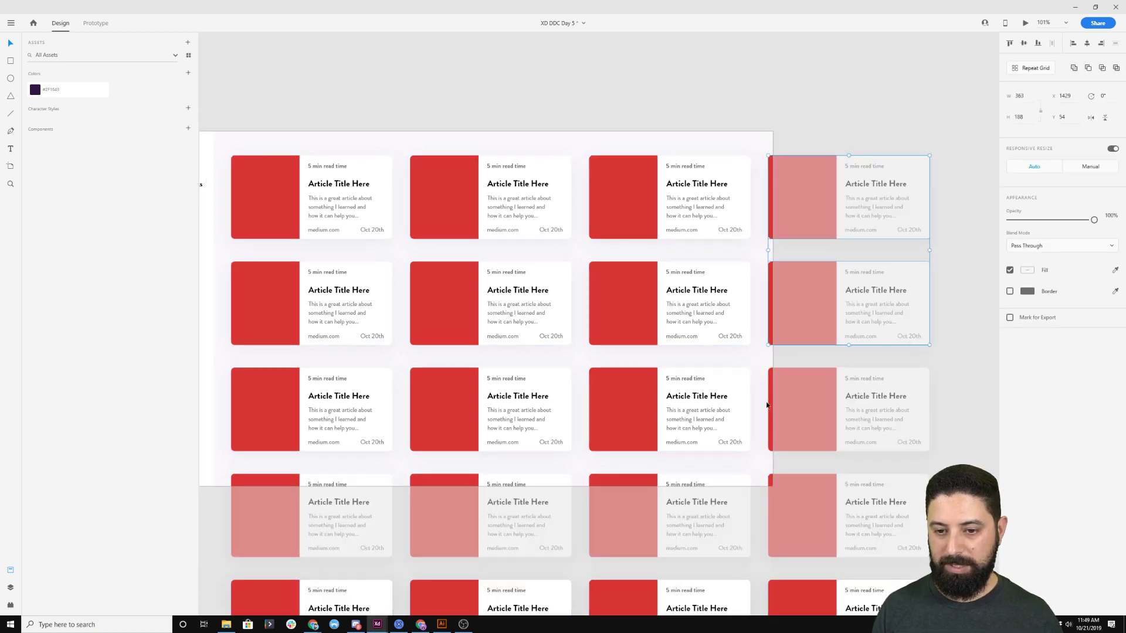
pyautogui.keyDown('shift'); pyautogui.click(779, 417); pyautogui.keyUp('shift')
pyautogui.keyDown('shift'); pyautogui.click(772, 485); pyautogui.keyUp('shift')
pyautogui.press('Delete')
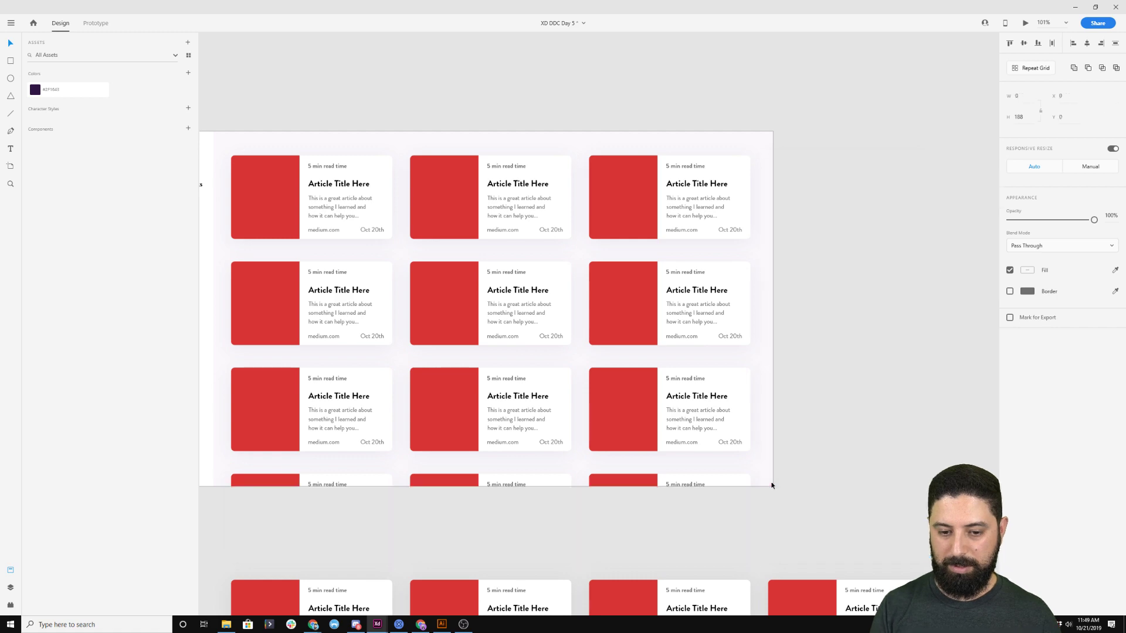
# Delete the leftover row of four cards below the Web artboard.
pyautogui.scroll(-3, 788, 486)
pyautogui.keyDown('ctrl'); pyautogui.scroll(-5, 786, 486); pyautogui.keyUp('ctrl')
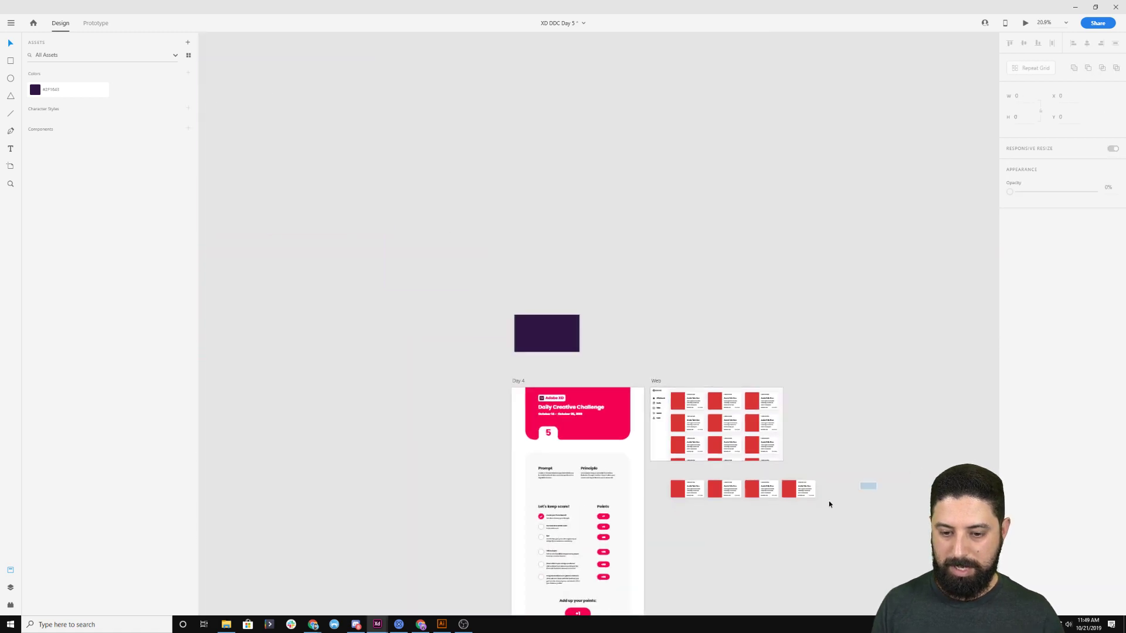
pyautogui.moveTo(867, 482); pyautogui.dragTo(671, 529)
pyautogui.press('Delete')
pyautogui.keyDown('ctrl'); pyautogui.scroll(3, 779, 439); pyautogui.keyUp('ctrl')
pyautogui.keyDown('ctrl'); pyautogui.scroll(3, 778, 439); pyautogui.keyUp('ctrl')
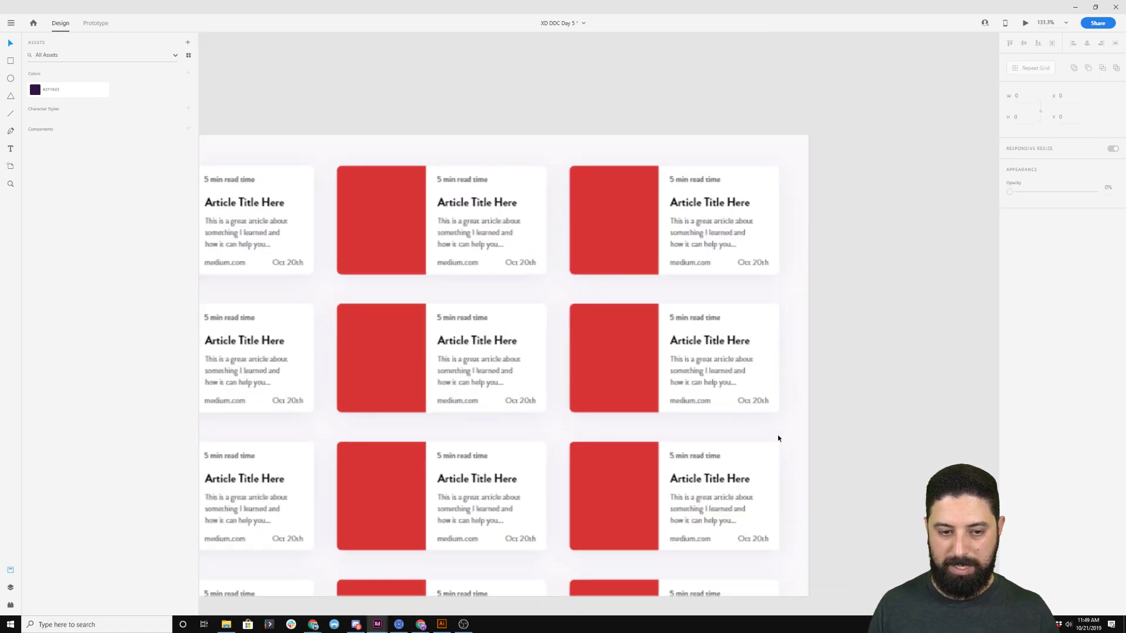
pyautogui.scroll(2, 402, 143)
pyautogui.hscroll(-3, 402, 143)
pyautogui.keyDown('ctrl'); pyautogui.scroll(-1, 583, 126); pyautogui.keyUp('ctrl')
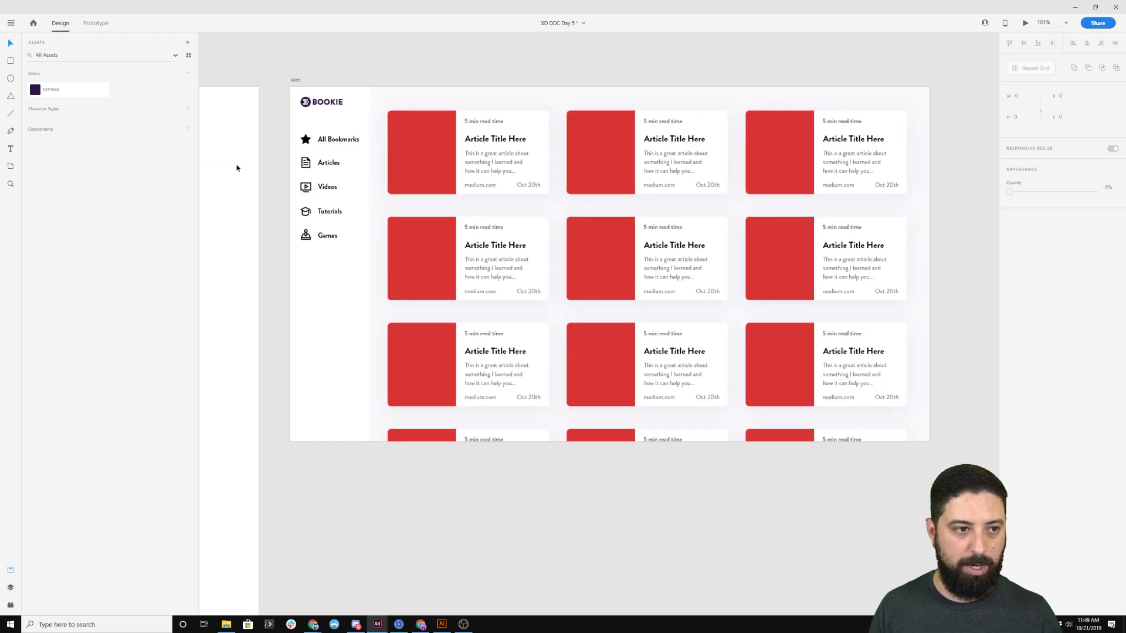
# Show the installed plugins and select the red image areas of all twelve cards.
pyautogui.click(11, 587)
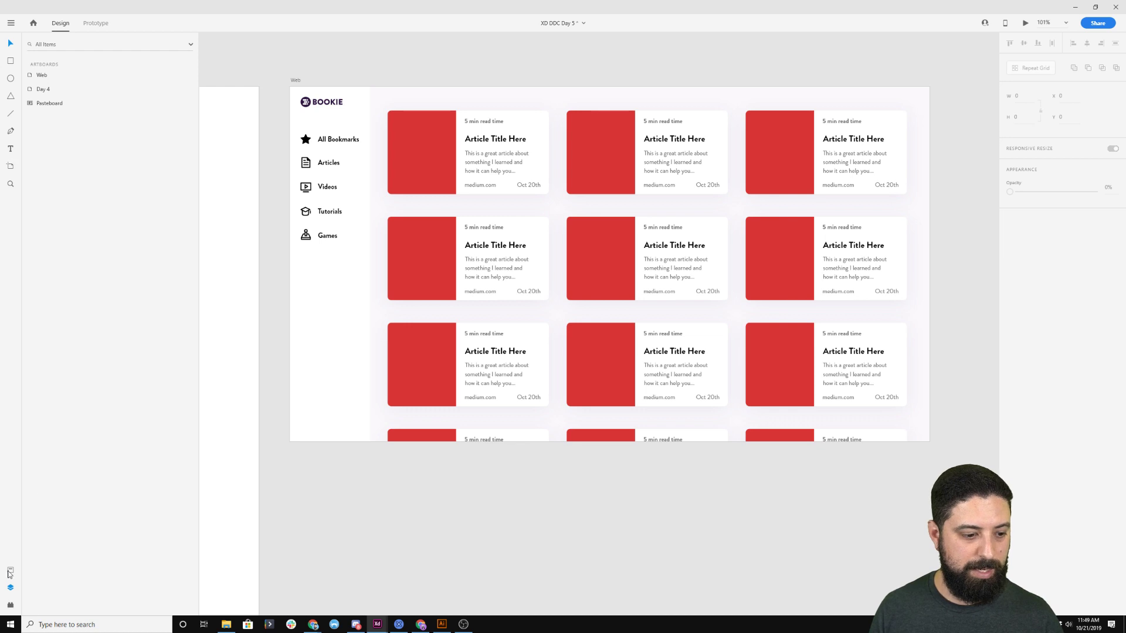
pyautogui.click(11, 605)
pyautogui.click(429, 139)
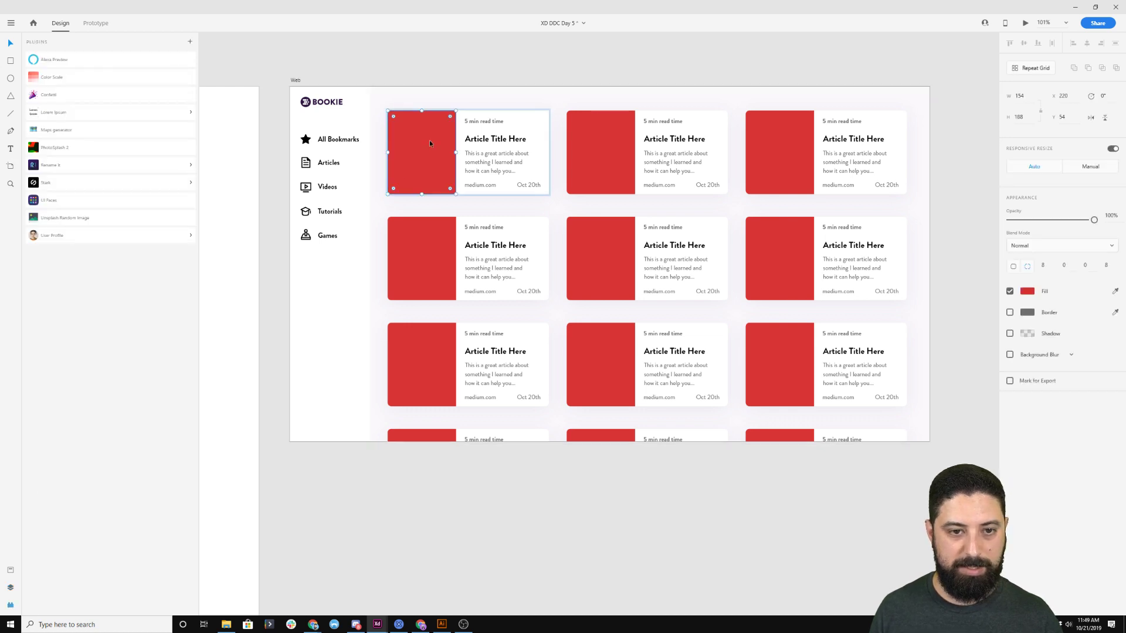
pyautogui.keyDown('shift'); pyautogui.click(600, 151); pyautogui.keyUp('shift')
pyautogui.keyDown('shift'); pyautogui.click(796, 149); pyautogui.keyUp('shift')
pyautogui.keyDown('shift'); pyautogui.click(692, 277); pyautogui.keyUp('shift')
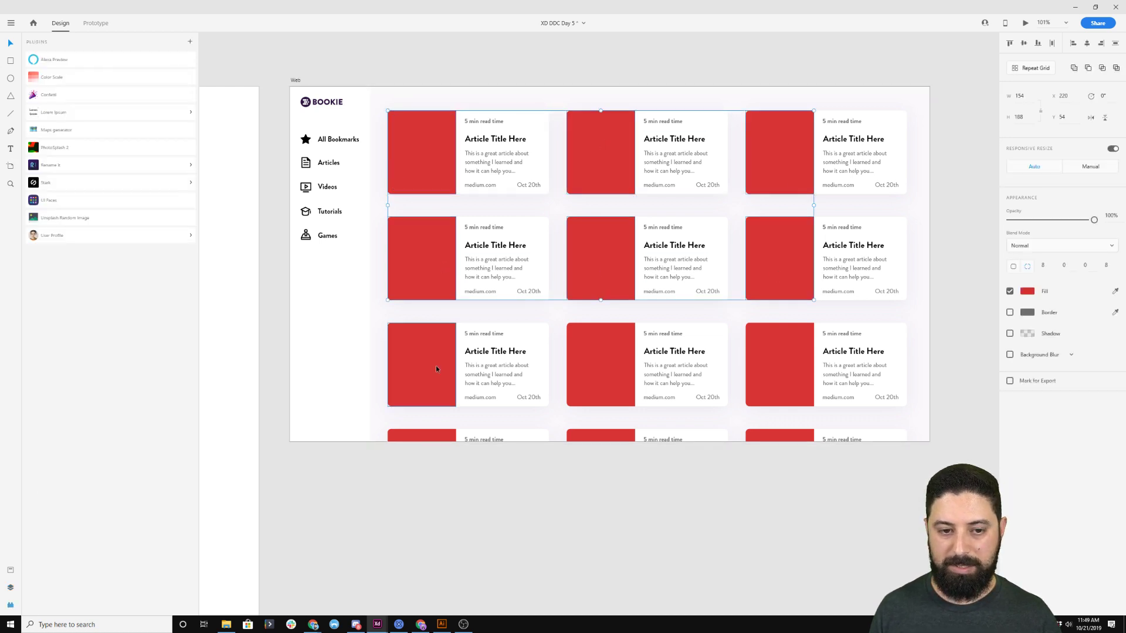
pyautogui.keyDown('shift'); pyautogui.click(435, 365); pyautogui.keyUp('shift')
pyautogui.keyDown('shift'); pyautogui.click(776, 434); pyautogui.keyUp('shift')
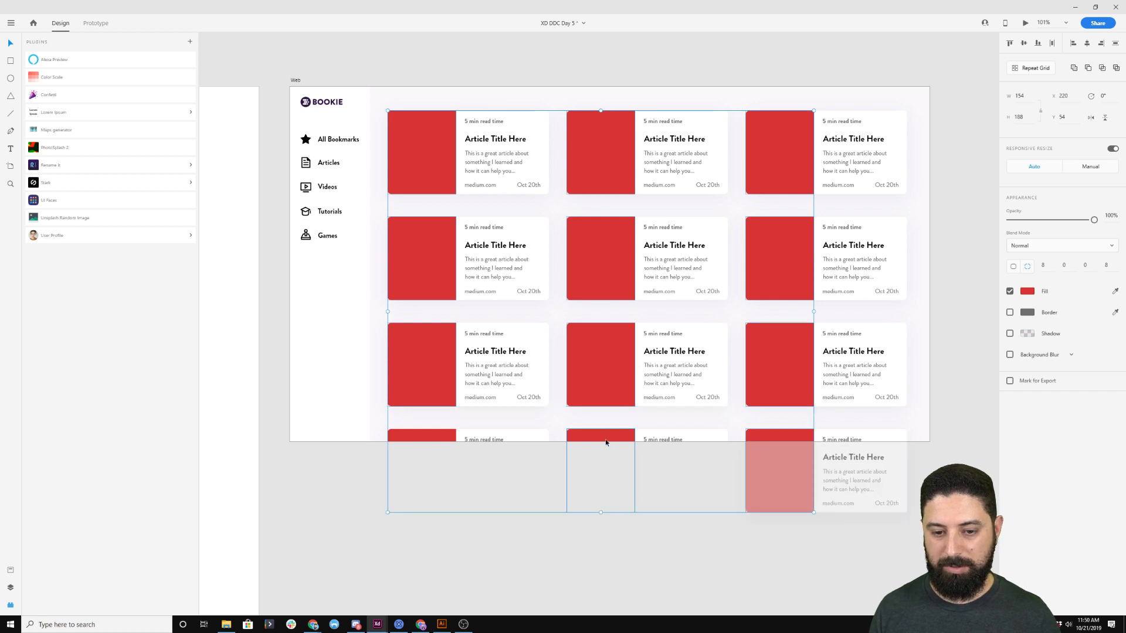
pyautogui.keyDown('shift'); pyautogui.click(603, 438); pyautogui.keyUp('shift')
pyautogui.keyDown('shift'); pyautogui.click(431, 435); pyautogui.keyUp('shift')
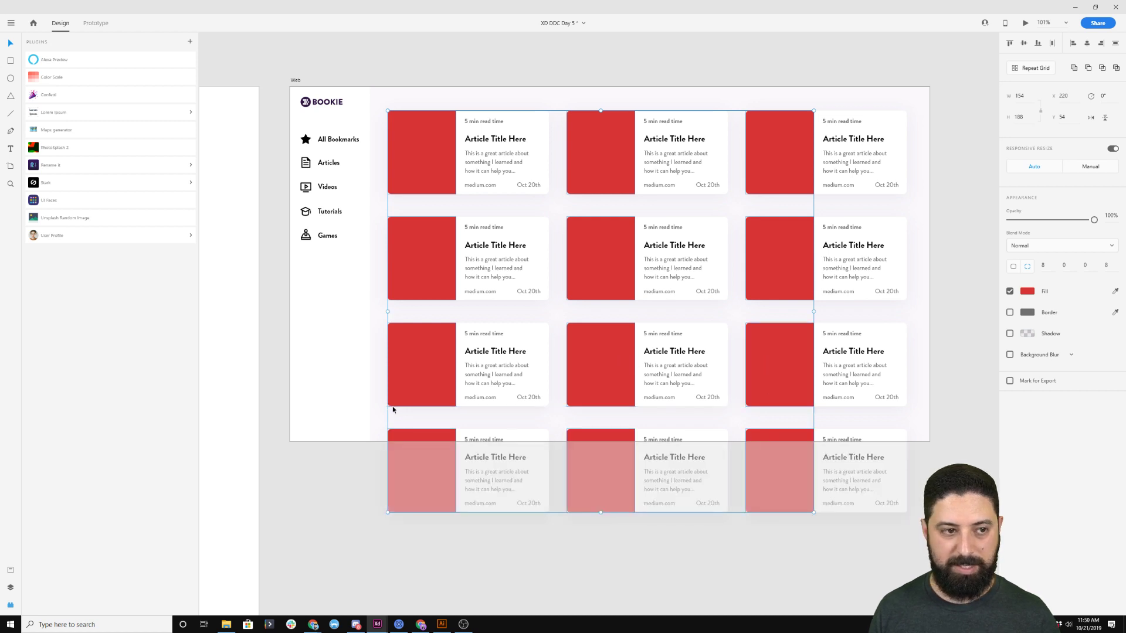
# Search the Photosplash 2 plugin for "graphic design" photos.
pyautogui.click(90, 146)
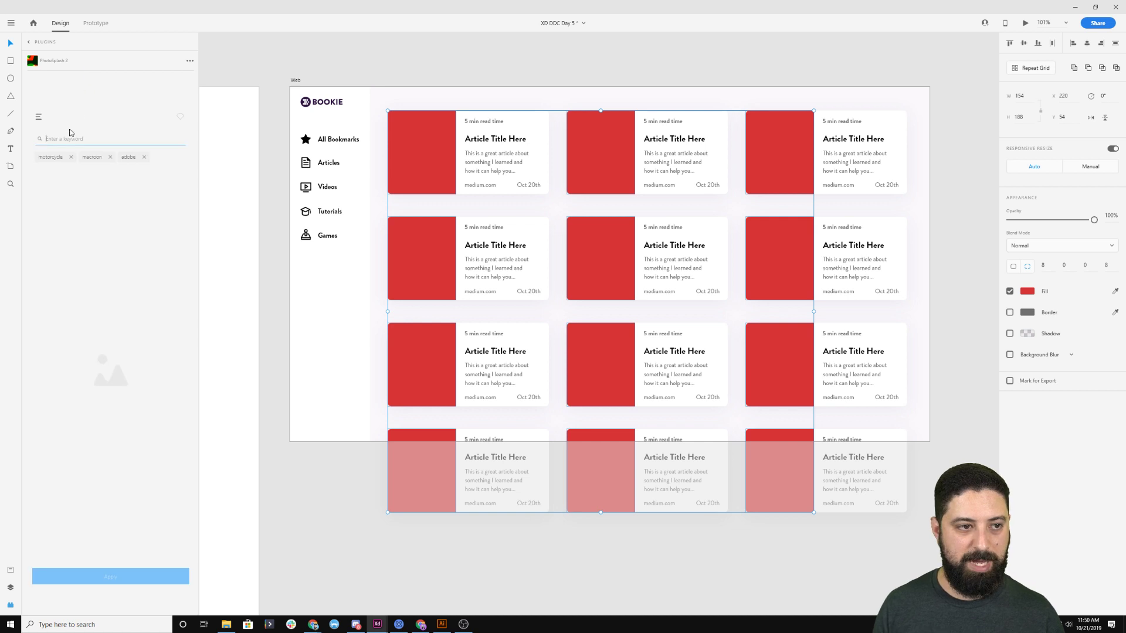
pyautogui.write('grap')
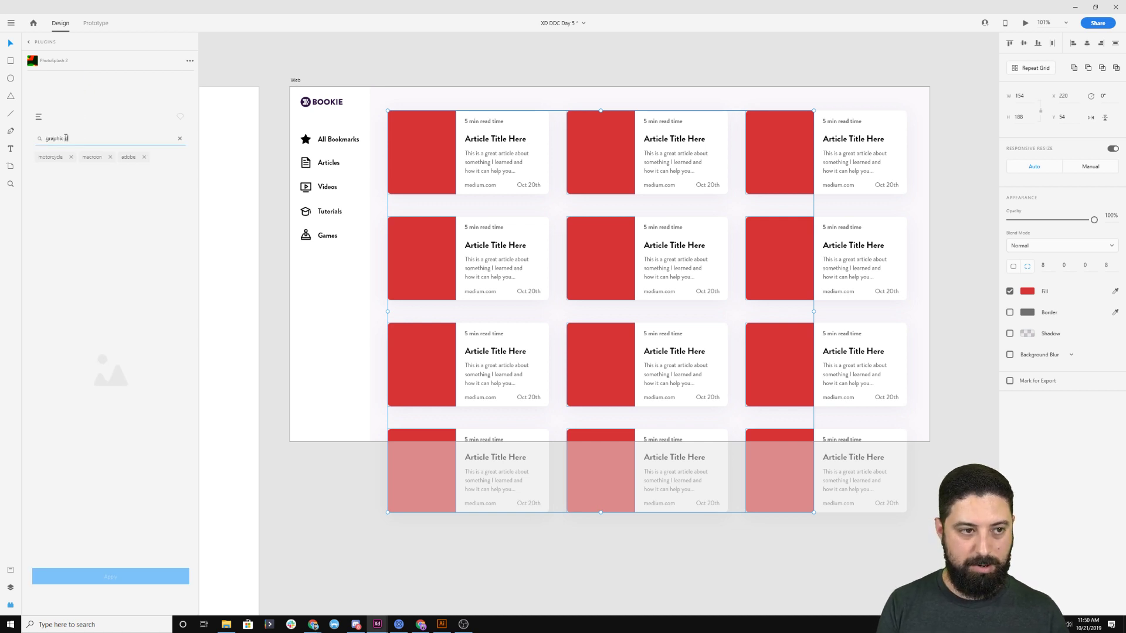
pyautogui.write('hic design')
pyautogui.press('Return')
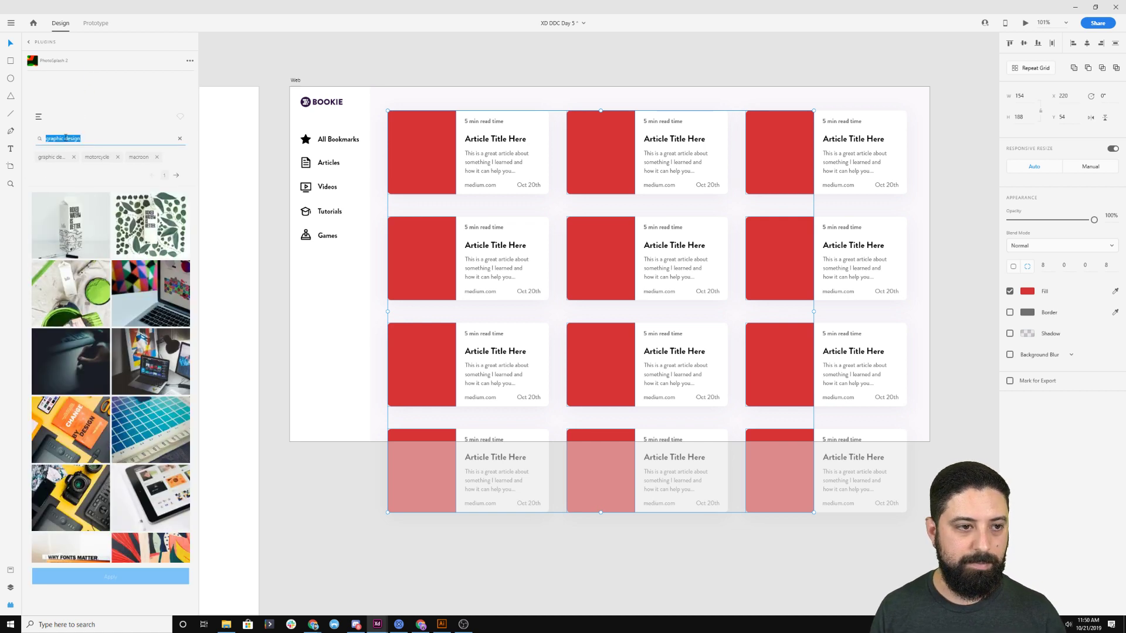
# Choose twelve photos from the graphic design results and apply them to the selected image areas of the twelve cards.
pyautogui.click(70, 225)
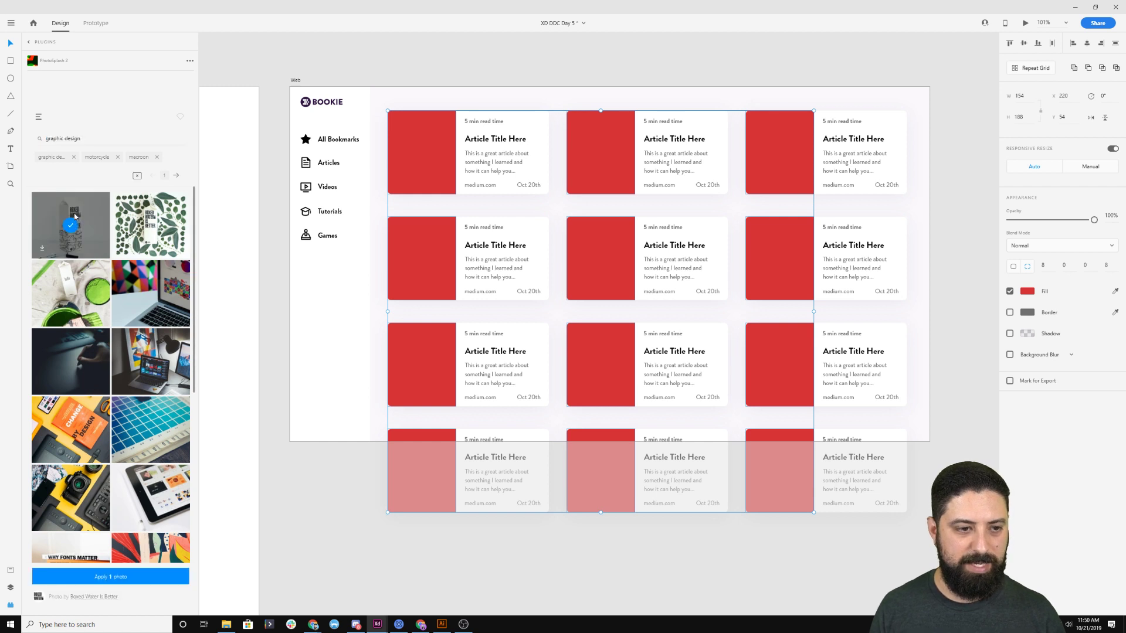
pyautogui.click(149, 293)
pyautogui.click(149, 363)
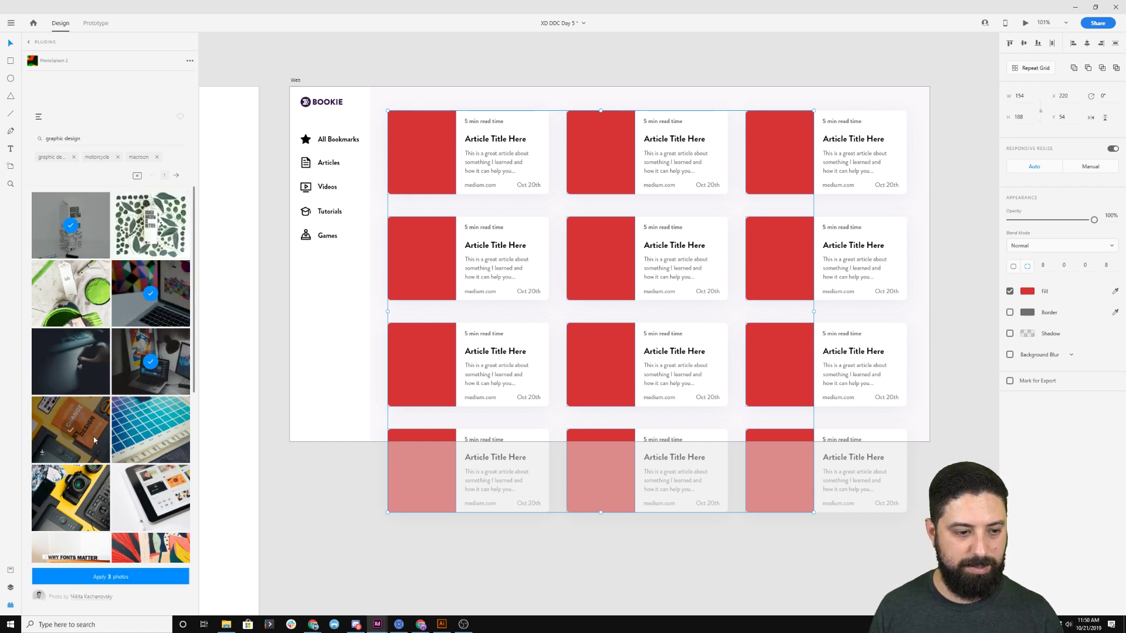
pyautogui.click(74, 445)
pyautogui.click(87, 512)
pyautogui.click(156, 505)
pyautogui.scroll(-3, 151, 457)
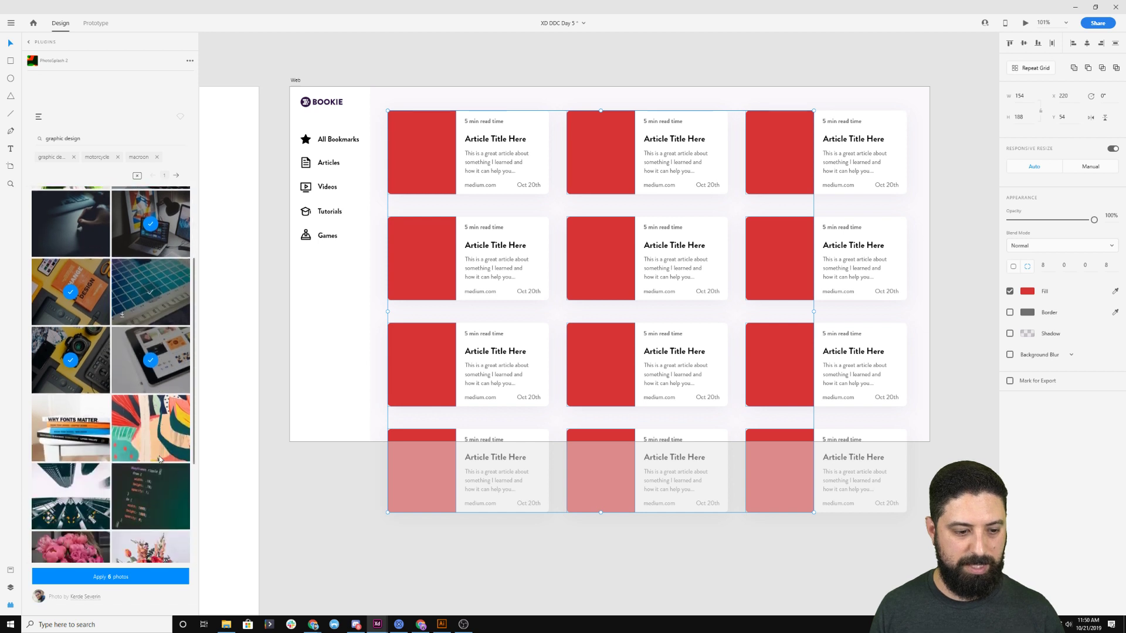
pyautogui.click(147, 396)
pyautogui.click(69, 393)
pyautogui.scroll(-2, 70, 394)
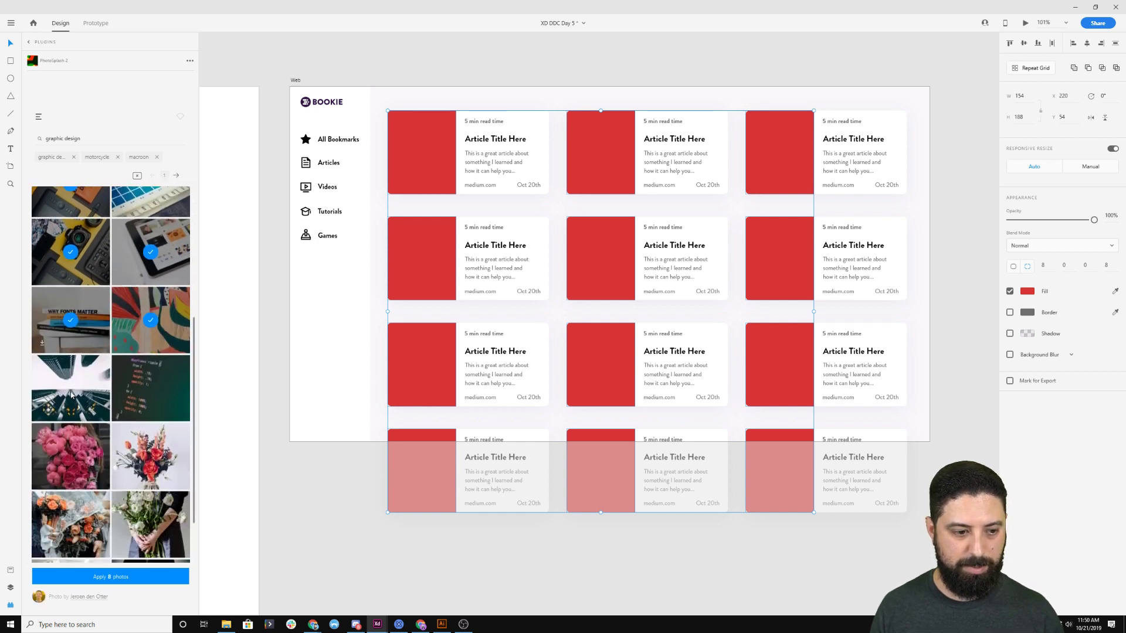
pyautogui.click(154, 332)
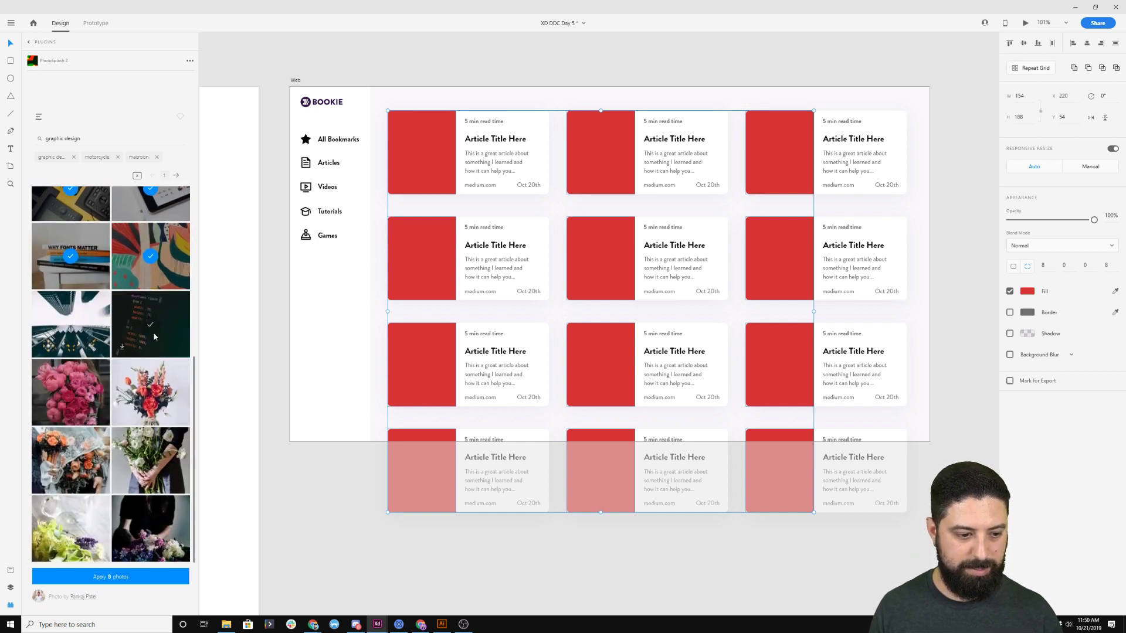
pyautogui.scroll(4, 153, 332)
pyautogui.click(73, 286)
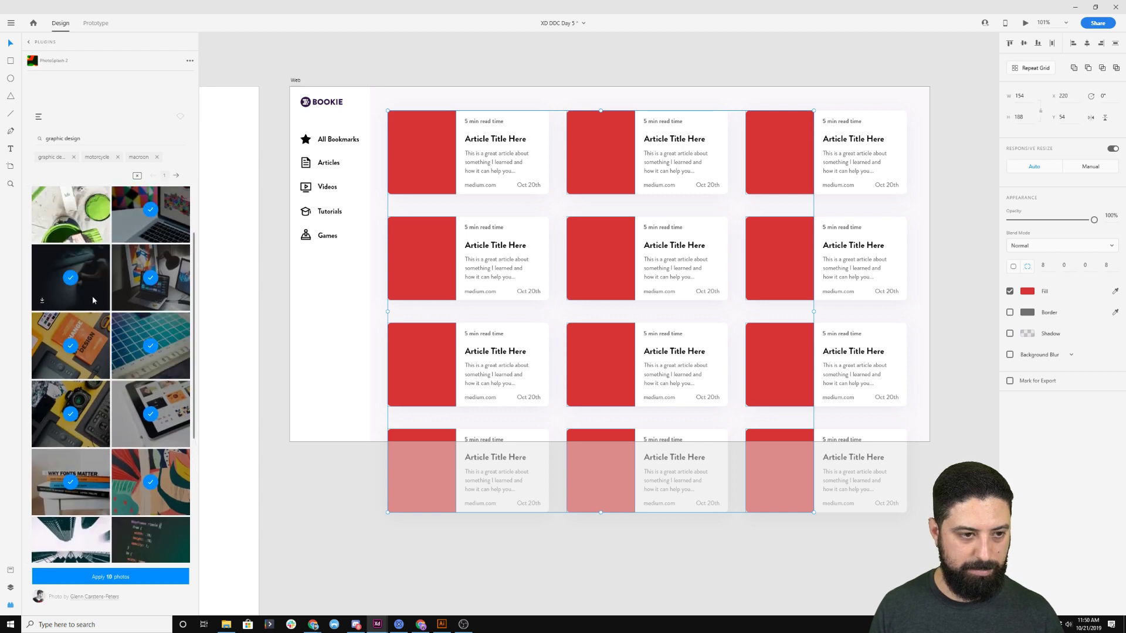
pyautogui.scroll(2, 93, 296)
pyautogui.click(70, 296)
pyautogui.click(129, 249)
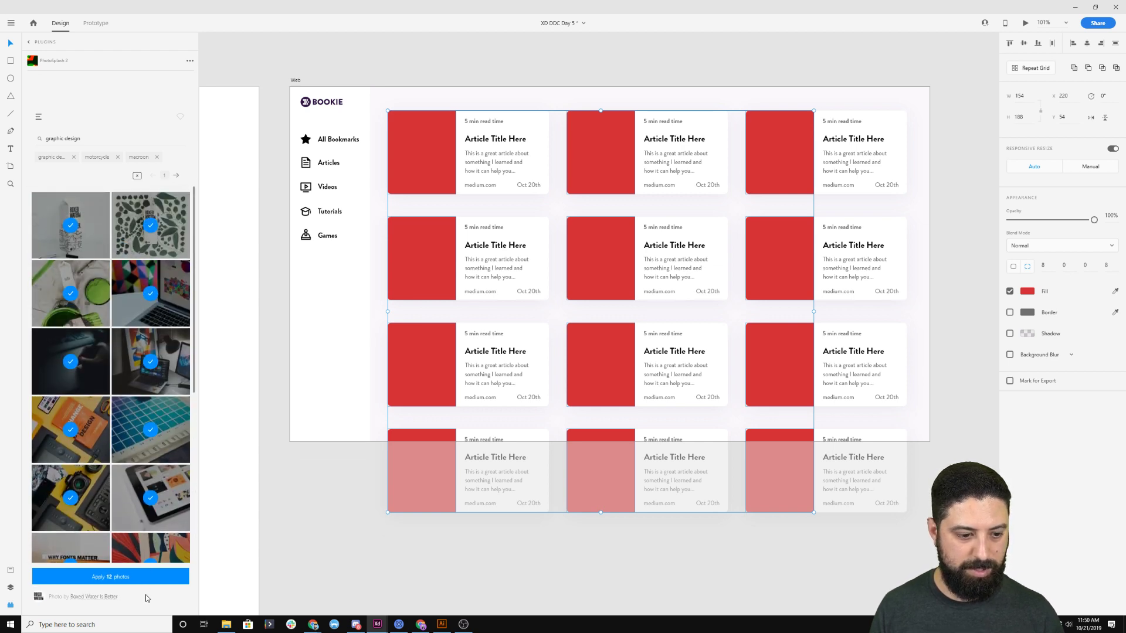
pyautogui.click(149, 577)
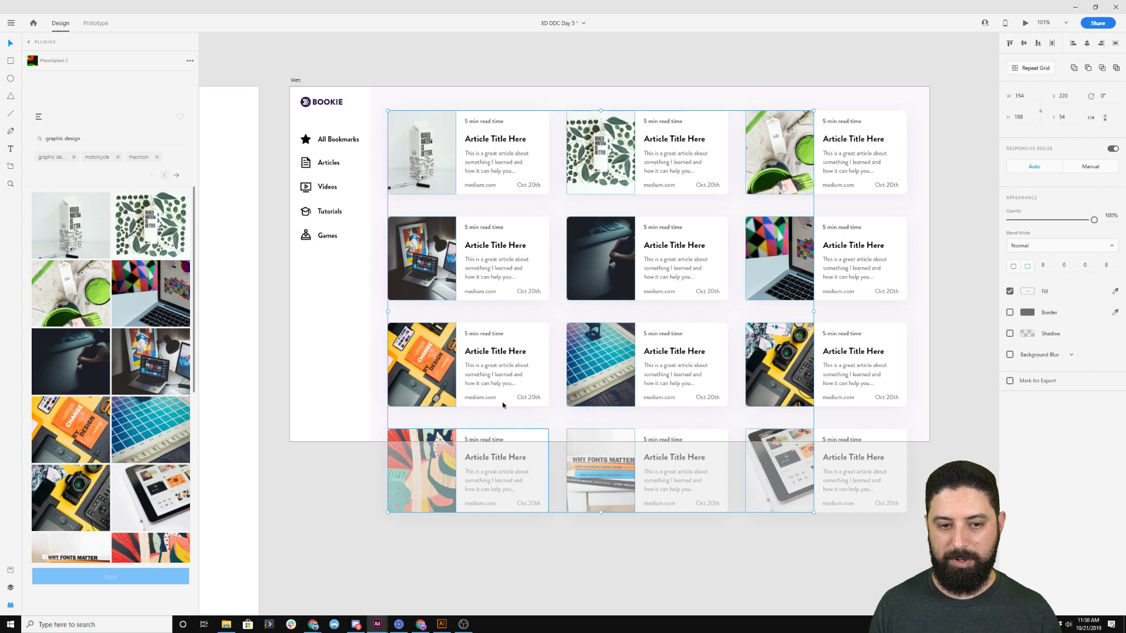
pyautogui.click(769, 73)
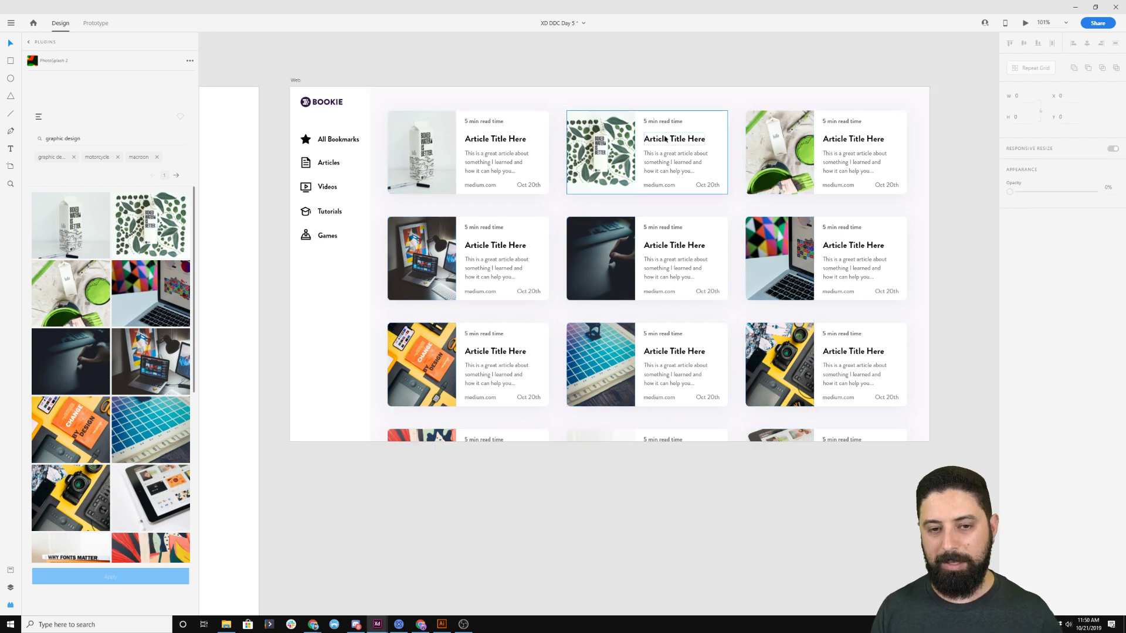
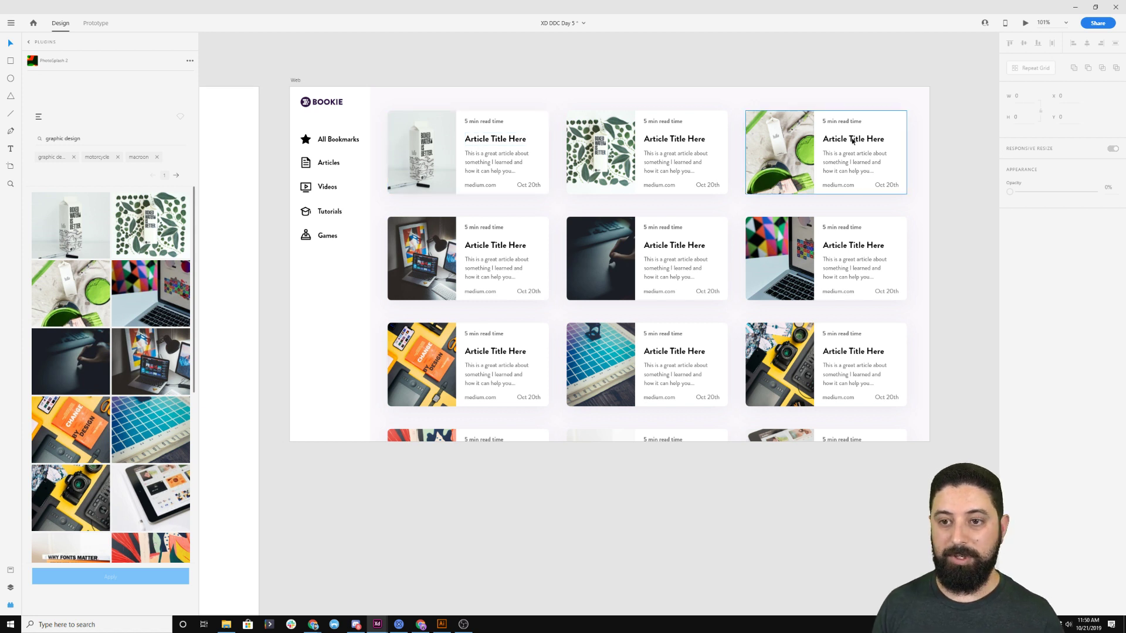
# Move all twelve cards down about 40 px on the Web artboard.
pyautogui.moveTo(919, 105); pyautogui.dragTo(412, 448)
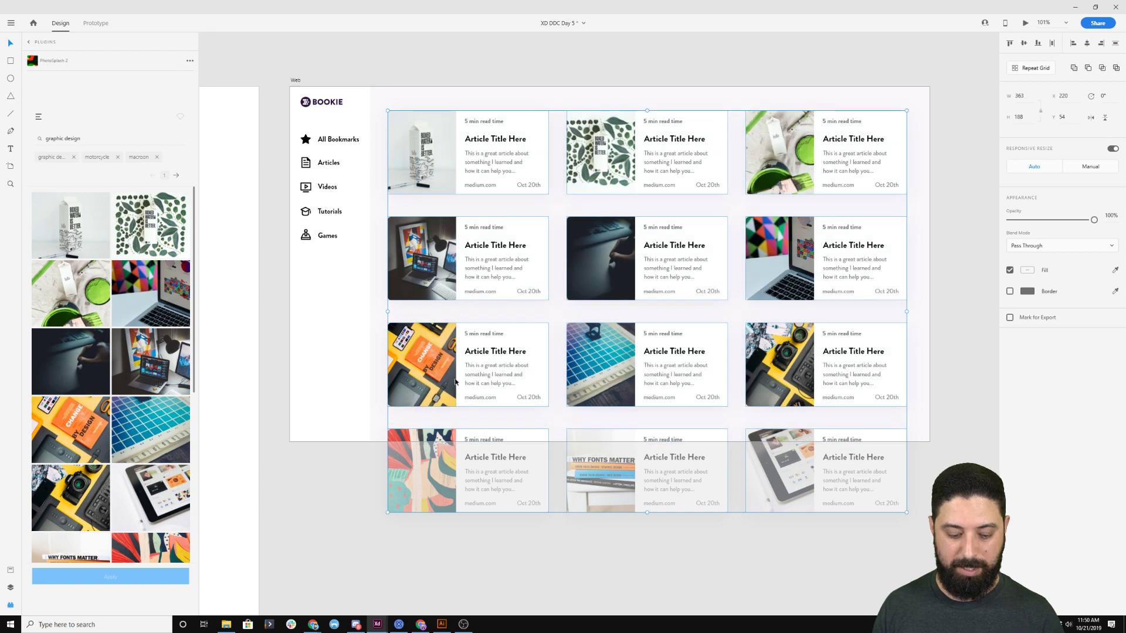
pyautogui.hotkey('shift', 'Down')
pyautogui.hotkey('shift', 'Down')
pyautogui.hotkey('shift', 'Down')
pyautogui.hotkey('shift', 'Down')
pyautogui.hotkey('shift', 'Down')
pyautogui.hotkey('shift', 'Down')
pyautogui.moveTo(504, 168); pyautogui.dragTo(503, 150)
# Draw a rectangle about 165 by 52 over the All Bookmarks item, starting at the artboard's left edge and level with the first card's top.
pyautogui.click(475, 108)
pyautogui.scroll(6, 351, 133)
pyautogui.moveTo(426, 109); pyautogui.dragTo(597, 125)
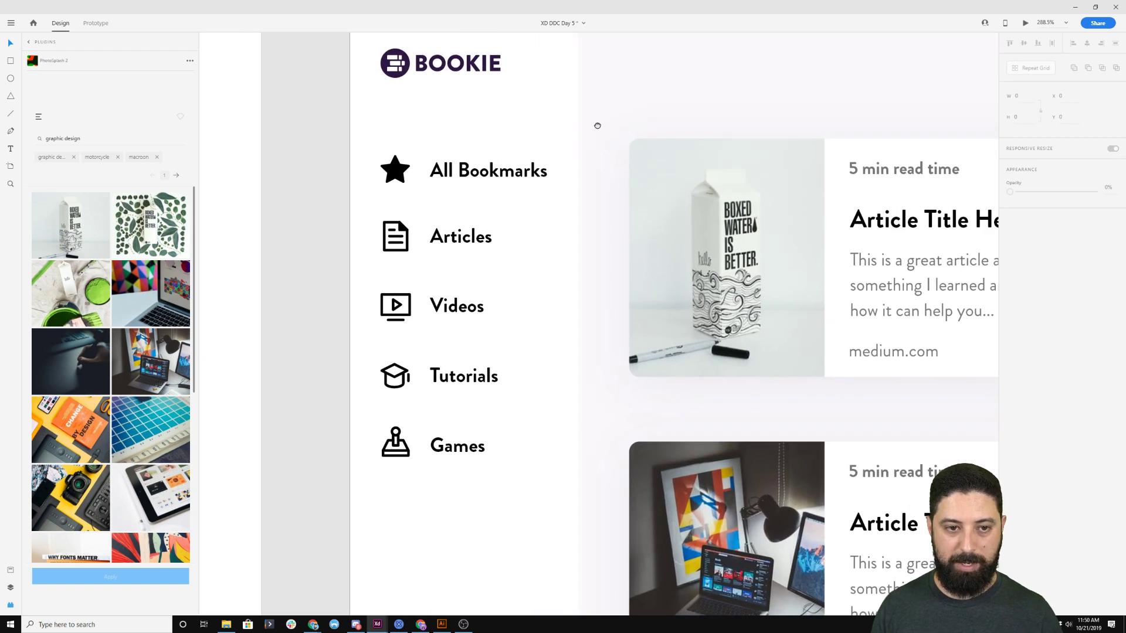
pyautogui.press('r')
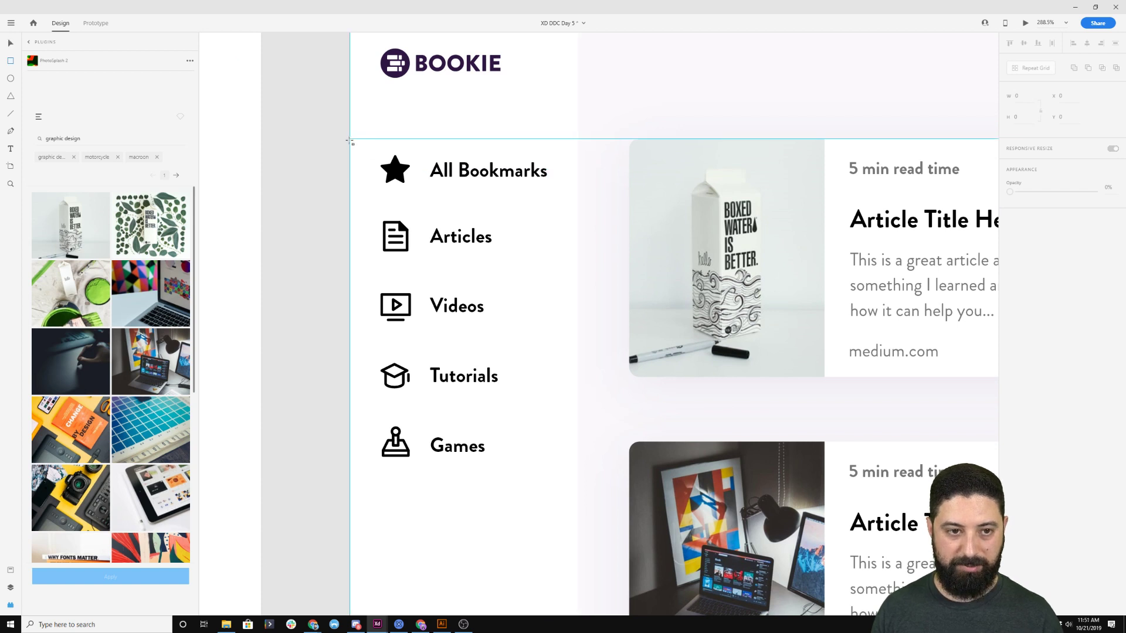
pyautogui.moveTo(351, 139)
pyautogui.mouseDown()
pyautogui.moveTo(382, 170)
pyautogui.moveTo(560, 205)
pyautogui.mouseUp()
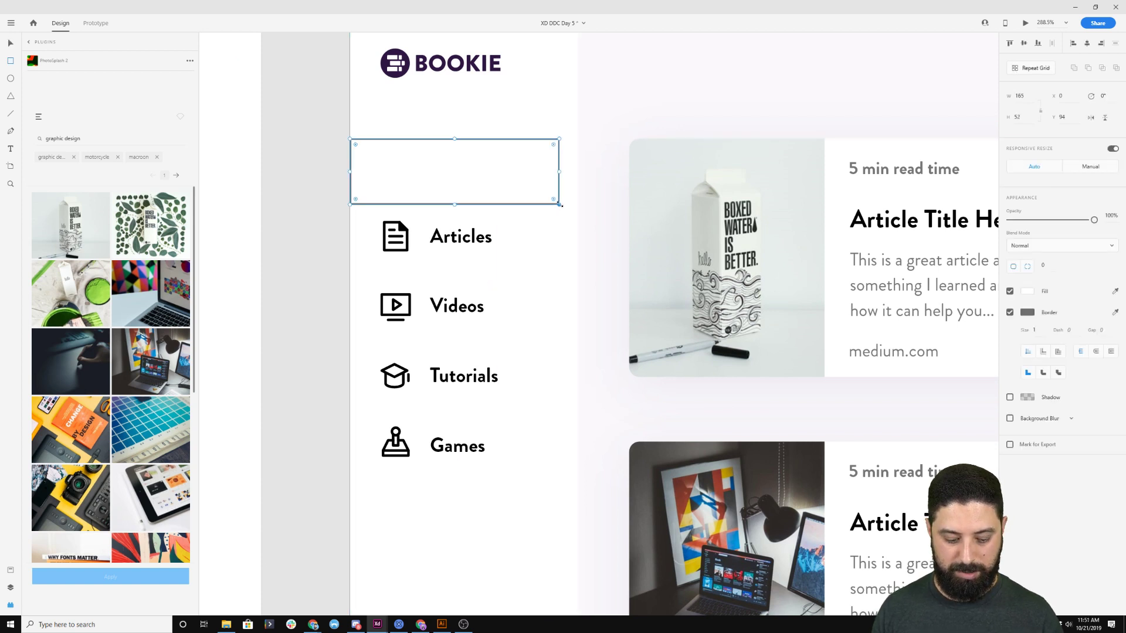
pyautogui.hotkey('ctrl', 'z')
pyautogui.press('v')
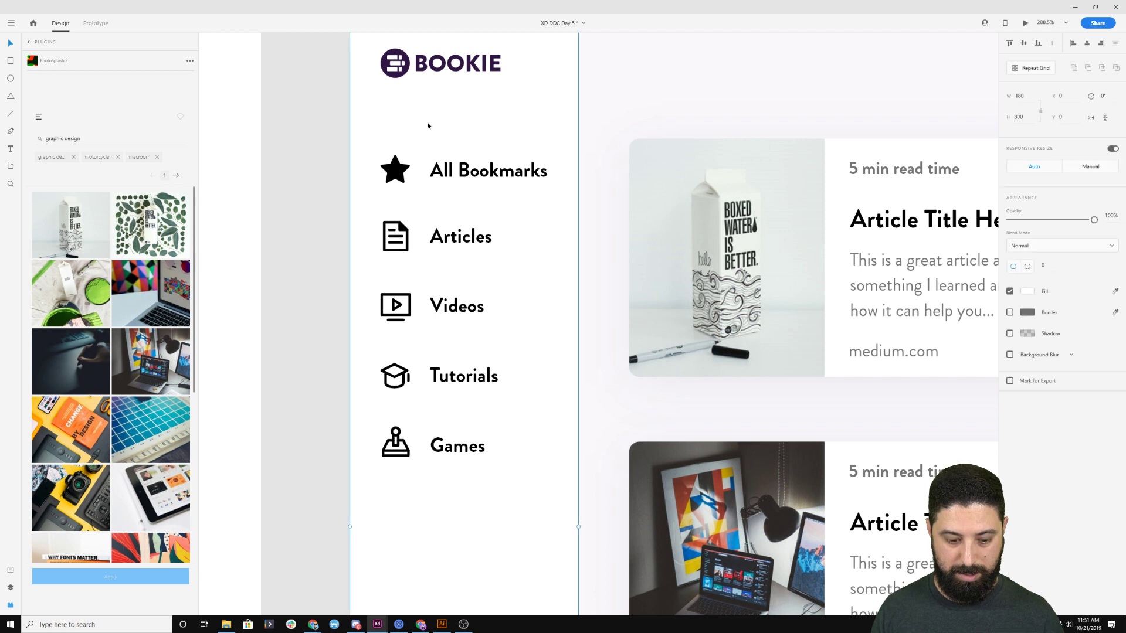
pyautogui.hotkey('ctrl', 'shift', 'z')
# Send the new rectangle and the white sidebar background to the back, behind the navigation items.
pyautogui.rightClick(462, 182)
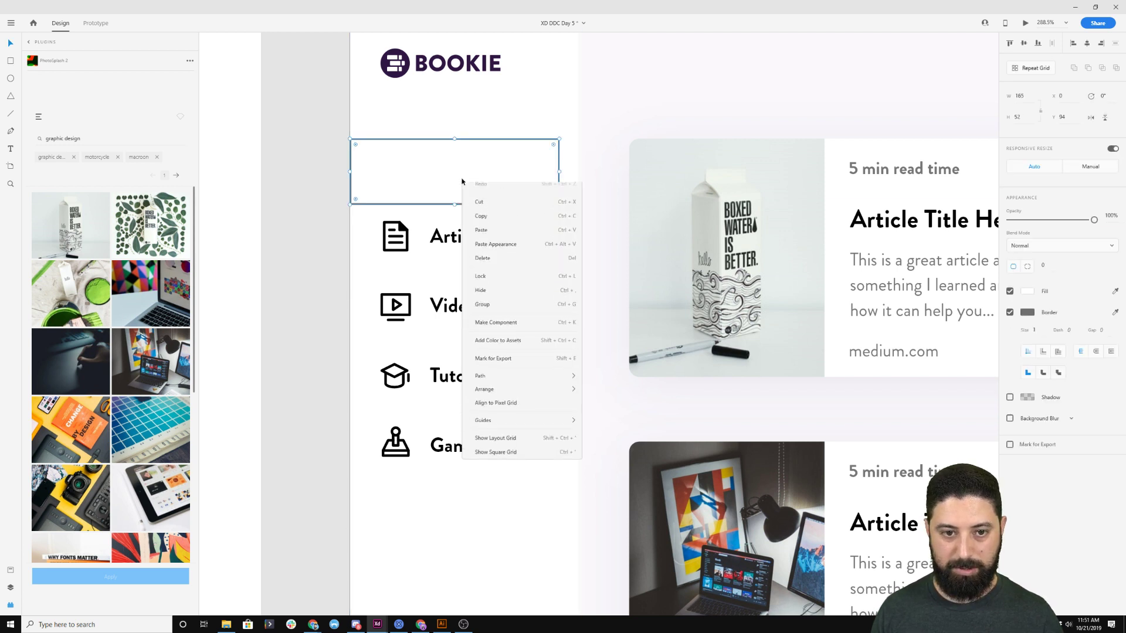
pyautogui.click(588, 97)
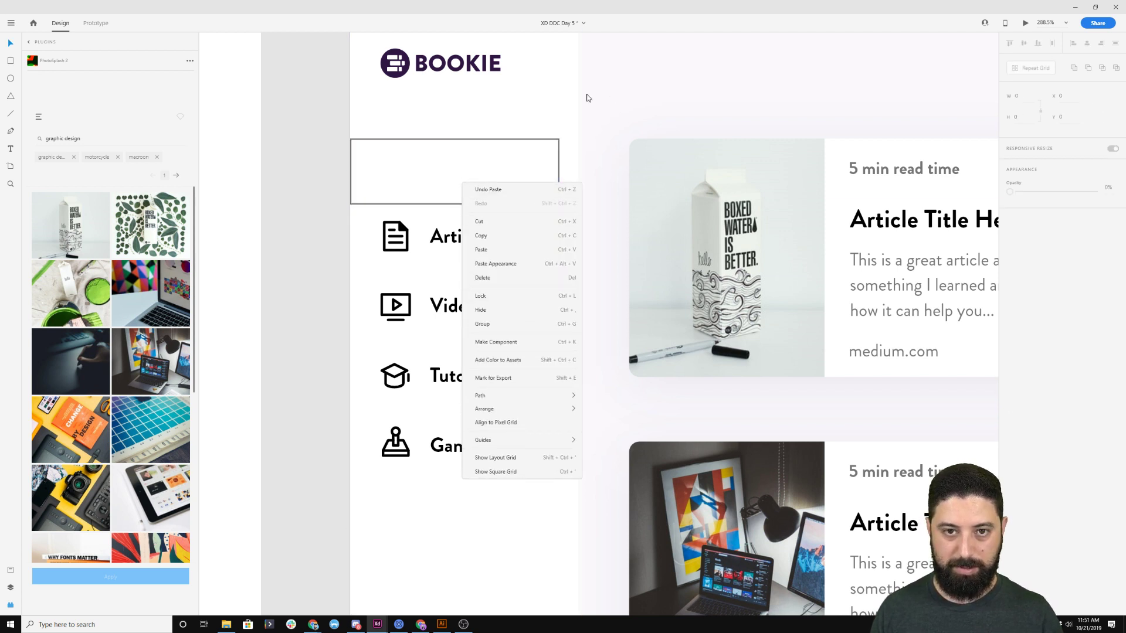
pyautogui.click(542, 158)
pyautogui.click(542, 158)
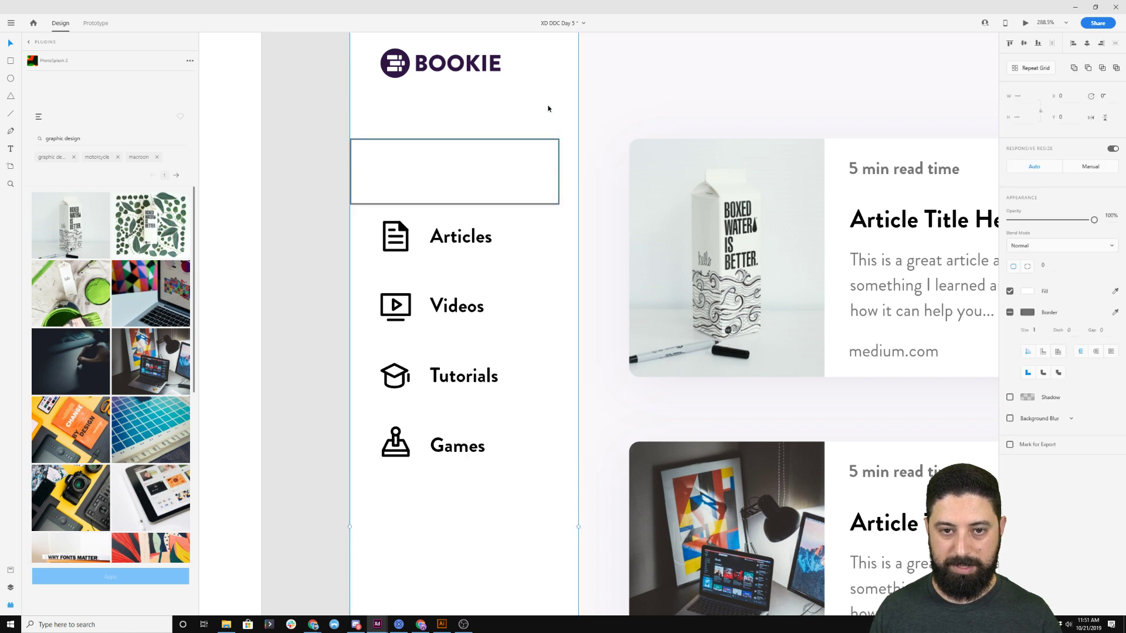
pyautogui.rightClick(547, 109)
pyautogui.moveTo(600, 350)
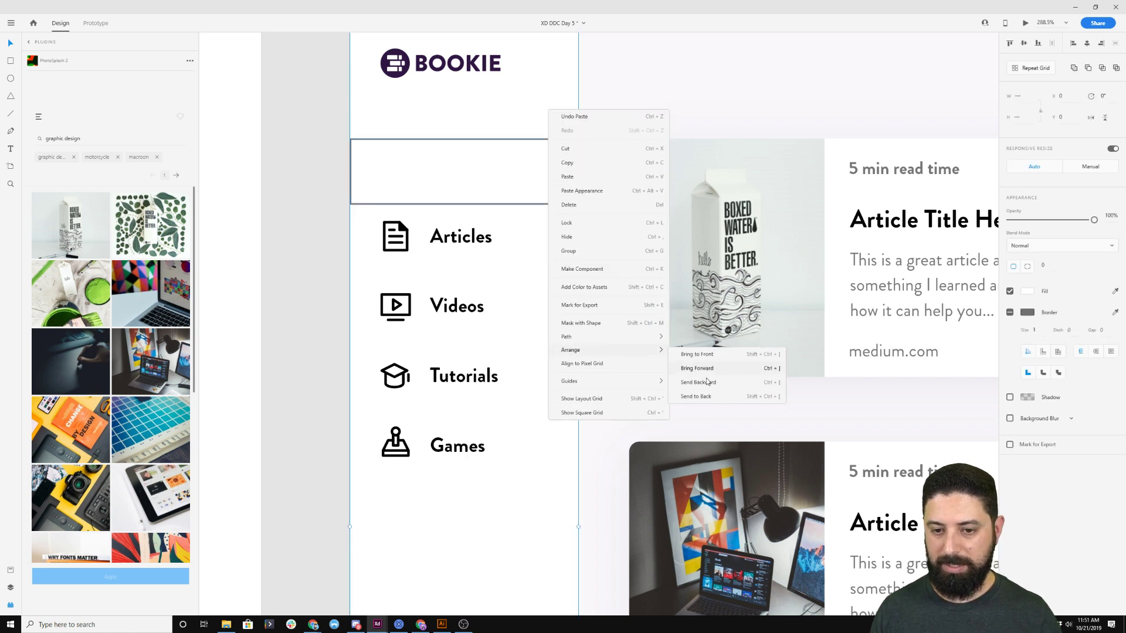
pyautogui.click(703, 396)
# Fill the rectangle behind All Bookmarks with the saved dark purple asset color and remove its border.
pyautogui.click(514, 149)
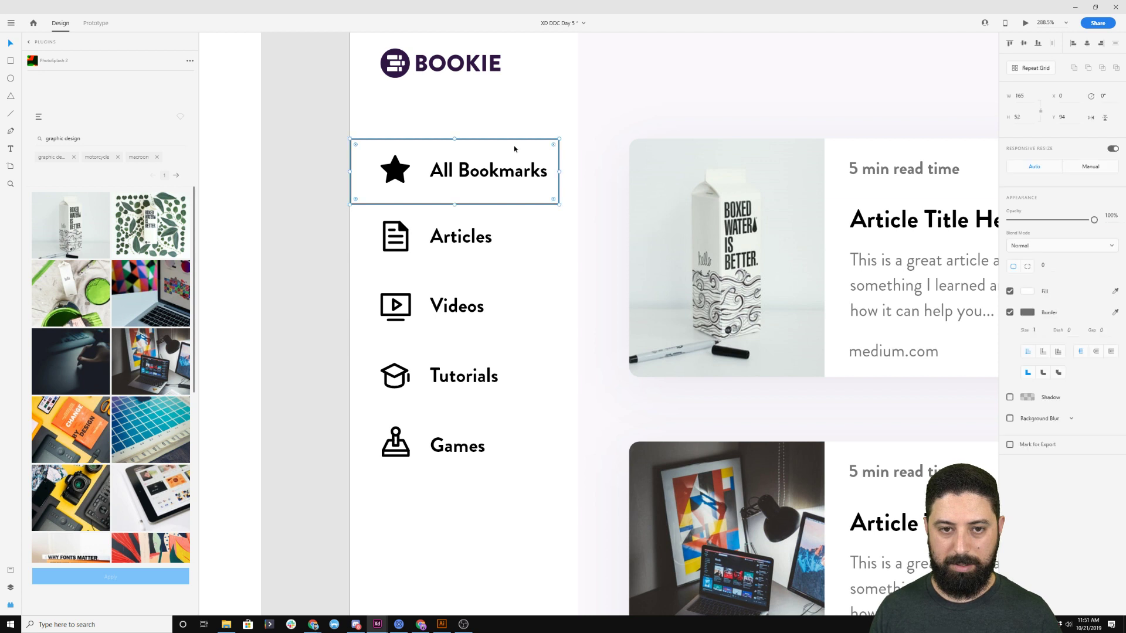
pyautogui.click(1027, 292)
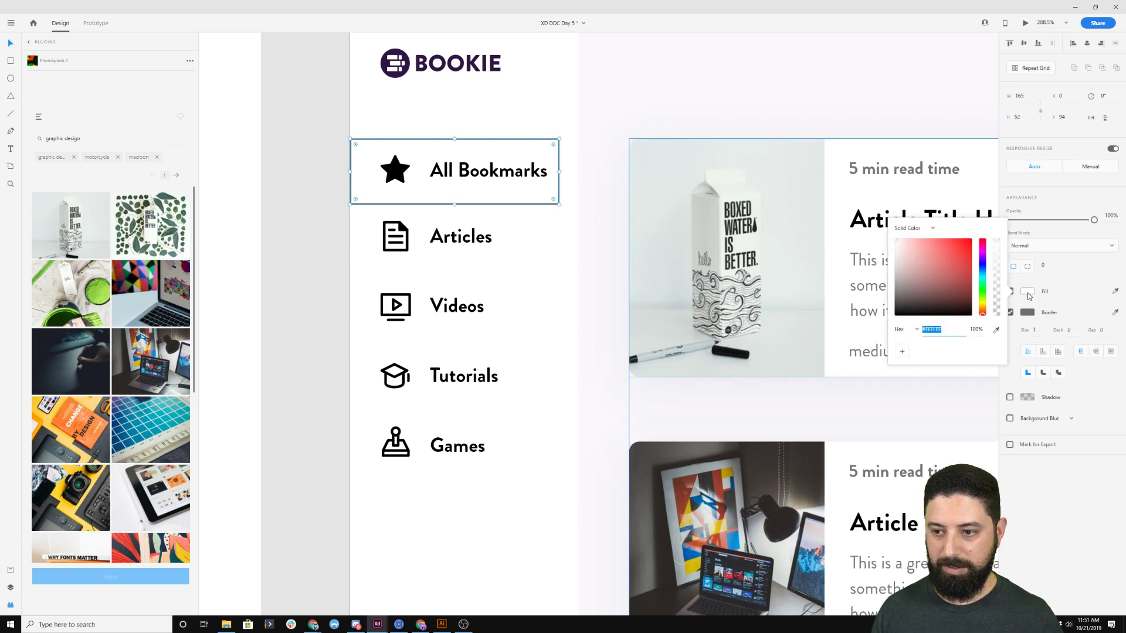
pyautogui.click(1029, 297)
pyautogui.click(11, 570)
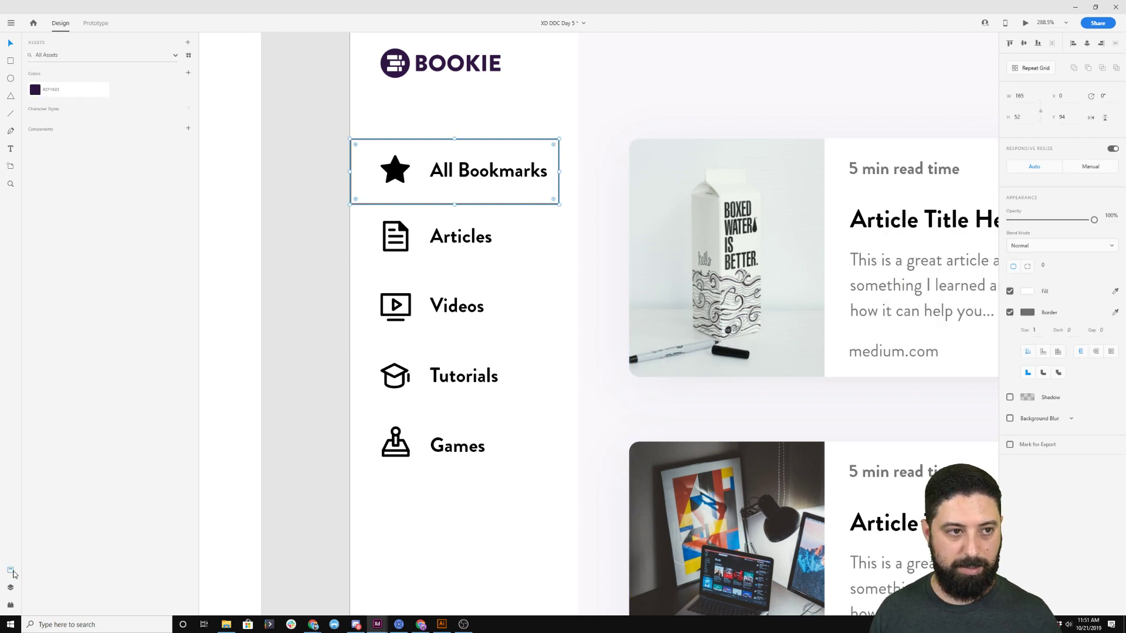
pyautogui.click(72, 94)
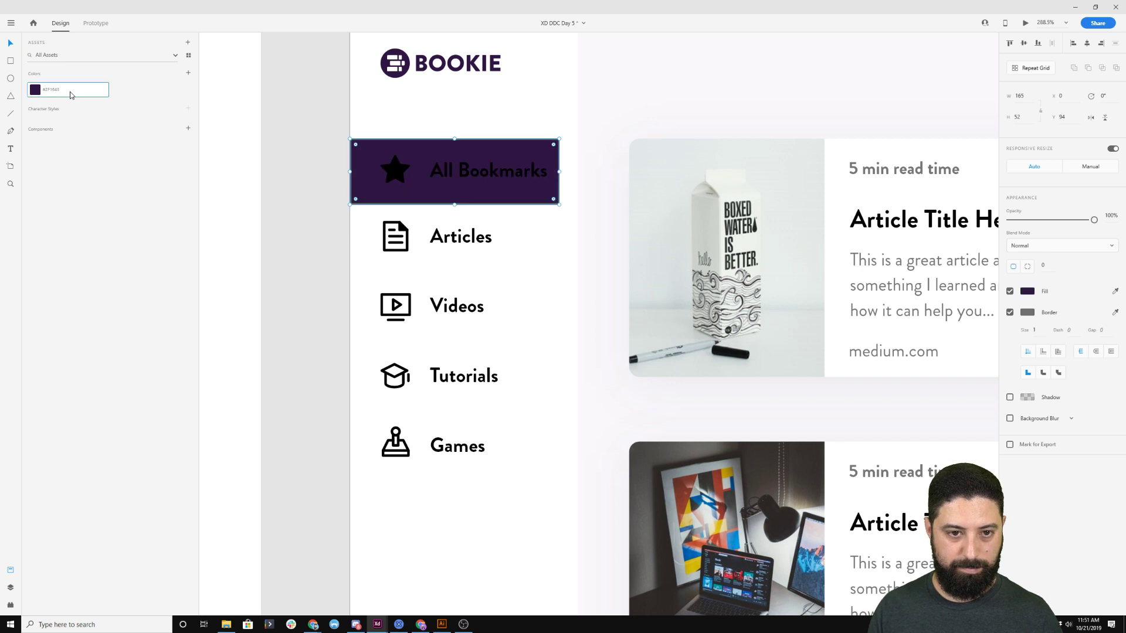
pyautogui.click(1010, 313)
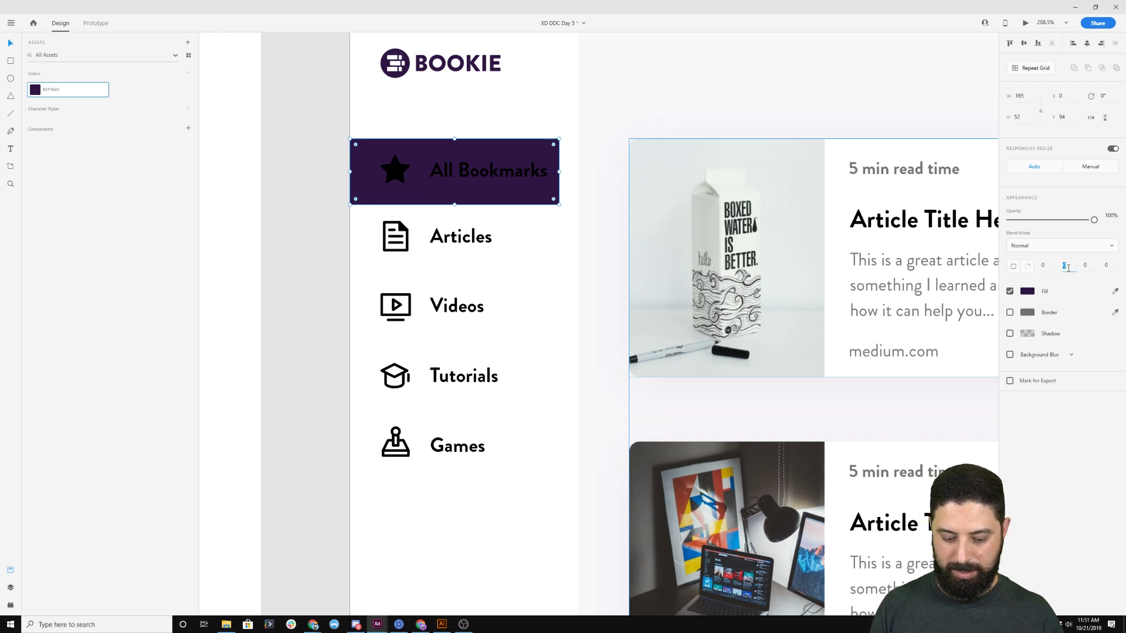
# Set the purple rectangle's top-right and bottom-right corner radii to 100 and resize it to about 171 wide with a reduced height.
pyautogui.click(1069, 267)
pyautogui.write('100')
pyautogui.press('Tab')
pyautogui.write('100')
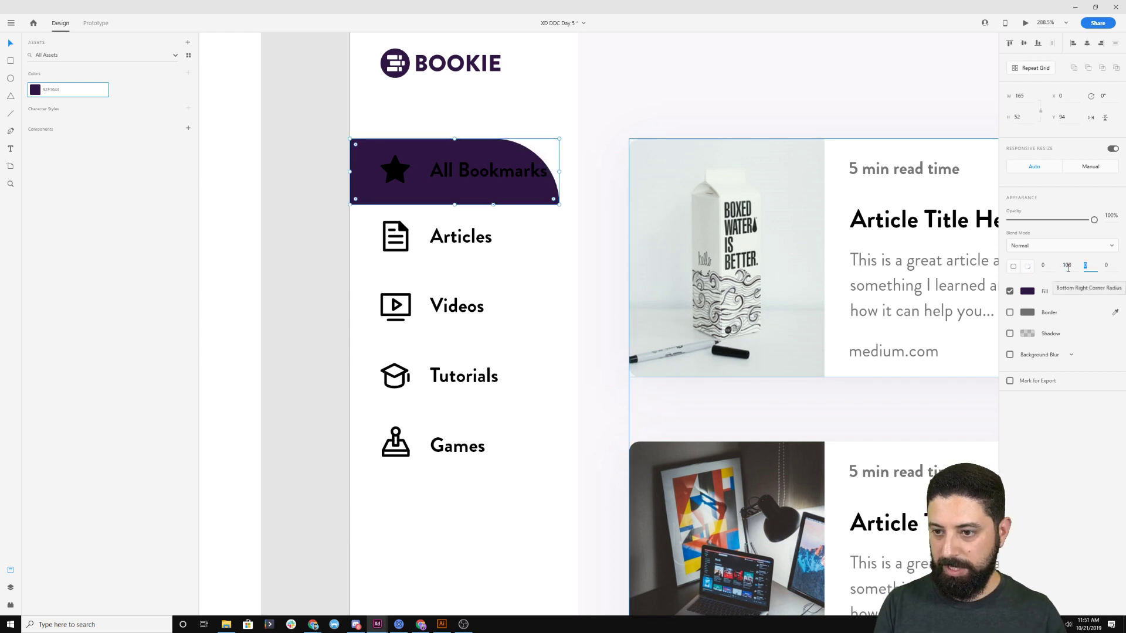
pyautogui.press('Tab')
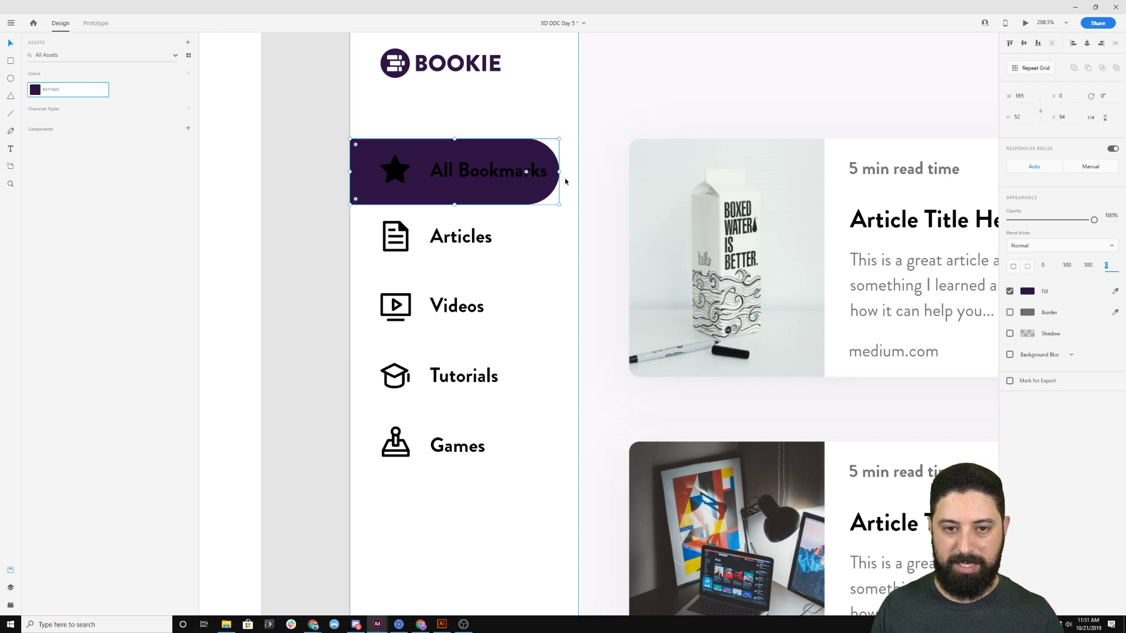
pyautogui.moveTo(560, 171); pyautogui.dragTo(566, 172)
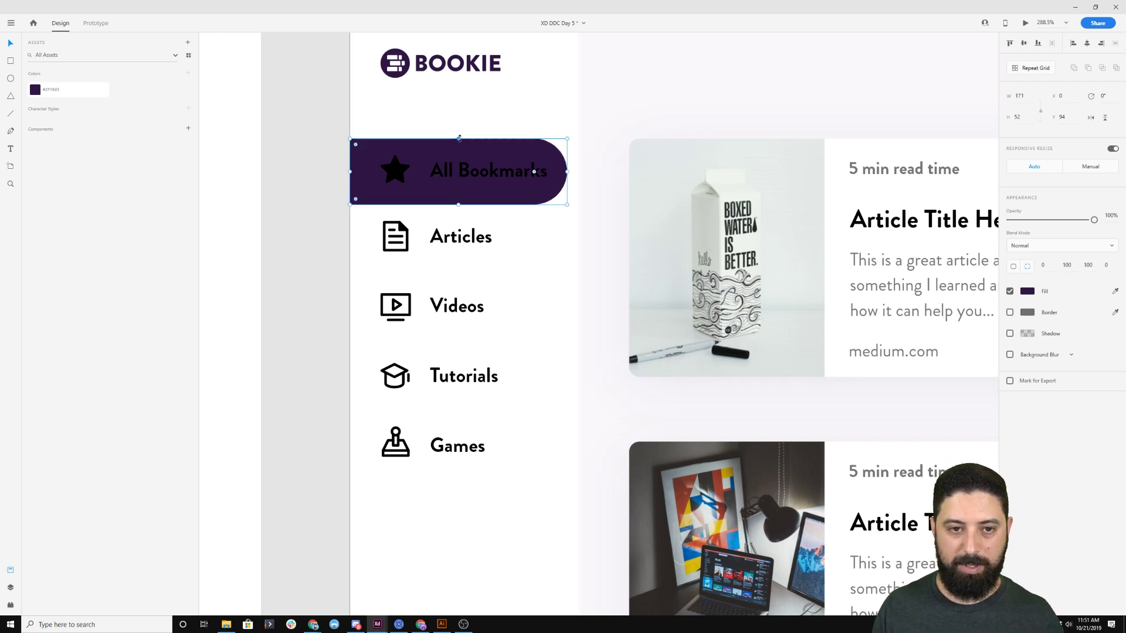
pyautogui.moveTo(459, 138); pyautogui.dragTo(459, 148)
# Change the All Bookmarks label's fill to white.
pyautogui.click(469, 174)
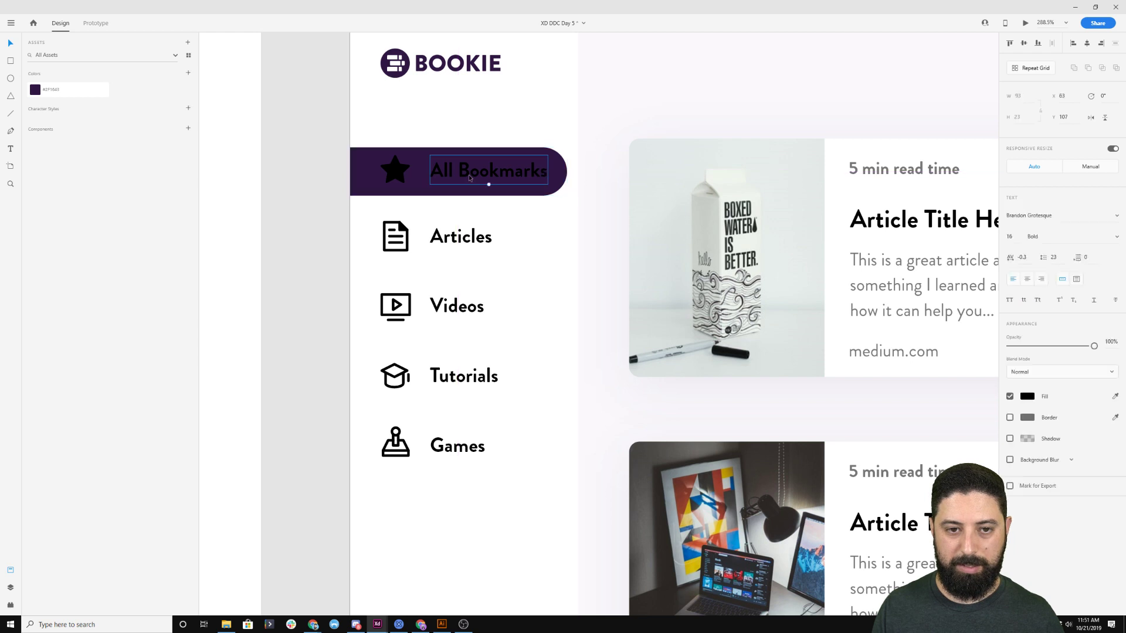
pyautogui.click(1026, 399)
pyautogui.moveTo(946, 372); pyautogui.dragTo(562, 119)
pyautogui.click(558, 120)
# Unlink the star icon's graphic beside All Bookmarks and change its fill to white.
pyautogui.click(402, 173)
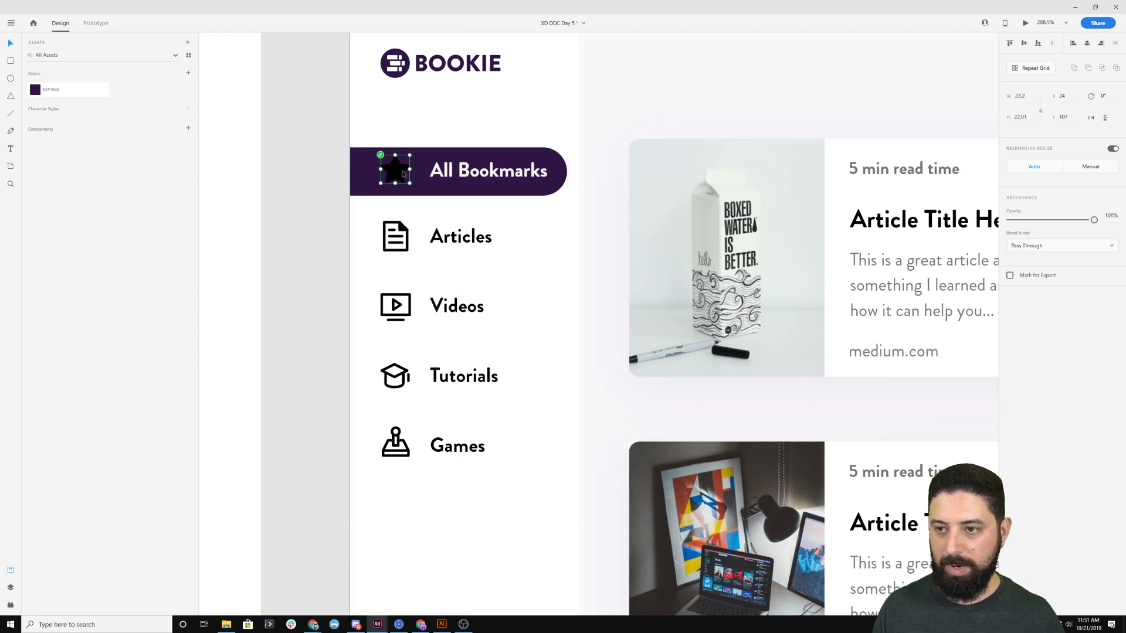
pyautogui.rightClick(402, 173)
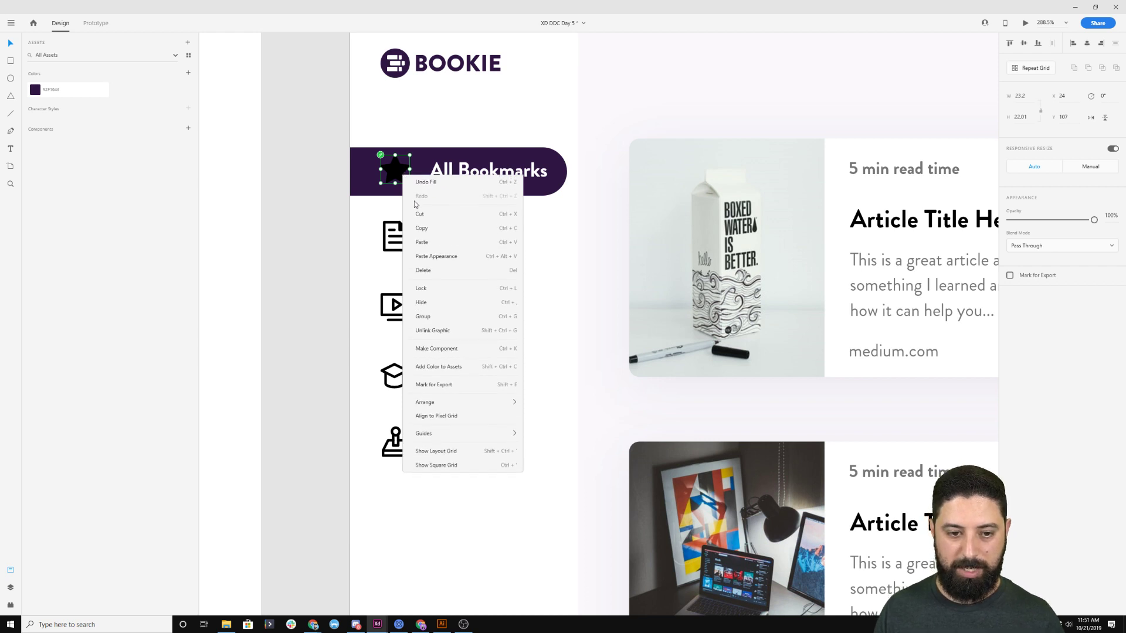
pyautogui.click(452, 331)
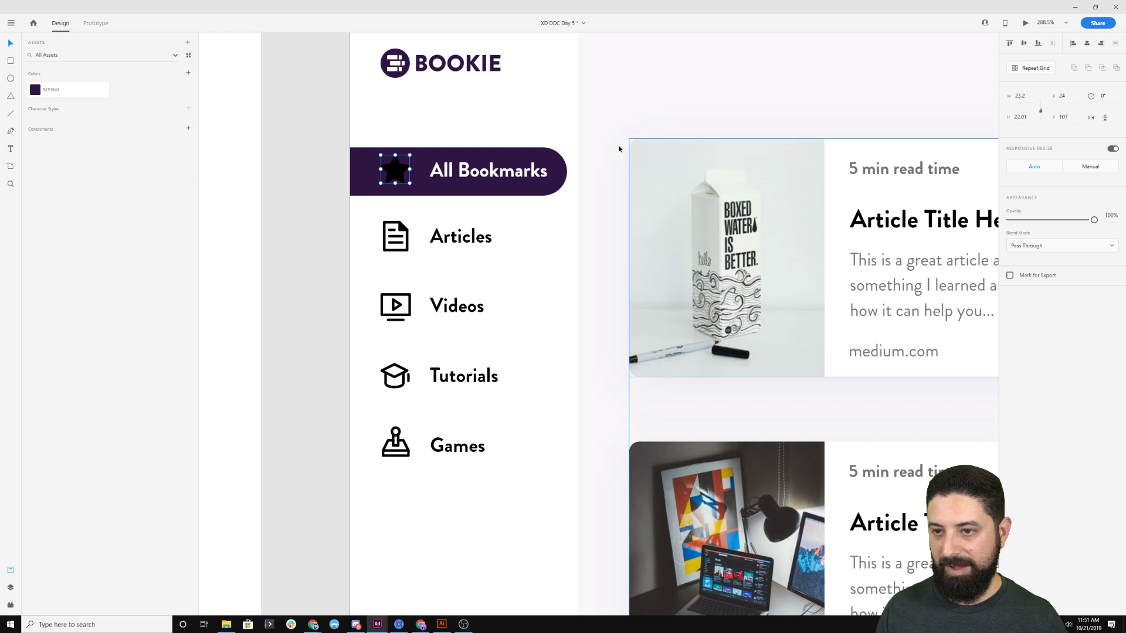
pyautogui.click(393, 181)
pyautogui.click(402, 173)
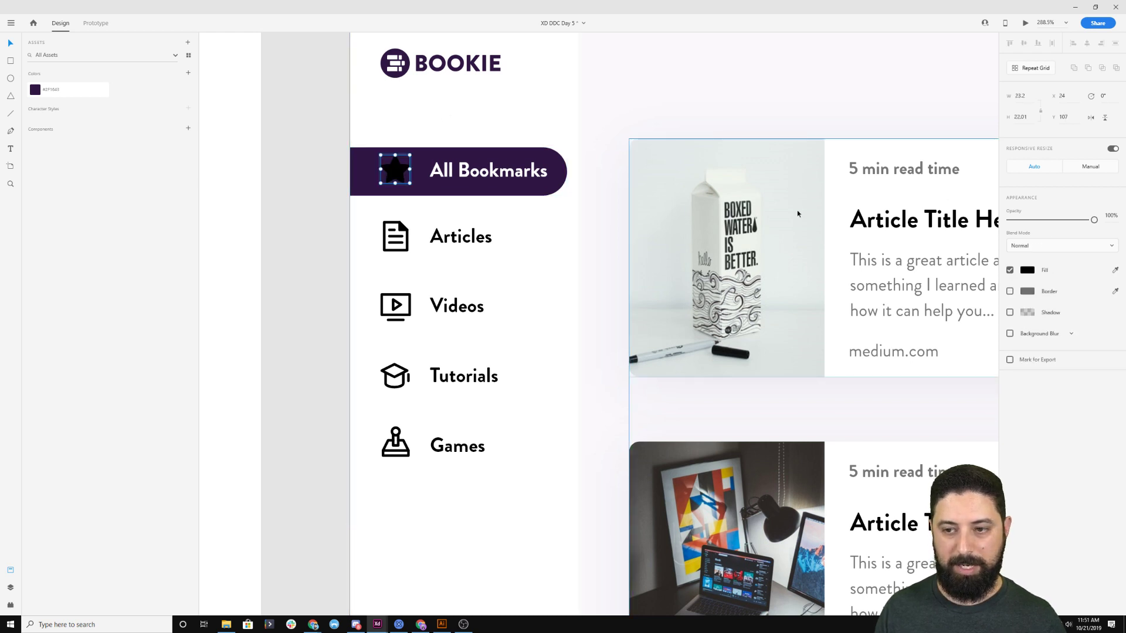
pyautogui.click(1027, 271)
pyautogui.click(897, 218)
# Widen the white sidebar background to 191.
pyautogui.click(564, 157)
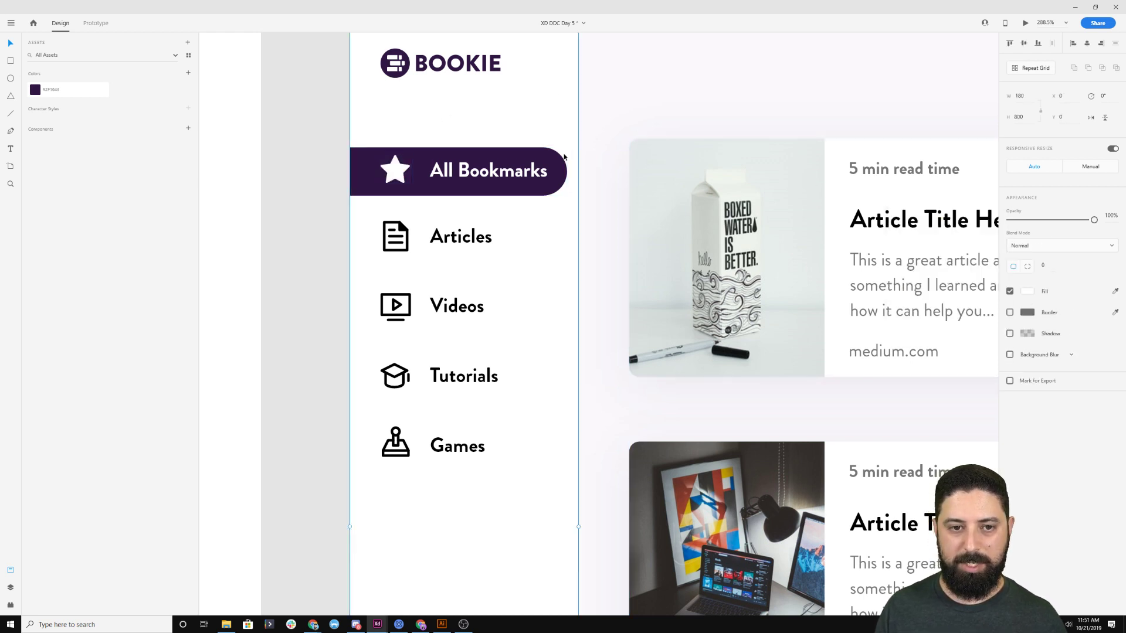
pyautogui.scroll(-5, 564, 157)
pyautogui.moveTo(693, 68); pyautogui.dragTo(438, 79)
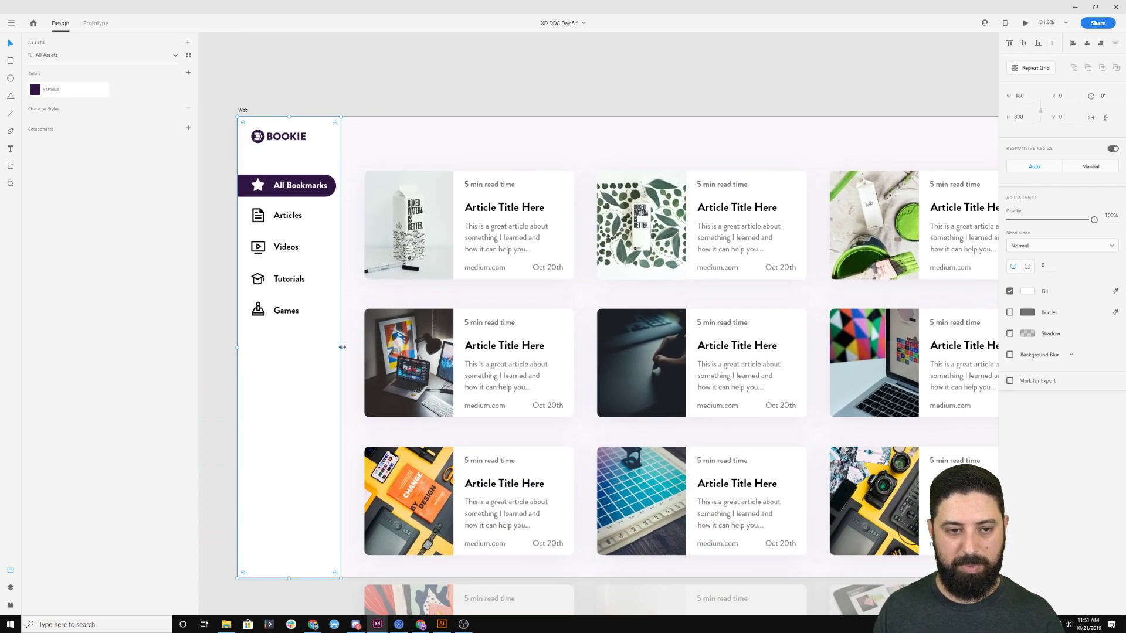
pyautogui.moveTo(342, 348); pyautogui.dragTo(348, 347)
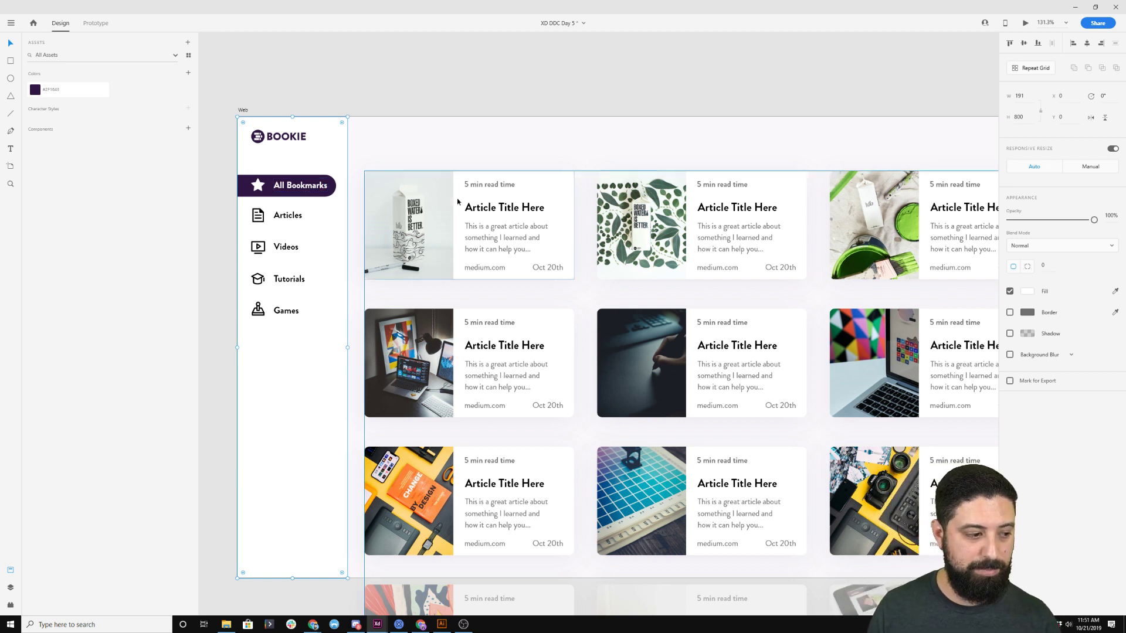
# Open the list of installed plugins, leaving the photo plugin.
pyautogui.click(10, 606)
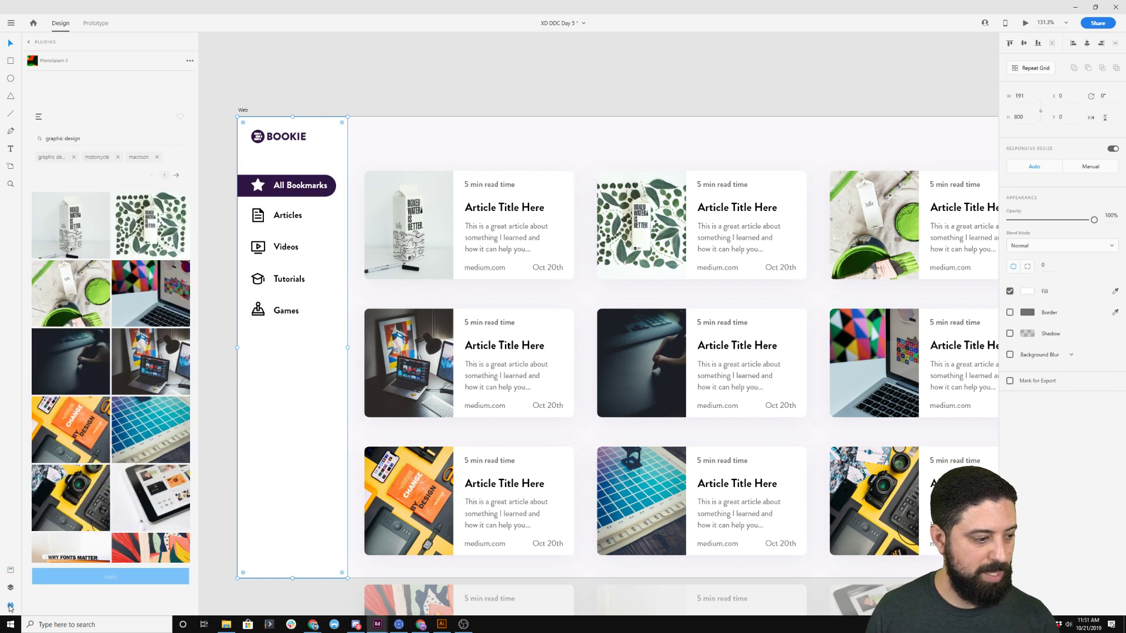
pyautogui.click(27, 44)
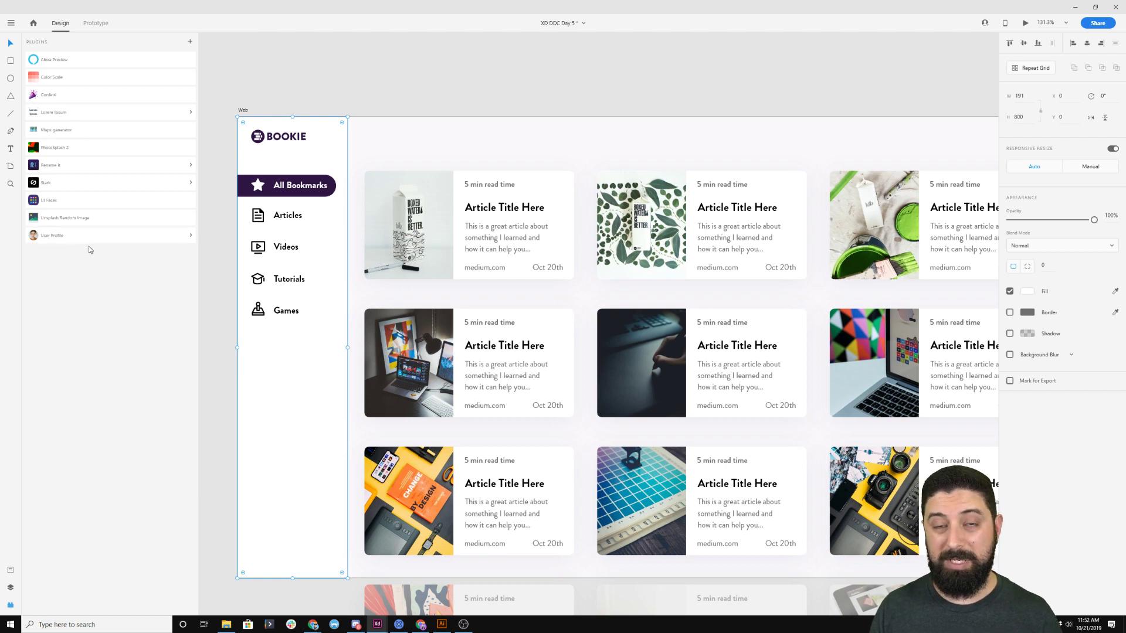
pyautogui.scroll(-3, 581, 168)
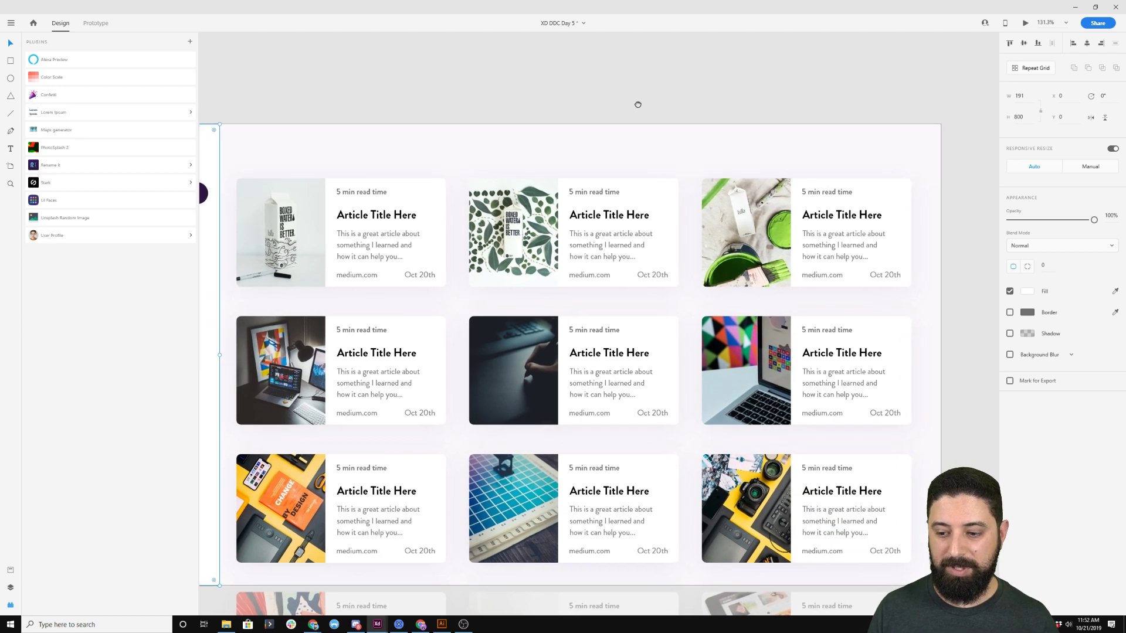
pyautogui.click(636, 101)
pyautogui.press('r')
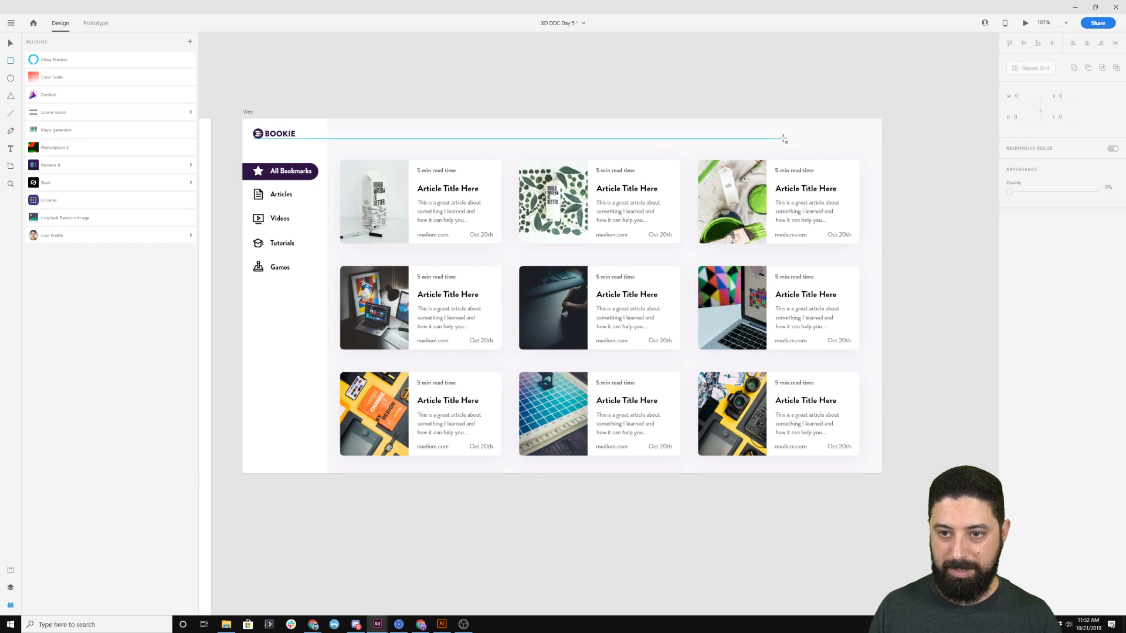
pyautogui.moveTo(776, 138); pyautogui.dragTo(859, 155)
pyautogui.press('Delete')
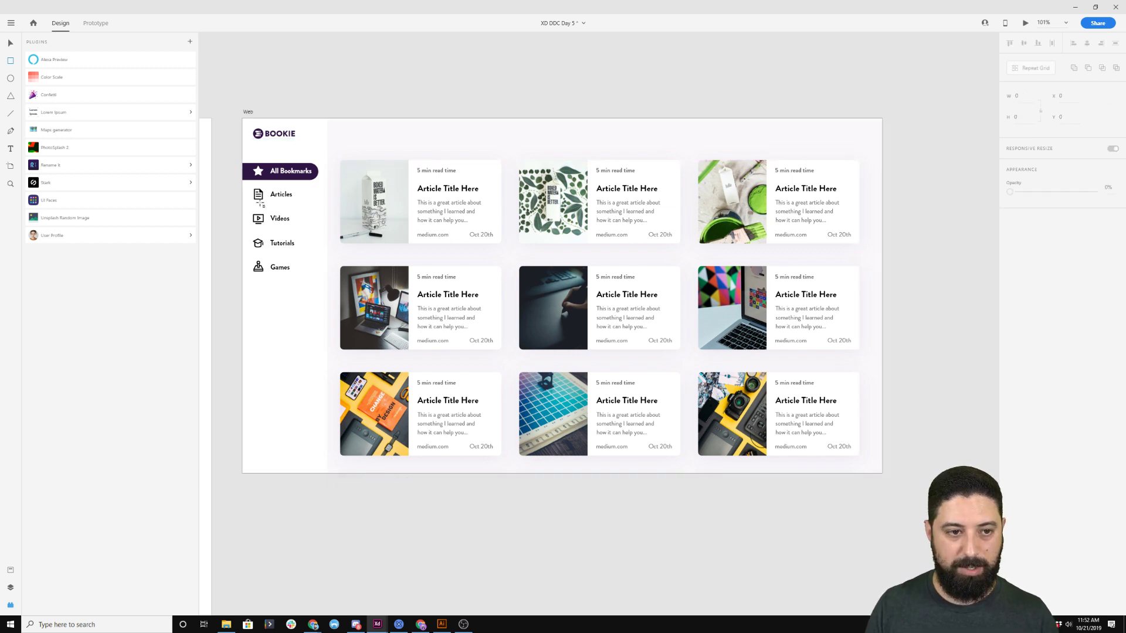
# Duplicate the purple All Bookmarks rectangle and place the copy above the third card column, aligned near its right edge.
pyautogui.press('v')
pyautogui.click(249, 175)
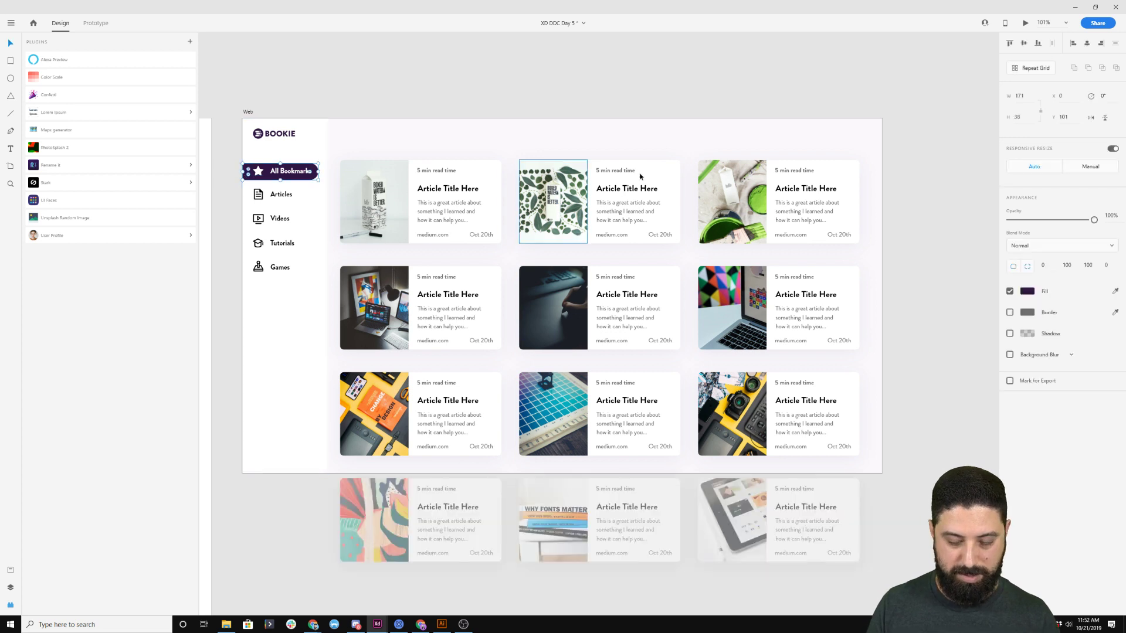
pyautogui.click(739, 170)
pyautogui.click(849, 139)
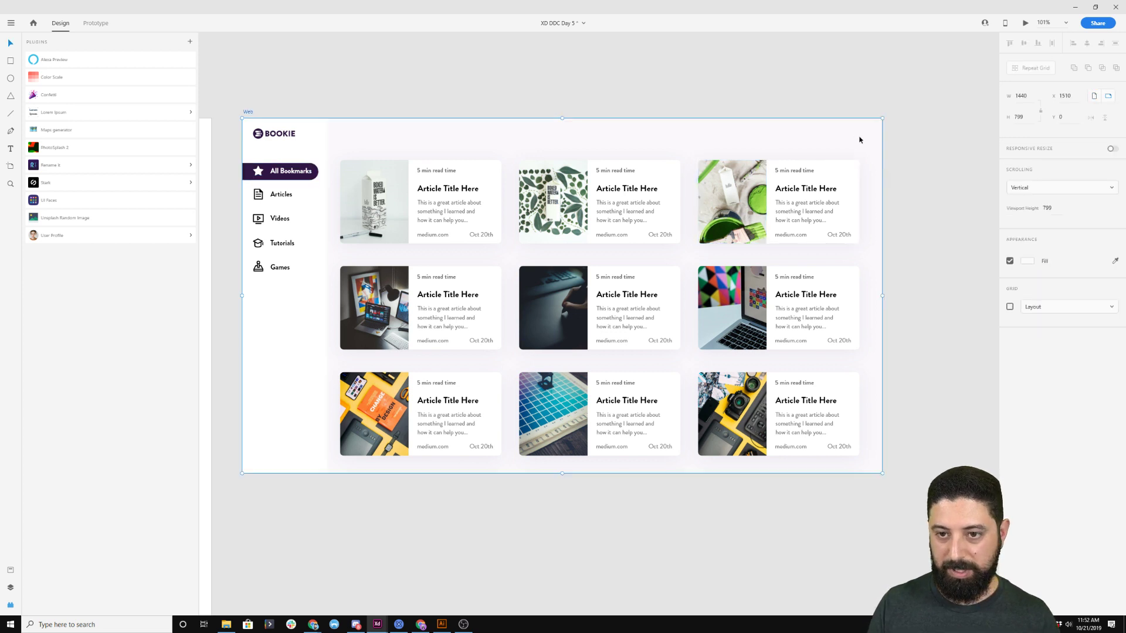
pyautogui.doubleClick(296, 180)
pyautogui.moveTo(296, 180); pyautogui.dragTo(836, 152)
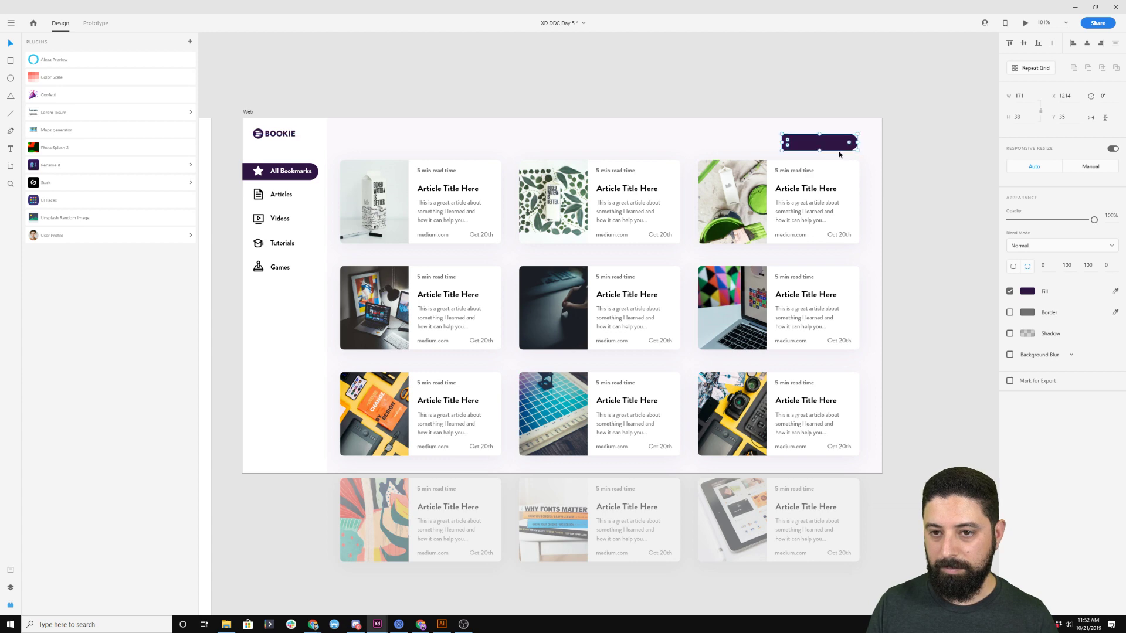
# Give all corners of the copied purple rectangle the same radius of 100.
pyautogui.scroll(5, 843, 153)
pyautogui.click(1015, 267)
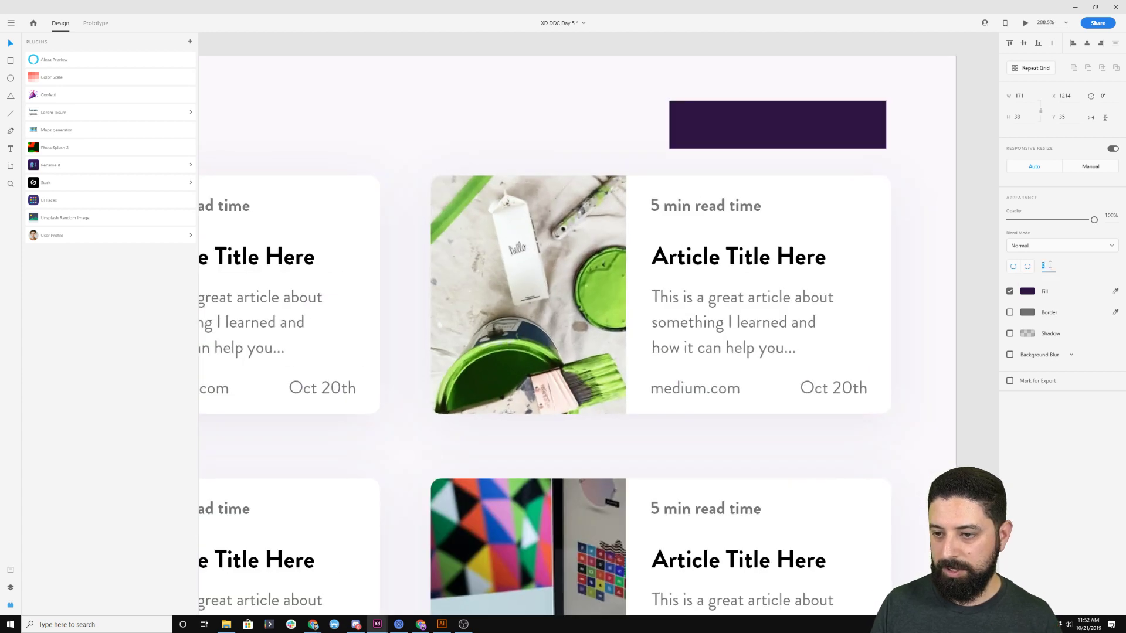
pyautogui.write('100')
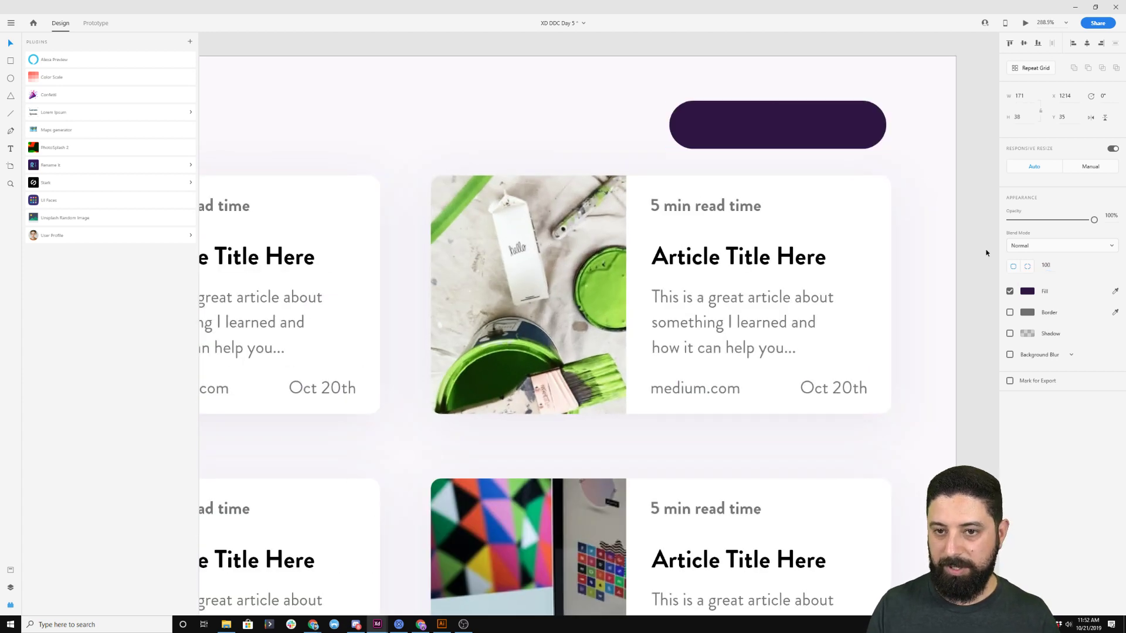
# Add the white label RECENT to the new purple pill and position it vertically centered near the pill's left end.
pyautogui.write('t')
pyautogui.click(701, 123)
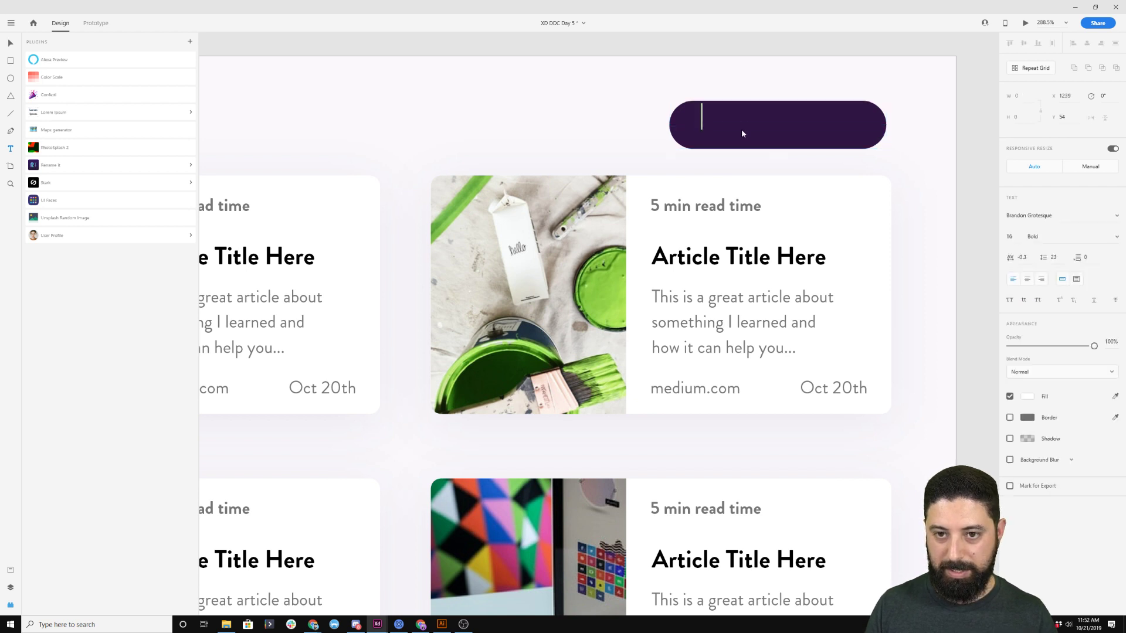
pyautogui.write('M')
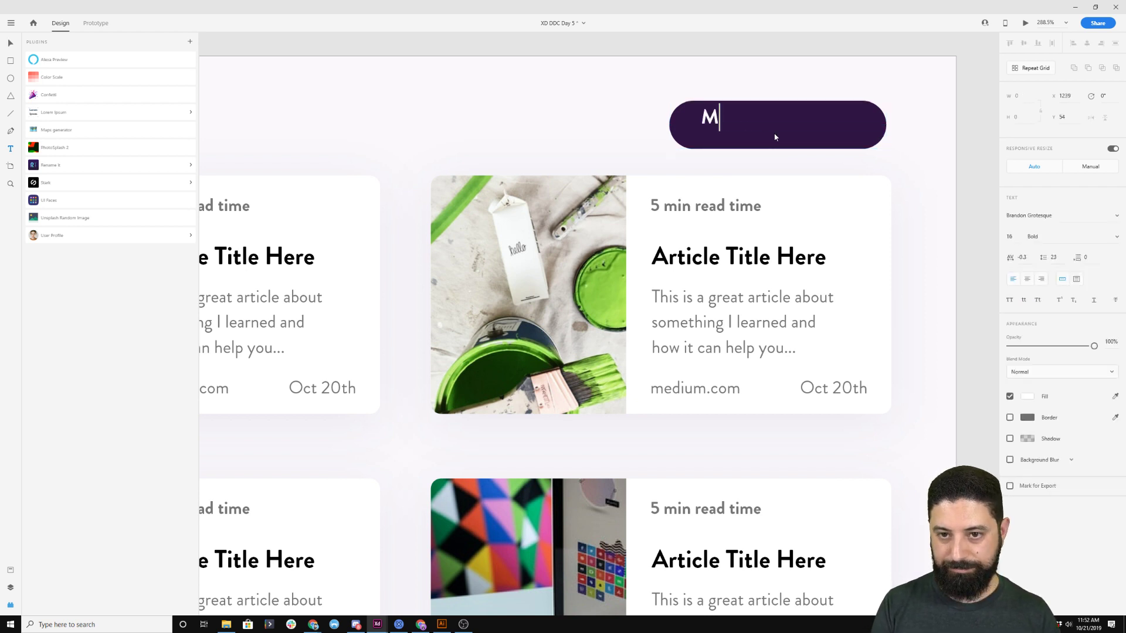
pyautogui.write('ost Rec')
pyautogui.hotkey('ctrl', 'a')
pyautogui.write('REVENT')
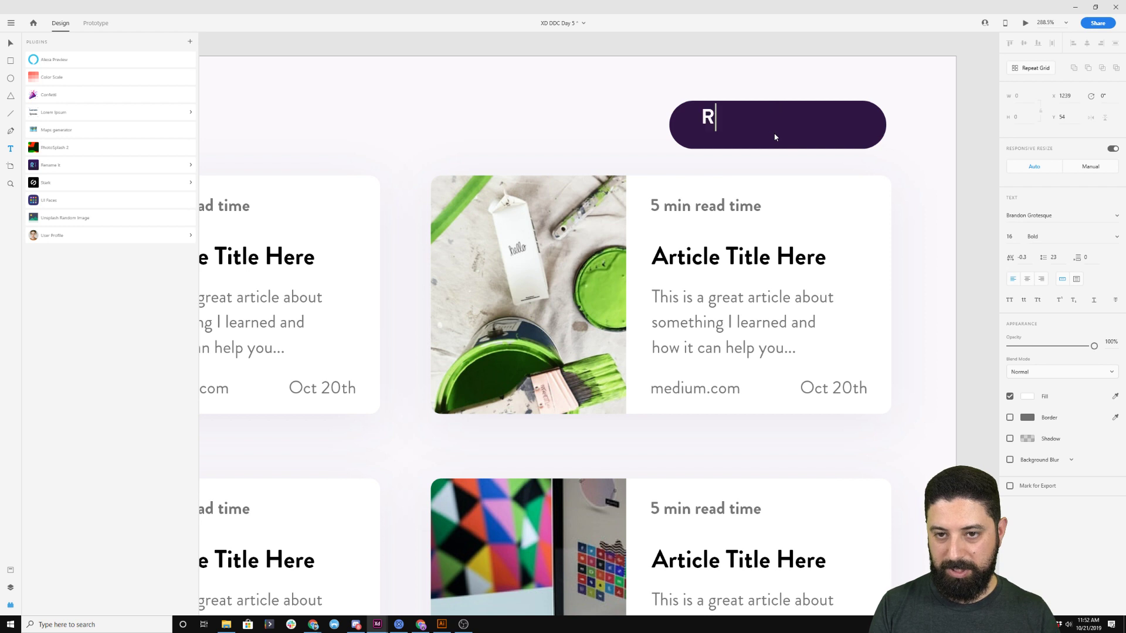
pyautogui.press('BackSpace')
pyautogui.press('BackSpace')
pyautogui.press('BackSpace')
pyautogui.press('BackSpace')
pyautogui.write('CENT')
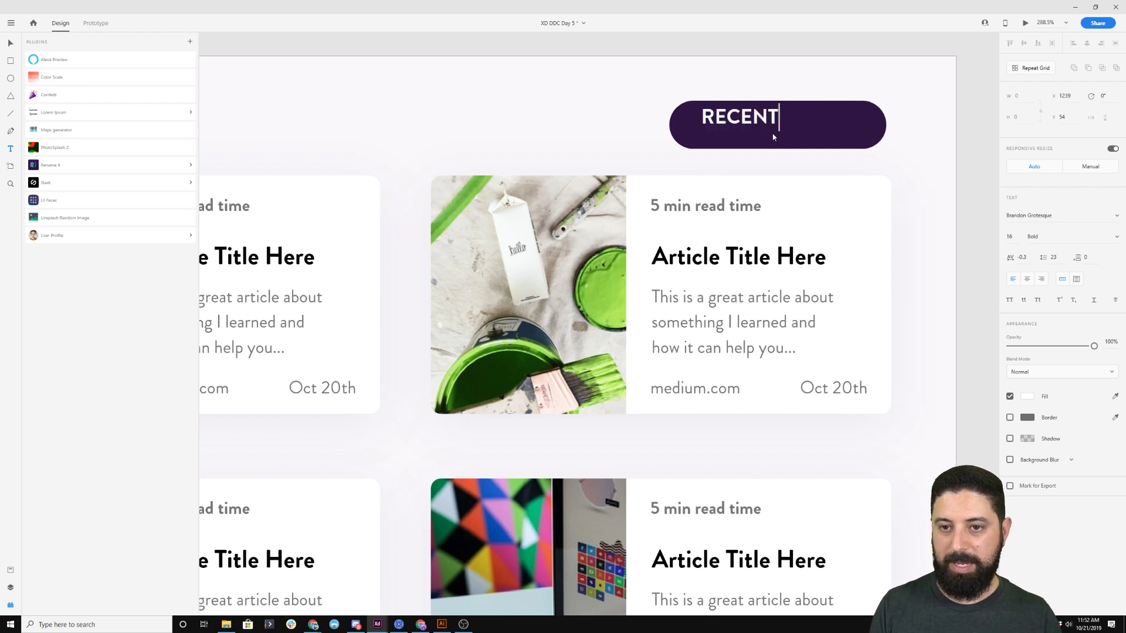
pyautogui.press('Escape')
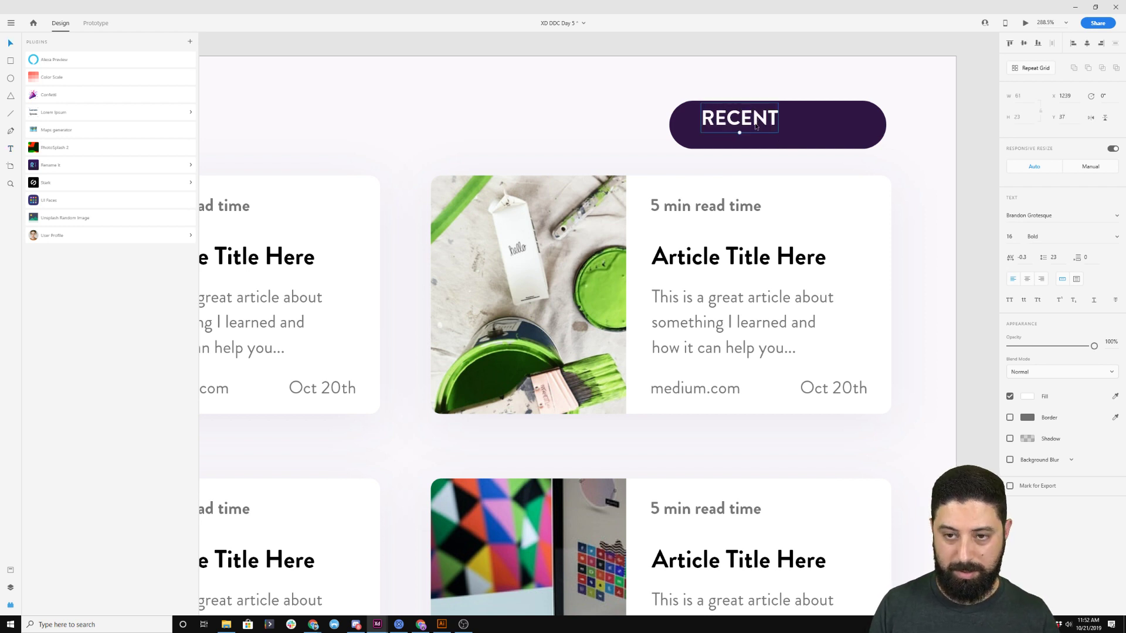
pyautogui.moveTo(756, 125); pyautogui.dragTo(747, 133)
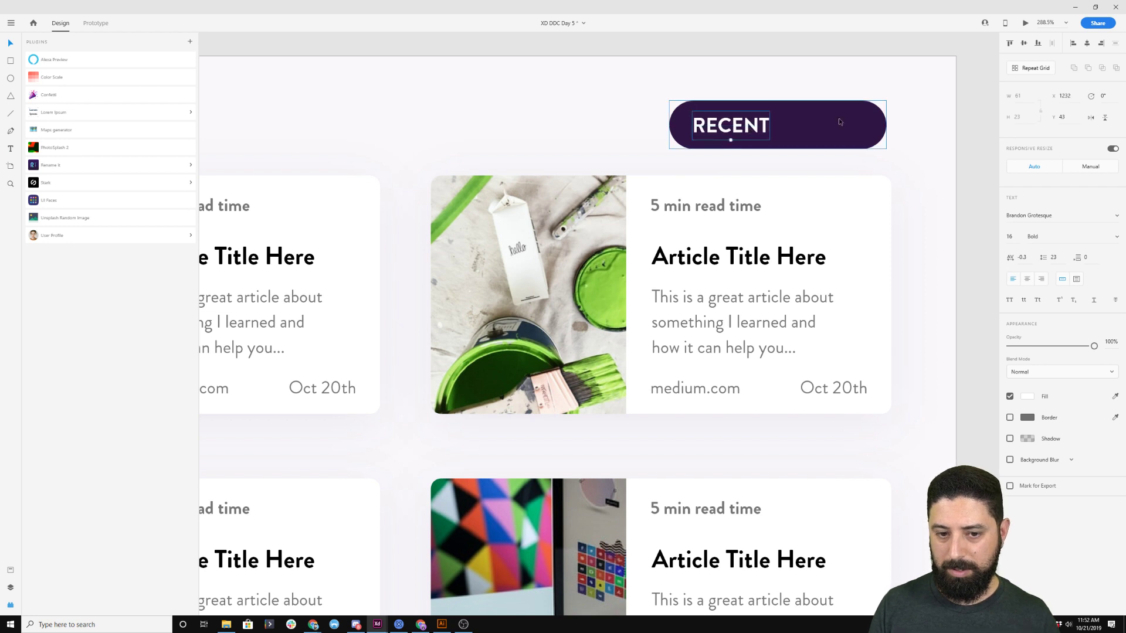
# Switch to Nucleo, search for "arrow down" and bring the small chevron glyph onto the XD canvas.
pyautogui.click(399, 624)
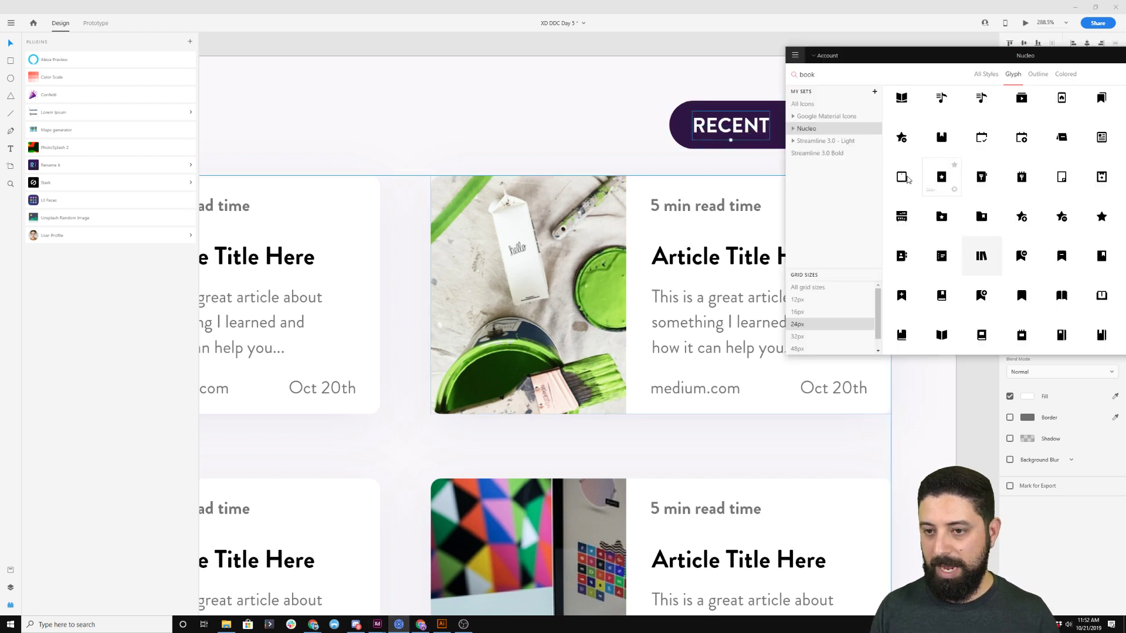
pyautogui.doubleClick(820, 81)
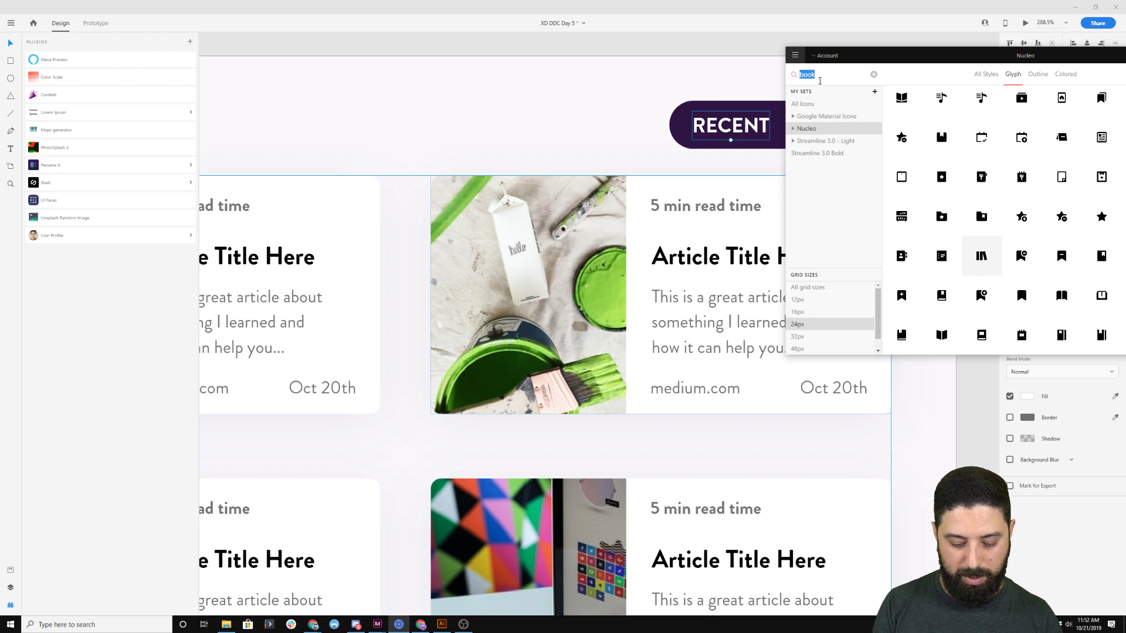
pyautogui.write('ar')
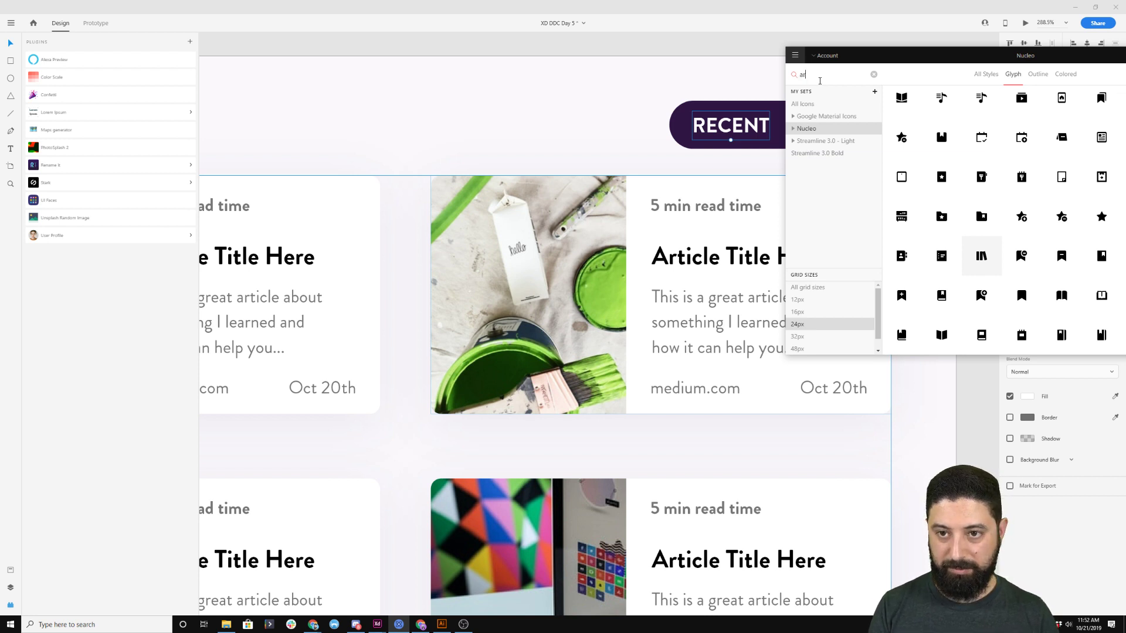
pyautogui.write('row down')
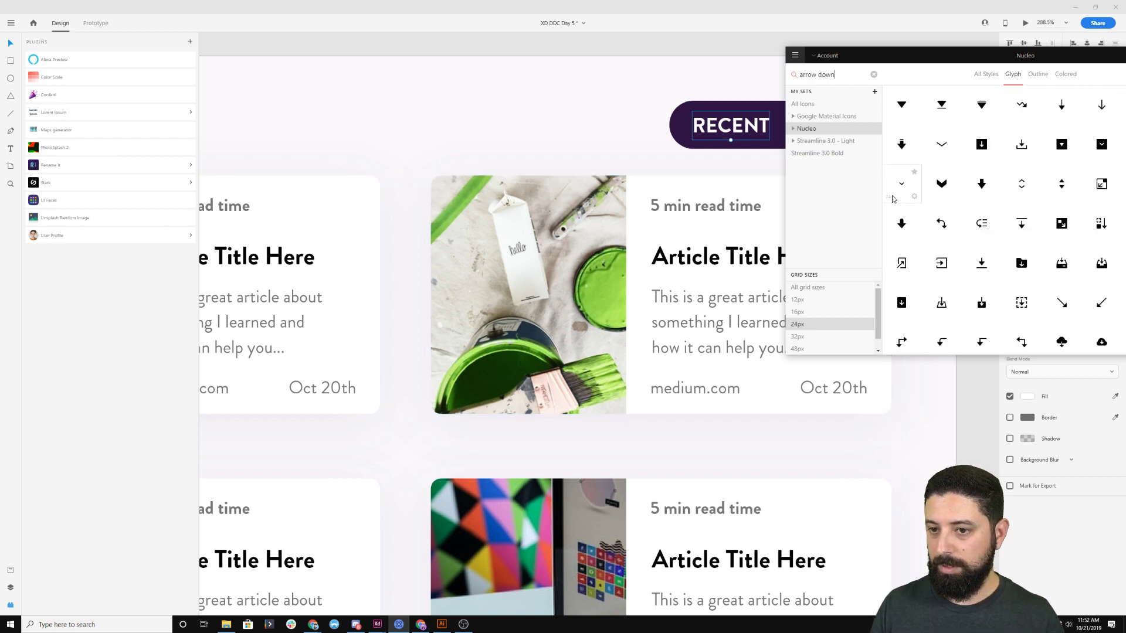
pyautogui.moveTo(901, 184); pyautogui.dragTo(611, 50)
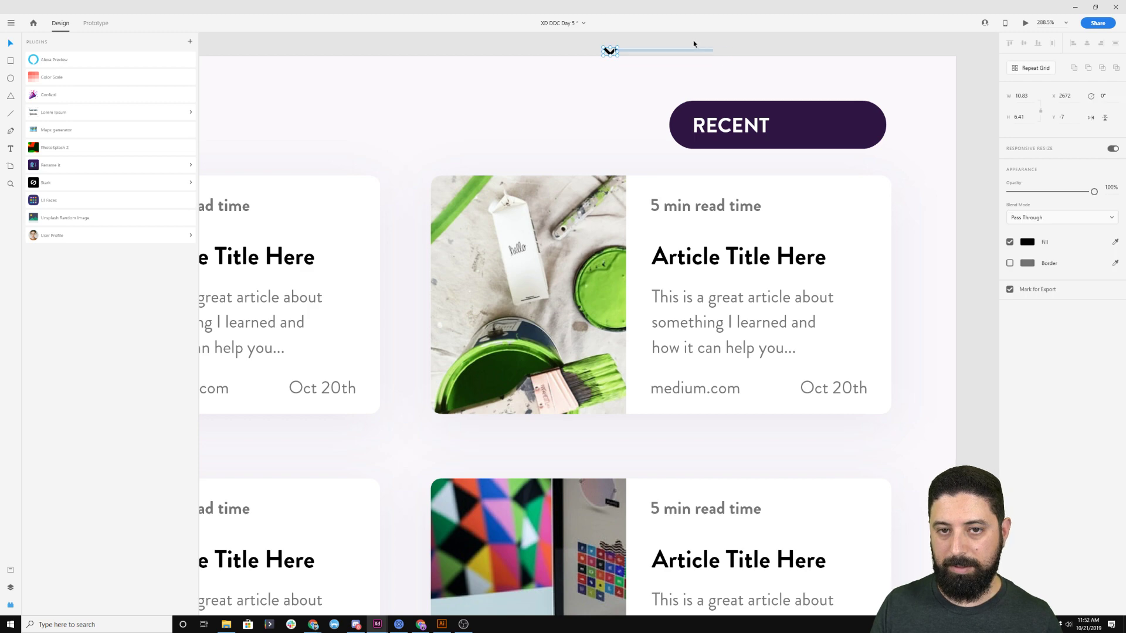
# Move the chevron into the purple pill just right of RECENT and change its fill to white.
pyautogui.scroll(5, 616, 50)
pyautogui.moveTo(629, 105); pyautogui.dragTo(806, 243)
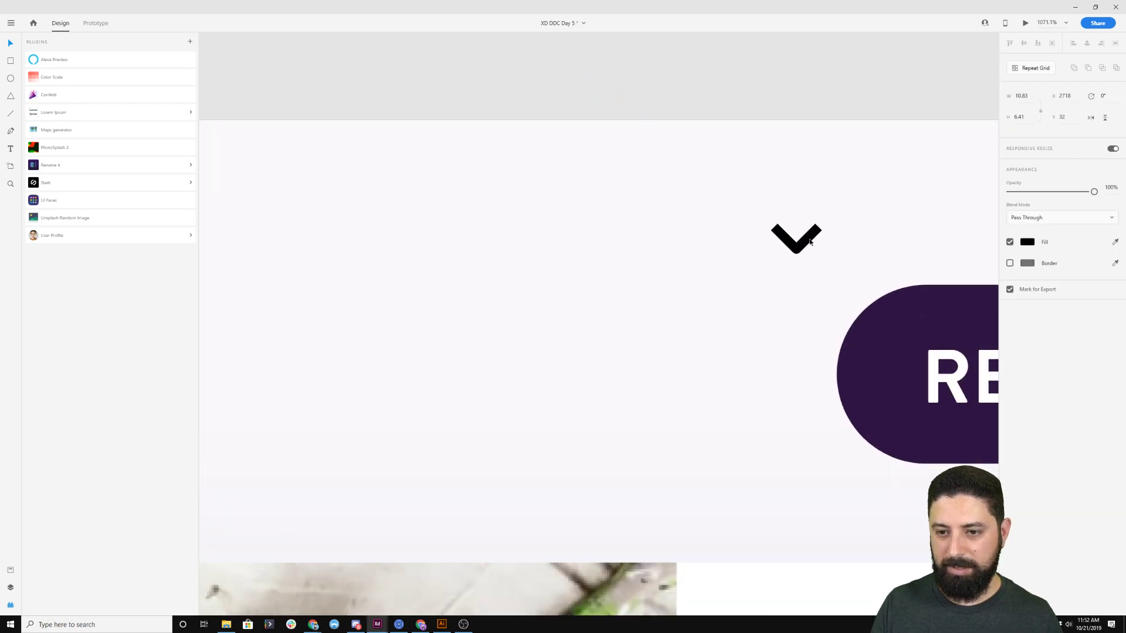
pyautogui.scroll(-5, 535, 82)
pyautogui.moveTo(485, 105); pyautogui.dragTo(703, 167)
pyautogui.click(1027, 270)
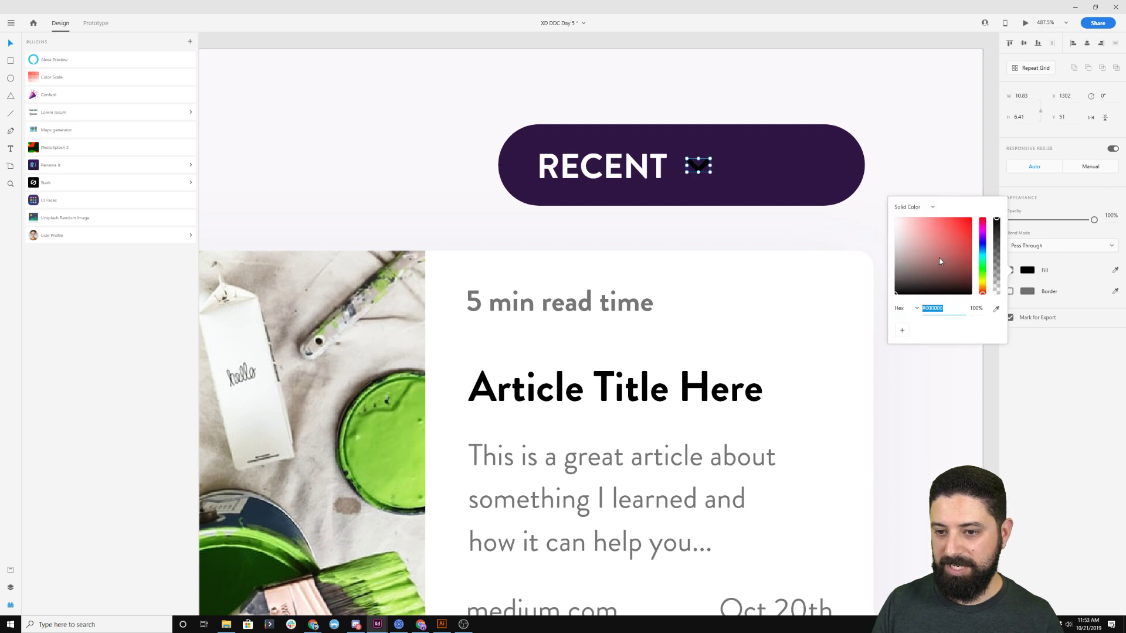
pyautogui.click(903, 218)
pyautogui.click(699, 101)
# Shorten the pill to fit RECENT and the chevron, and move all three to align with the card grid's right edge.
pyautogui.click(757, 170)
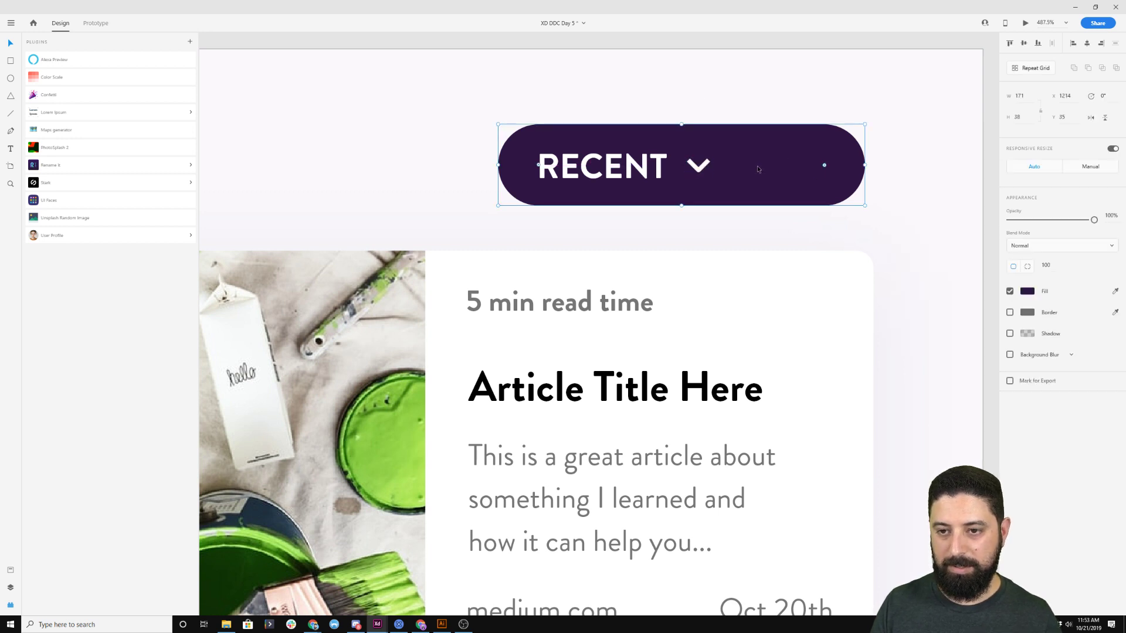
pyautogui.moveTo(864, 165); pyautogui.dragTo(743, 165)
pyautogui.keyDown('shift'); pyautogui.click(595, 173); pyautogui.keyUp('shift')
pyautogui.moveTo(595, 173); pyautogui.dragTo(727, 176)
pyautogui.click(534, 150)
pyautogui.scroll(-10, 533, 192)
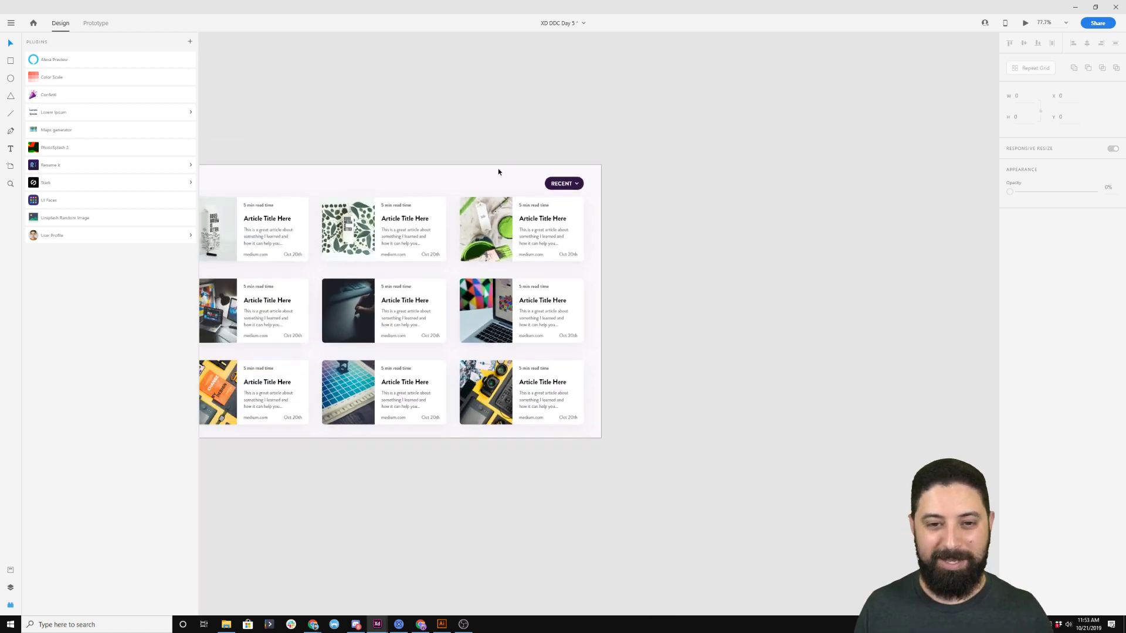
# Draw a circle about 54 in diameter near the bottom of the white sidebar, below the navigation items.
pyautogui.moveTo(339, 154); pyautogui.dragTo(514, 128)
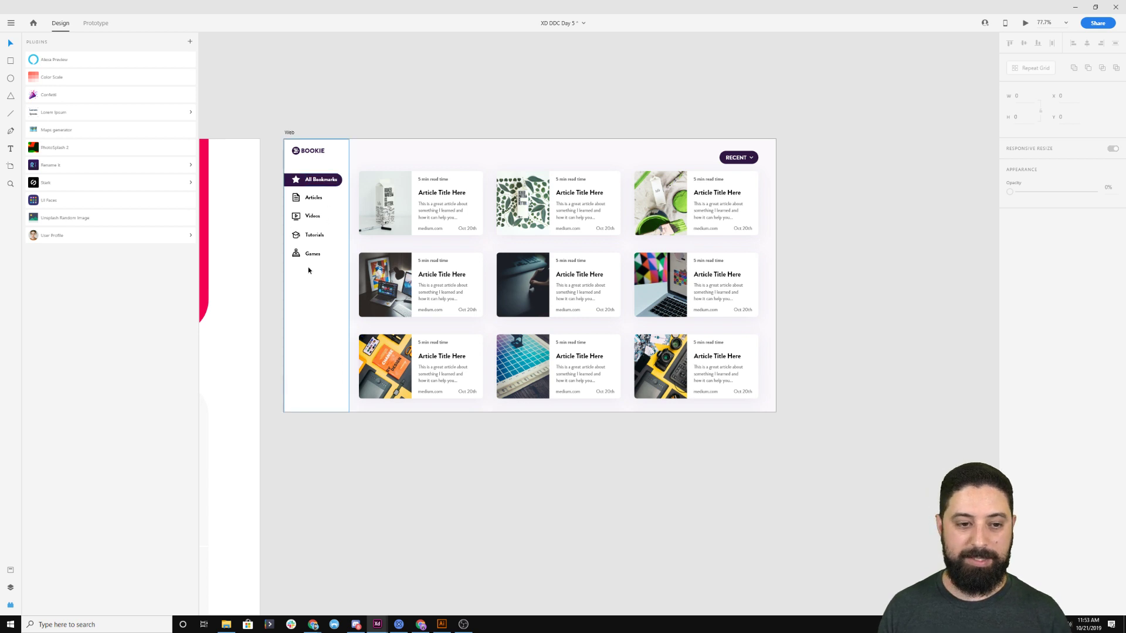
pyautogui.scroll(5, 308, 270)
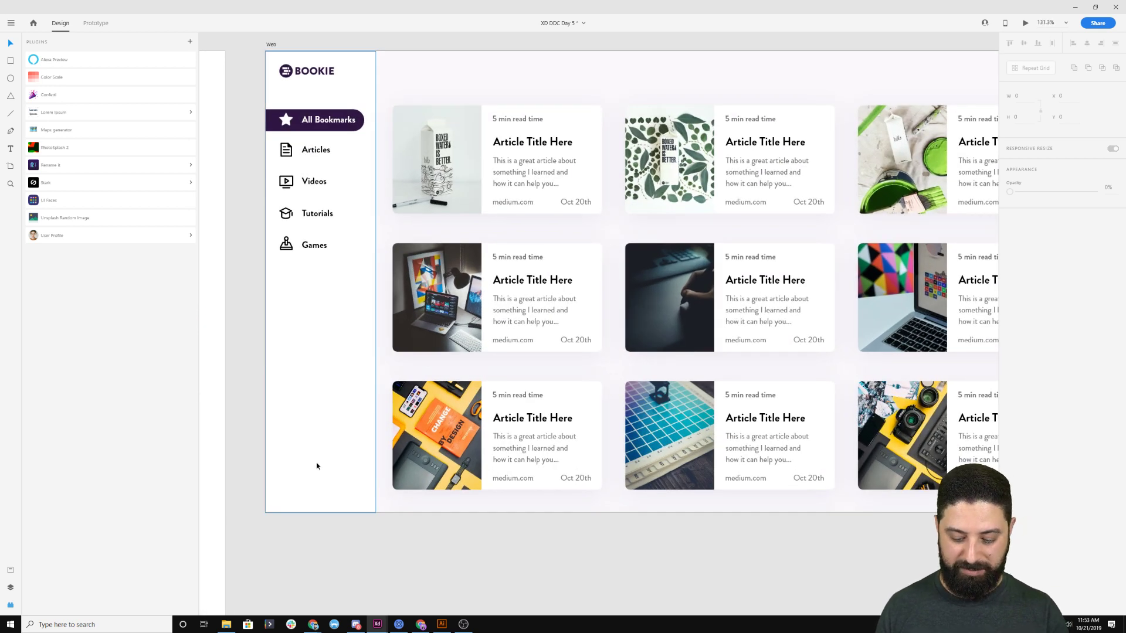
pyautogui.click(10, 78)
pyautogui.moveTo(299, 480); pyautogui.dragTo(317, 497)
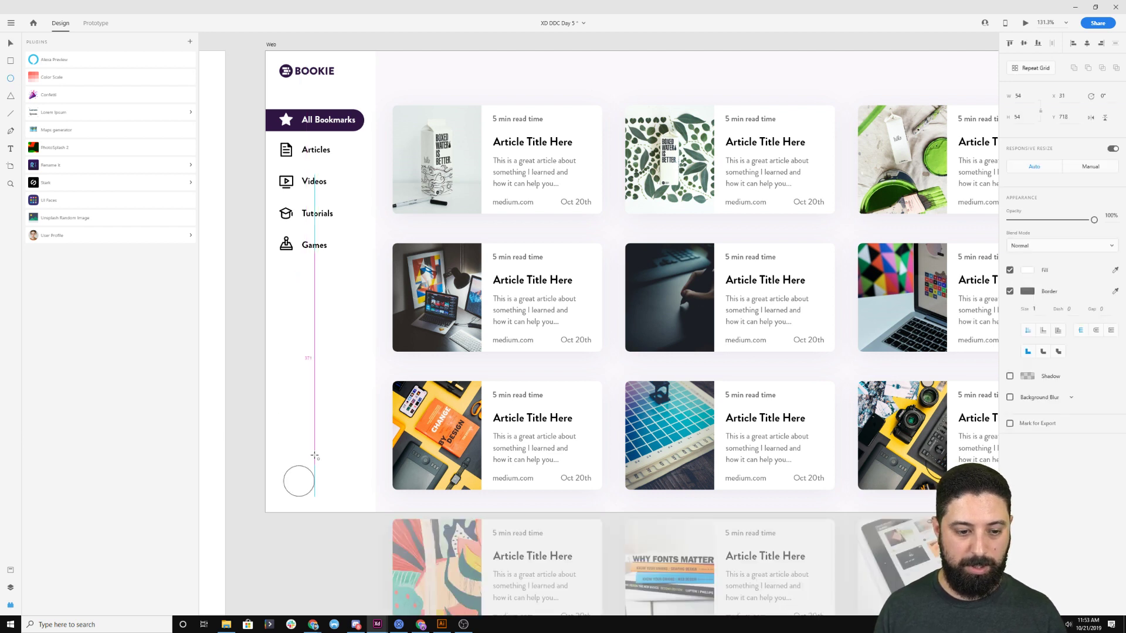
# Remove the sidebar circle's border and fill it with the dark purple of the All Bookmarks highlight.
pyautogui.click(1009, 291)
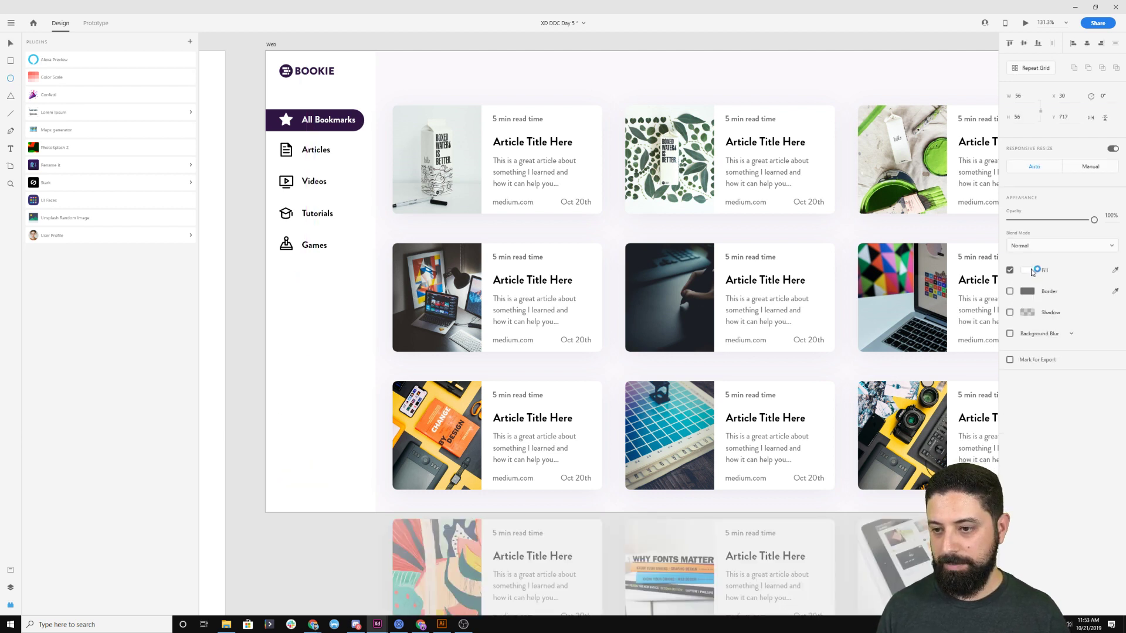
pyautogui.click(1026, 270)
pyautogui.click(1110, 271)
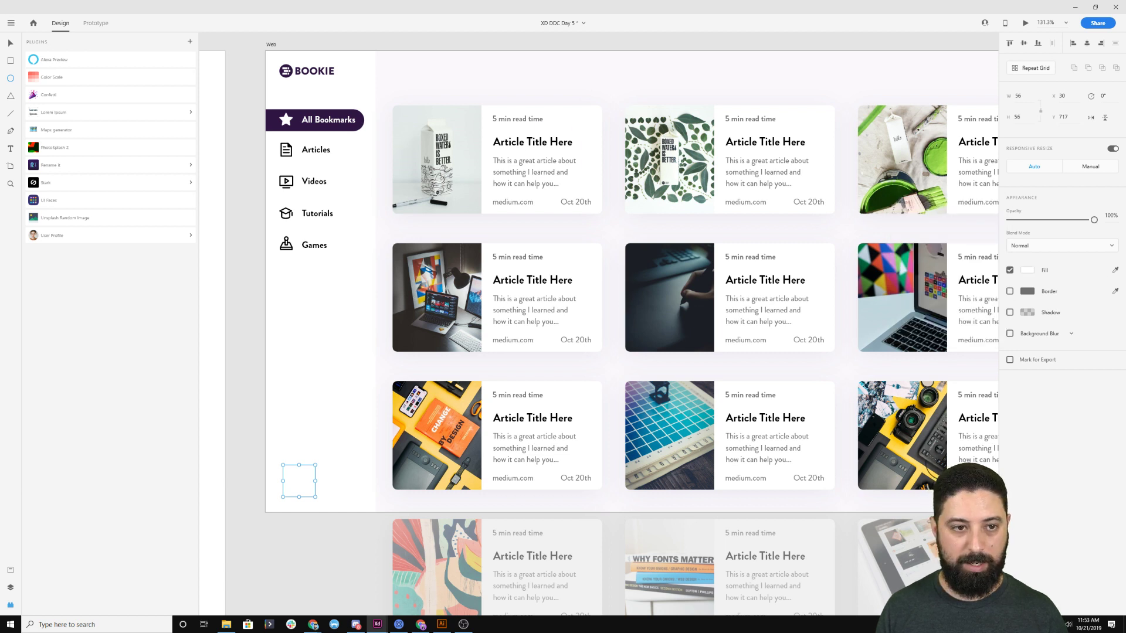
pyautogui.click(276, 124)
pyautogui.press('Escape')
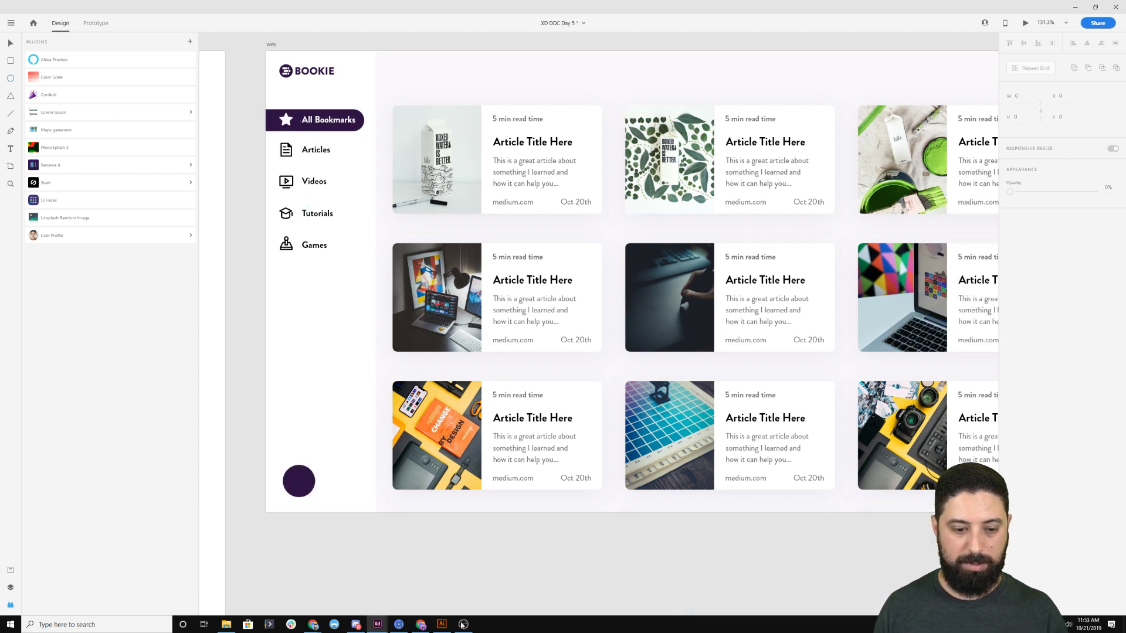
# Switch to Nucleo, search for "add" and bring the plain plus glyph onto the XD canvas beside the sidebar.
pyautogui.click(391, 630)
pyautogui.tripleClick(823, 75)
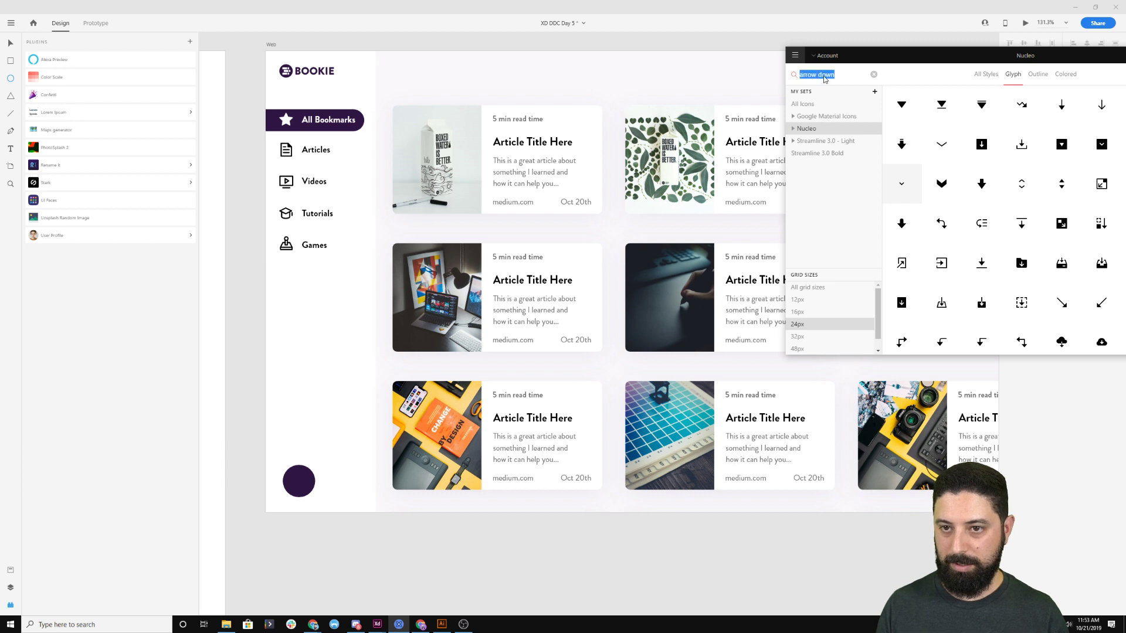
pyautogui.write('add')
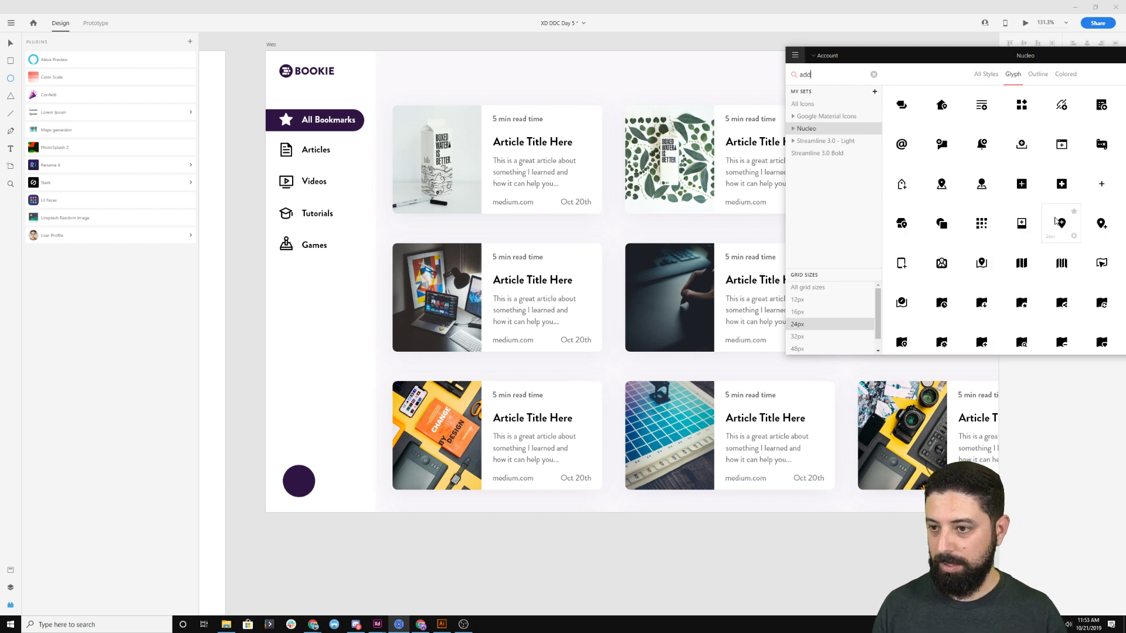
pyautogui.moveTo(1103, 188); pyautogui.dragTo(253, 419)
pyautogui.scroll(5, 253, 418)
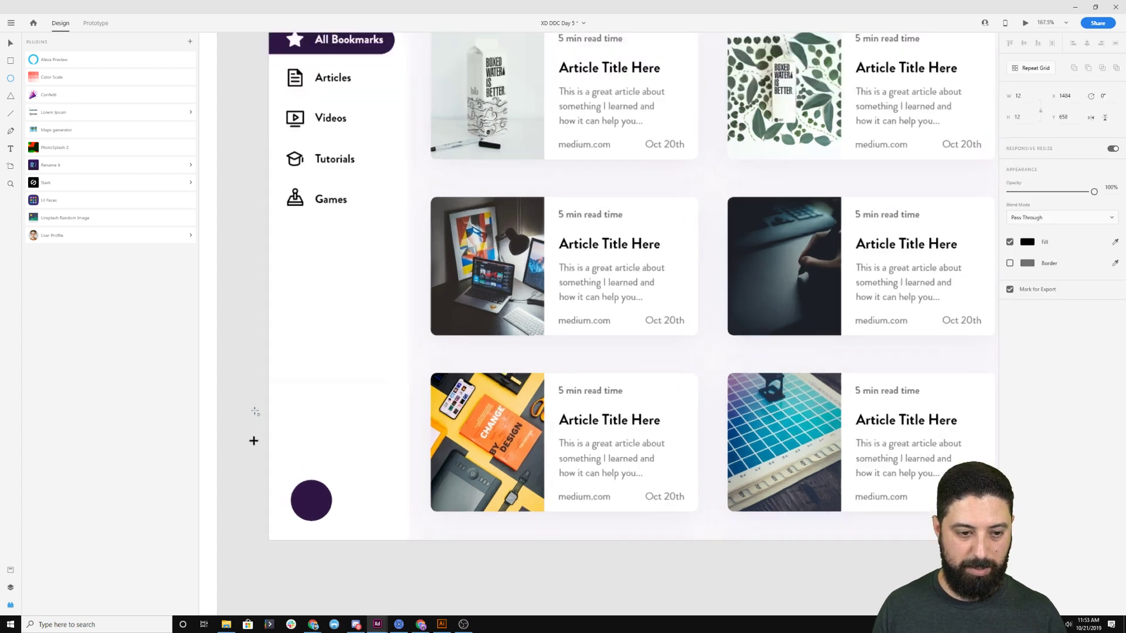
# Move the plus glyph to the centre of the purple circle and change its fill to white.
pyautogui.press('v')
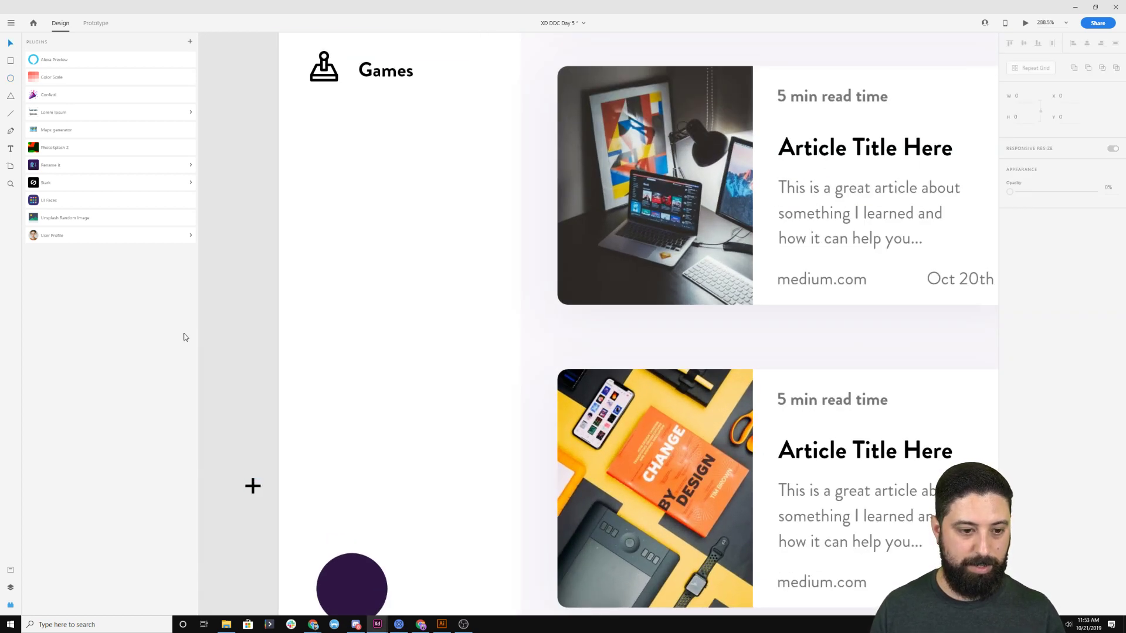
pyautogui.click(250, 488)
pyautogui.moveTo(250, 488); pyautogui.dragTo(348, 593)
pyautogui.click(1028, 270)
pyautogui.click(897, 214)
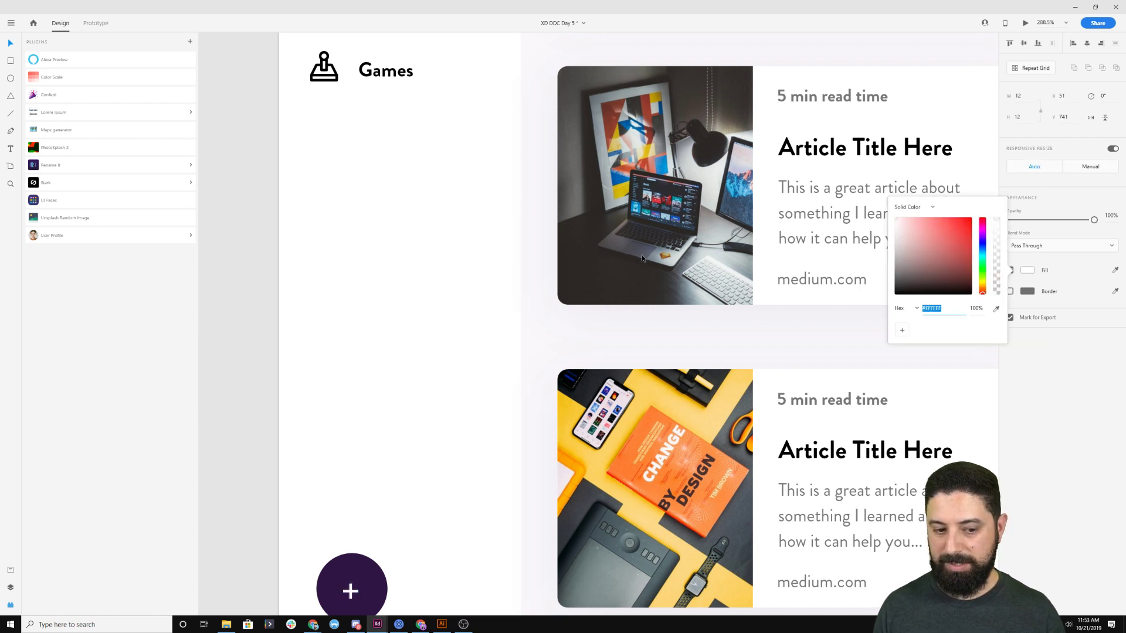
pyautogui.click(443, 414)
# Shrink the purple circle to 32 × 32 around the plus, keeping both centred.
pyautogui.scroll(-2, 444, 414)
pyautogui.scroll(-2, 444, 413)
pyautogui.click(376, 463)
pyautogui.moveTo(387, 448); pyautogui.dragTo(376, 467)
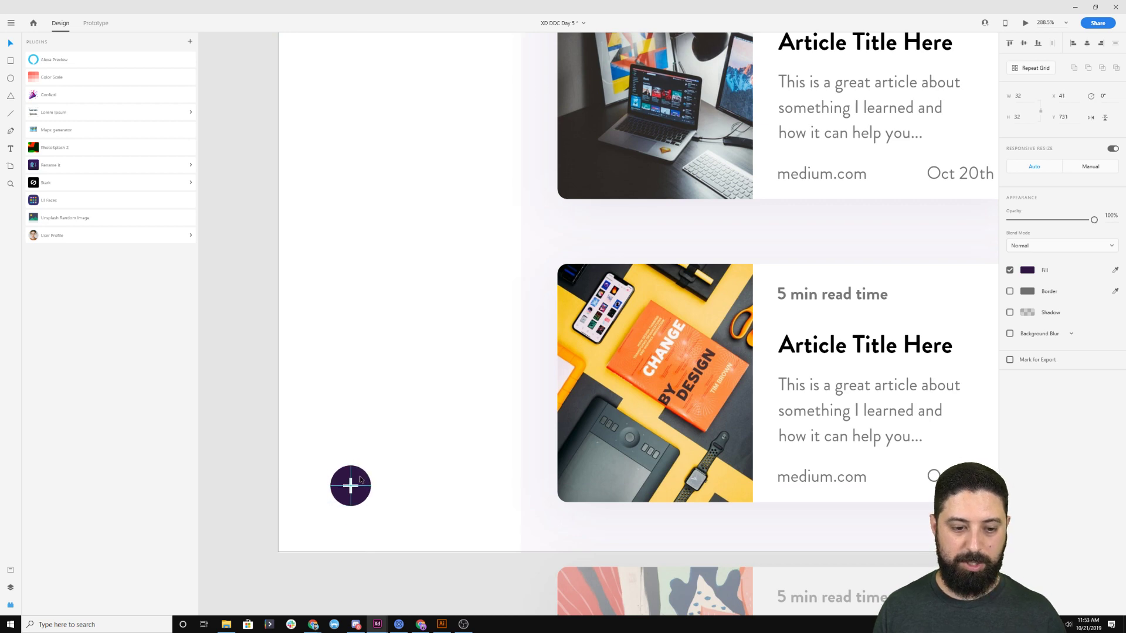
# Move the circle and plus together into the lower-left corner of the white sidebar.
pyautogui.keyDown('shift'); pyautogui.click(352, 488); pyautogui.keyUp('shift')
pyautogui.keyDown('ctrl'); pyautogui.scroll(-4, 361, 487); pyautogui.keyUp('ctrl')
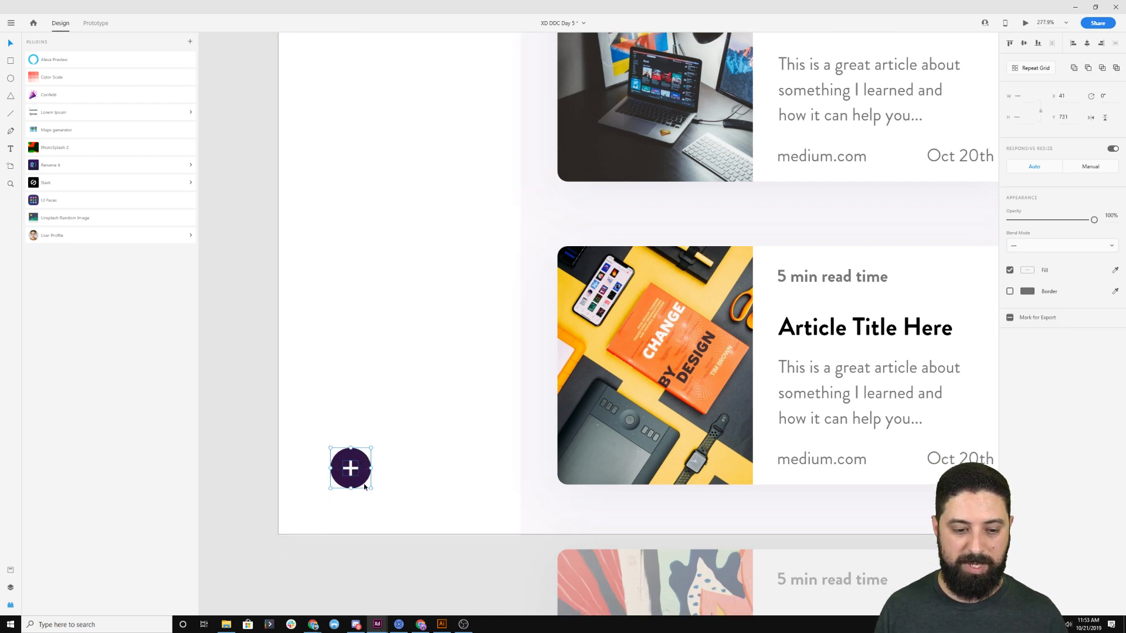
pyautogui.keyDown('ctrl'); pyautogui.scroll(-3, 364, 486); pyautogui.keyUp('ctrl')
pyautogui.moveTo(359, 481); pyautogui.dragTo(352, 494)
pyautogui.click(320, 485)
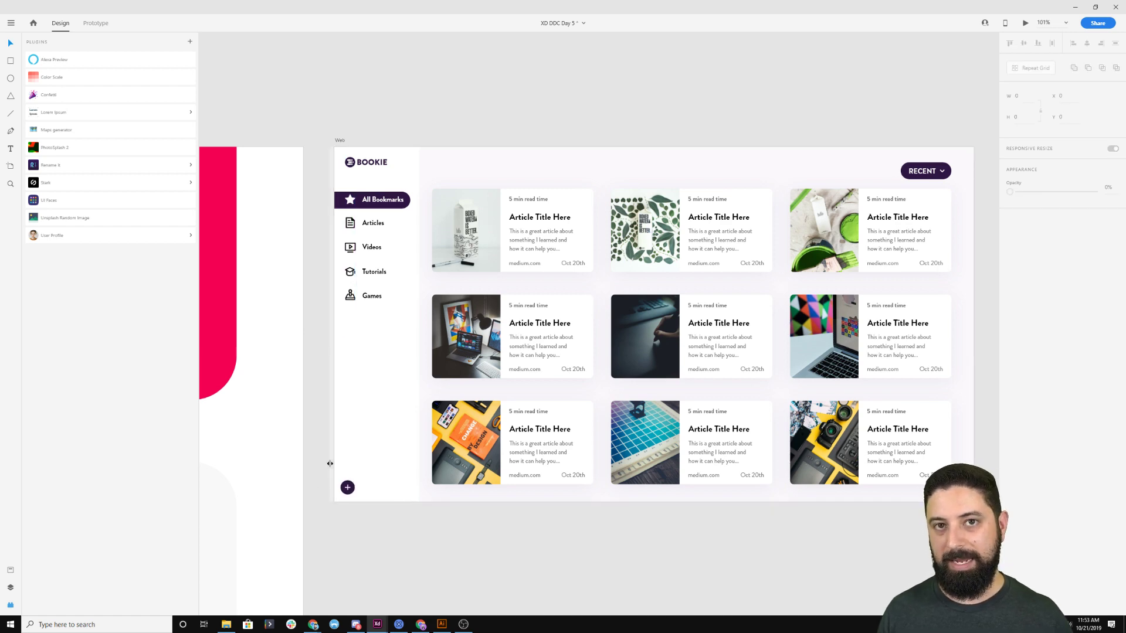
# Move the circle and plus directly beneath the Games item, scaling them down to match the navigation icons' width and alignment.
pyautogui.click(354, 492)
pyautogui.keyDown('ctrl'); pyautogui.scroll(5, 356, 495); pyautogui.keyUp('ctrl')
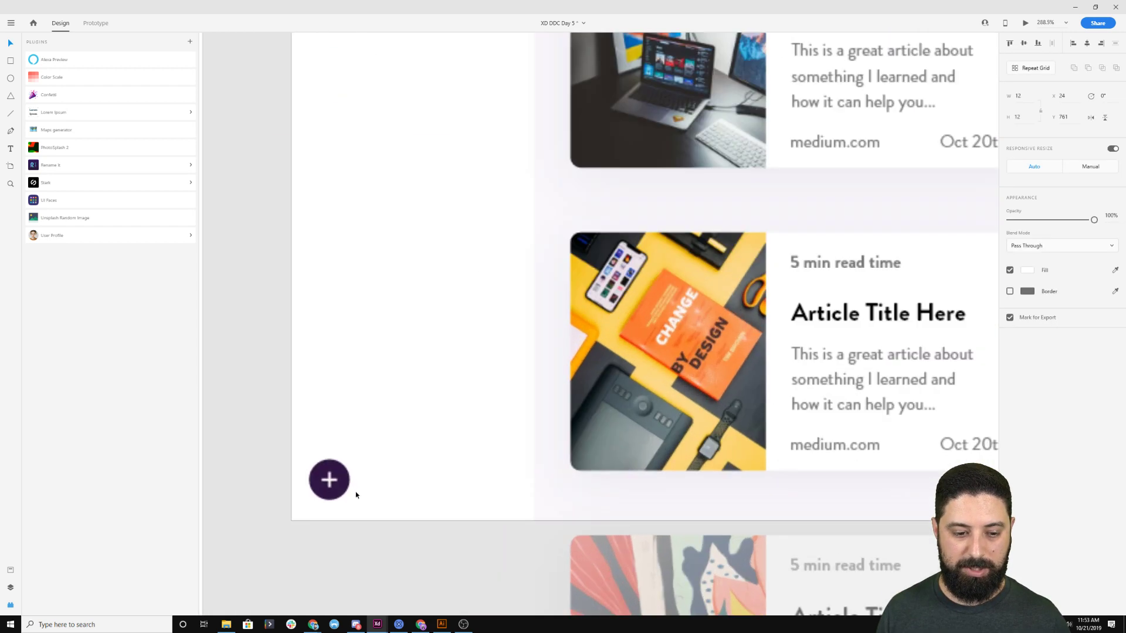
pyautogui.moveTo(326, 477); pyautogui.dragTo(354, 91)
pyautogui.scroll(2, 368, 133)
pyautogui.scroll(2, 368, 133)
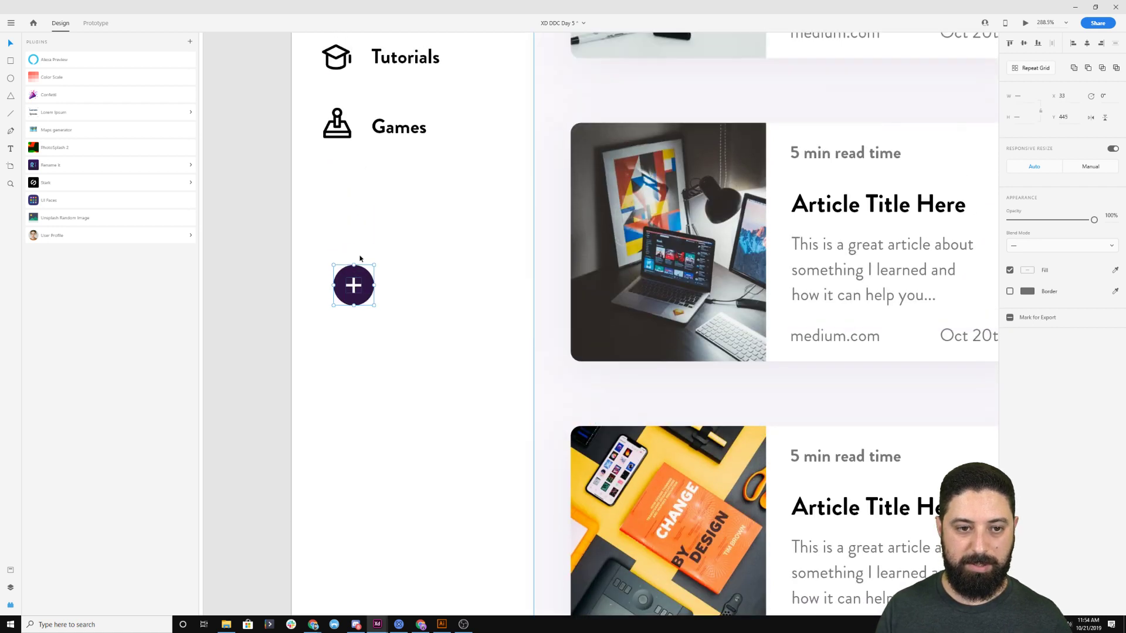
pyautogui.moveTo(363, 295); pyautogui.dragTo(353, 190)
pyautogui.scroll(2, 364, 199)
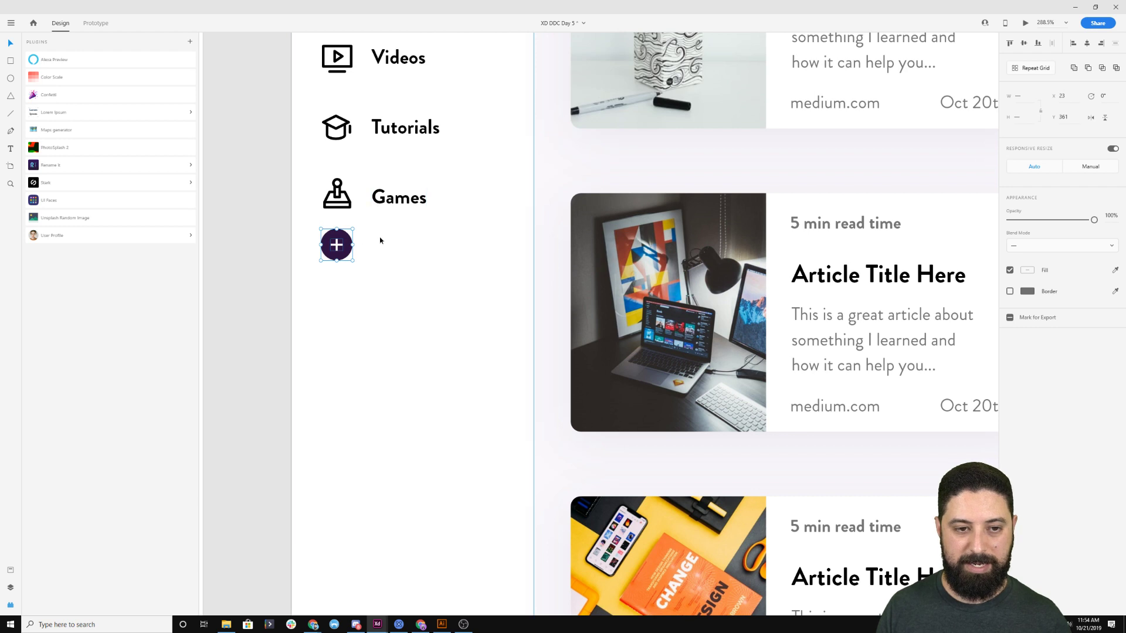